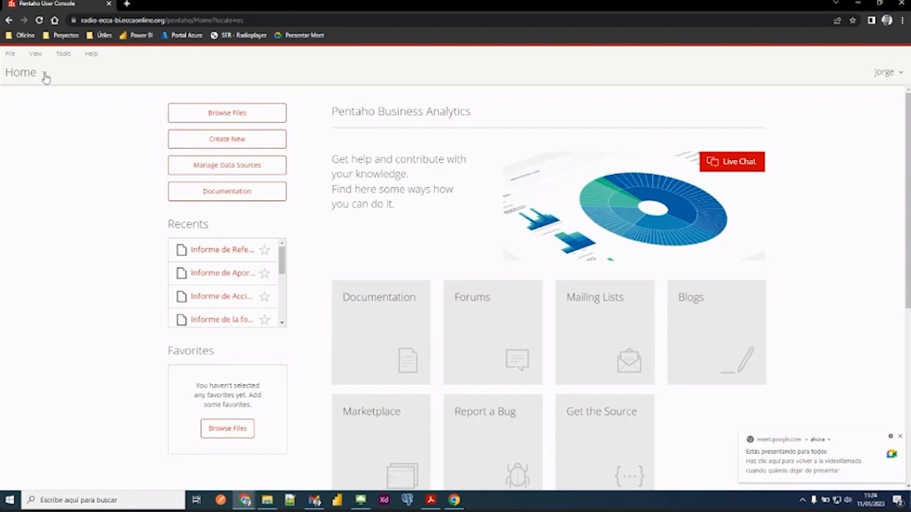
click(45, 75)
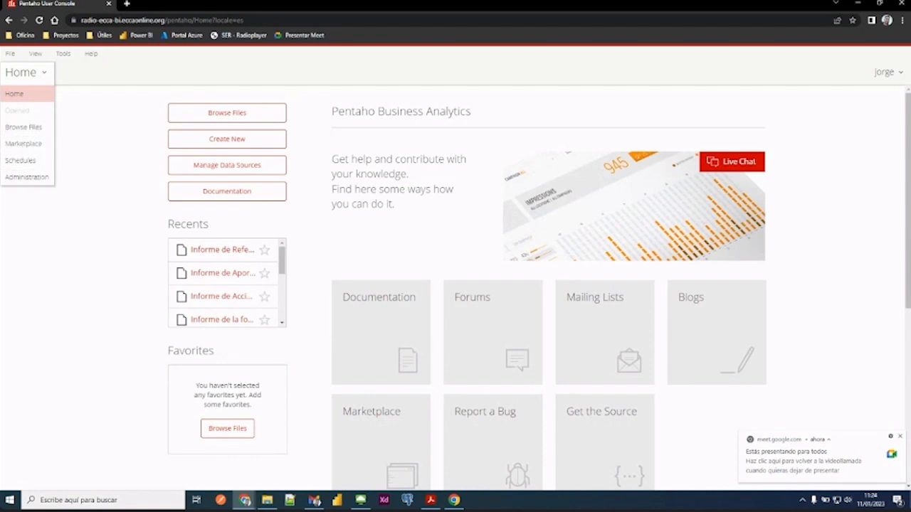
click(78, 232)
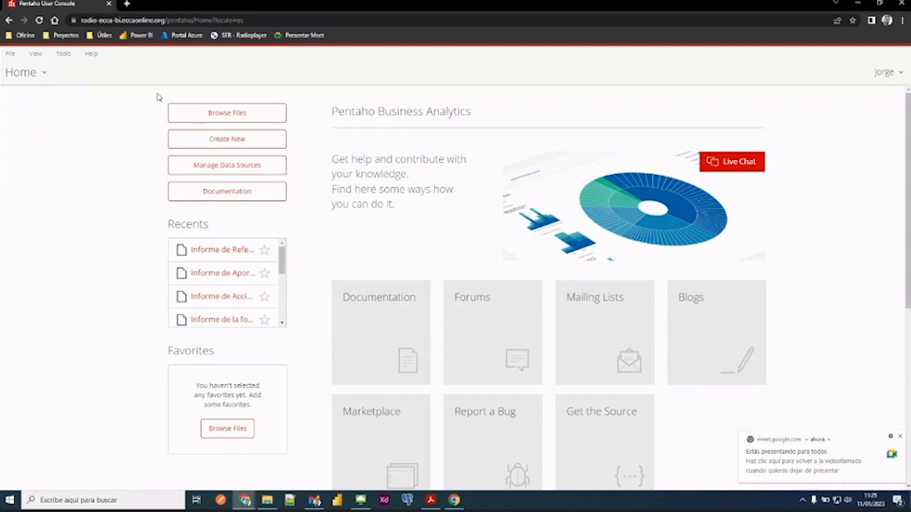
click(46, 74)
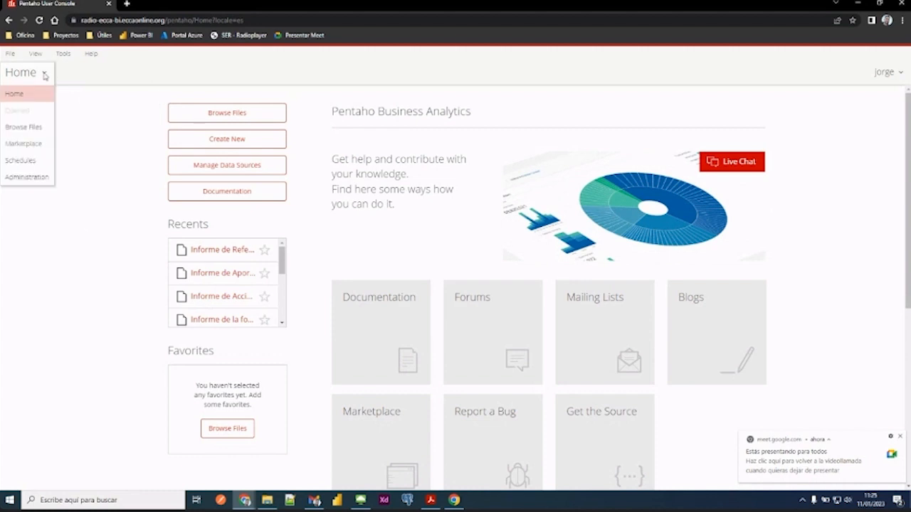
click(144, 100)
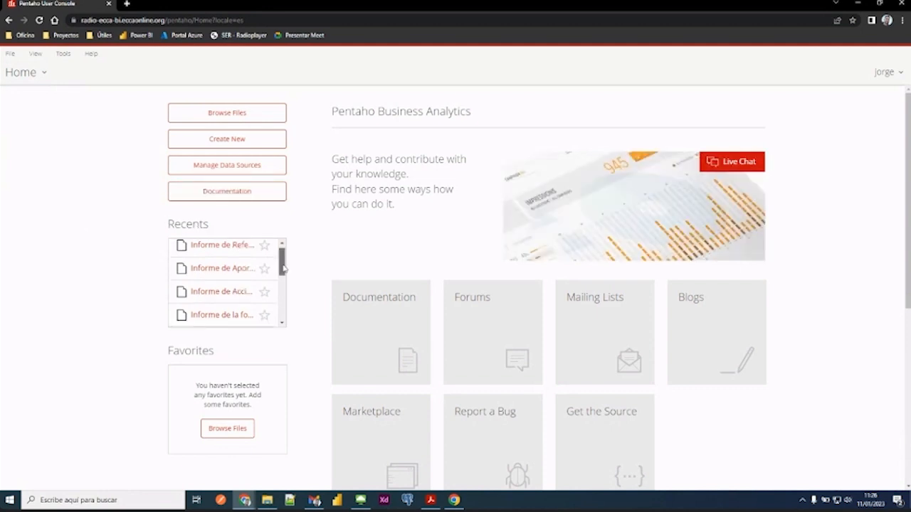
mouse_move(281, 262)
mouse_down()
mouse_move(282, 308)
mouse_move(282, 253)
mouse_up()
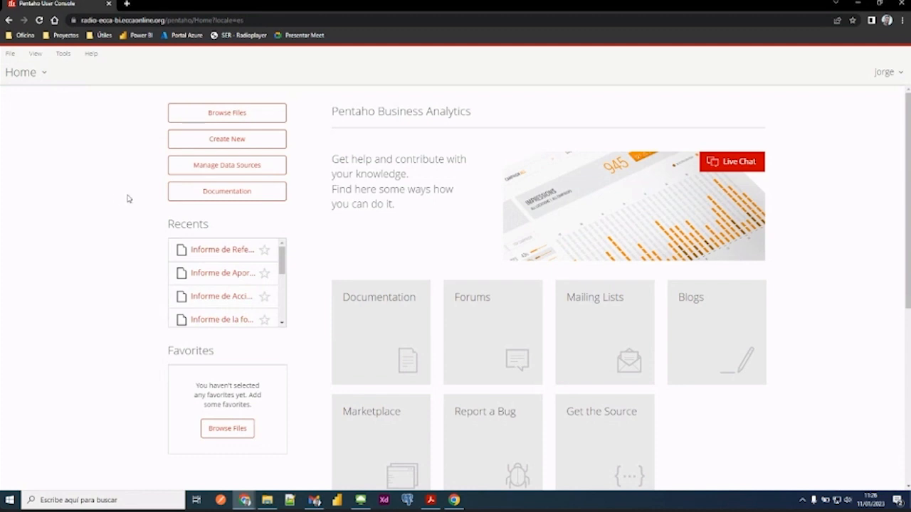
- Open the file browser, look through the user folders under Home, and leave the Home folder collapsed
click(238, 114)
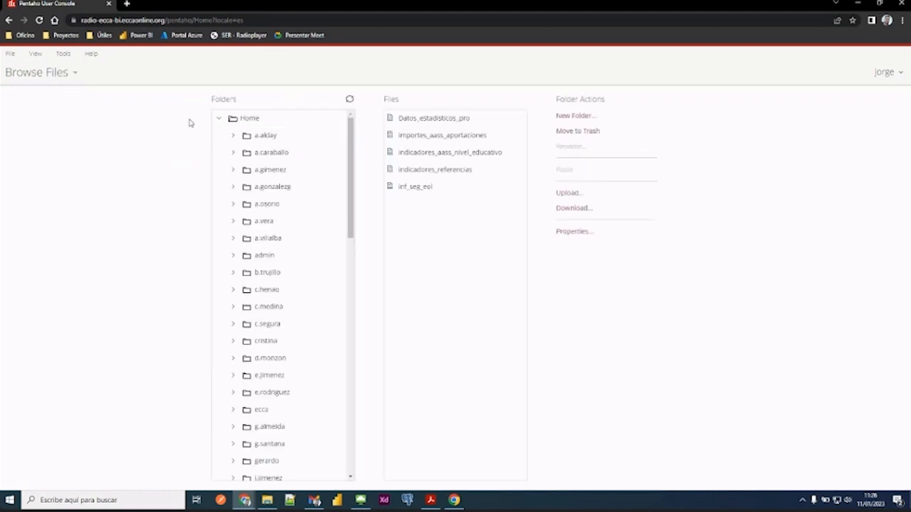
click(221, 120)
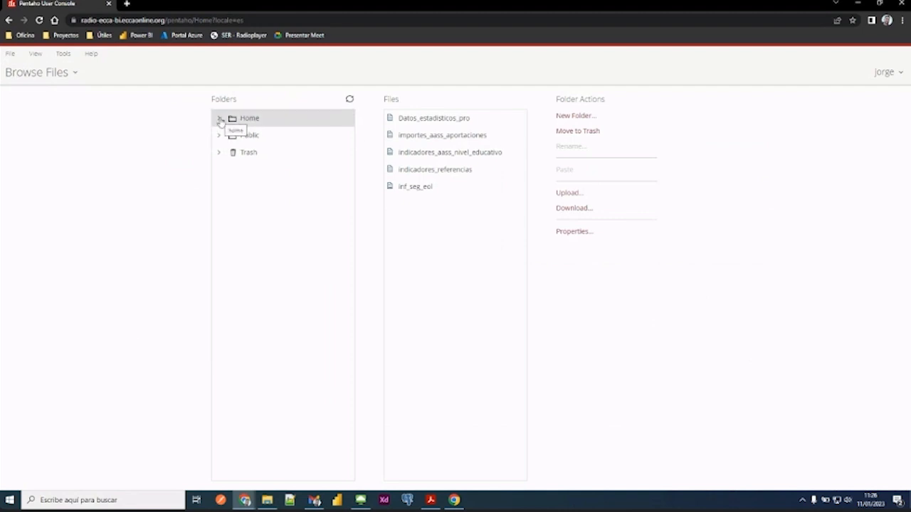
click(220, 119)
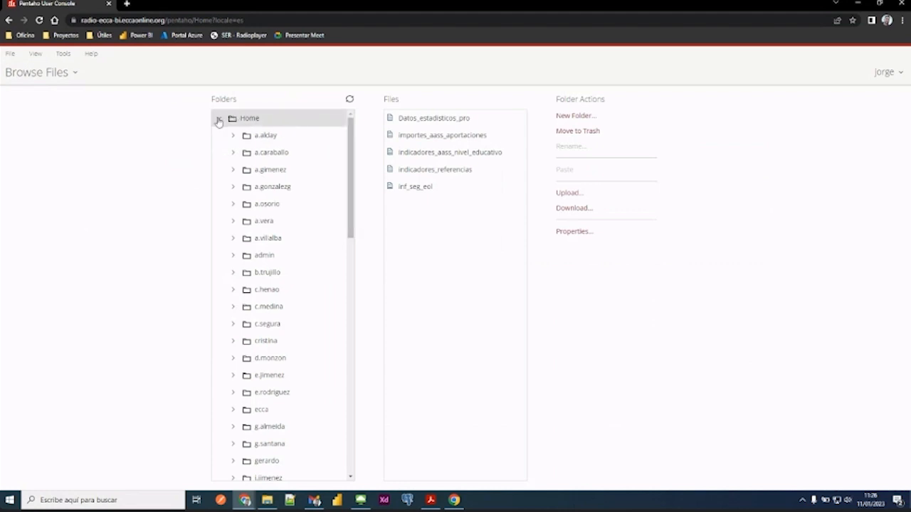
click(219, 120)
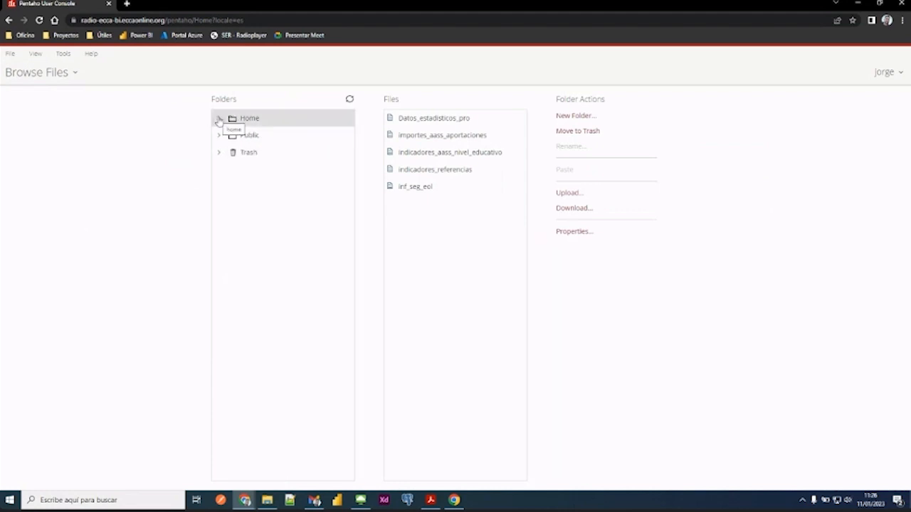
click(219, 120)
scroll(270, 285, down, 10)
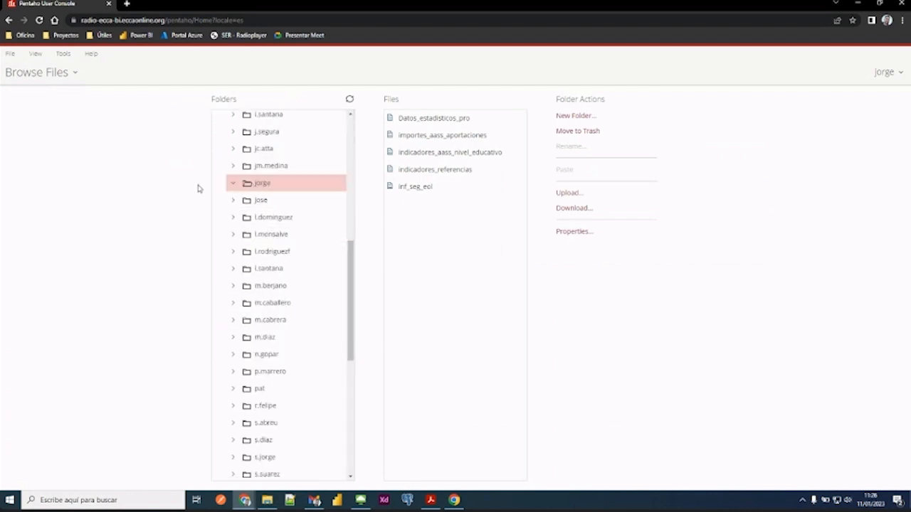
scroll(277, 204, up, 10)
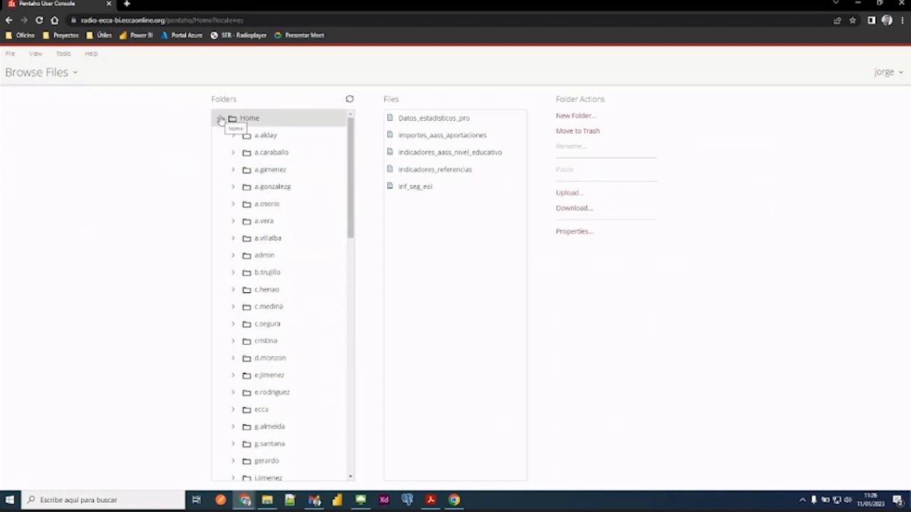
click(220, 119)
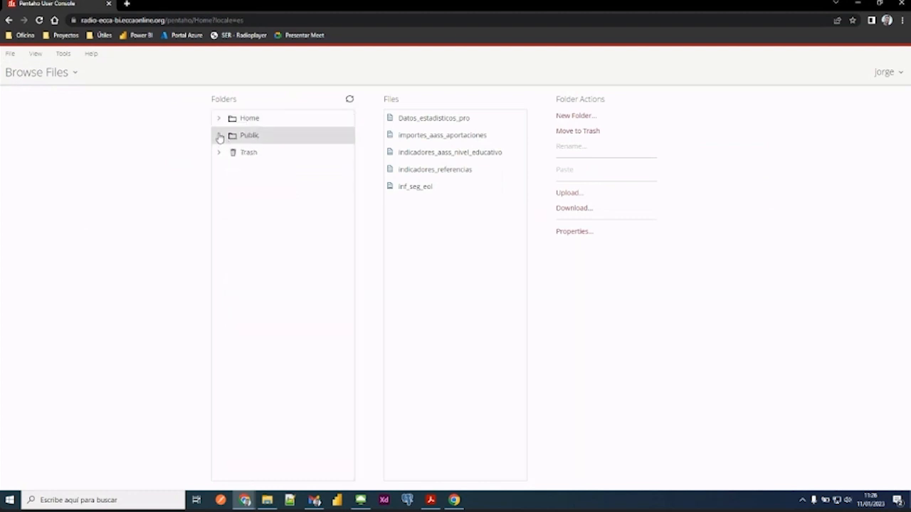
- Open the report "Informe de Acciones socioeducativas" from the Public folder's "0. Formación" subfolder
click(220, 136)
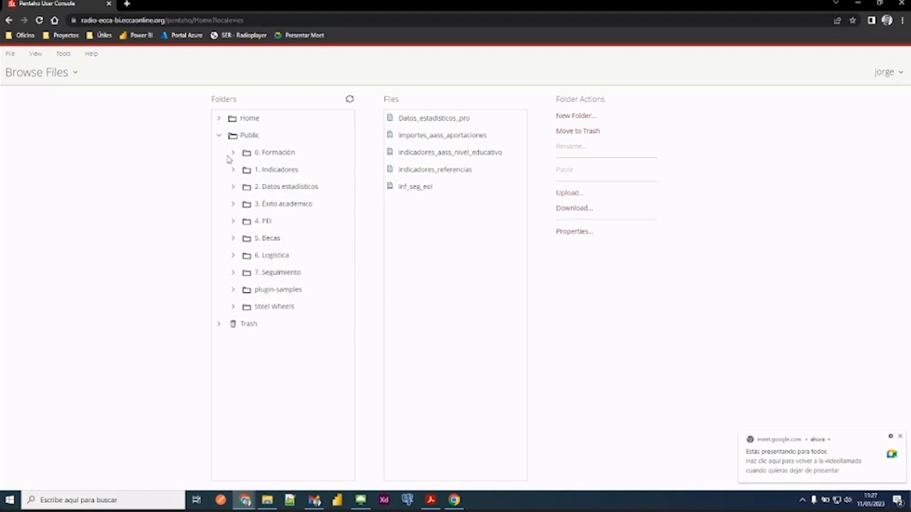
click(268, 156)
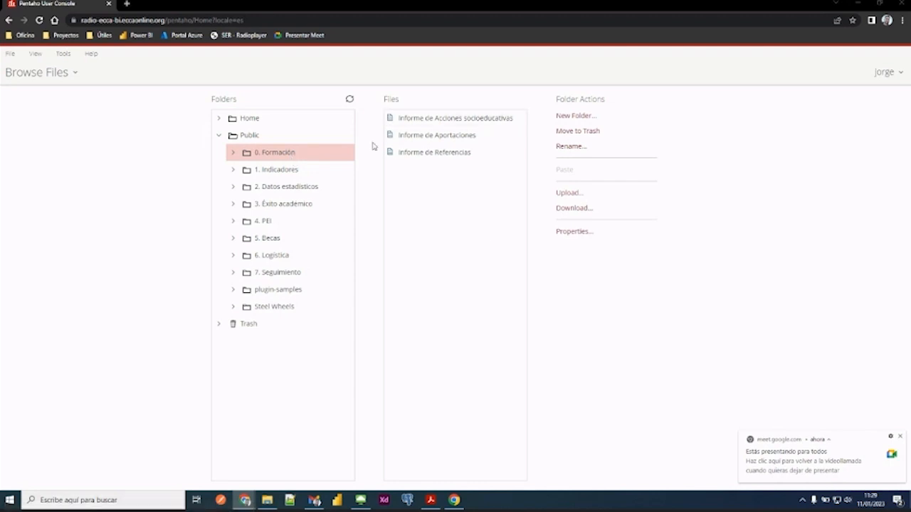
click(459, 122)
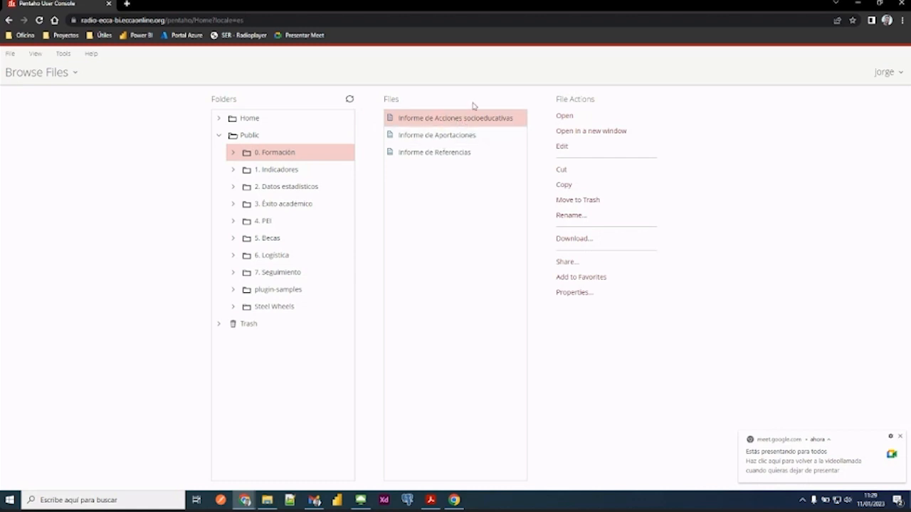
click(565, 116)
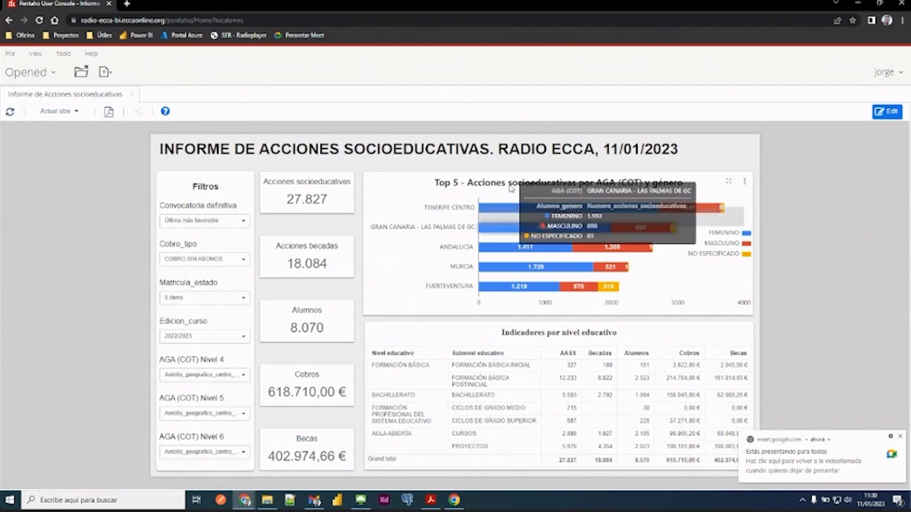
mouse_move(488, 207)
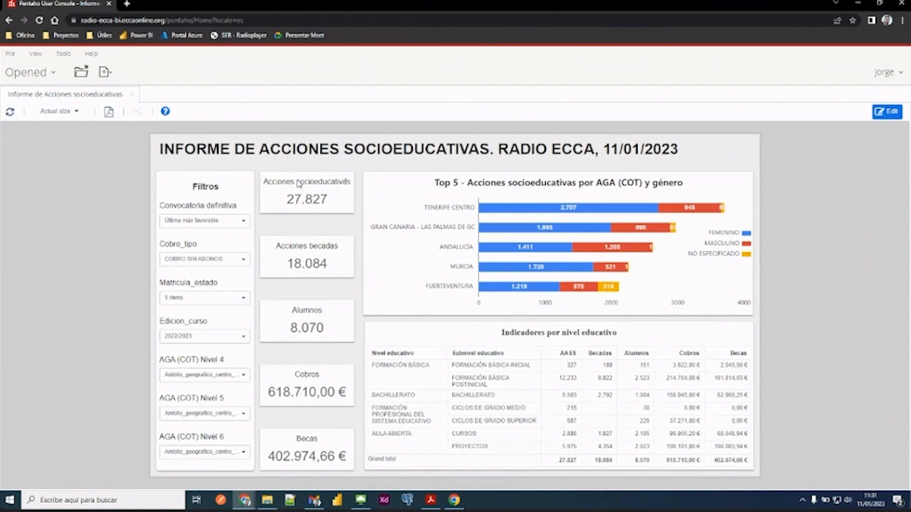
right_click(304, 212)
click(287, 237)
- Set the report's Edicion_curso filter to 2021/2022
mouse_move(721, 254)
click(242, 337)
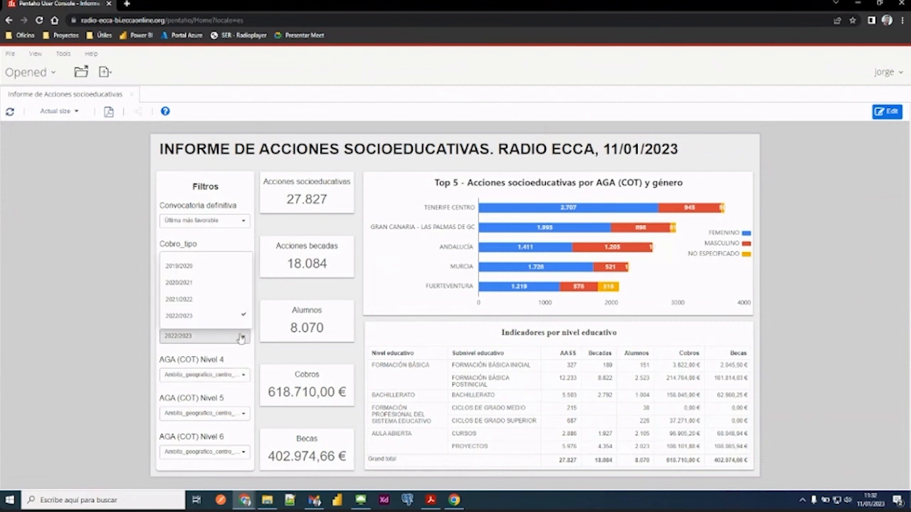
click(179, 300)
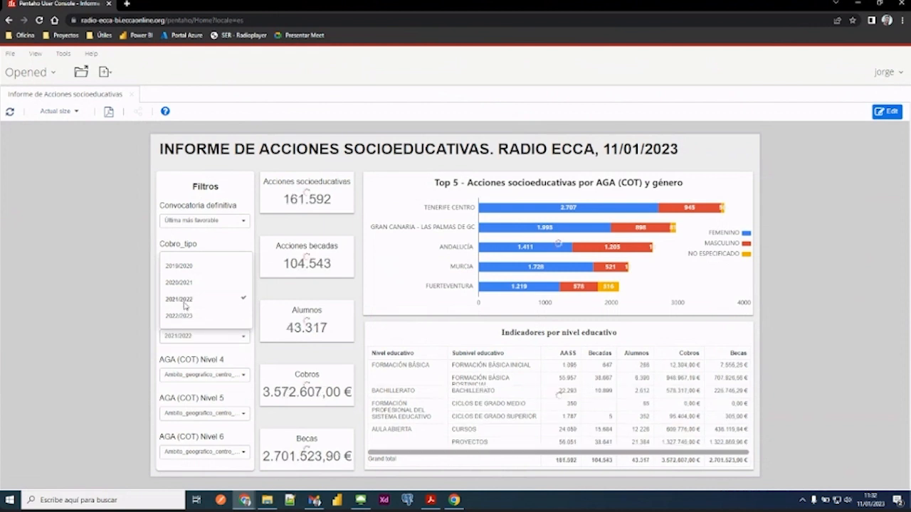
click(152, 343)
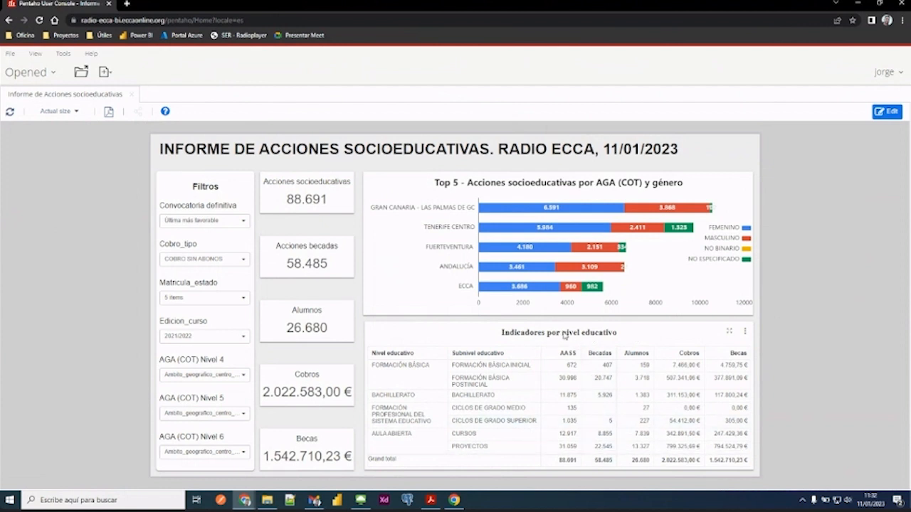
- View the "Indicadores por nivel educativo" table enlarged, return to the full report, and look at the table's export formats
click(733, 332)
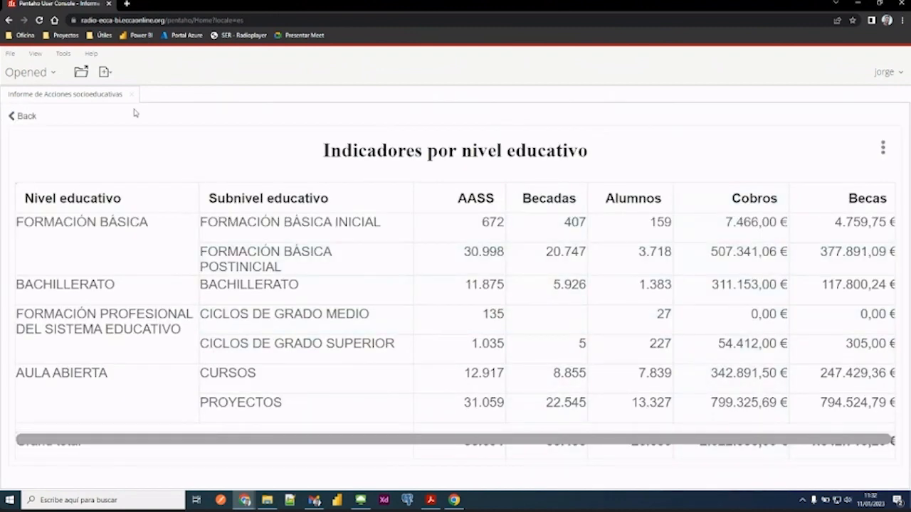
click(24, 120)
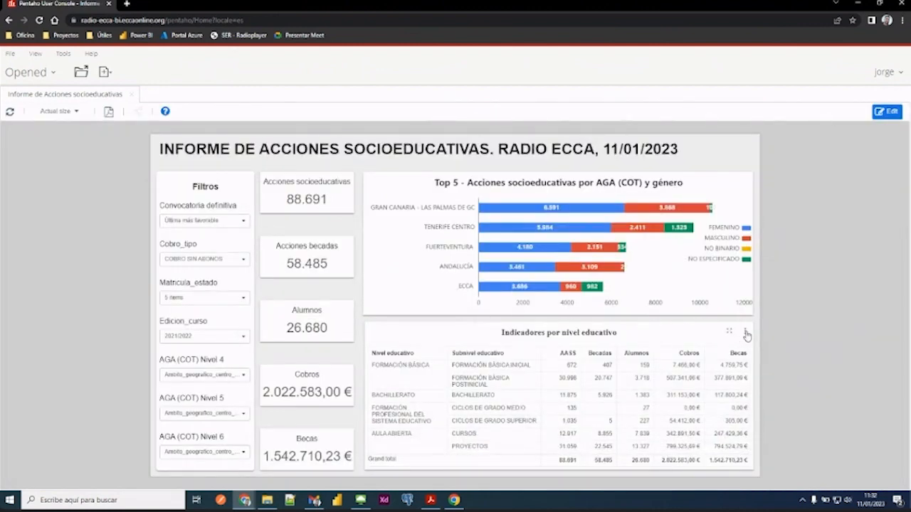
click(746, 333)
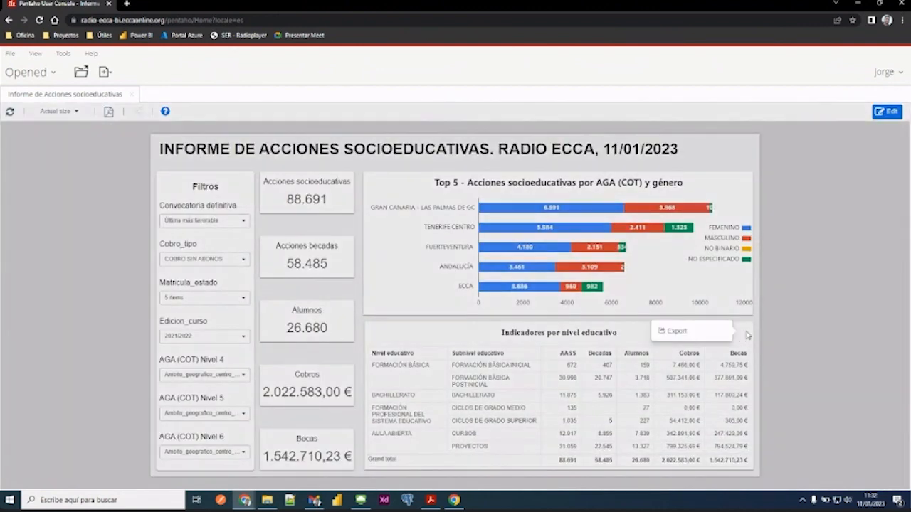
mouse_move(685, 333)
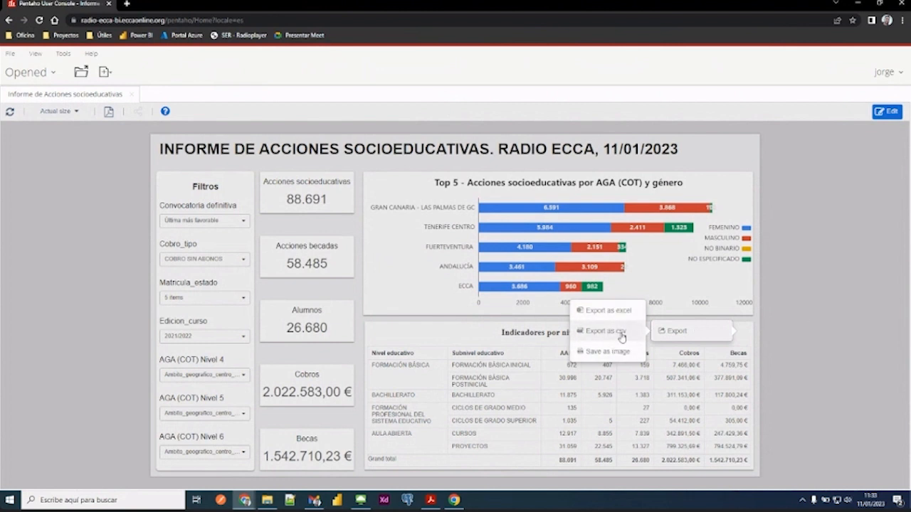
click(806, 300)
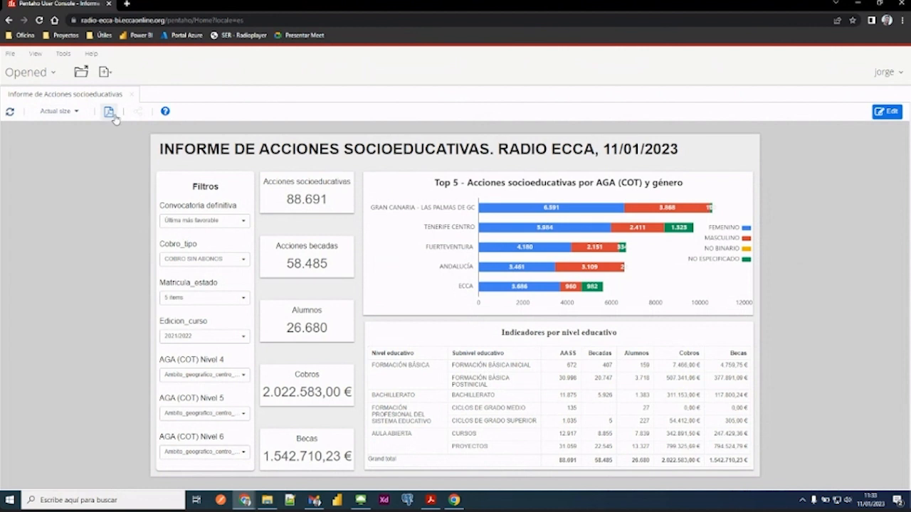
- Refresh the report's data, keeping the Edicion_curso filter as it is
click(10, 114)
click(195, 341)
click(123, 317)
- Preview the report at the Overspread and Fit to screen sizes, and return it to Actual size
click(78, 111)
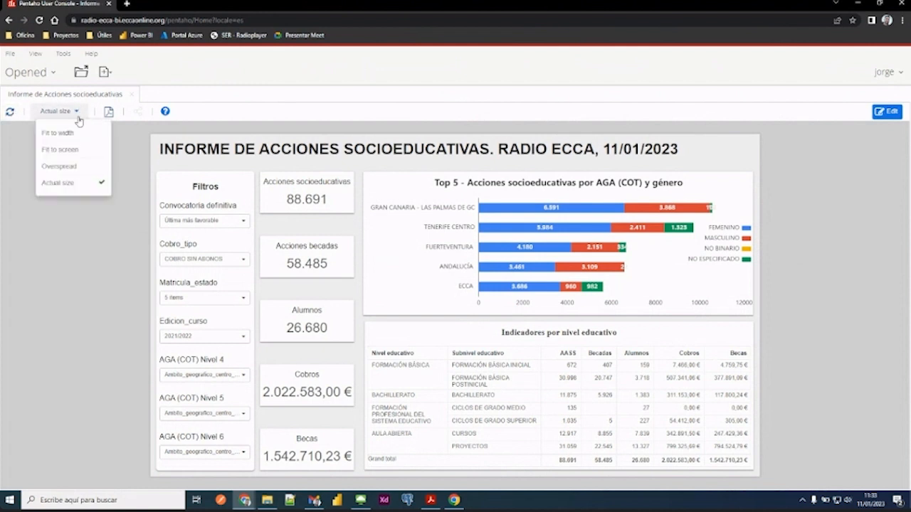
click(62, 167)
click(67, 112)
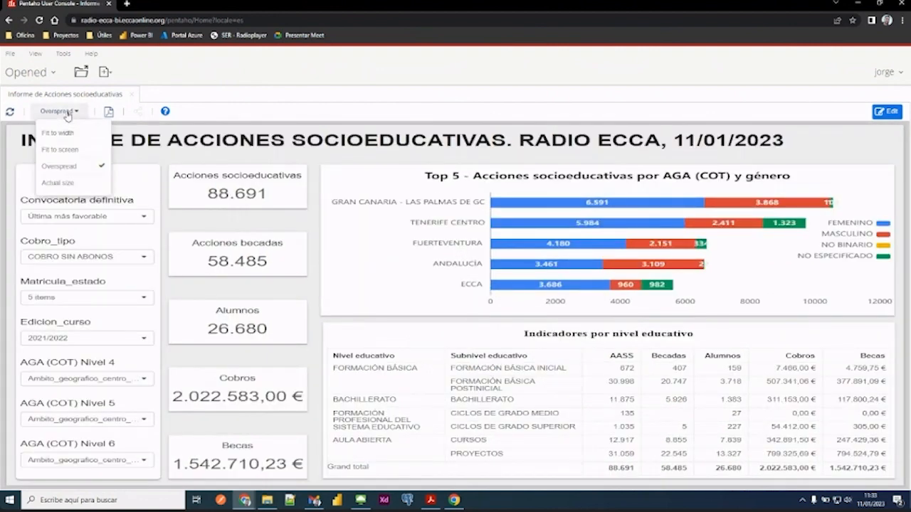
click(67, 150)
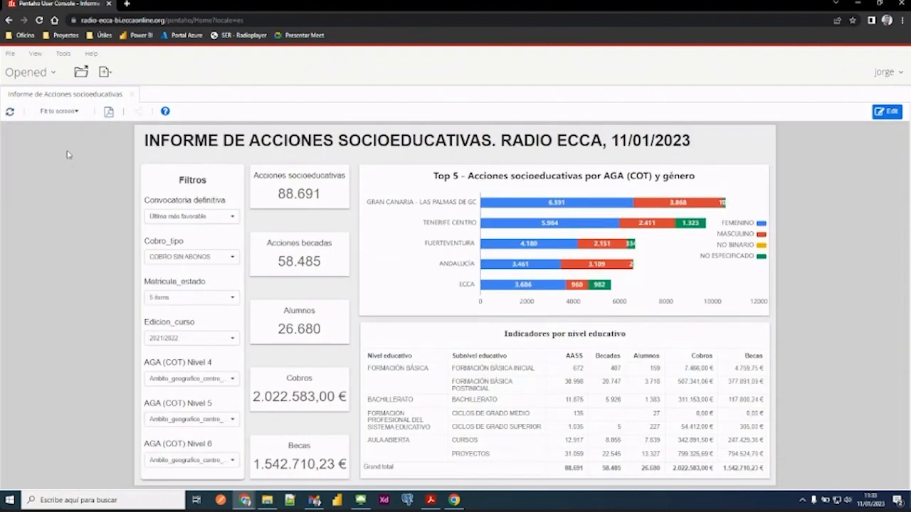
click(67, 183)
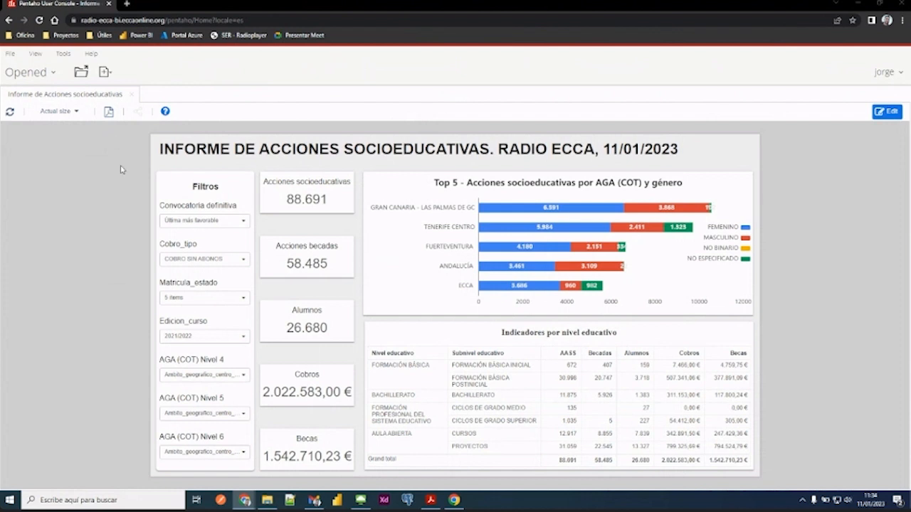
click(108, 112)
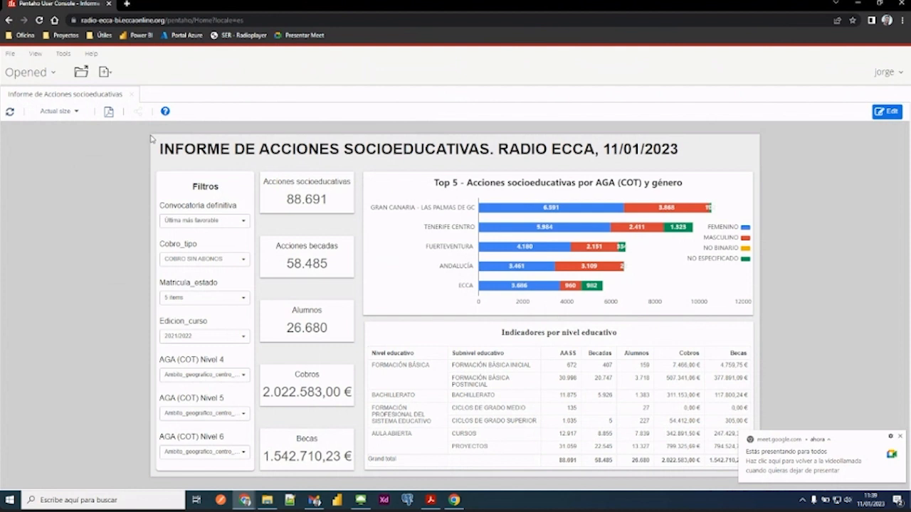
click(899, 438)
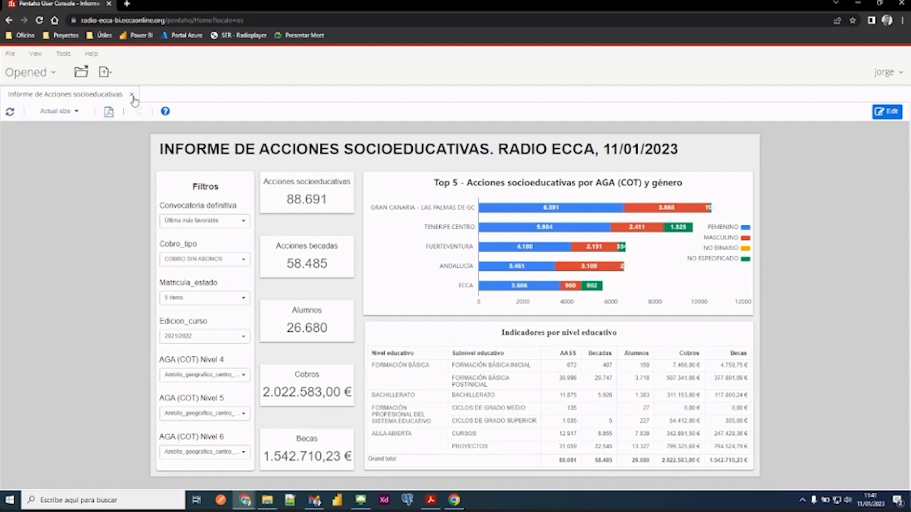
- Close the "Informe de Acciones socioeducativas" report and return to the file browser
click(132, 94)
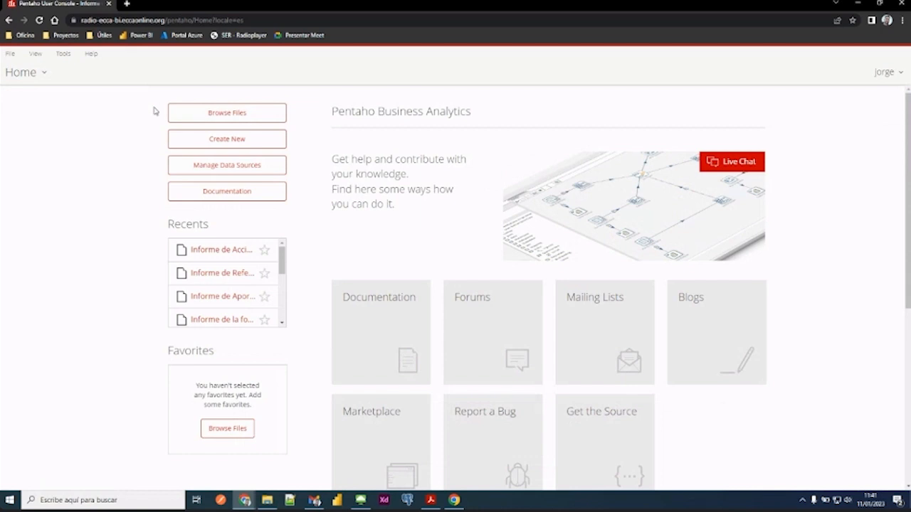
click(194, 115)
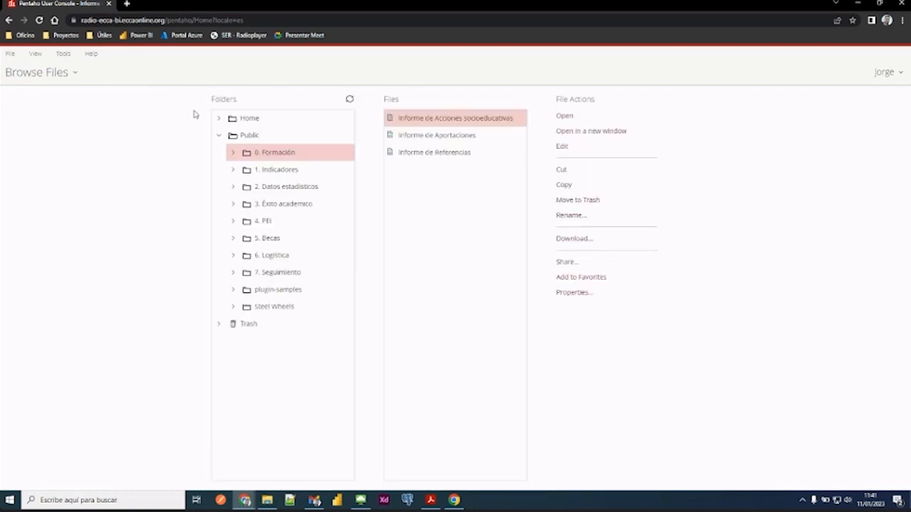
- From the home page, browse to the public folder "0. Formación" and open the "Informe de Aportaciones" report
click(19, 73)
click(30, 95)
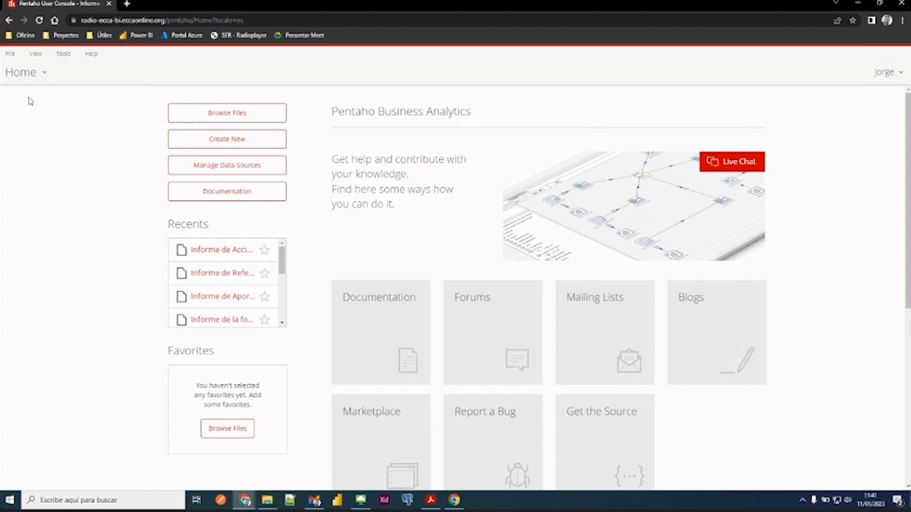
click(213, 116)
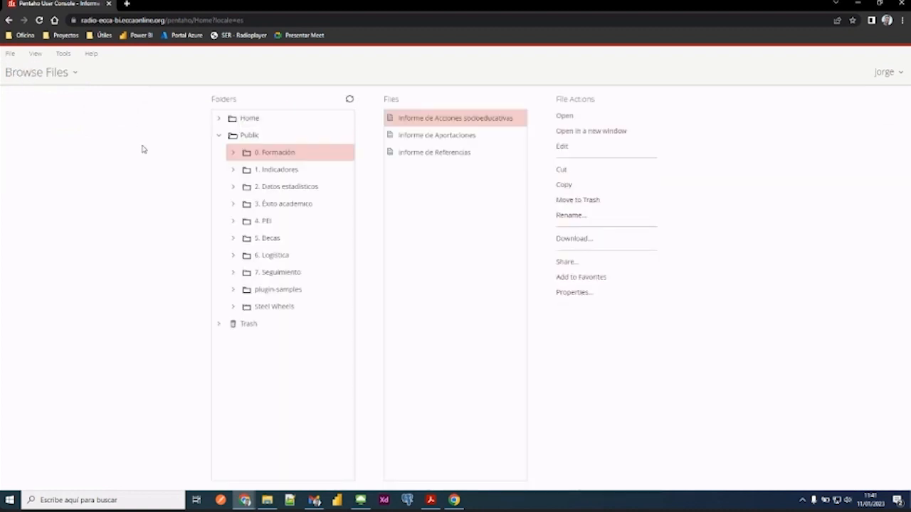
click(266, 155)
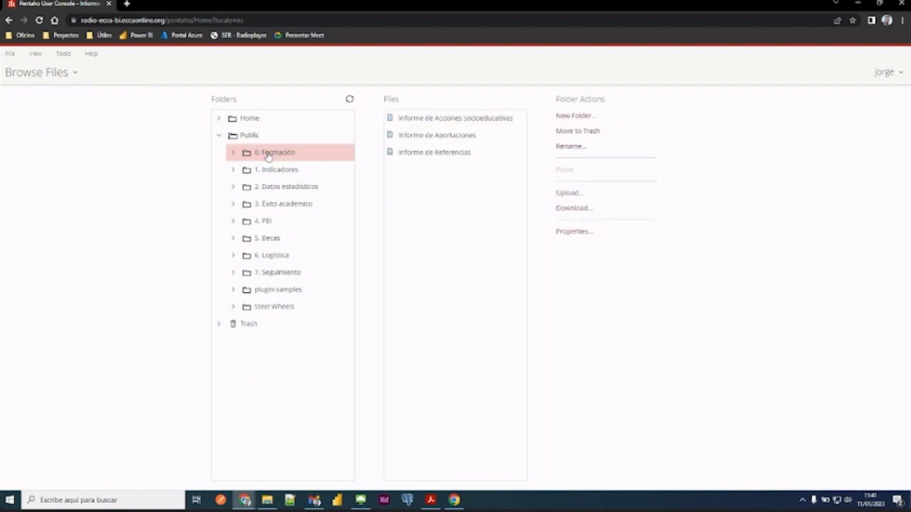
click(484, 141)
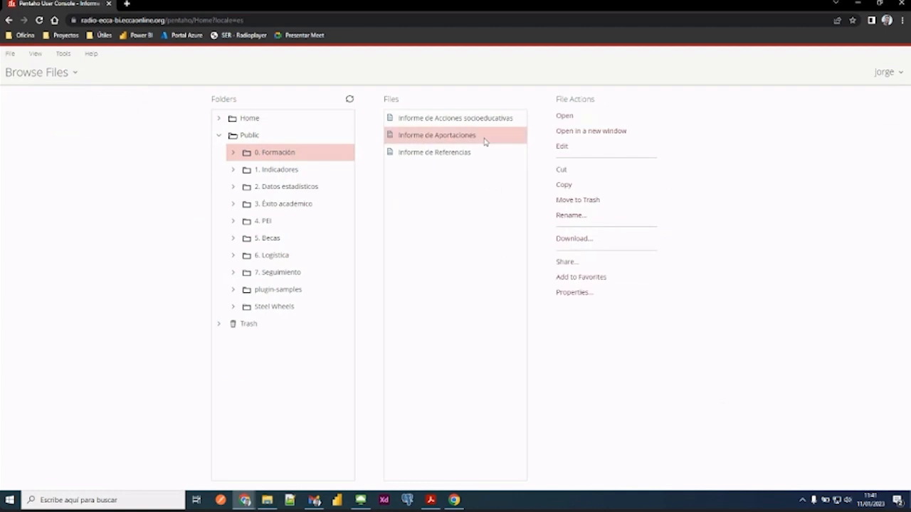
click(565, 118)
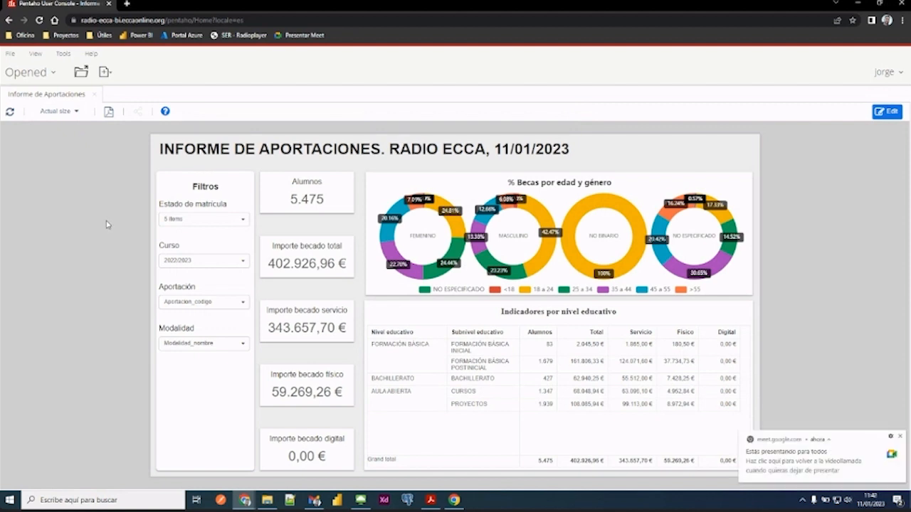
click(899, 436)
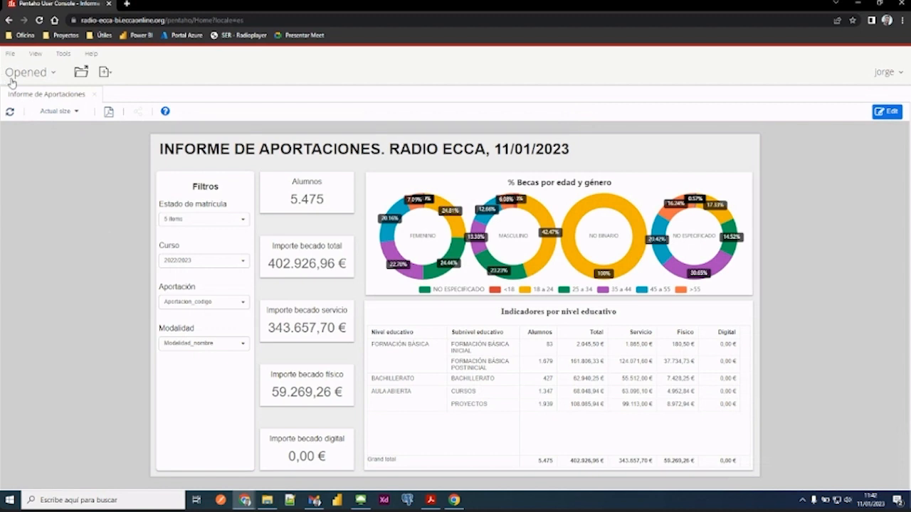
- Return to the file browser through the home page and open "Informe de Acciones socioeducativas" as a second report
click(54, 74)
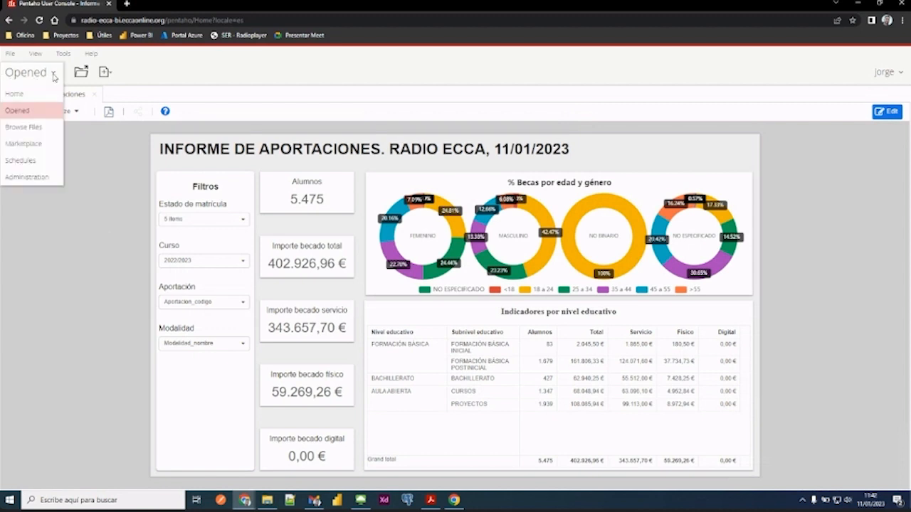
click(29, 99)
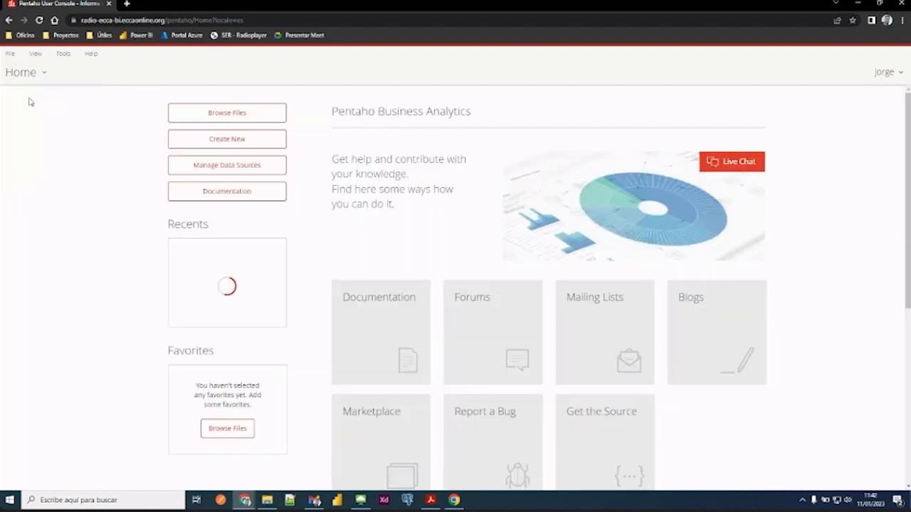
click(179, 116)
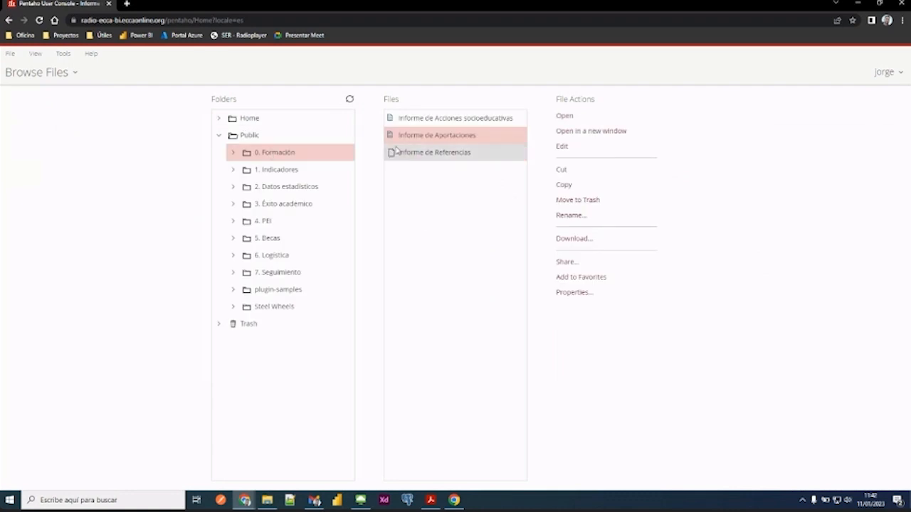
click(427, 118)
click(562, 116)
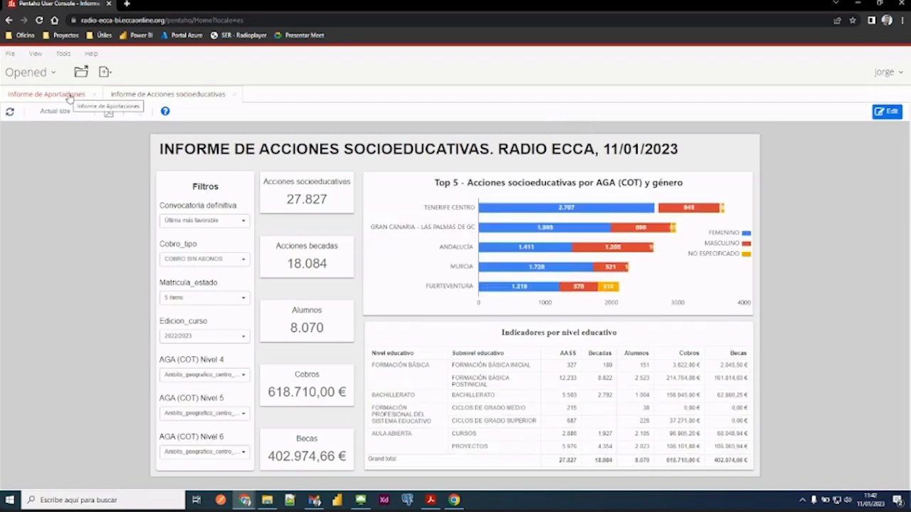
- Switch back and forth between the two open reports, and close "Informe de Acciones socioeducativas"
click(69, 96)
click(144, 100)
click(41, 97)
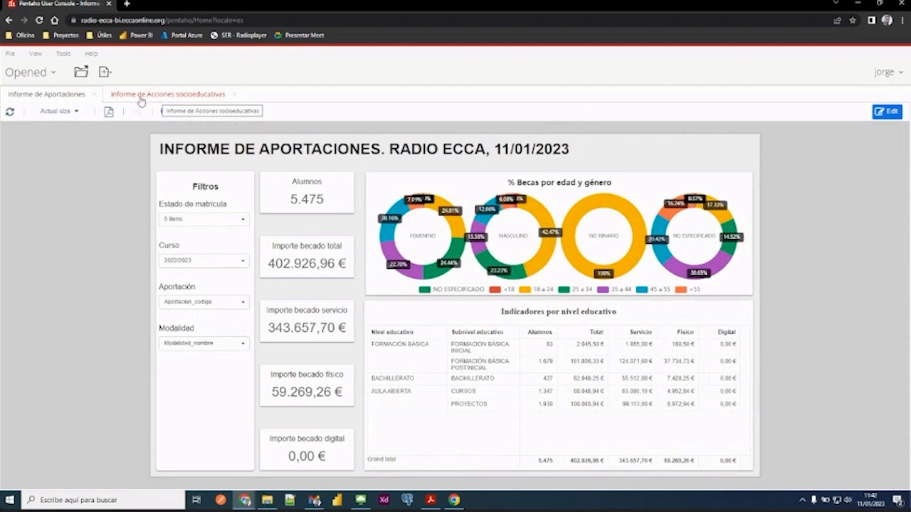
click(141, 100)
click(41, 97)
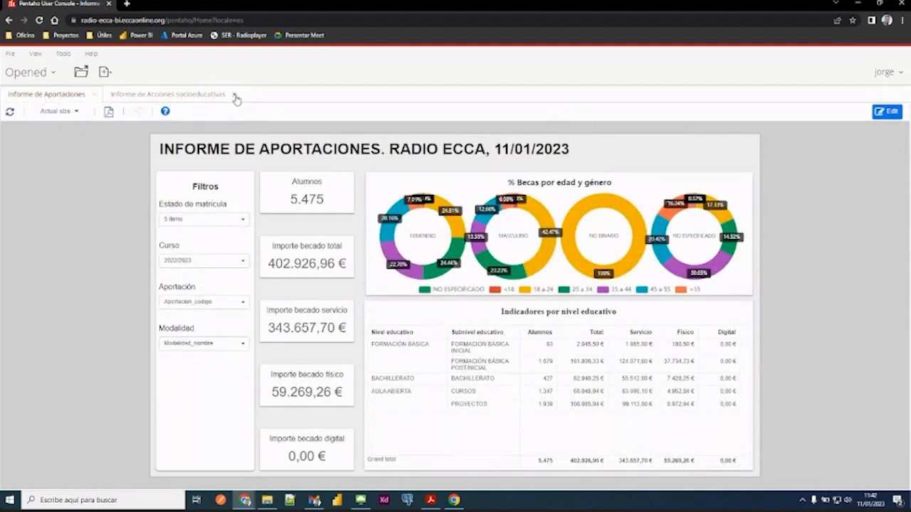
click(236, 95)
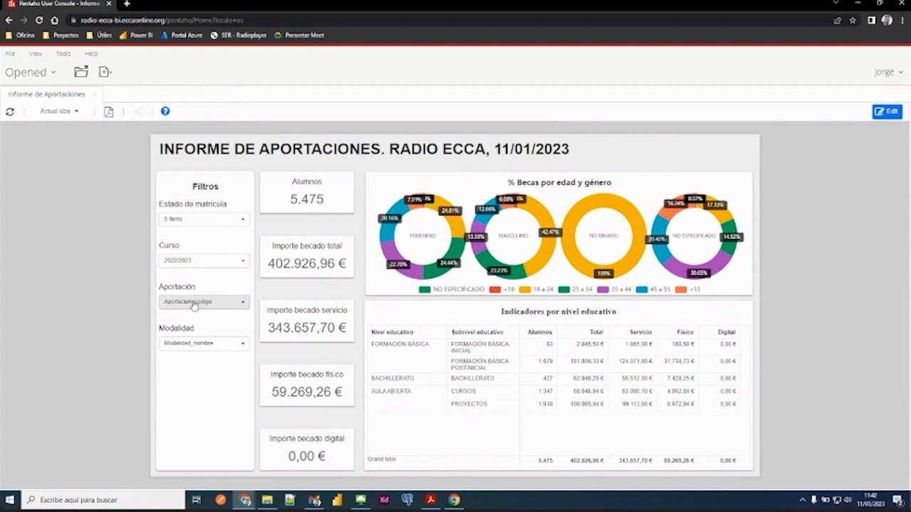
- Examine the Aportación and Modalidad filter options, the "% Becas por edad y género" charts and the "Indicadores por nivel educativo" table
click(223, 303)
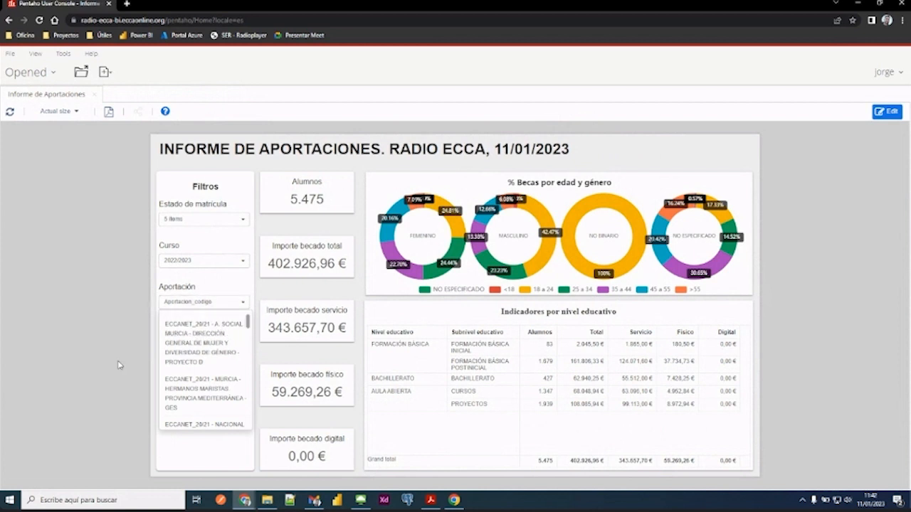
click(118, 366)
click(218, 345)
click(108, 279)
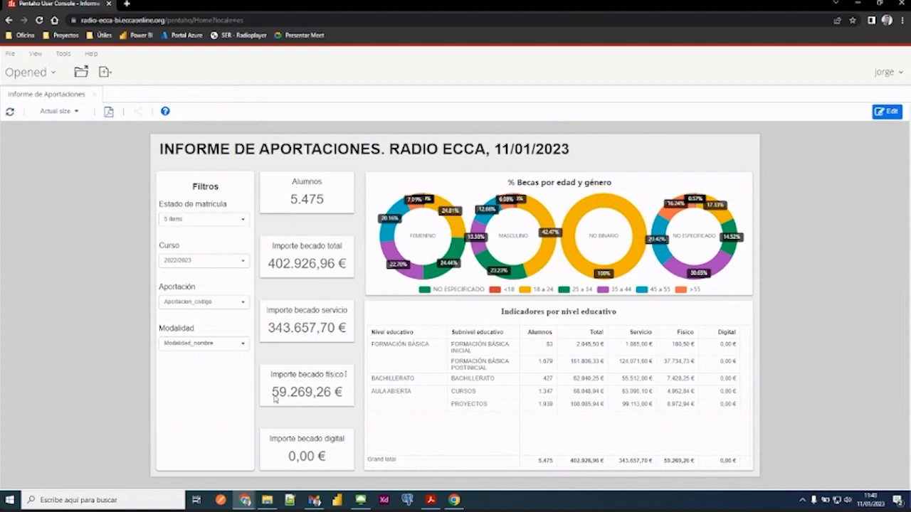
mouse_move(427, 200)
mouse_move(732, 323)
mouse_move(745, 187)
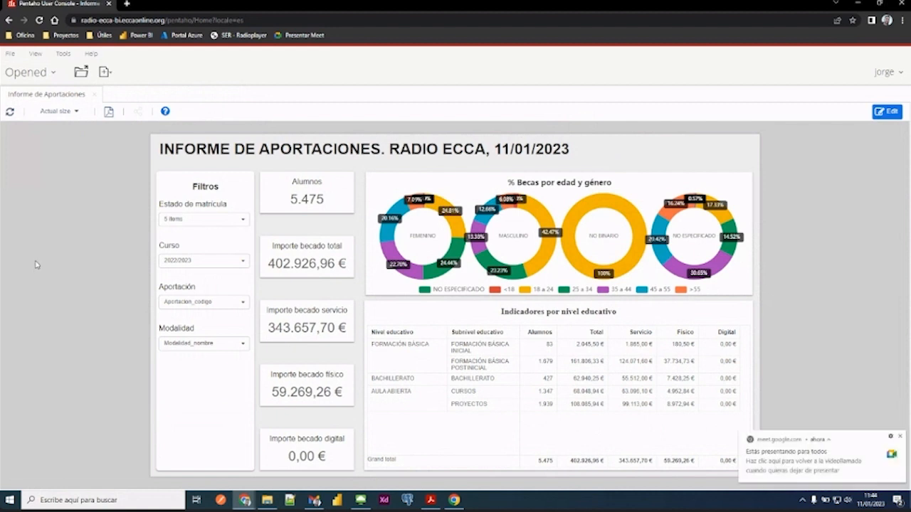
click(900, 436)
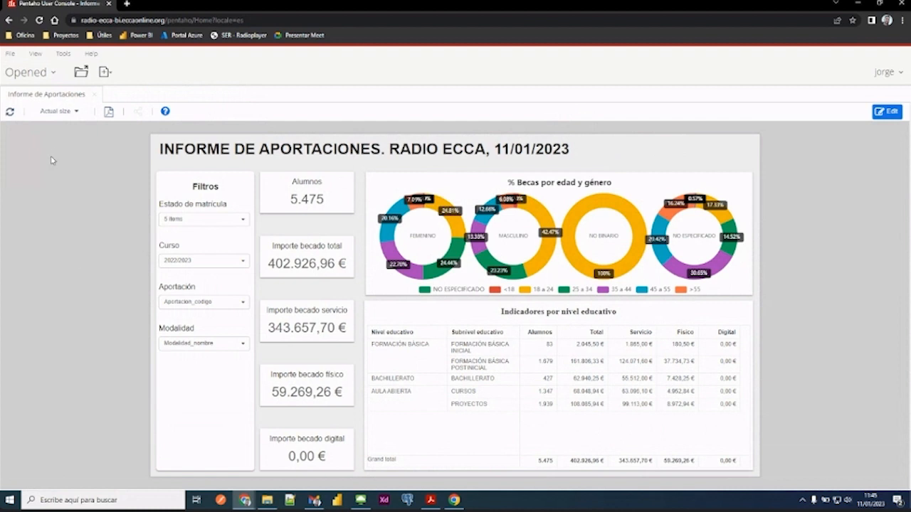
- Return to the file browser through the home page and open the "Informe de Referencias" report from the Formación folder
click(56, 77)
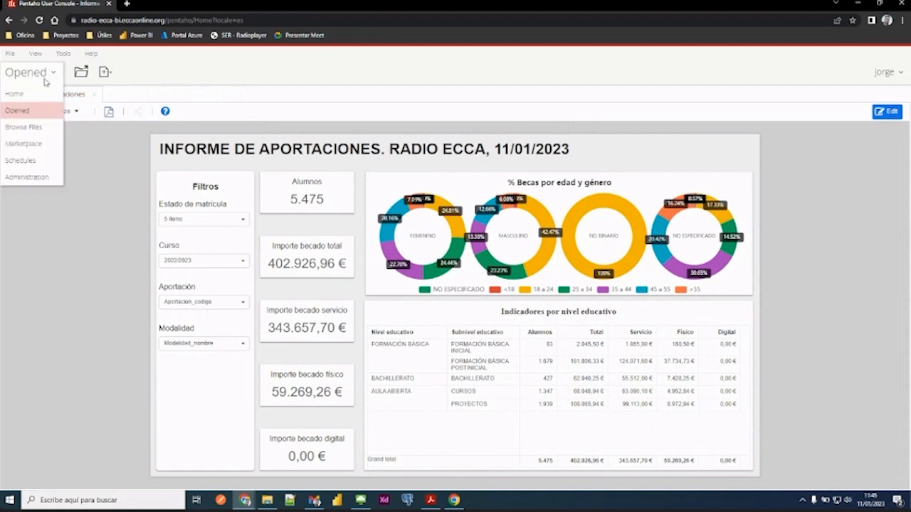
click(26, 97)
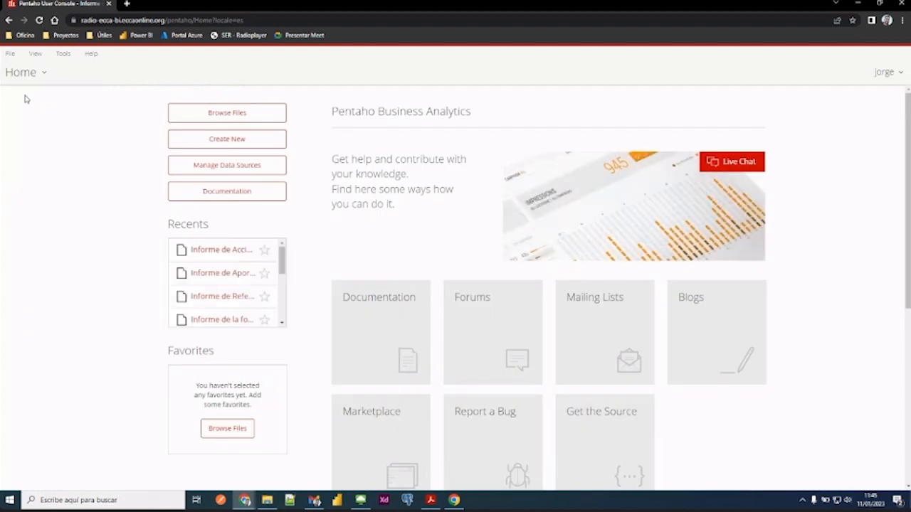
click(222, 114)
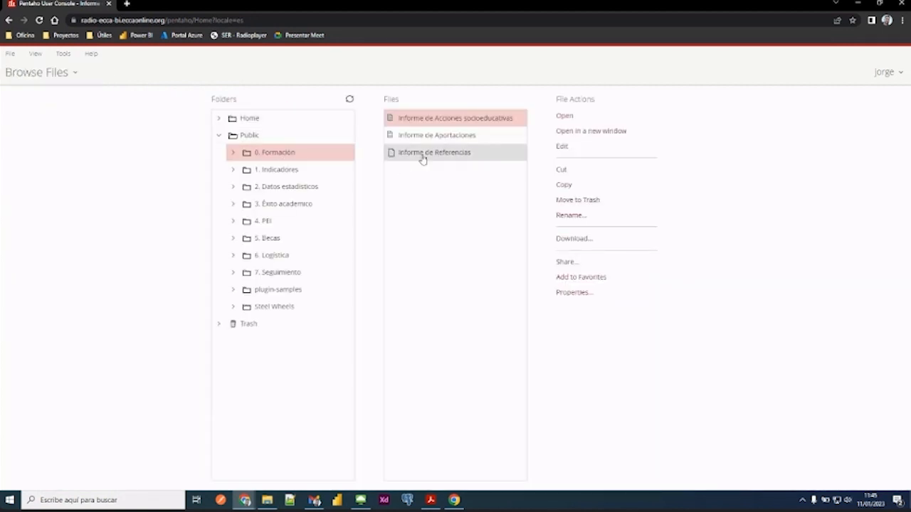
double_click(422, 156)
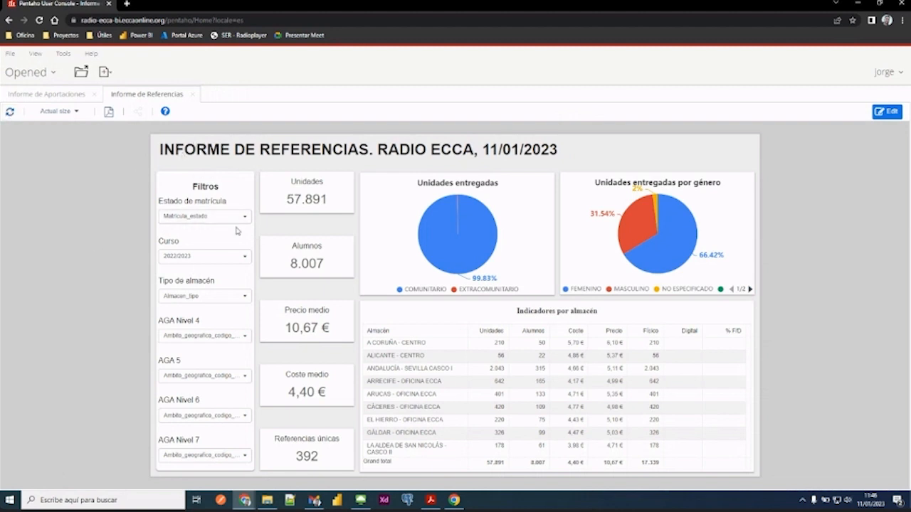
- Filter the references report by Tipo de almacén ADMINISTRATIVO and AGA Nivel 4 PENÍNSULA
click(227, 298)
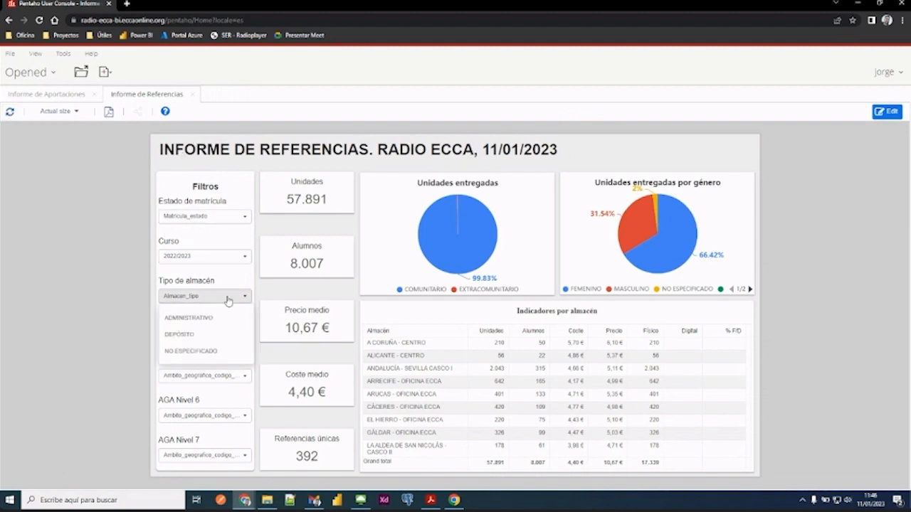
click(199, 319)
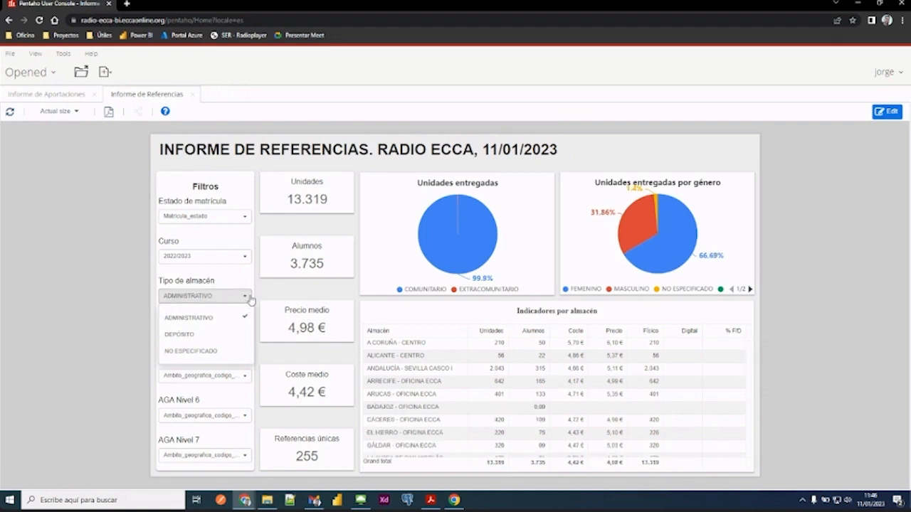
click(248, 302)
click(249, 341)
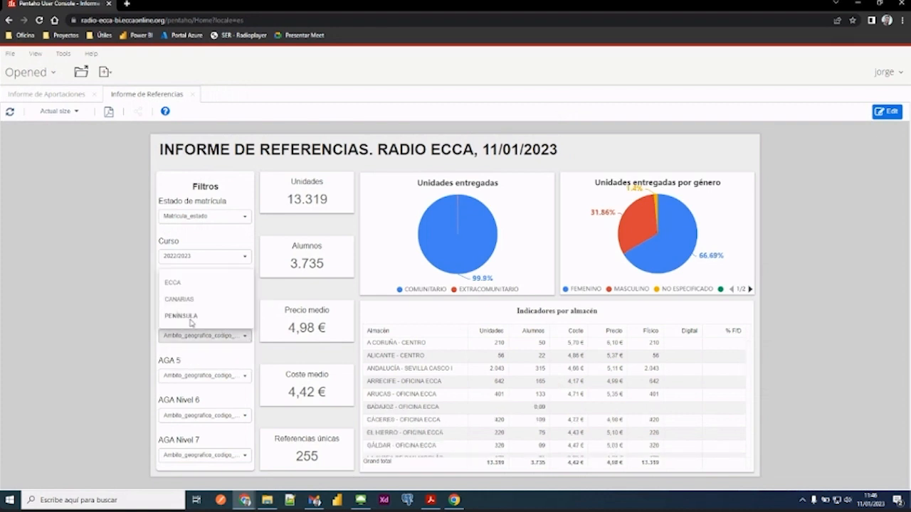
click(188, 318)
click(245, 373)
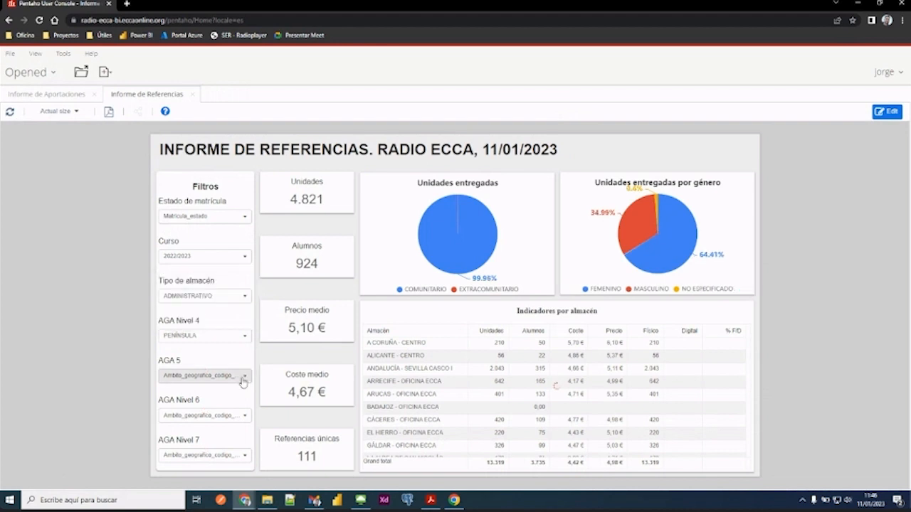
- Narrow the references report to GALICIA in AGA 5 and CORUÑA in AGA Nivel 6
click(243, 377)
click(185, 356)
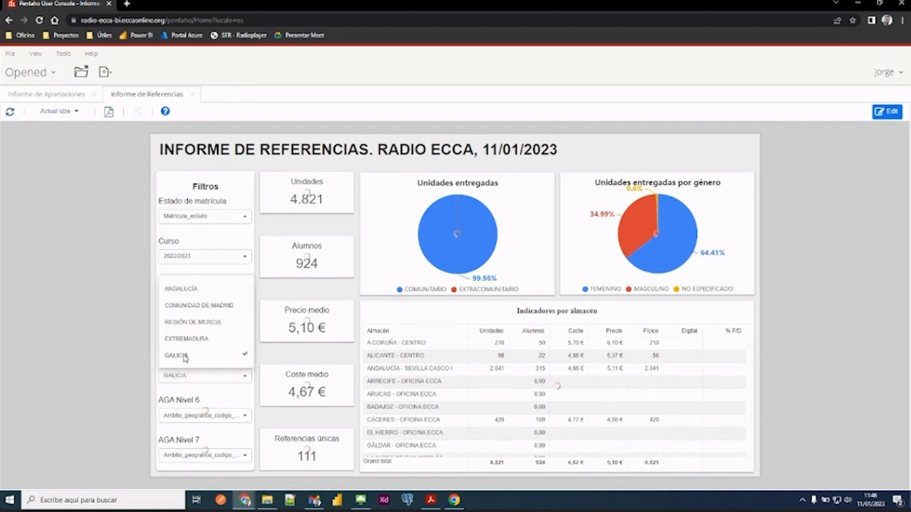
click(260, 294)
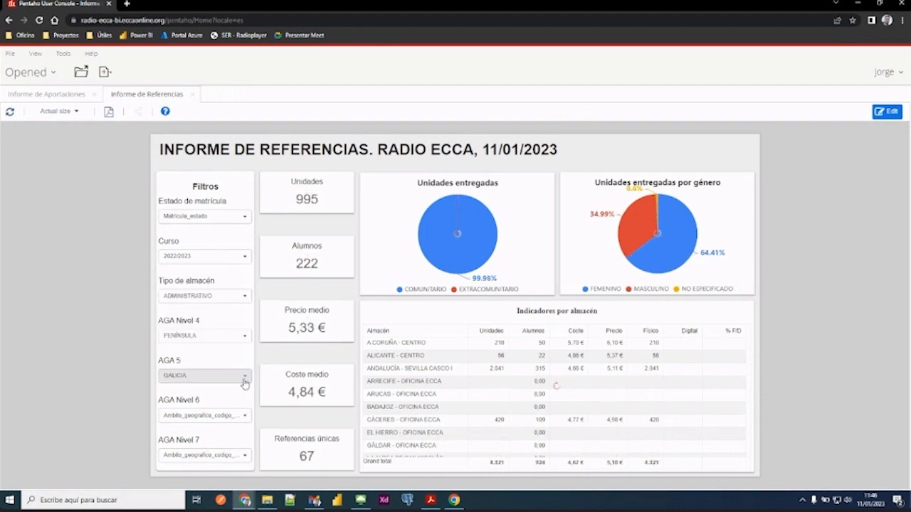
click(242, 416)
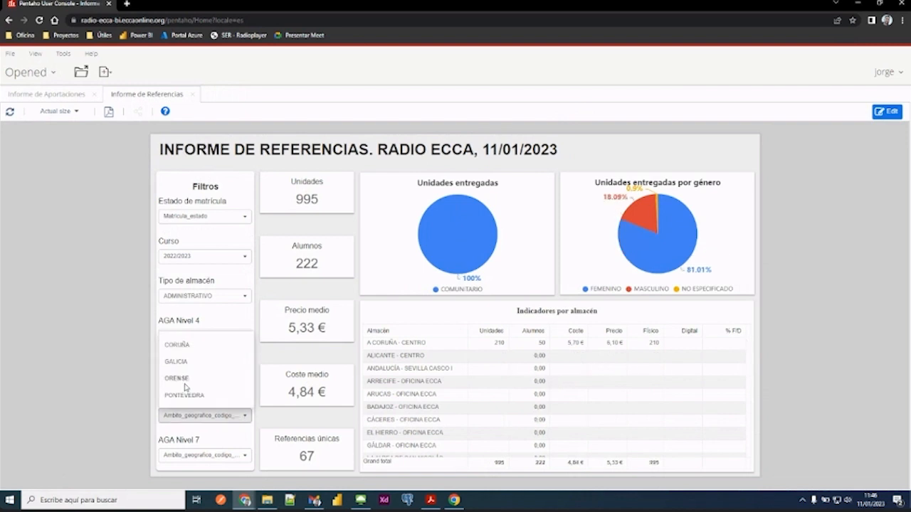
click(181, 344)
click(264, 392)
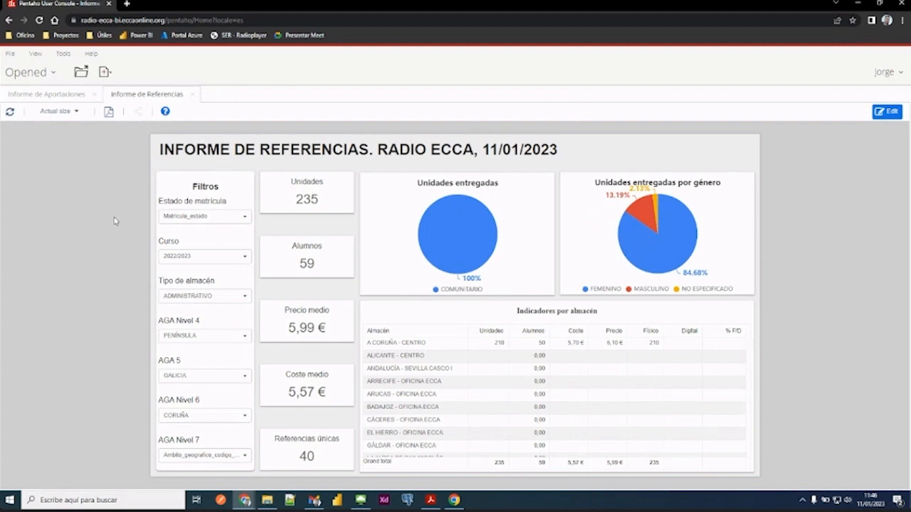
- Try the Estado de matrícula filter with PTE. DOCUMENTACIÓN, deselect it, and choose OFICIAL instead
click(205, 217)
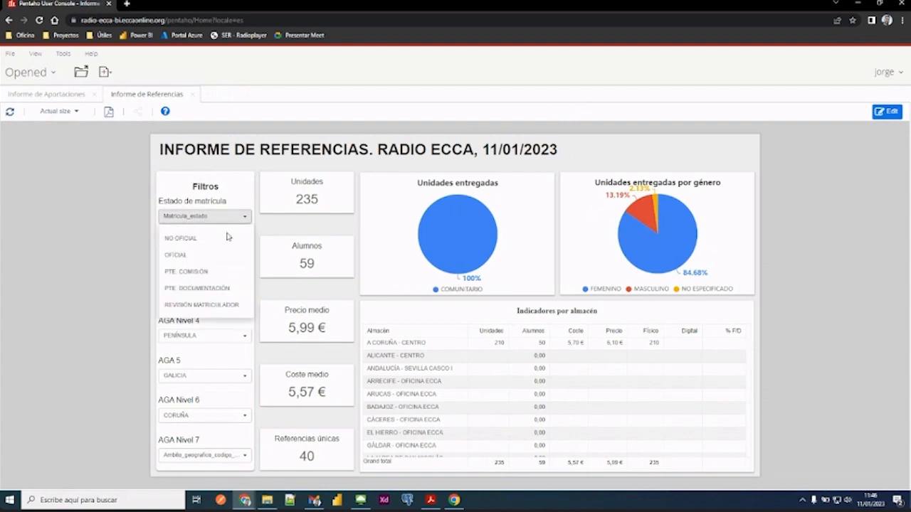
click(197, 288)
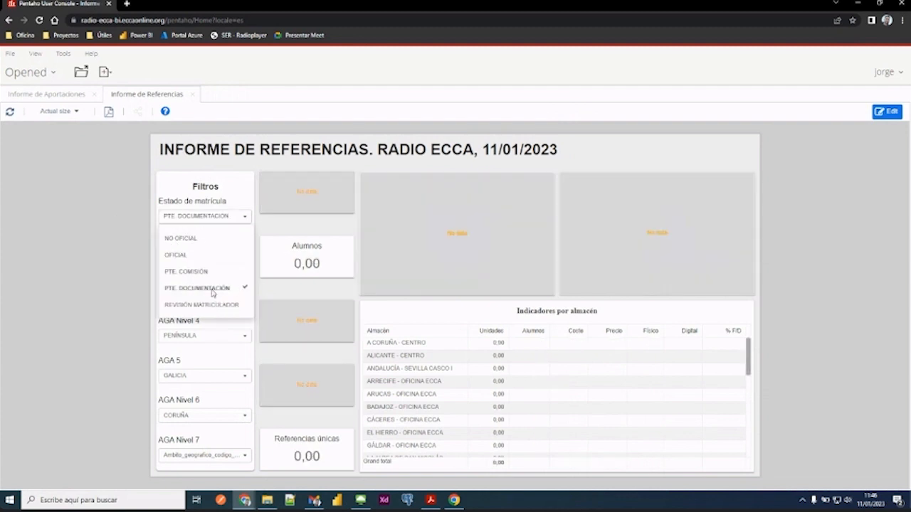
click(213, 289)
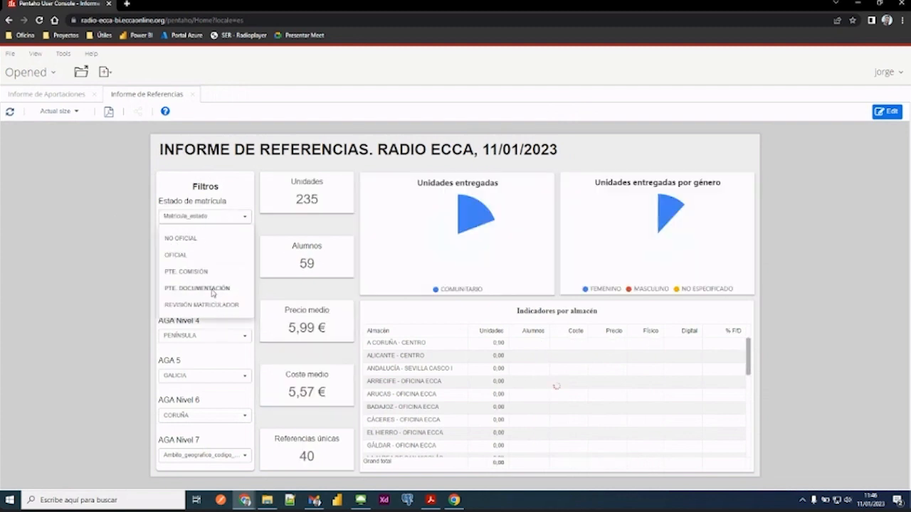
click(185, 256)
click(272, 231)
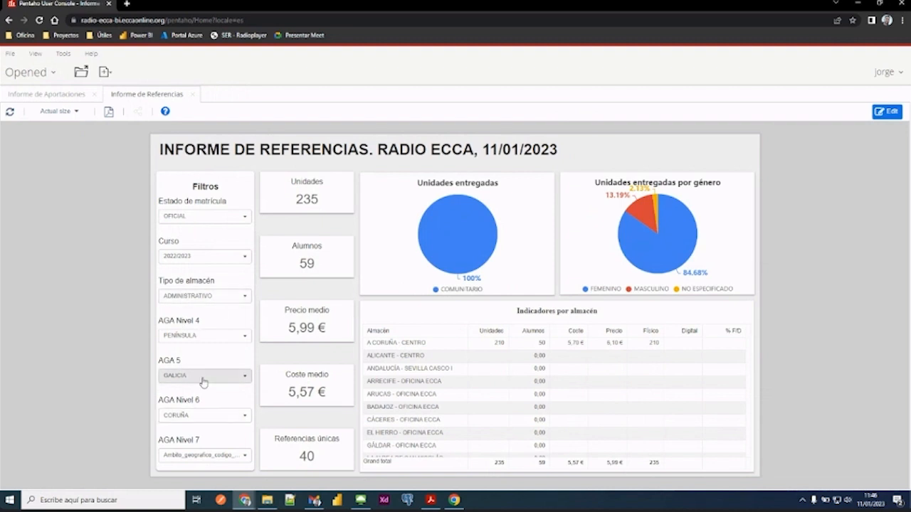
- Refresh the references report to reset its filters, and browse the options of the AGA Nivel 7 filter without choosing one
click(10, 114)
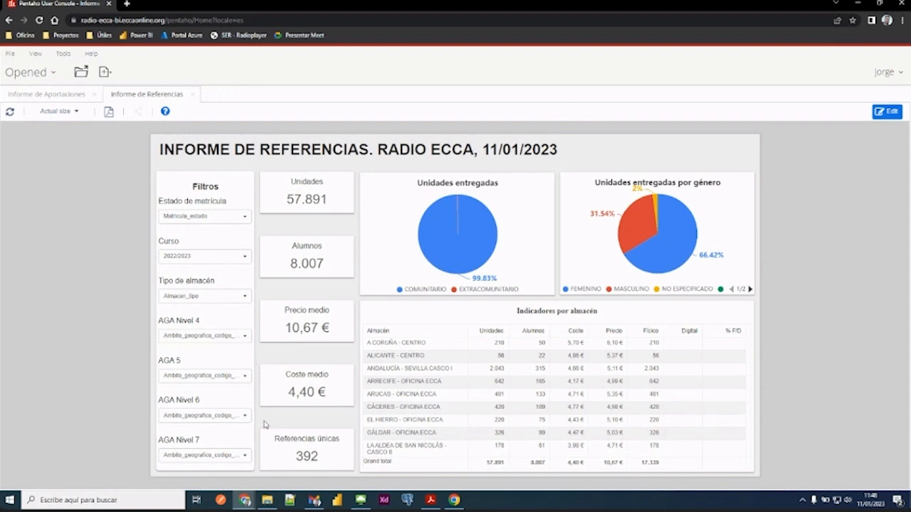
click(242, 460)
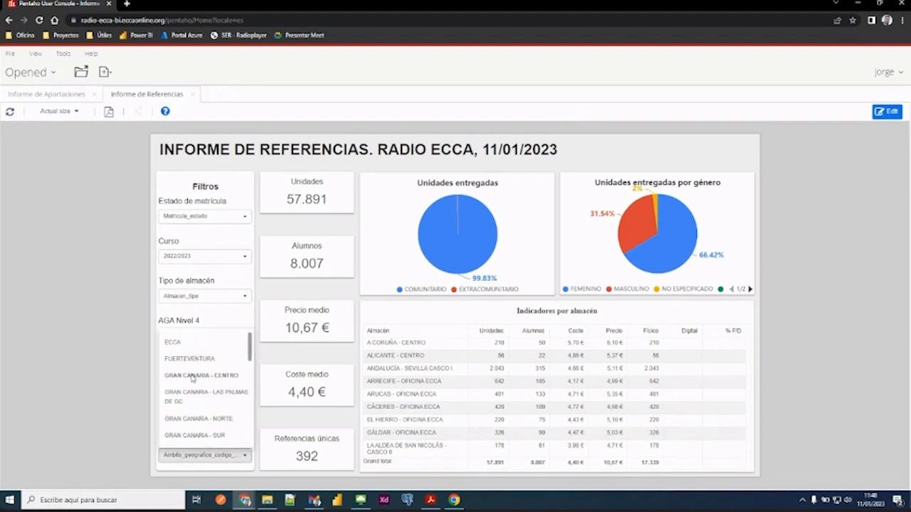
scroll(204, 371, down, 4)
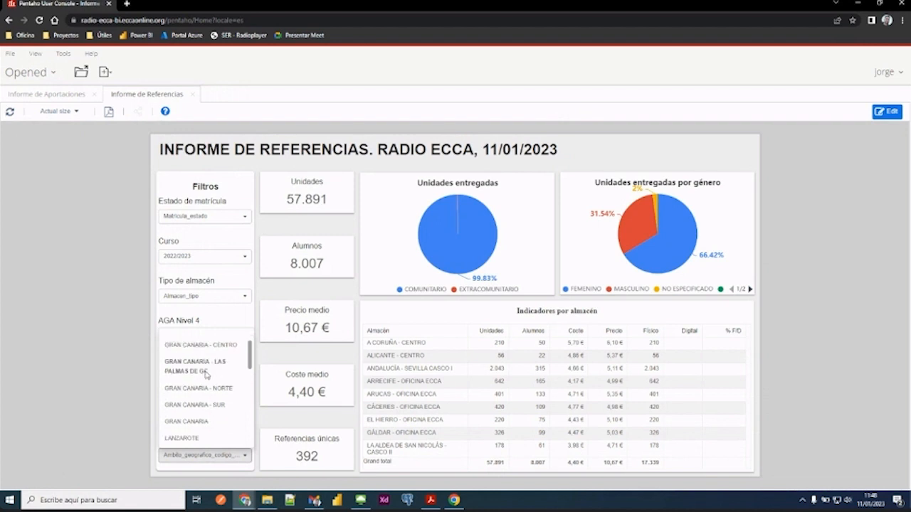
click(279, 359)
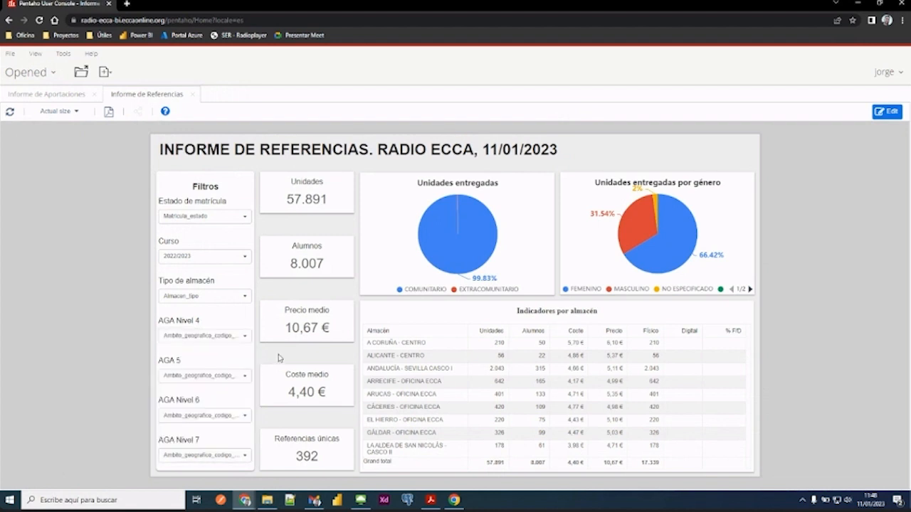
- Filter the references report by TENERIFE in AGA Nivel 6 and check the related AGA Nivel 7 options, such as TENERIFE SUR
click(246, 419)
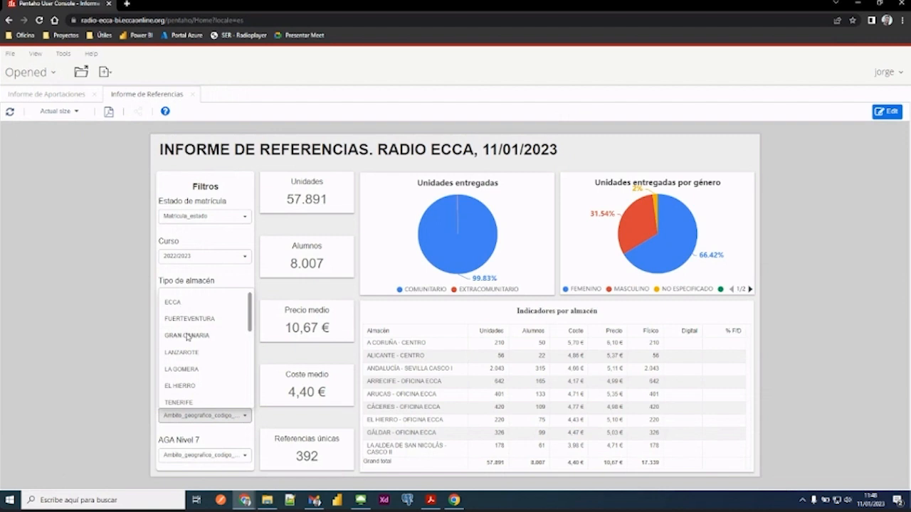
click(206, 403)
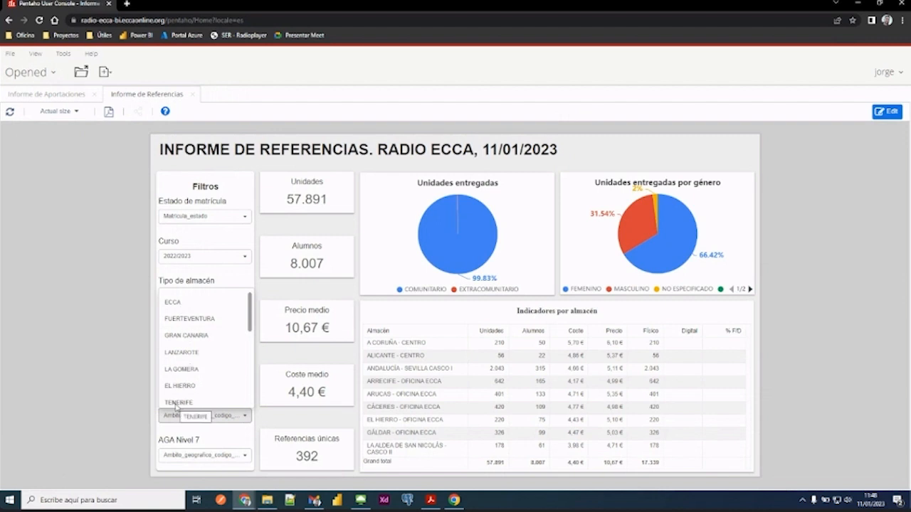
click(276, 424)
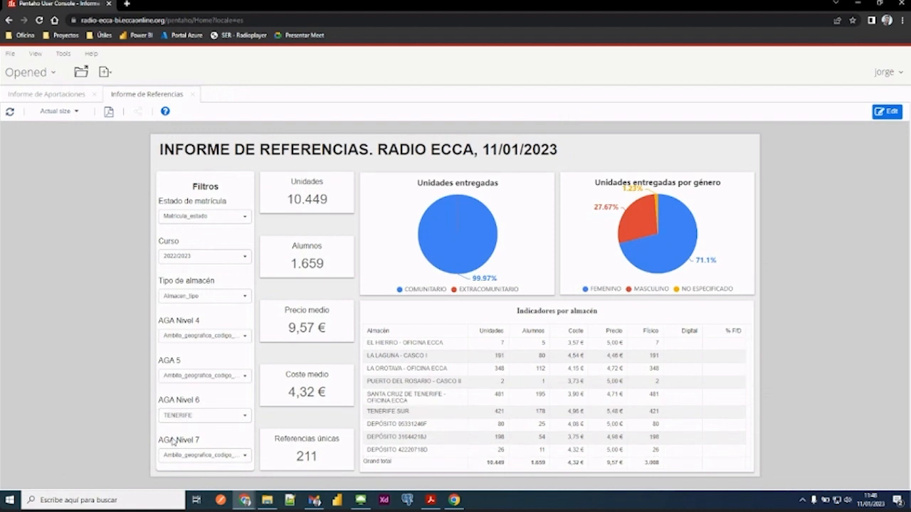
click(246, 459)
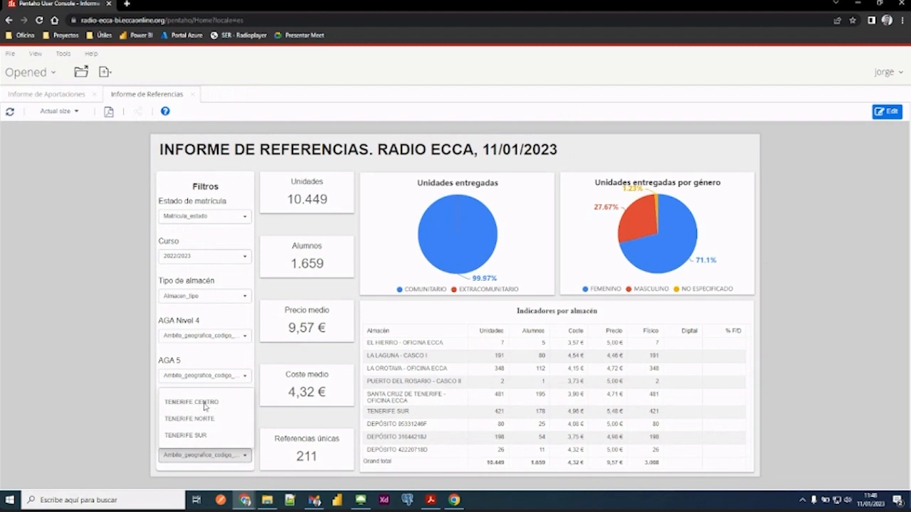
click(185, 436)
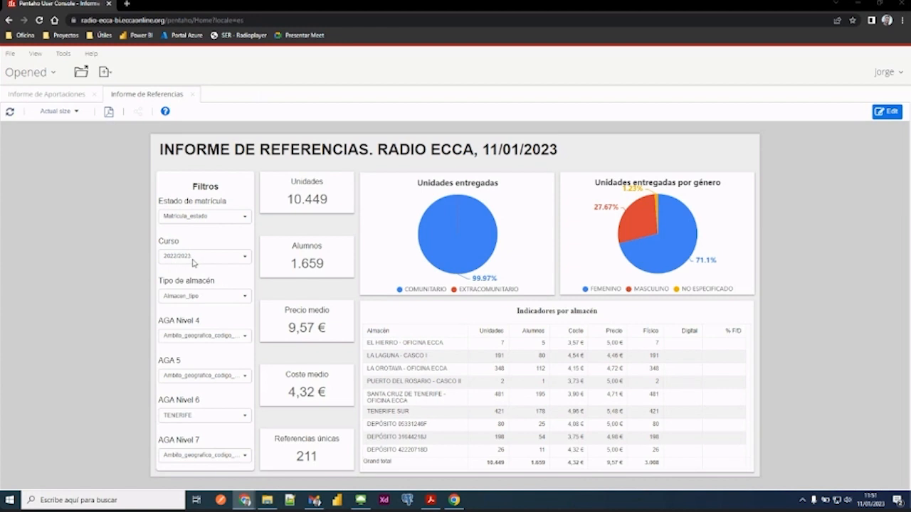
- Deselect 2022/2023 in the Curso filter and select 2021/2022 instead
click(193, 265)
click(179, 326)
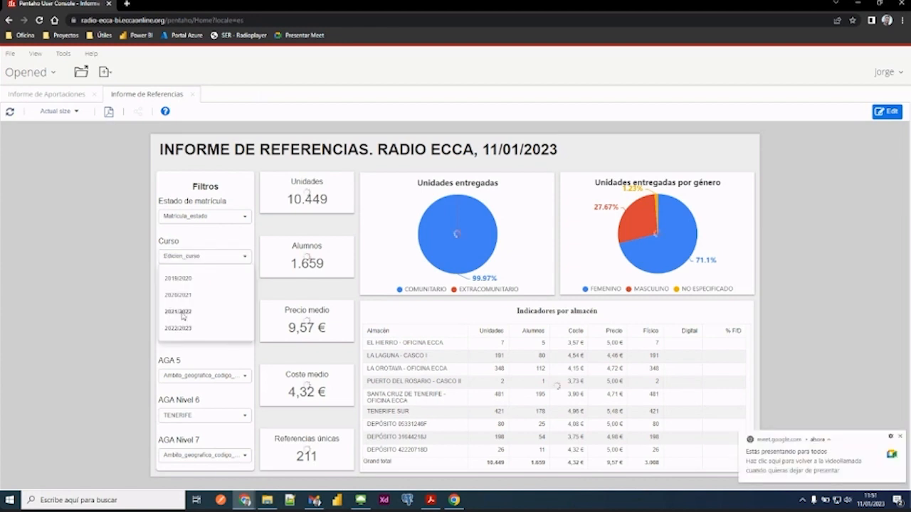
click(178, 311)
click(117, 252)
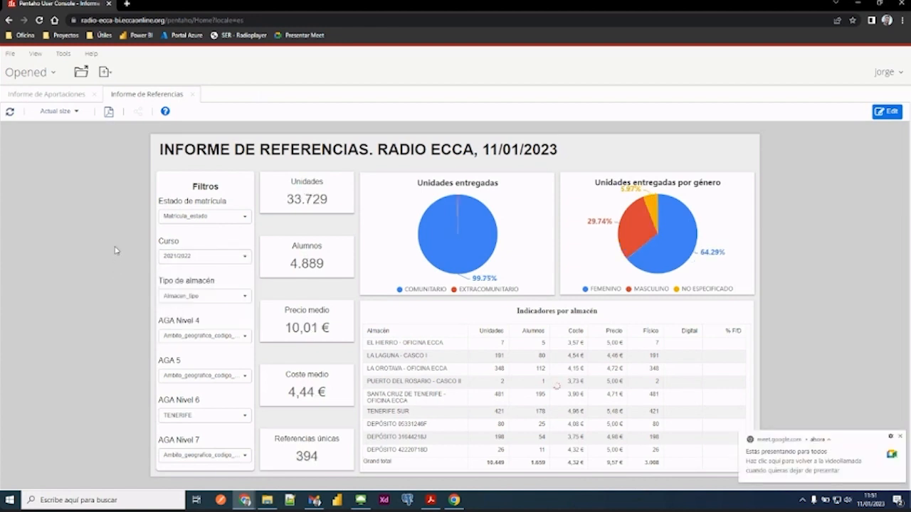
- Try 2019/2020 in the Curso filter in place of 2021/2022, and switch the selection to 2020/2021
click(223, 253)
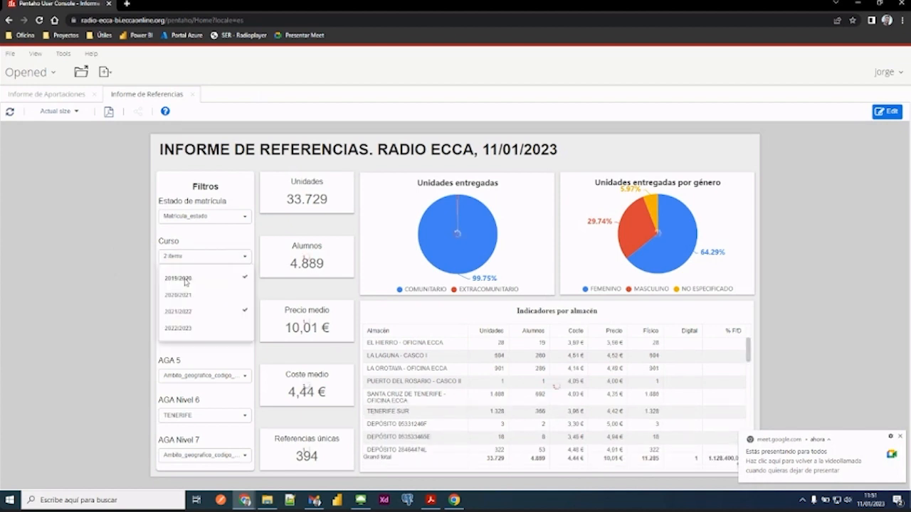
click(183, 314)
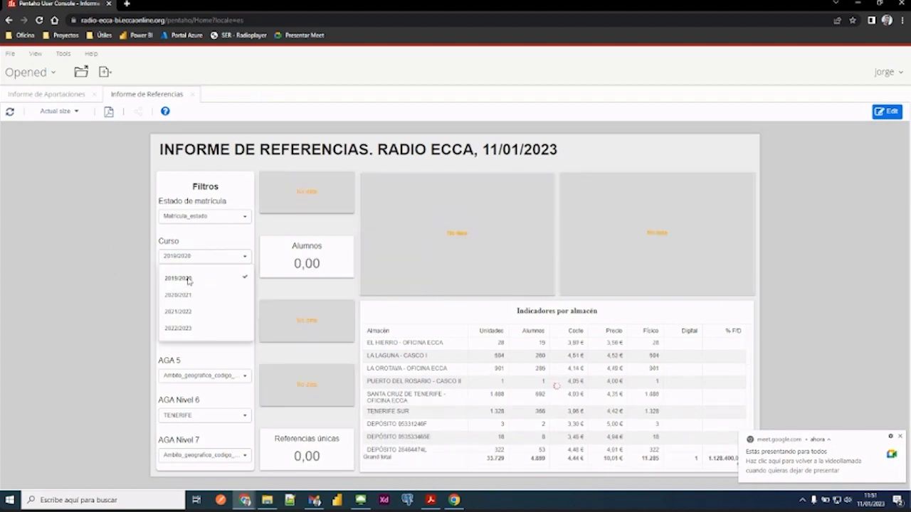
click(185, 298)
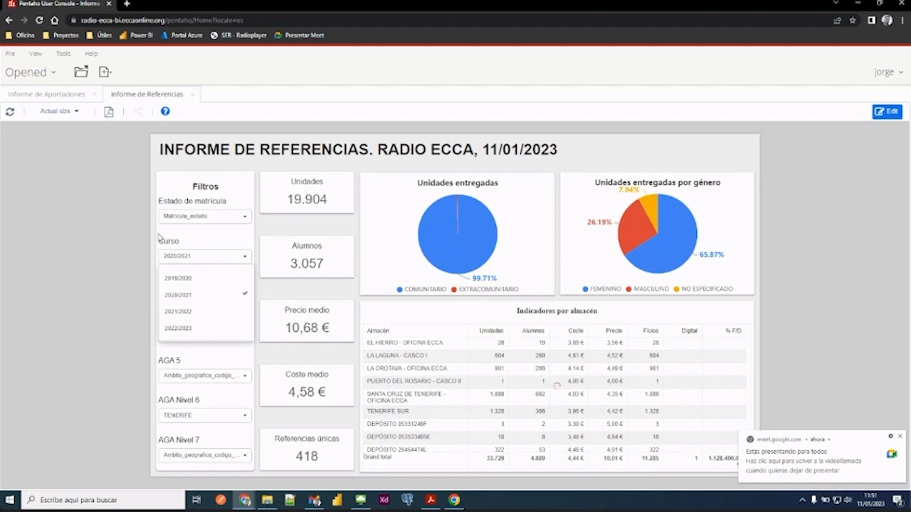
click(104, 255)
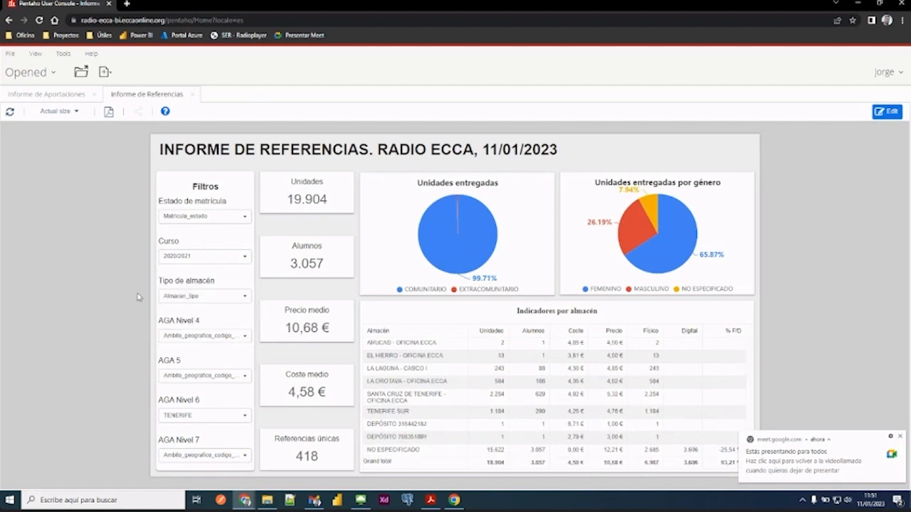
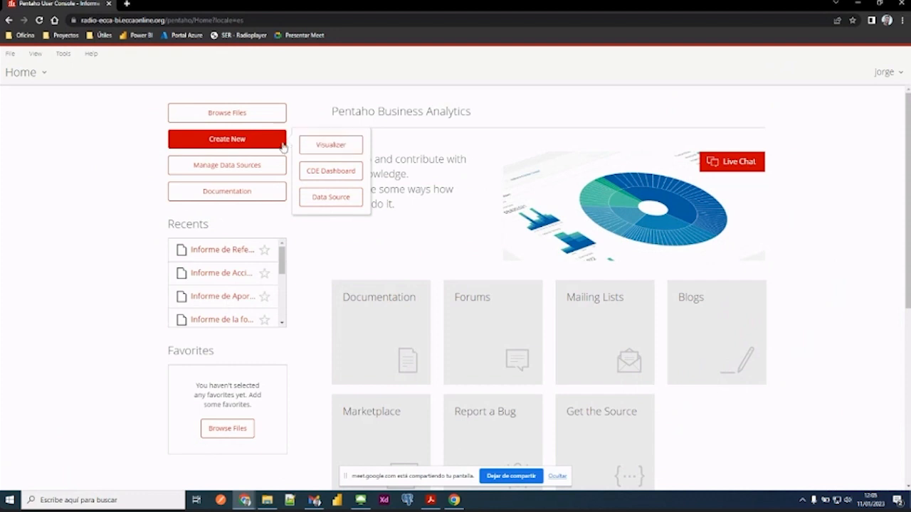
- Create a new Visualizer from the home page and dismiss the screen-sharing bar and meeting notification
click(311, 147)
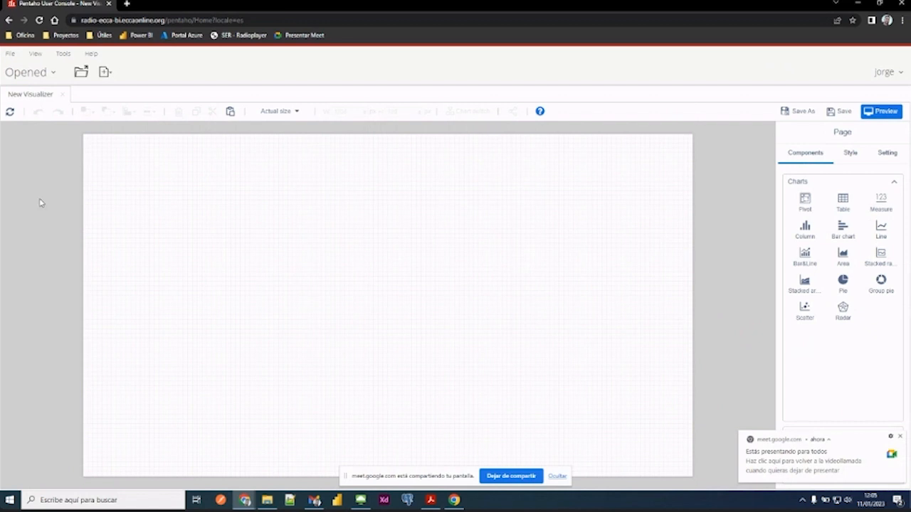
click(558, 476)
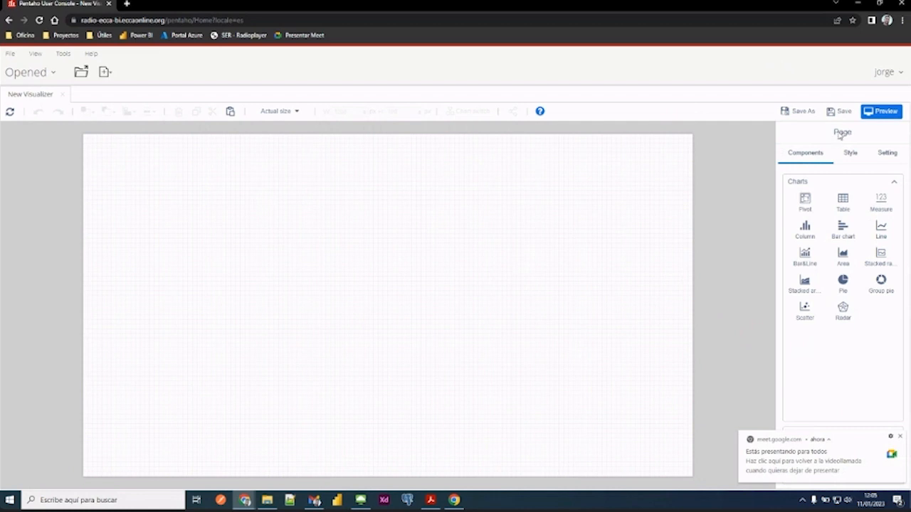
click(900, 436)
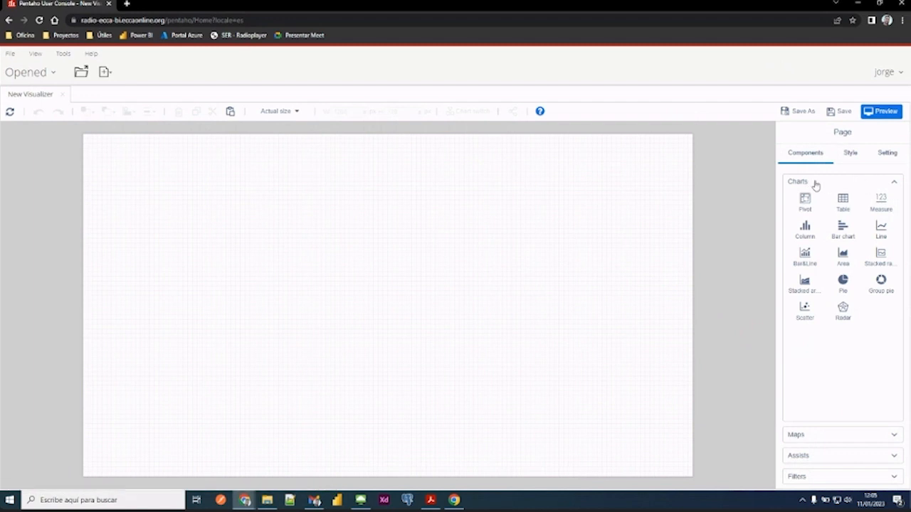
- Review the components available in the Assists and Filters groups, and return to the Charts group
click(895, 184)
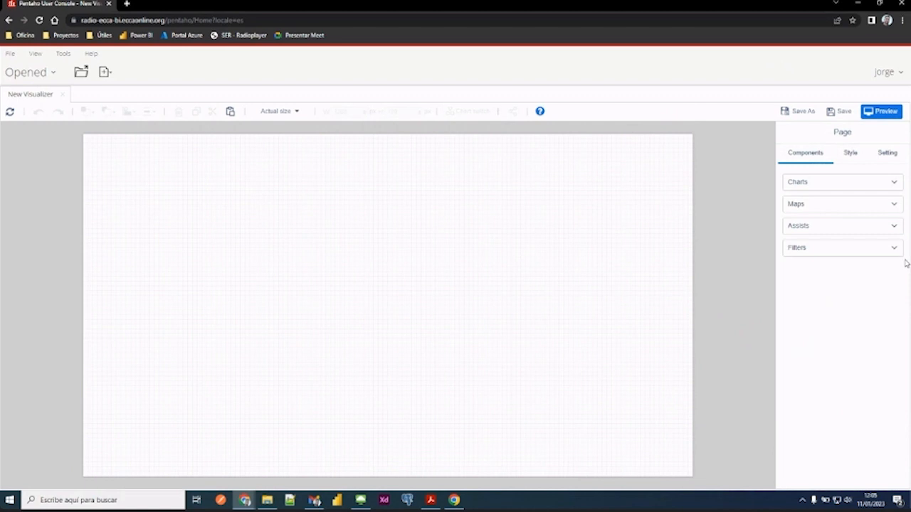
click(895, 226)
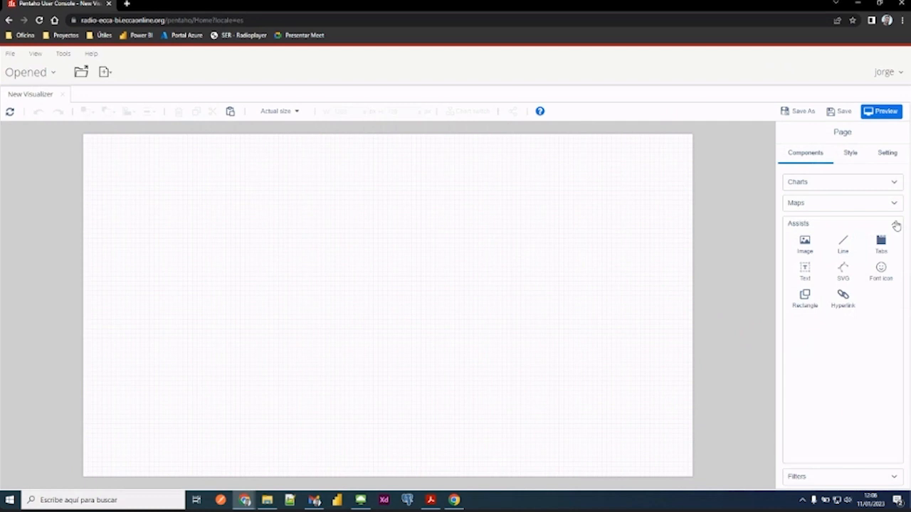
click(896, 225)
click(891, 254)
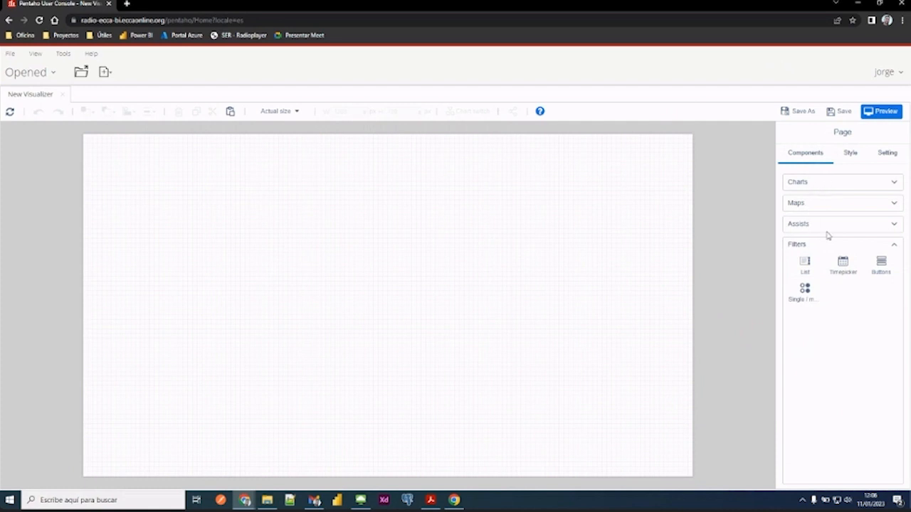
click(895, 247)
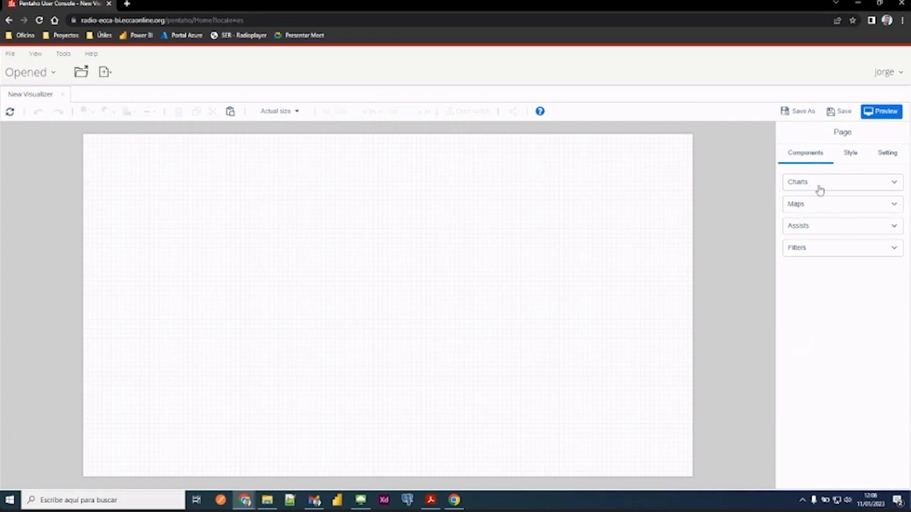
click(889, 183)
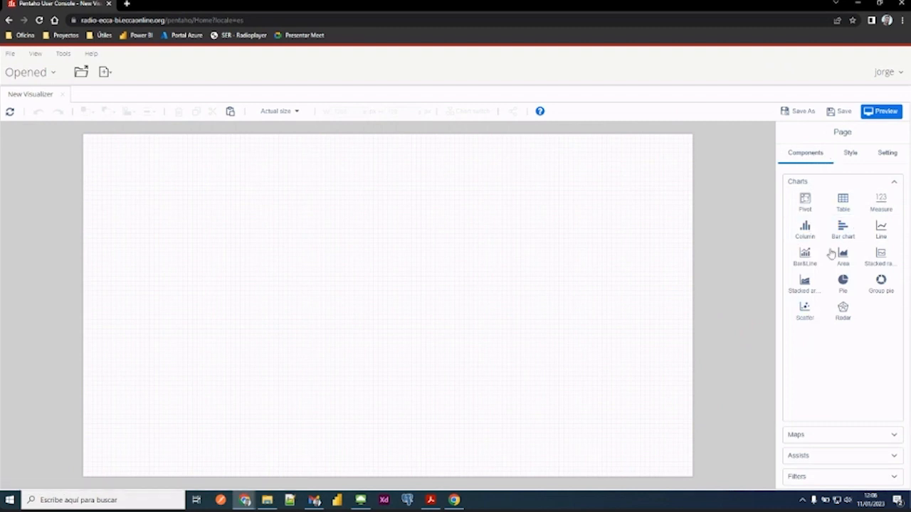
- Show the page style properties and review the predefined page sizes without choosing another one
click(852, 155)
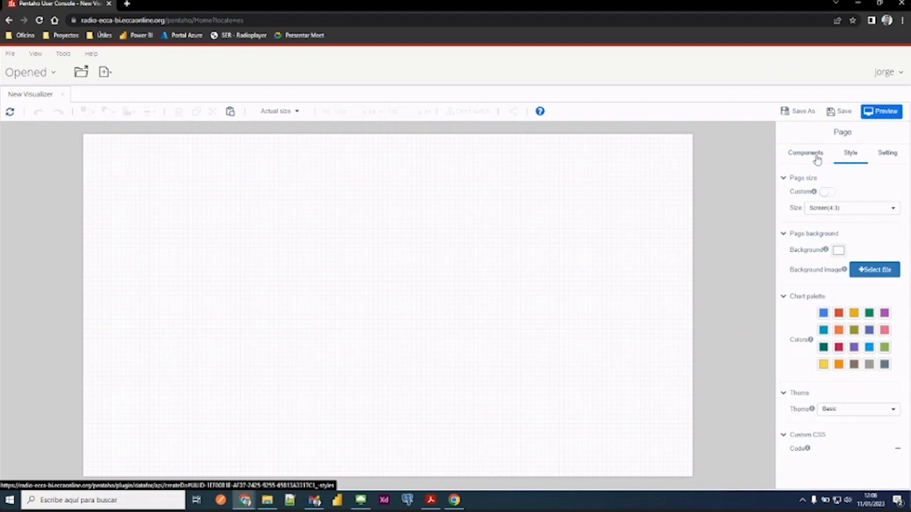
click(826, 209)
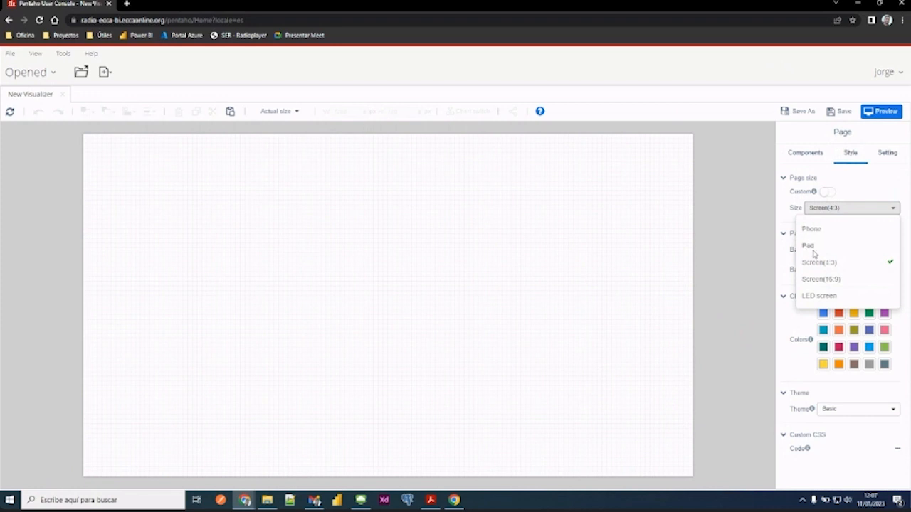
click(858, 187)
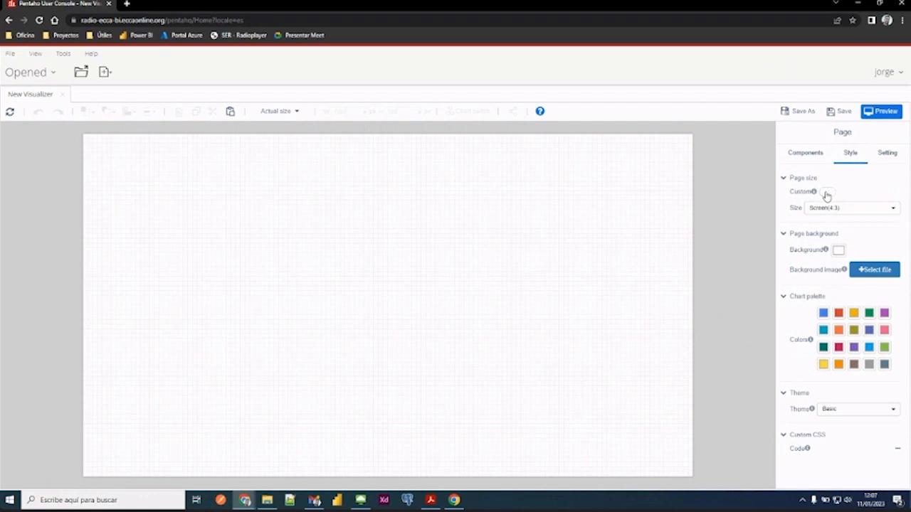
- Enable a custom page size, set the page height to 2000 and look over the taller canvas
click(826, 193)
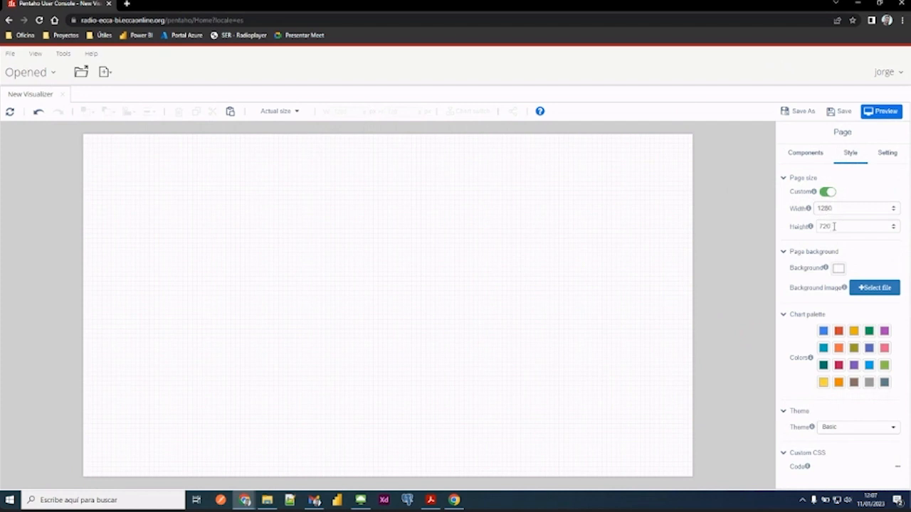
drag(832, 226, 786, 229)
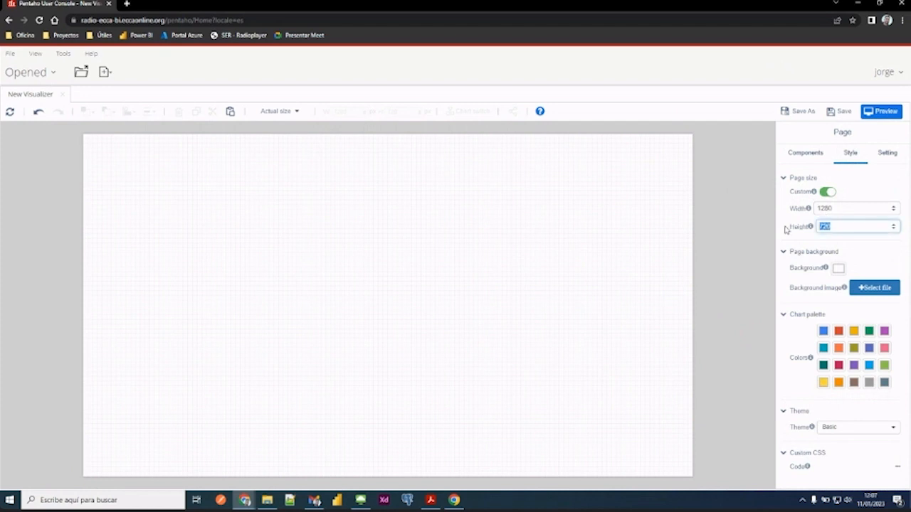
text(2000)
click(721, 243)
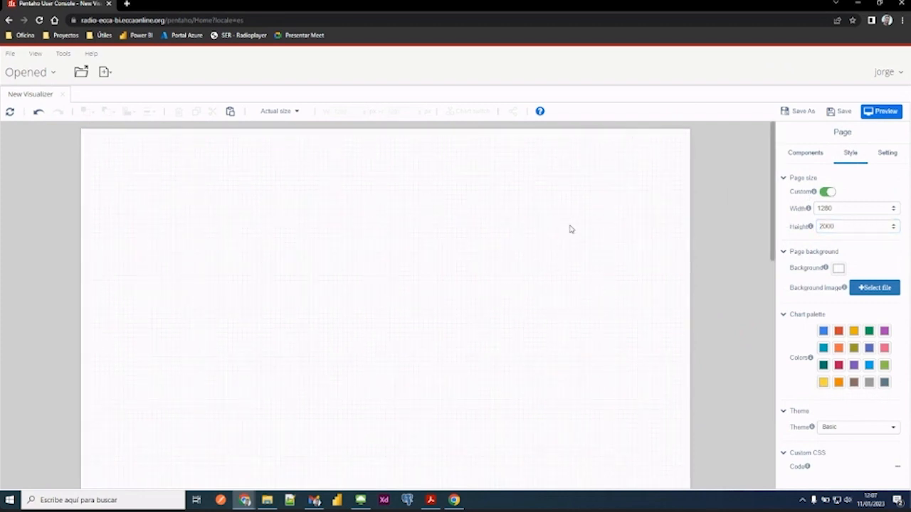
drag(772, 194, 780, 142)
- Set the page height back to 720 and turn off the custom page size
drag(837, 226, 792, 234)
text(720)
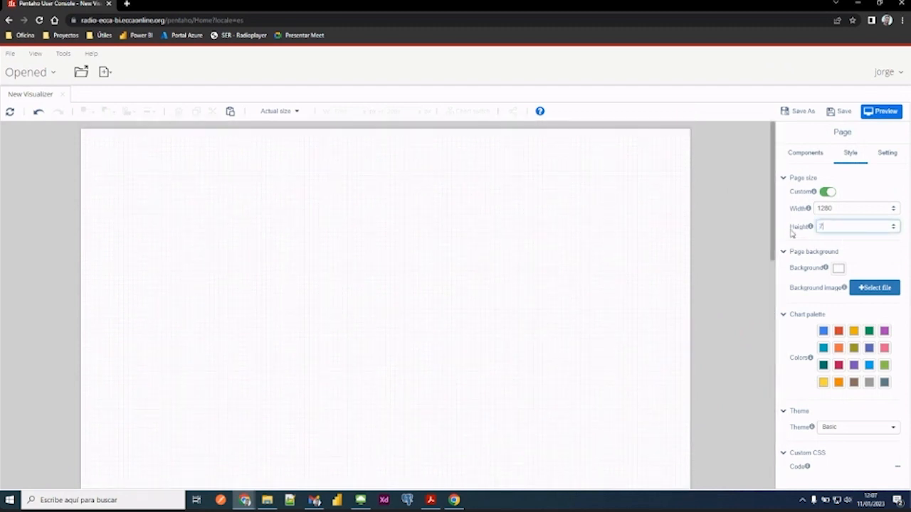
click(730, 240)
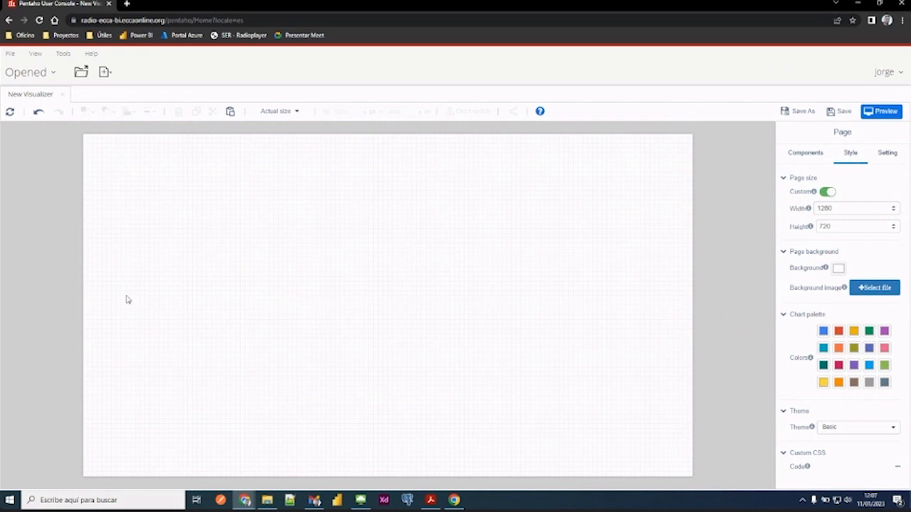
click(830, 192)
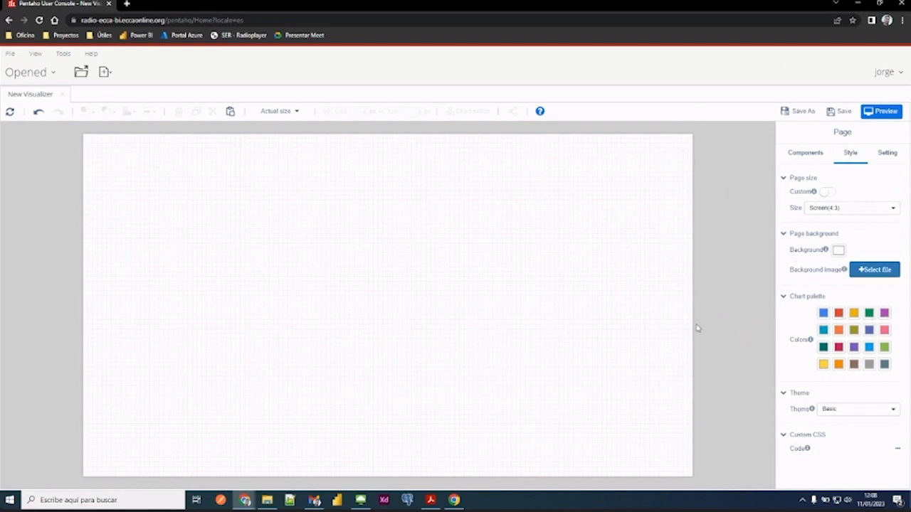
- Go to the home page and open Informe de Referencias from the recent files
click(33, 75)
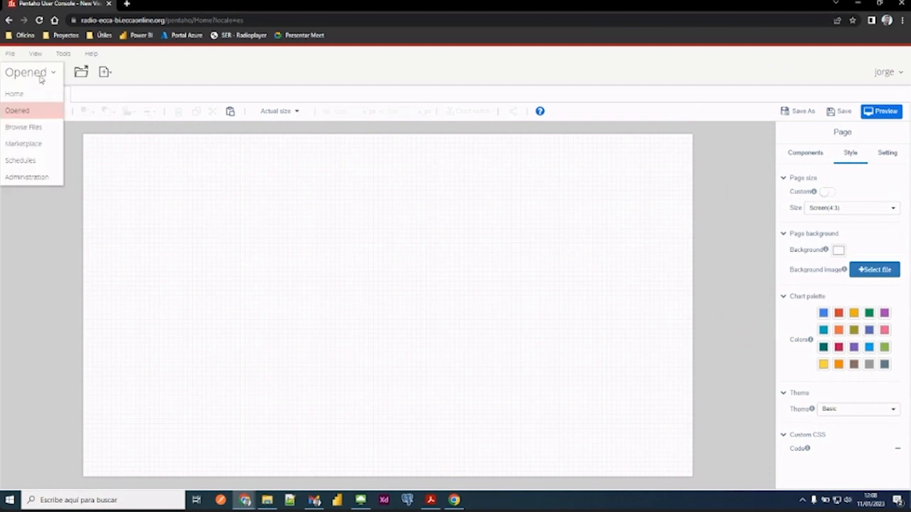
click(31, 95)
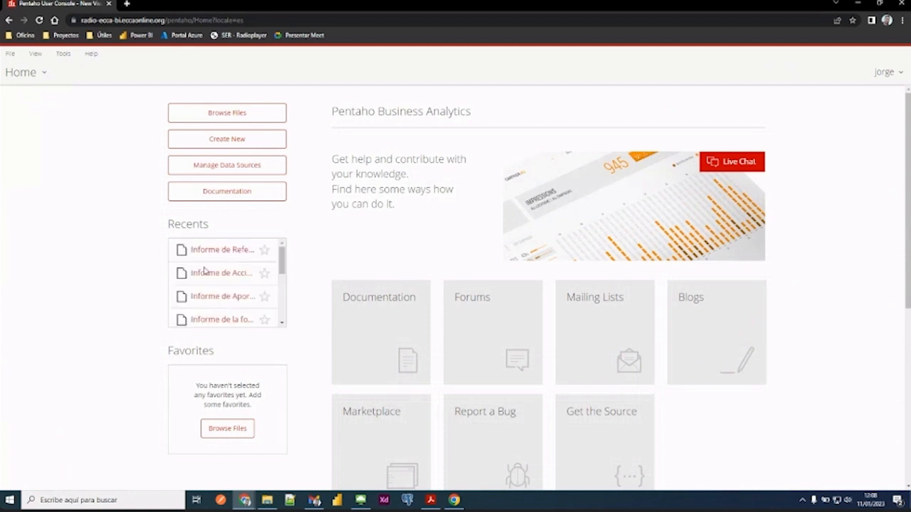
click(231, 251)
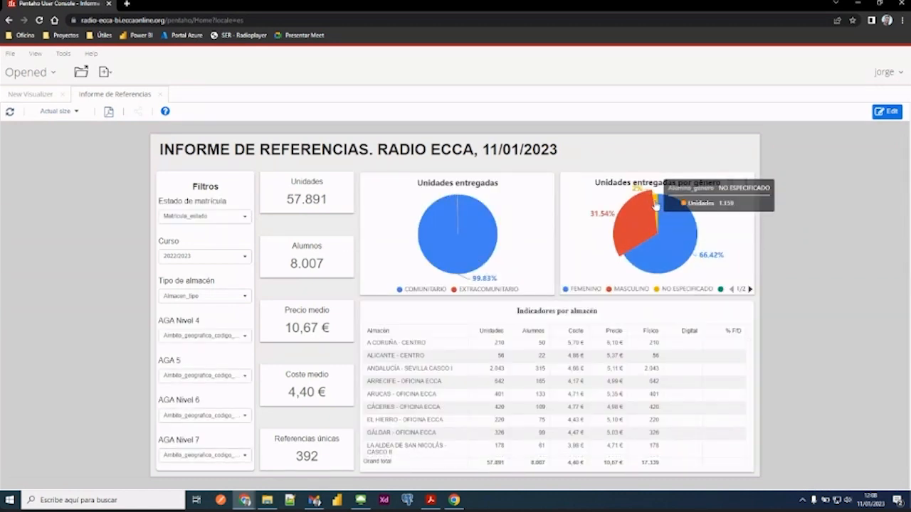
- Compare the new visualizer's chart palette with the slice colours of the report's Unidades entregadas por género pie chart
click(29, 95)
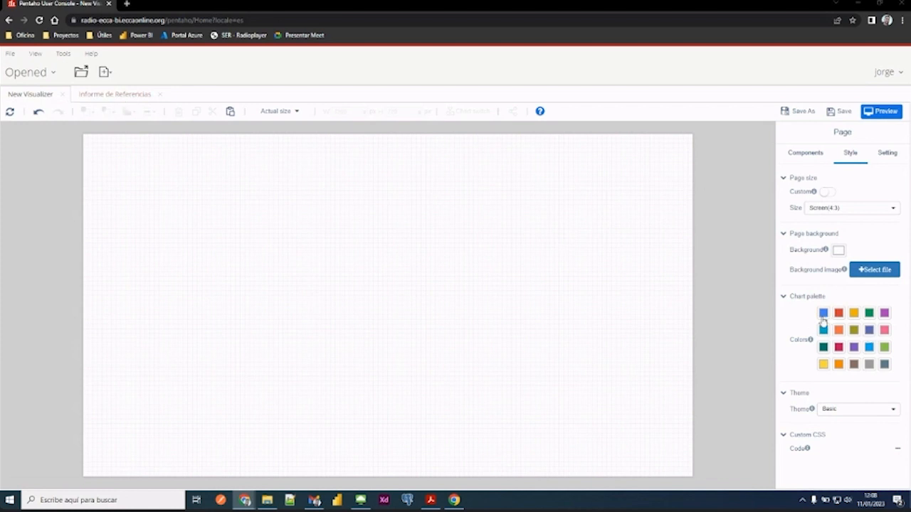
click(120, 94)
mouse_move(661, 271)
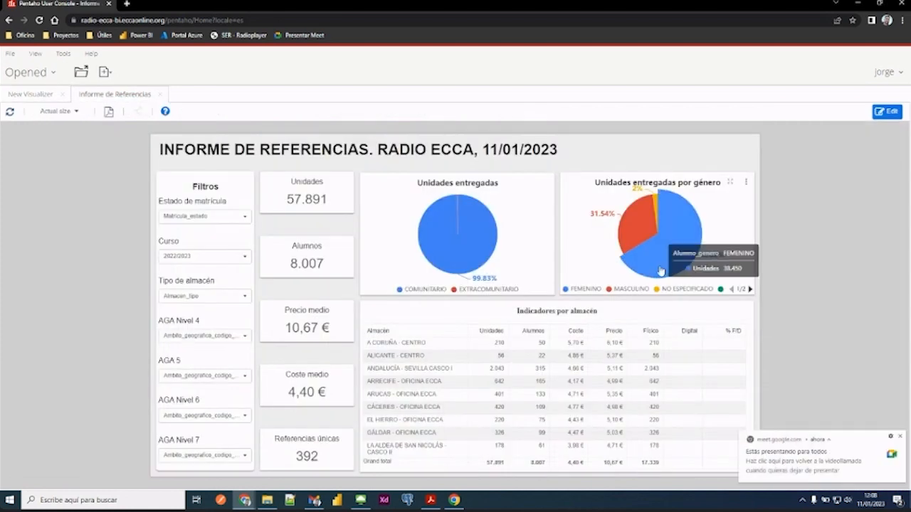
mouse_move(639, 227)
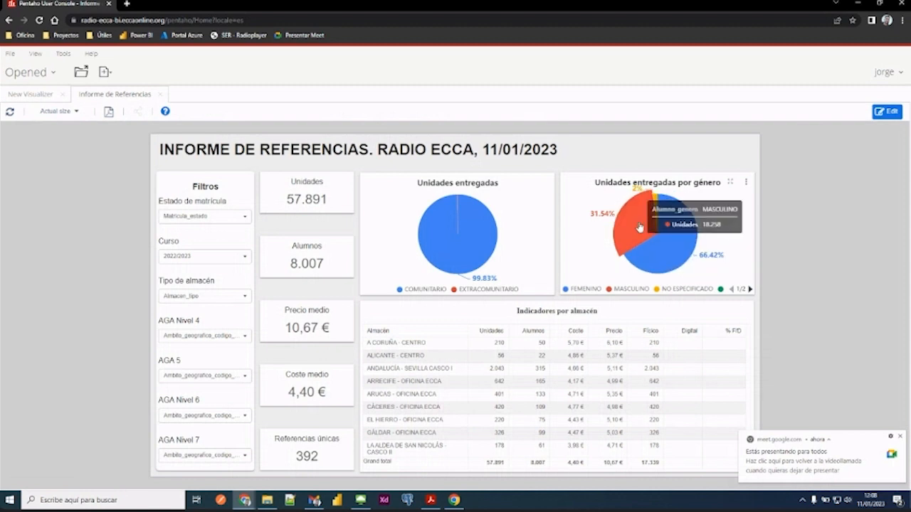
mouse_move(655, 203)
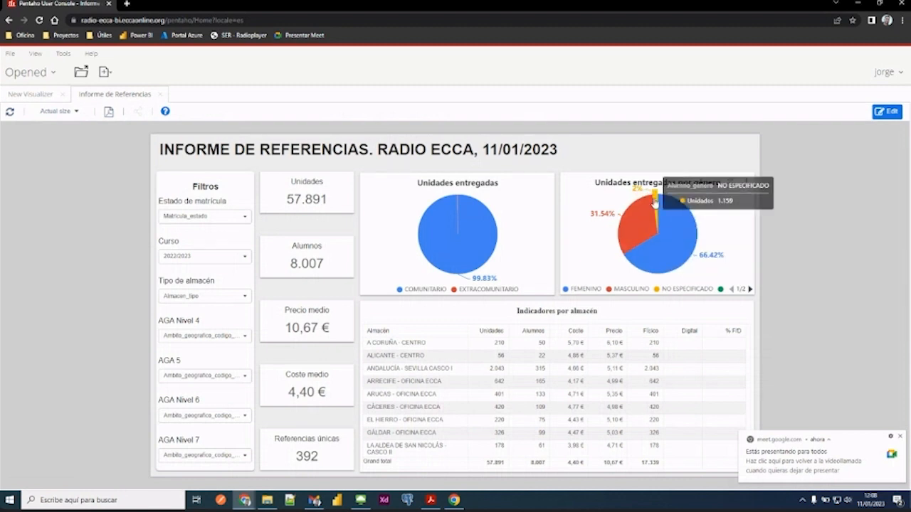
- Return to the new visualizer, inspect the RGB value of the first chart palette colour, and close the colour picker without changing it
click(39, 95)
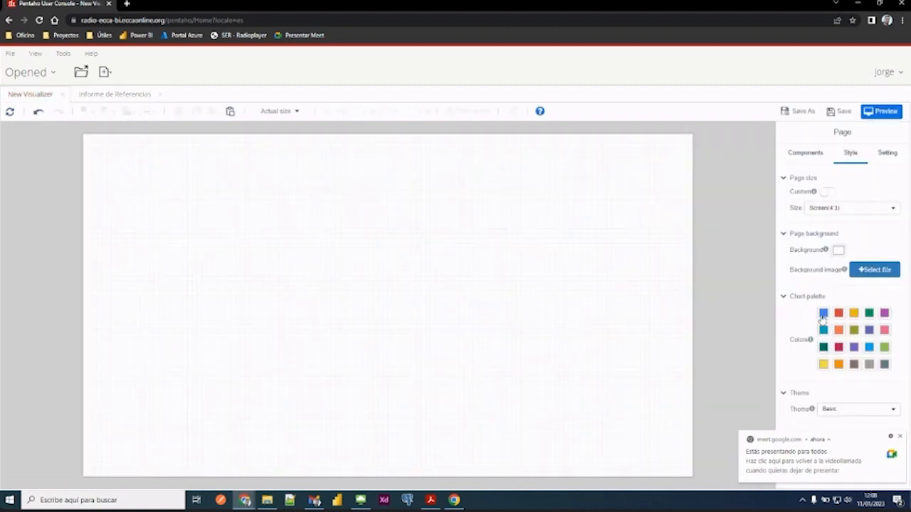
click(902, 438)
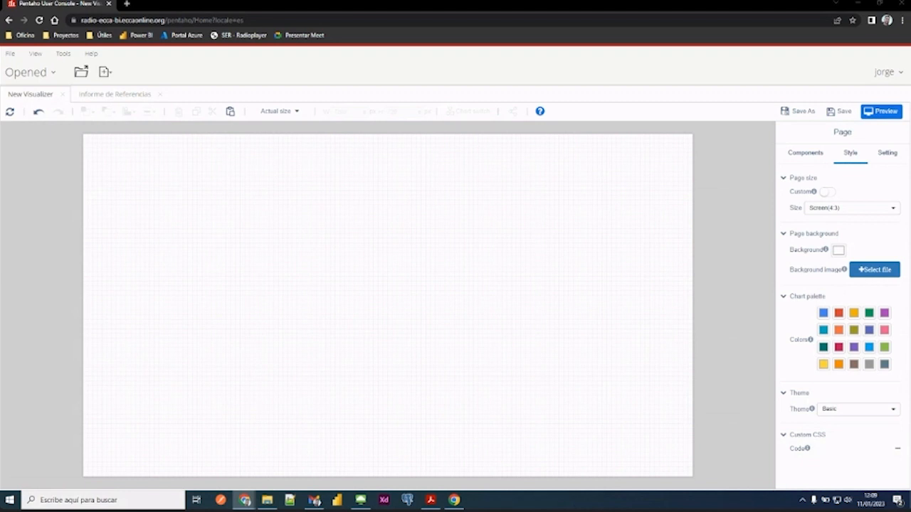
click(823, 314)
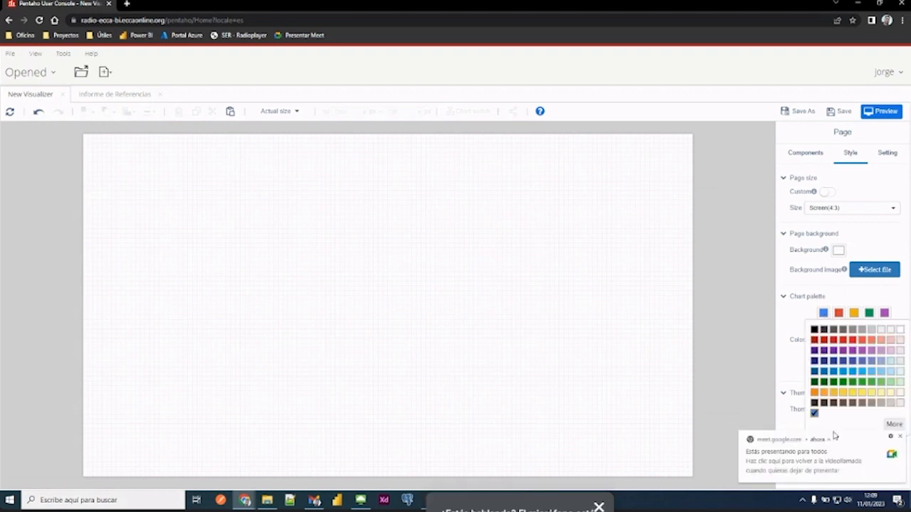
click(895, 425)
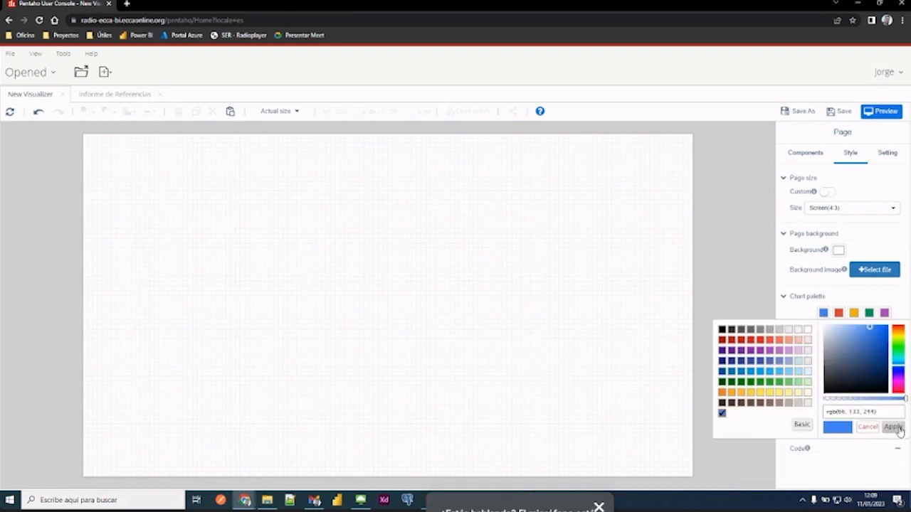
double_click(842, 413)
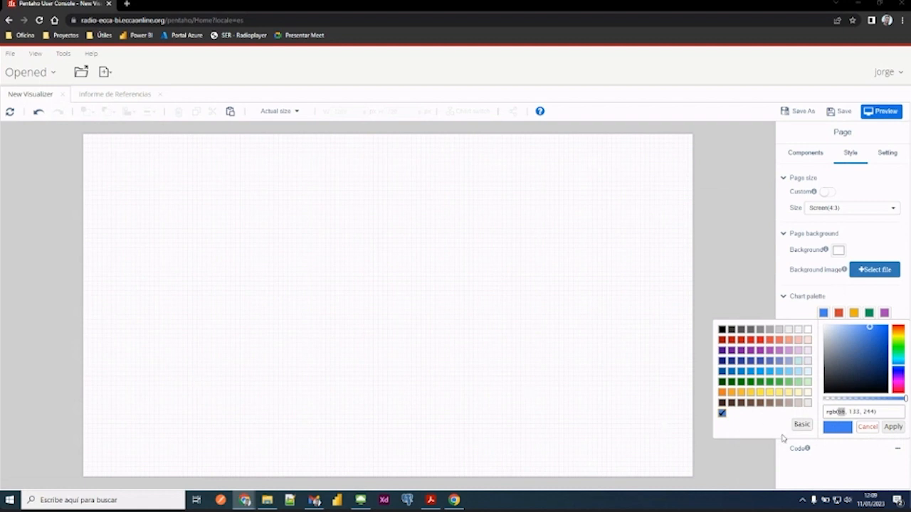
click(783, 482)
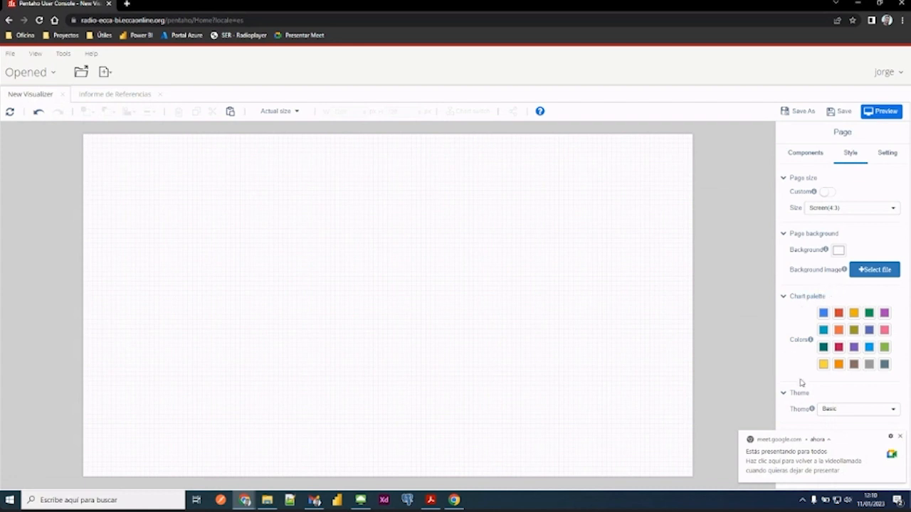
- Dismiss the meeting notification, review the page's chart menu, data cell limit and event settings, and return to the components
click(900, 436)
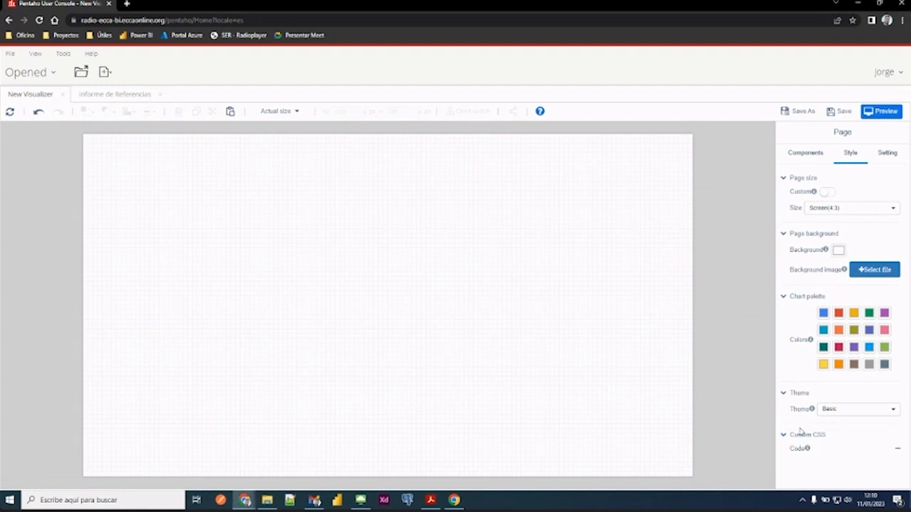
click(890, 164)
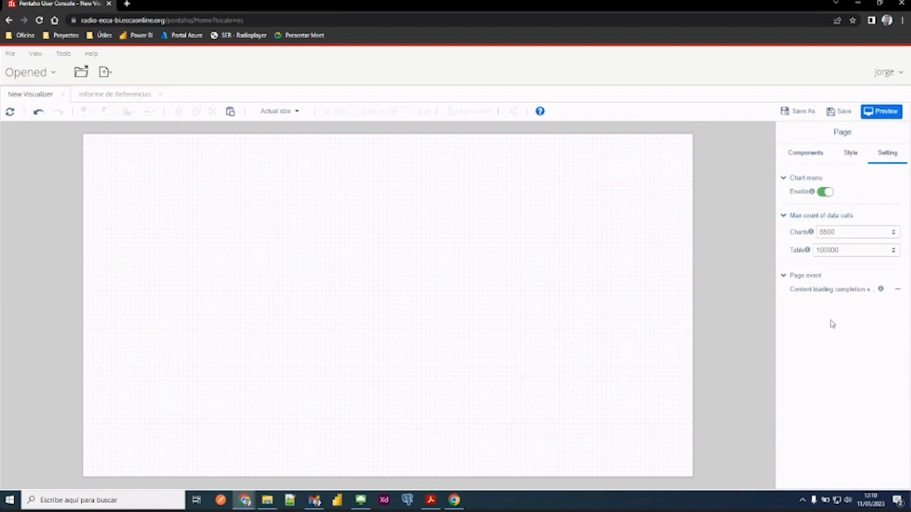
click(800, 155)
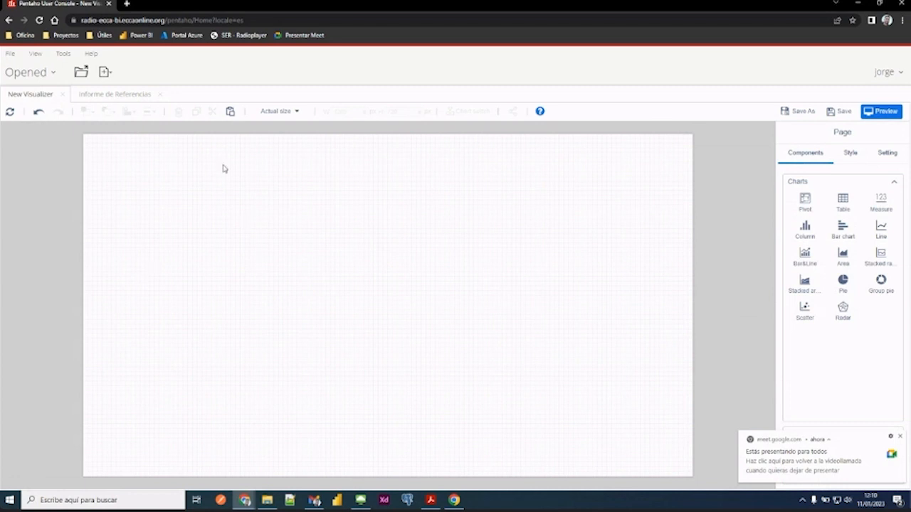
- Close the Informe de Referencias report and go to the file browser showing the public Formación folder
click(160, 94)
click(45, 74)
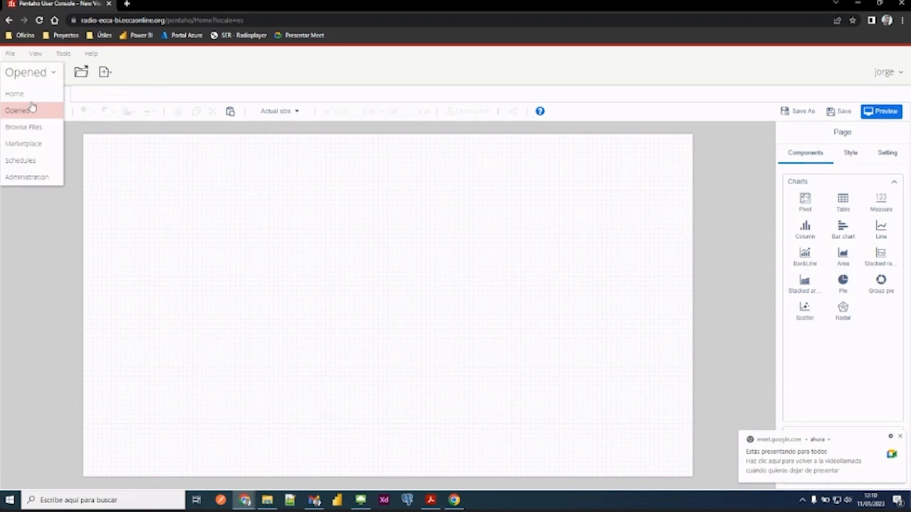
click(39, 131)
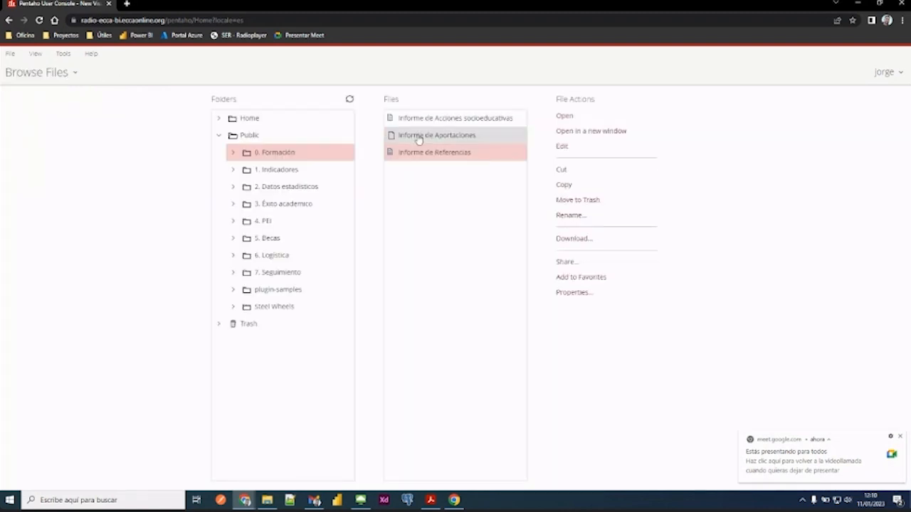
- Open the Informe de Referencias report from the Formación folder, return to the new visualizer and review its Assists components
double_click(452, 155)
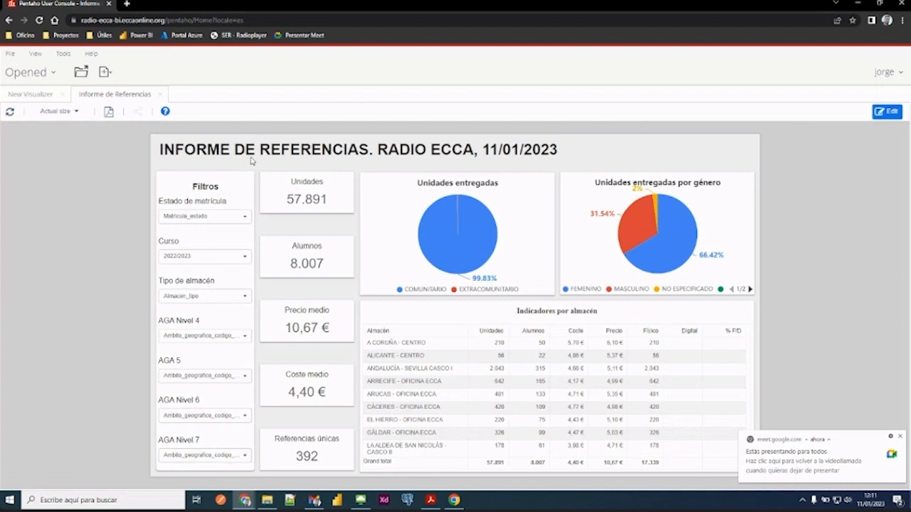
click(31, 94)
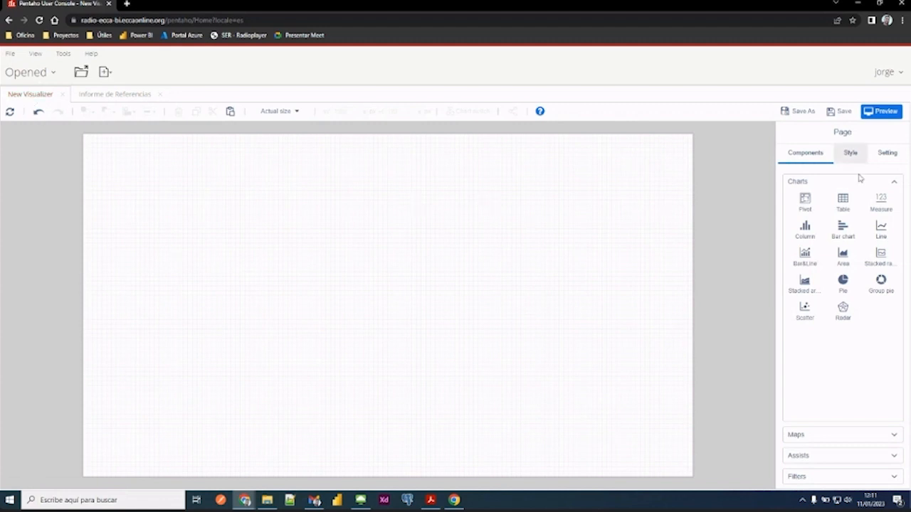
click(894, 184)
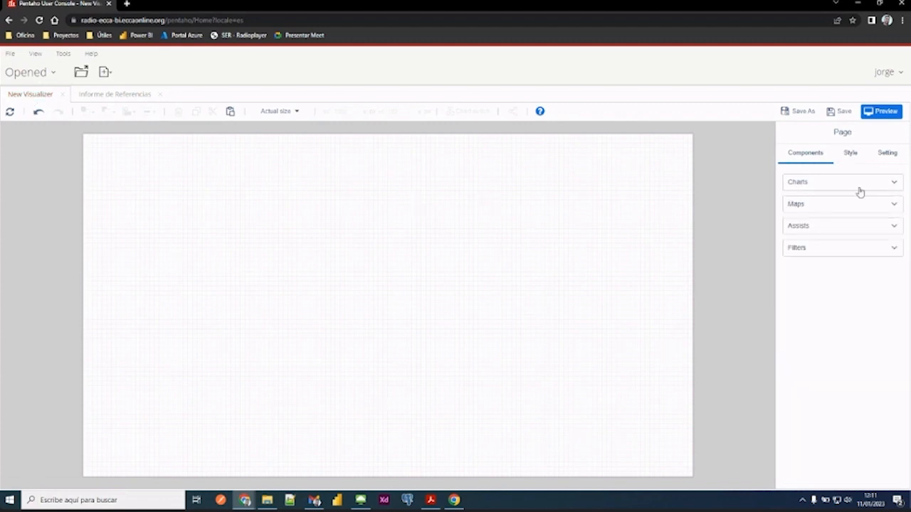
click(824, 228)
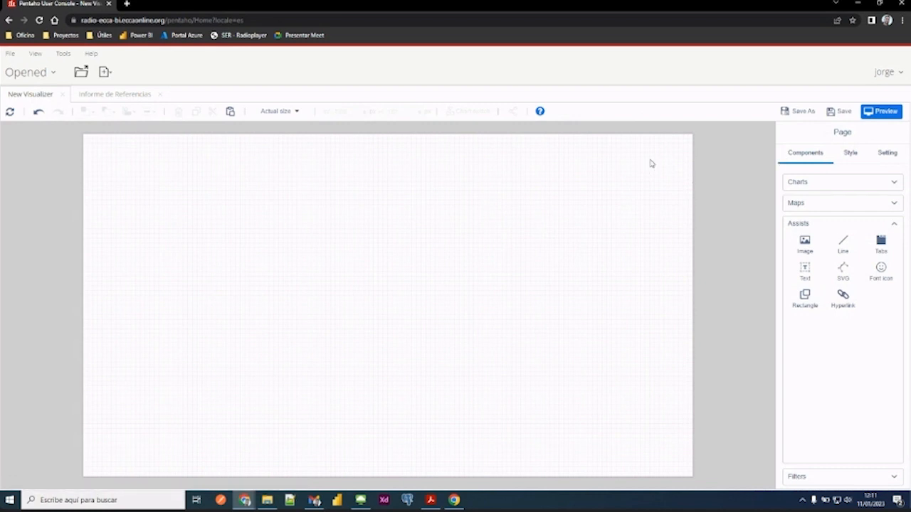
- Set the page background colour to light grey, rgb(238, 238, 238), and dismiss the meeting notification
click(850, 157)
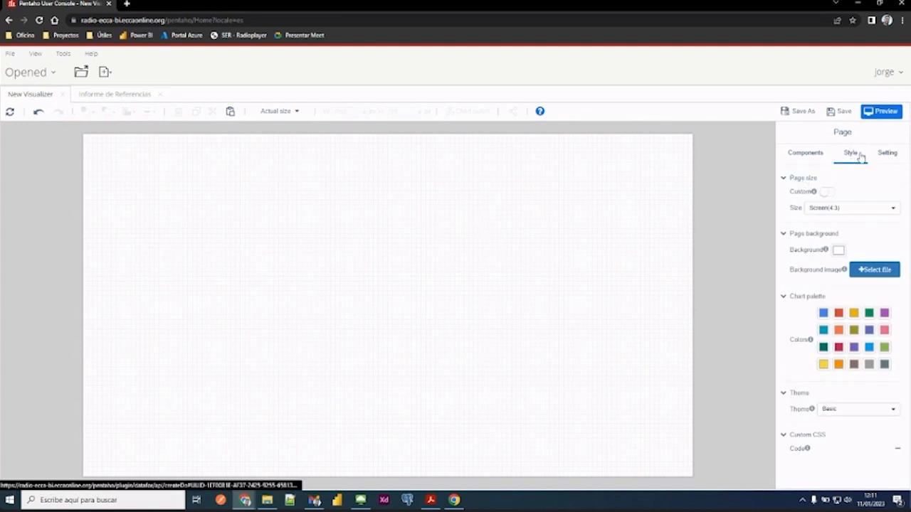
click(839, 252)
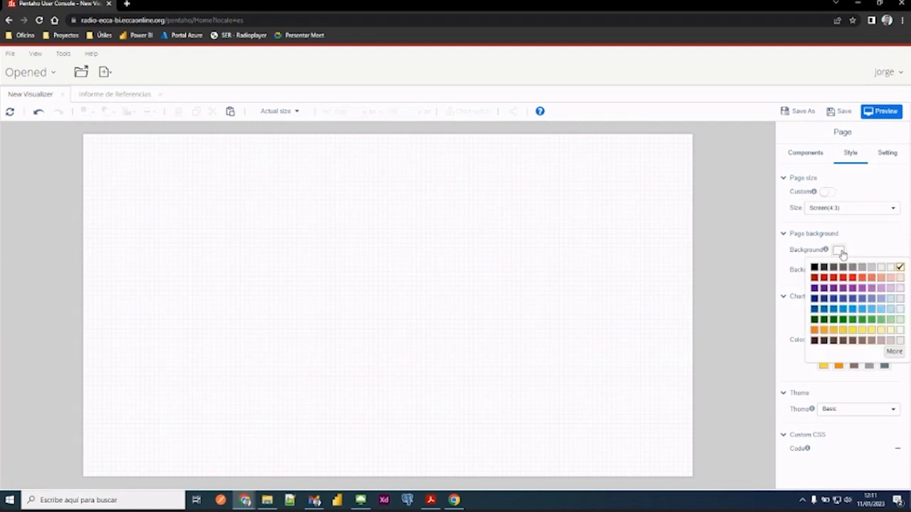
click(895, 350)
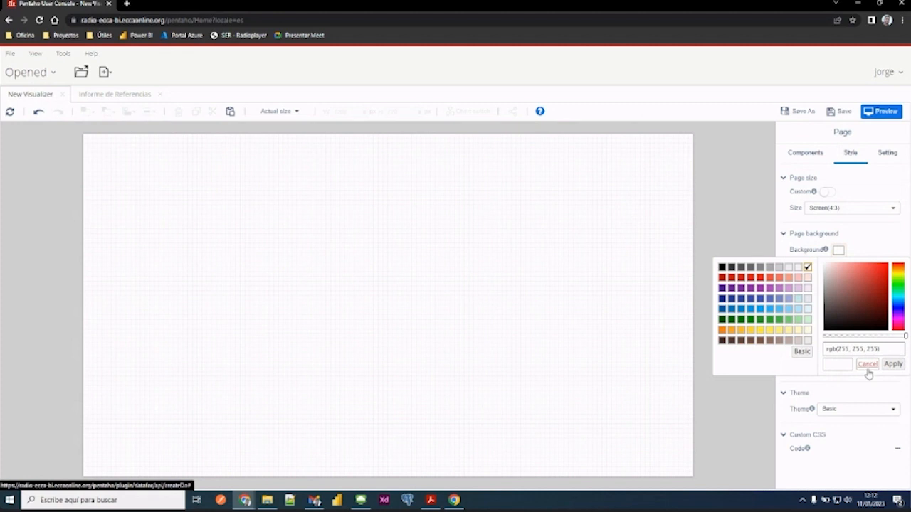
click(868, 366)
click(838, 251)
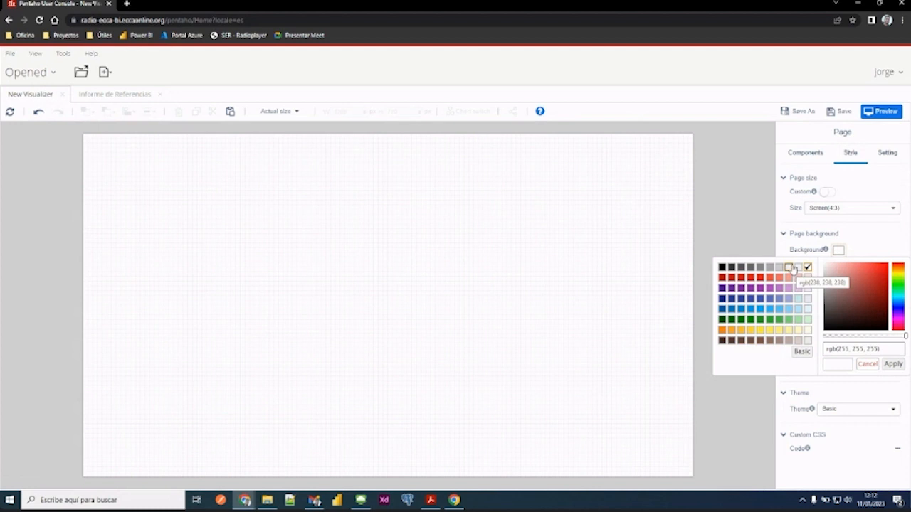
click(792, 268)
click(869, 232)
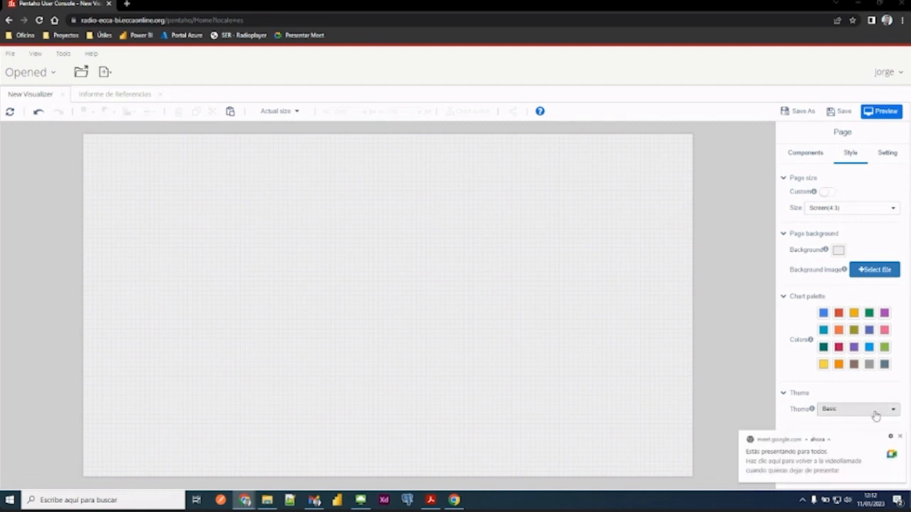
click(900, 436)
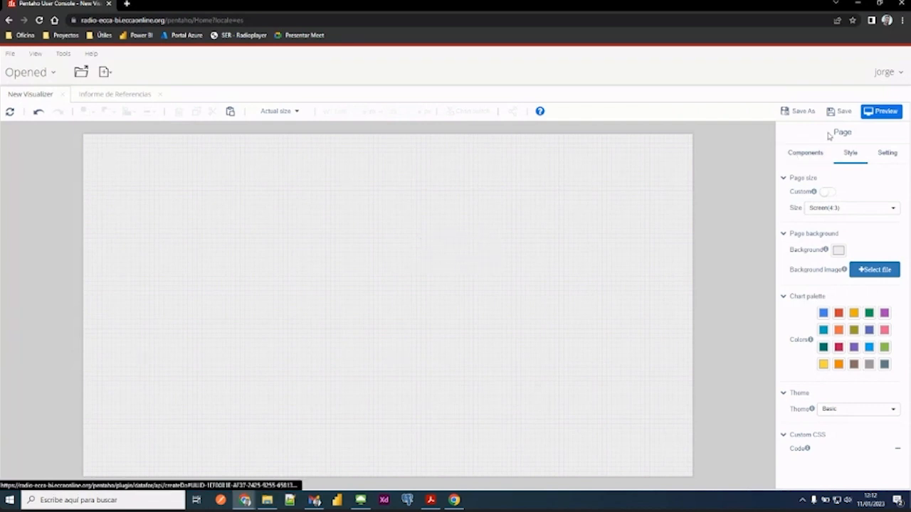
click(812, 155)
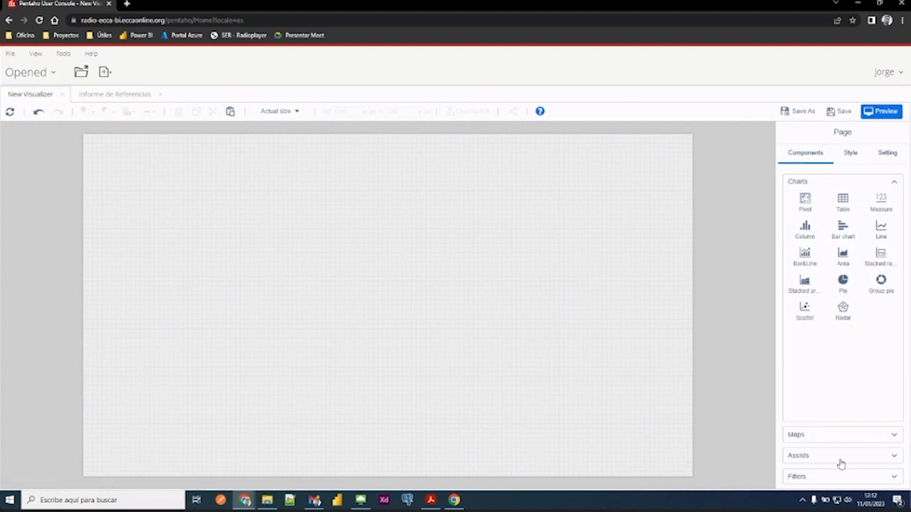
click(894, 457)
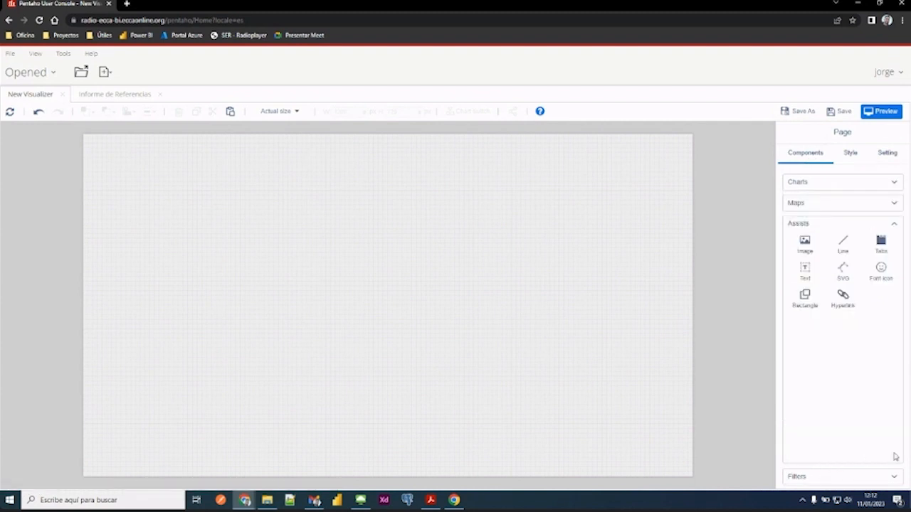
click(806, 271)
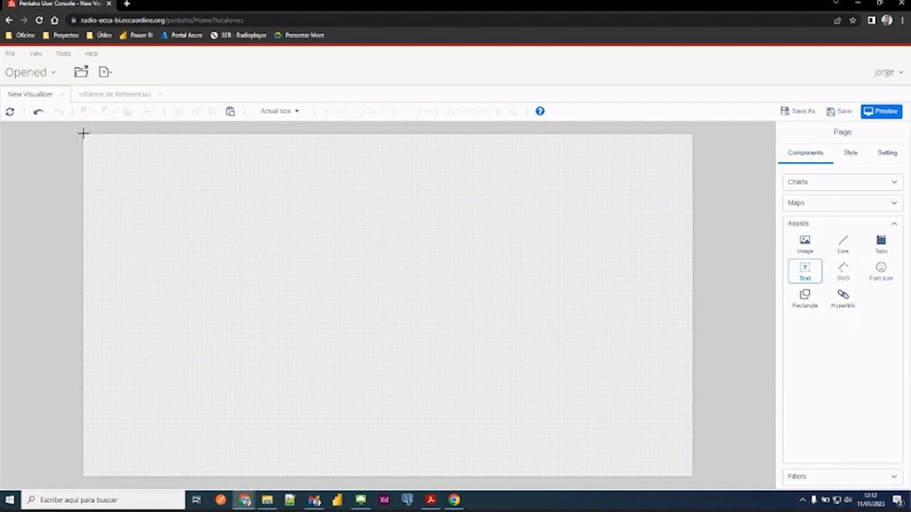
drag(83, 133, 218, 189)
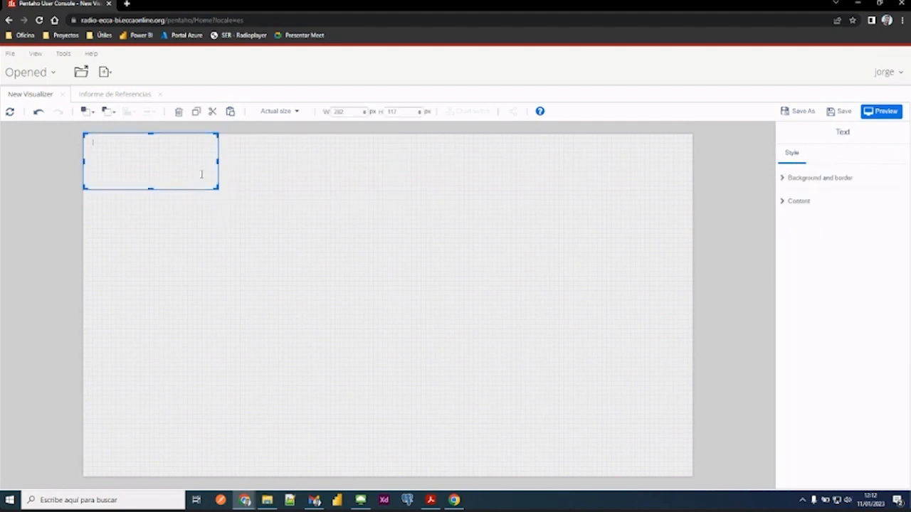
click(220, 147)
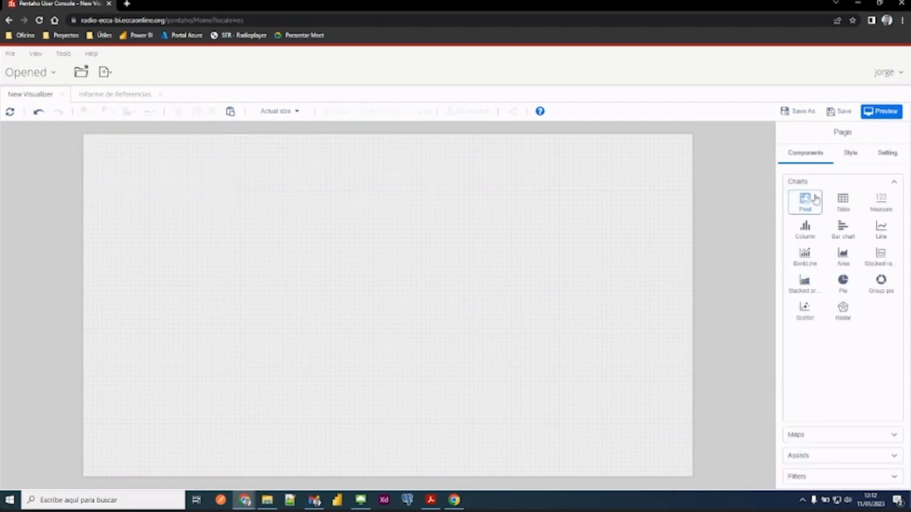
- Add a text component along the page's top edge, 1280 px wide and about 64 px high, containing INFORME DE PRUEBA
click(803, 456)
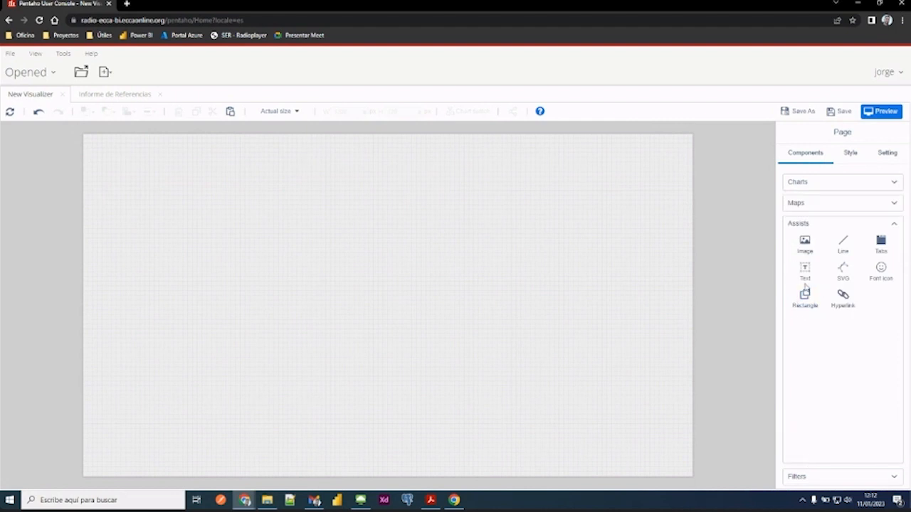
click(807, 276)
drag(89, 140, 684, 169)
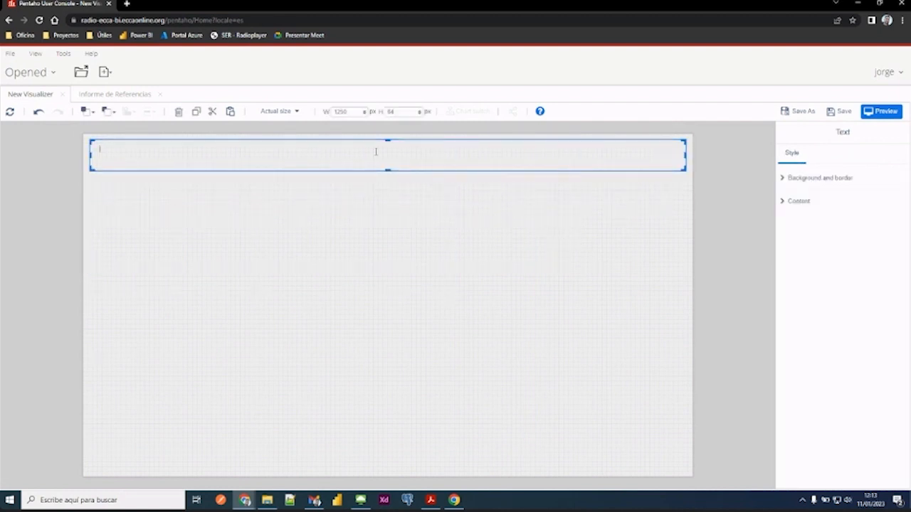
drag(346, 140, 340, 135)
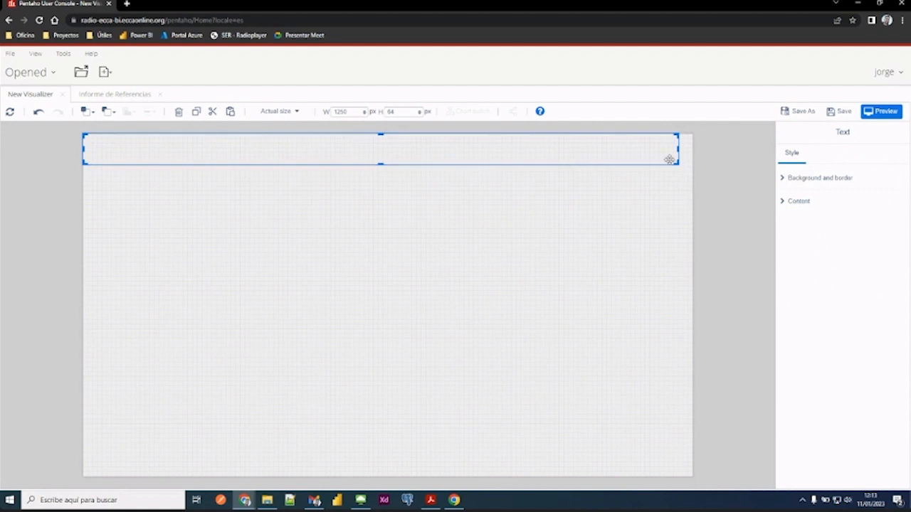
drag(681, 150, 695, 151)
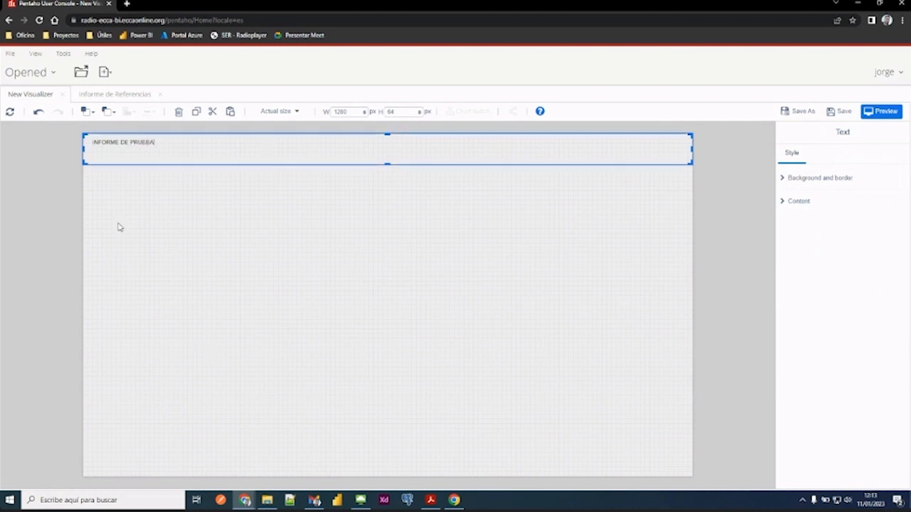
click(142, 226)
- Centre the INFORME DE PRUEBA title and set its font to size 36 in bold
click(140, 162)
click(786, 179)
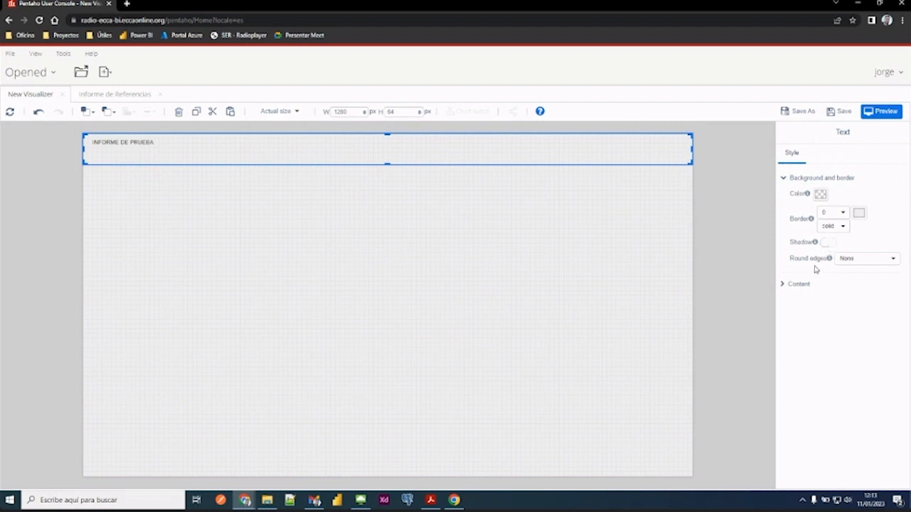
click(800, 285)
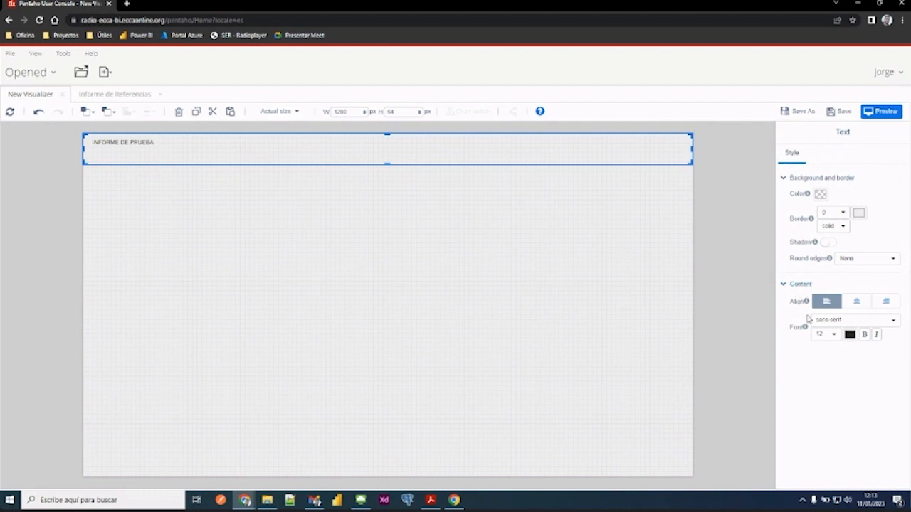
click(855, 304)
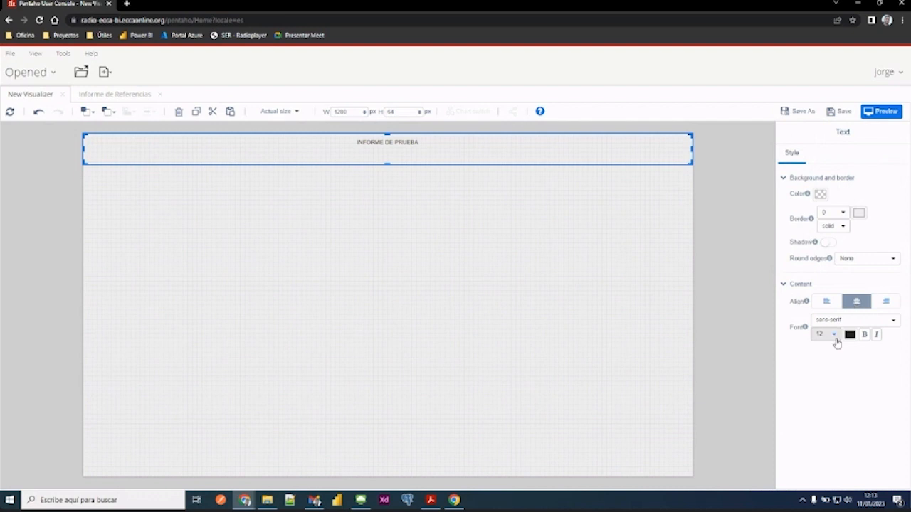
click(832, 336)
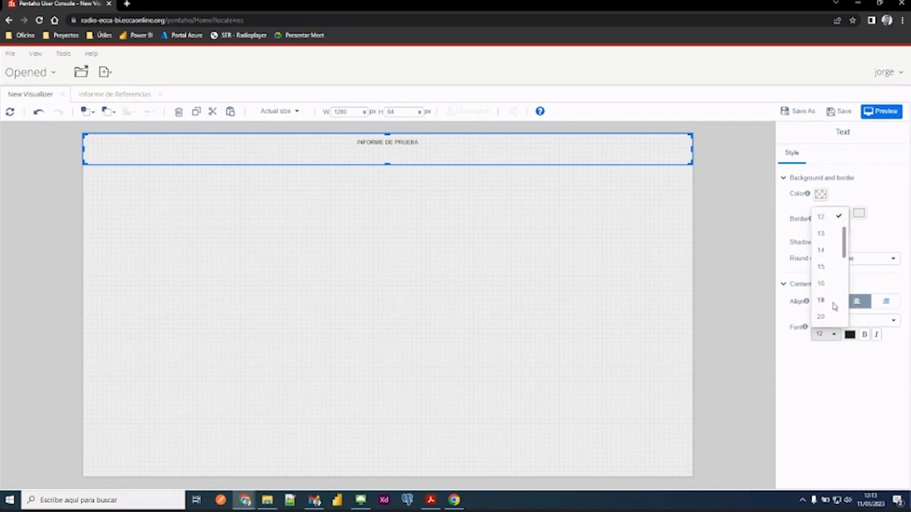
scroll(829, 303, down, 3)
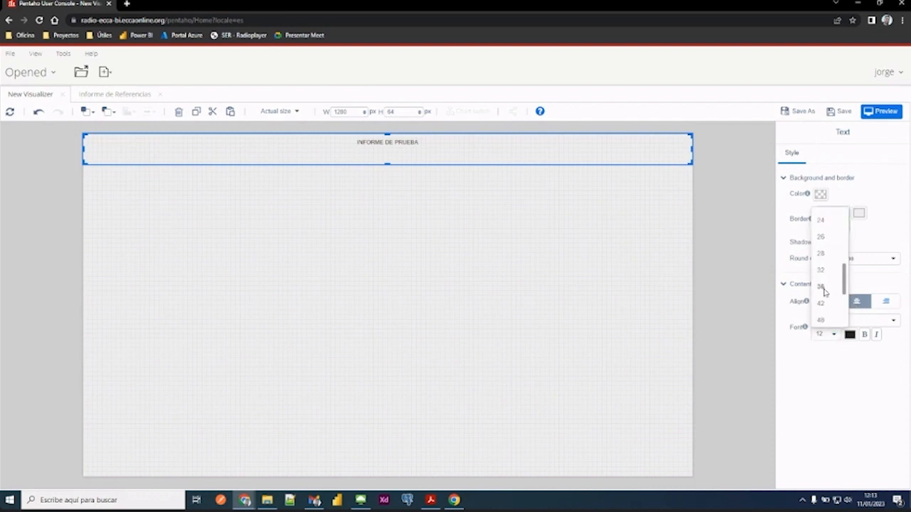
click(821, 287)
click(864, 336)
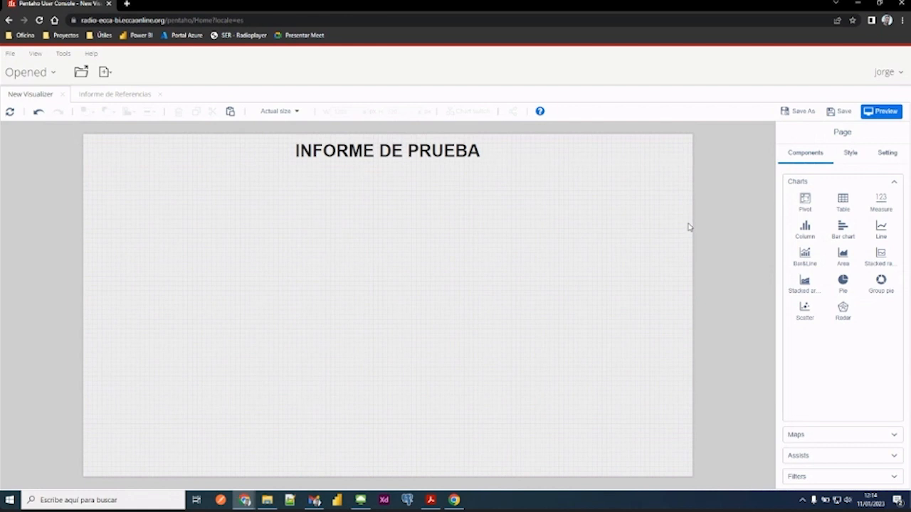
click(808, 457)
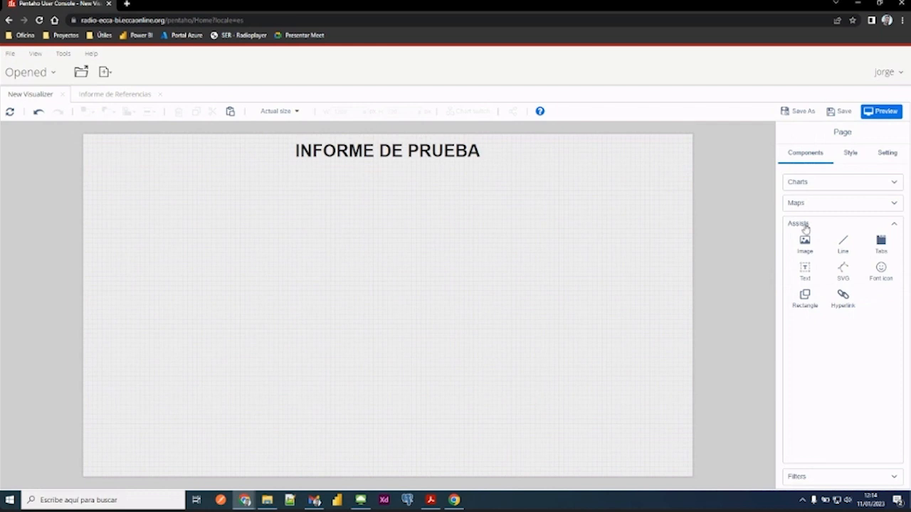
click(804, 298)
drag(95, 172, 190, 448)
right_click(189, 463)
click(175, 443)
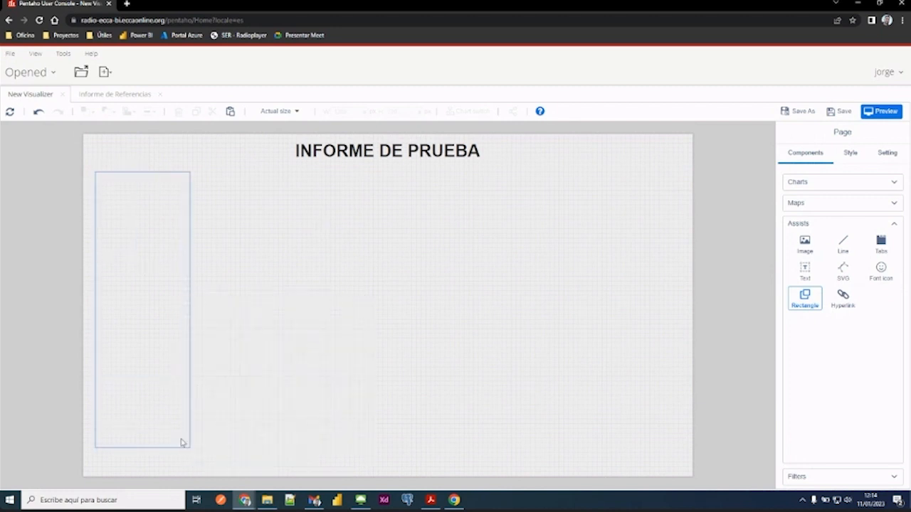
drag(250, 256, 176, 127)
click(175, 238)
- Draw a tall rectangle component about 204 × 592 px along the page's left side, below the title
click(818, 312)
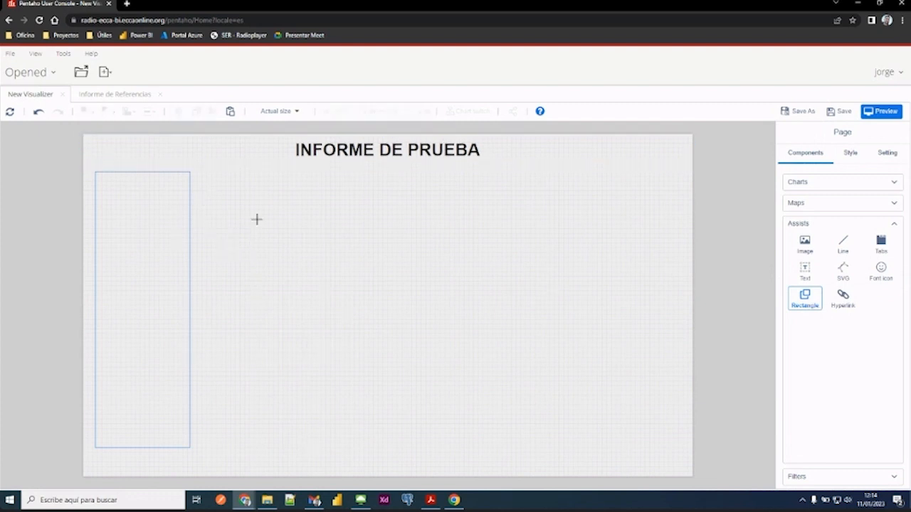
drag(98, 172, 192, 451)
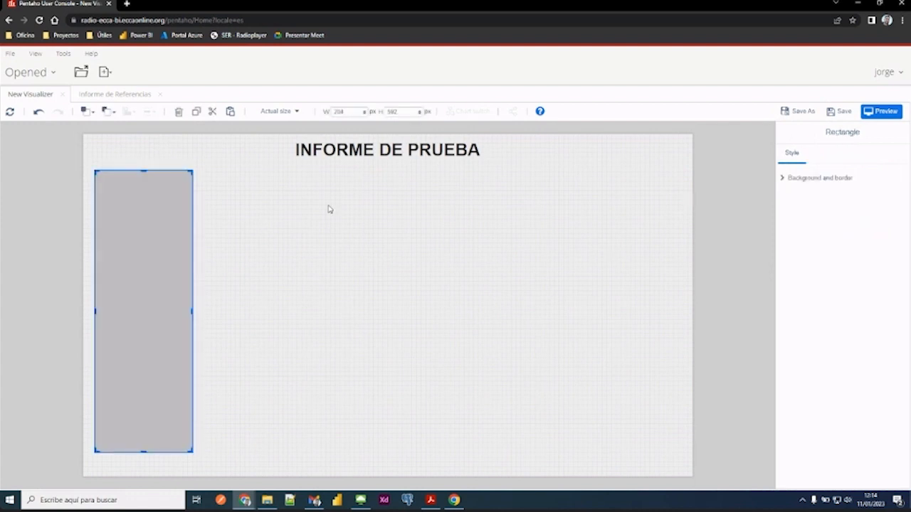
drag(145, 283, 142, 282)
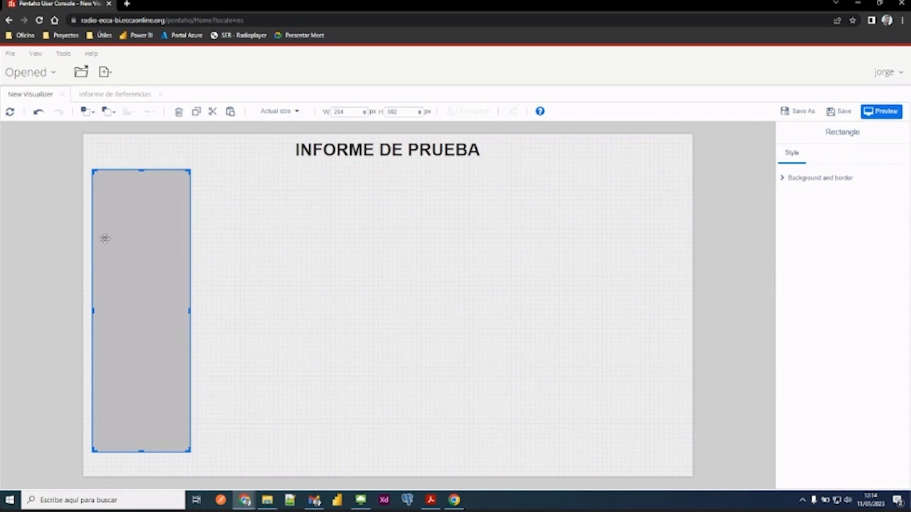
- Set the rectangle's background colour to white
click(783, 179)
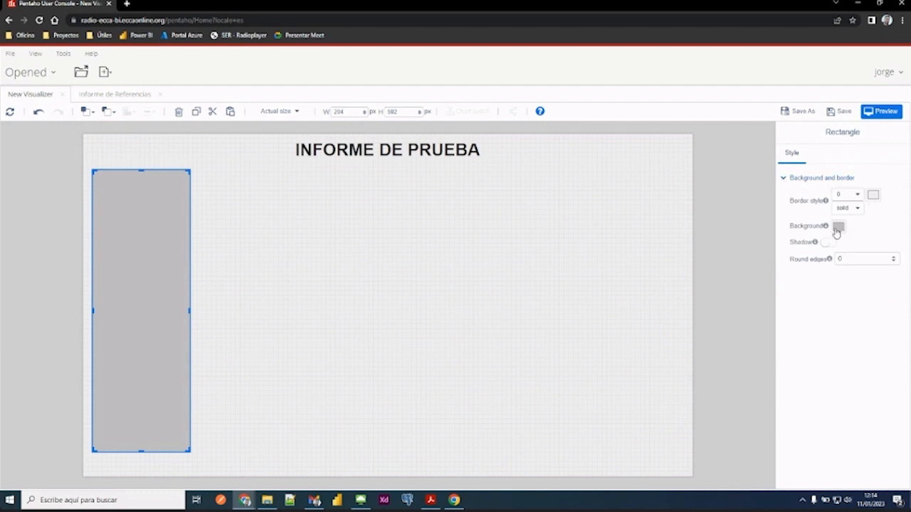
click(837, 227)
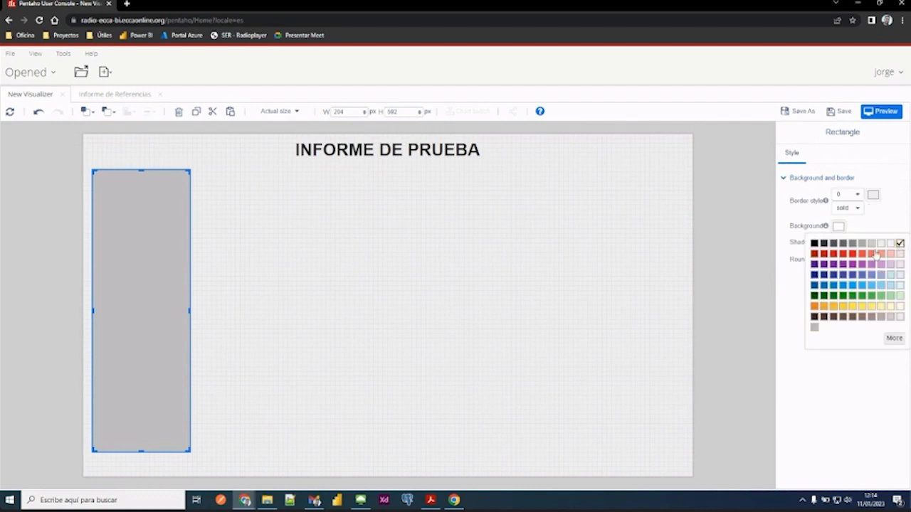
click(899, 243)
click(607, 304)
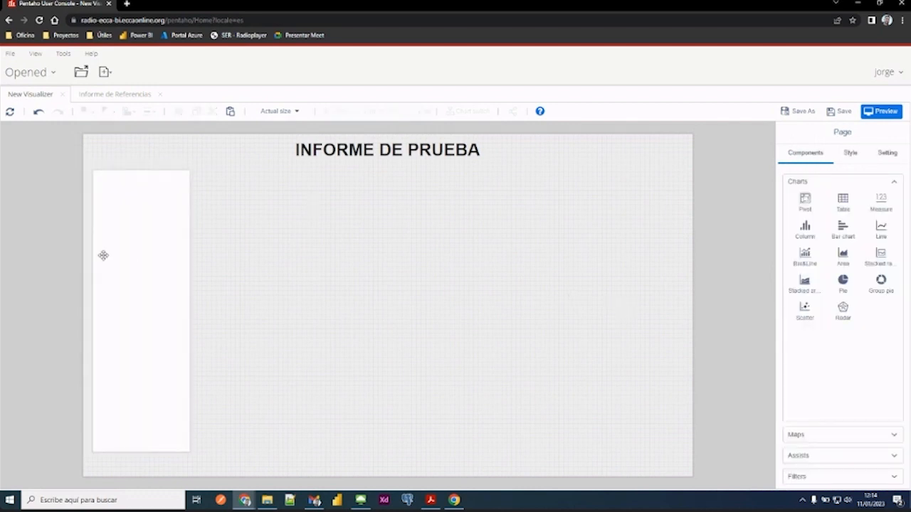
- Extend the white rectangle's lower edge to just above the bottom of the page and deselect it
click(138, 261)
drag(141, 450, 142, 471)
click(270, 225)
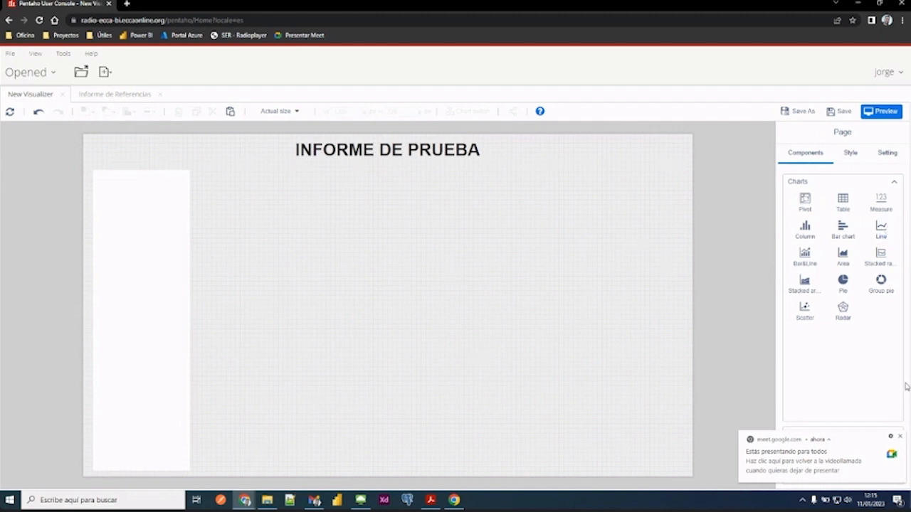
- Add a Measure card about 224 × 110 px beside the white rectangle, just below the report title
click(900, 436)
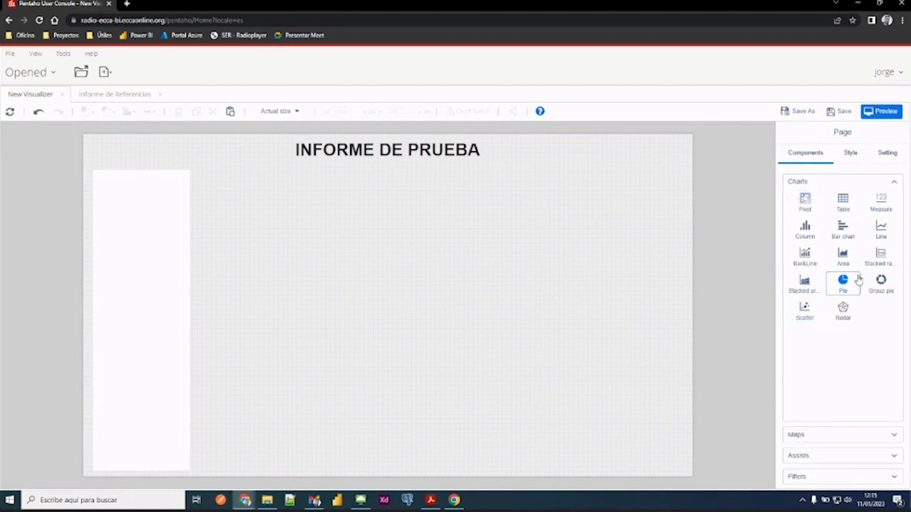
click(881, 203)
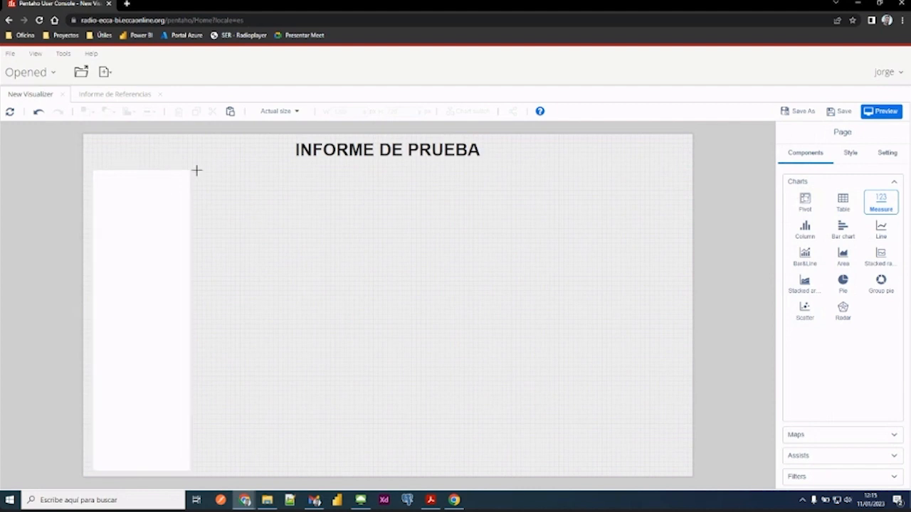
drag(197, 171, 303, 204)
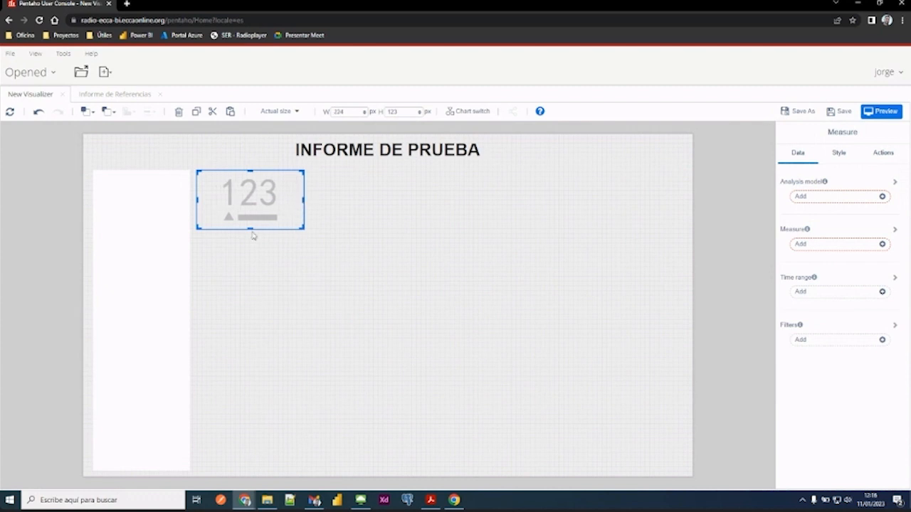
drag(250, 228, 251, 222)
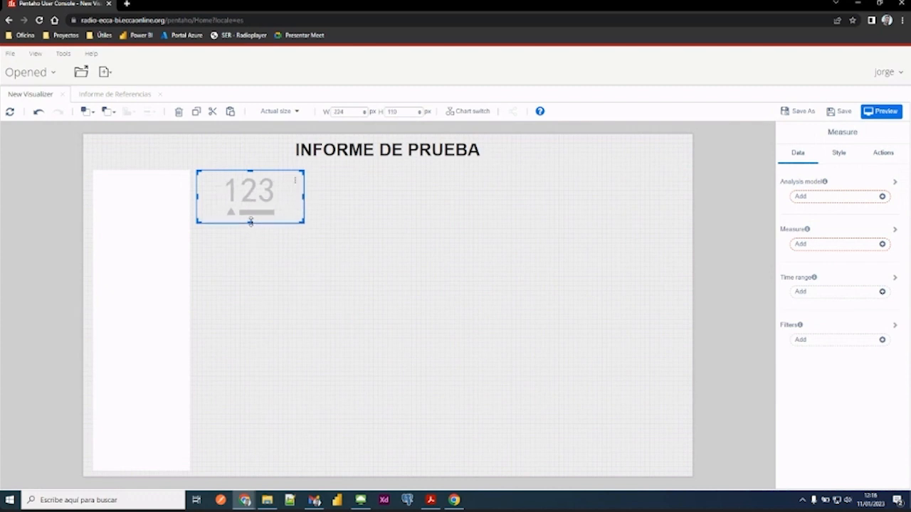
- Consult the cards in Informe de Referencias, and set the new Measure card's analysis model to Acciones_socioeducativas from Radio_ECCA
click(114, 94)
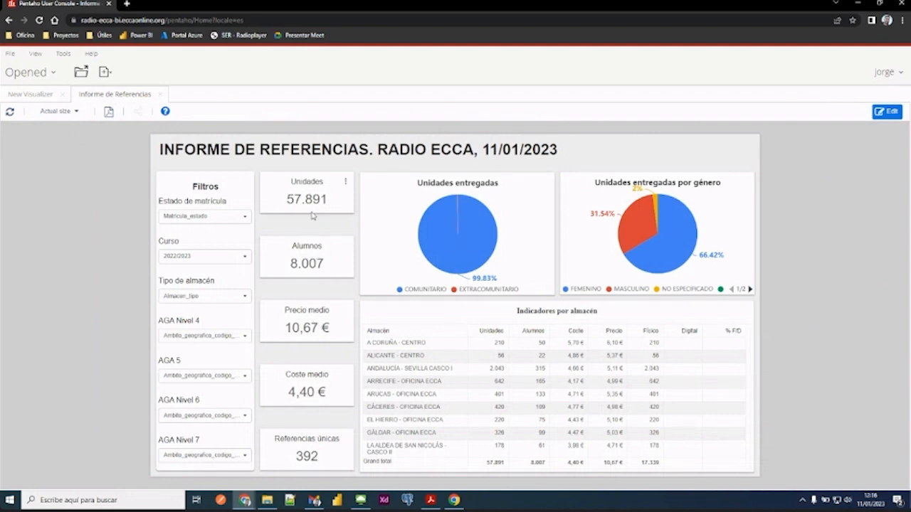
click(30, 94)
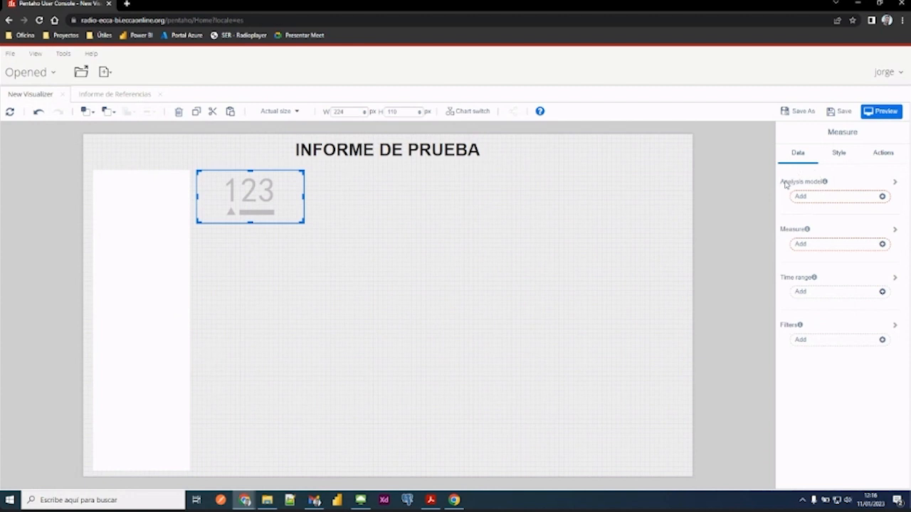
click(823, 203)
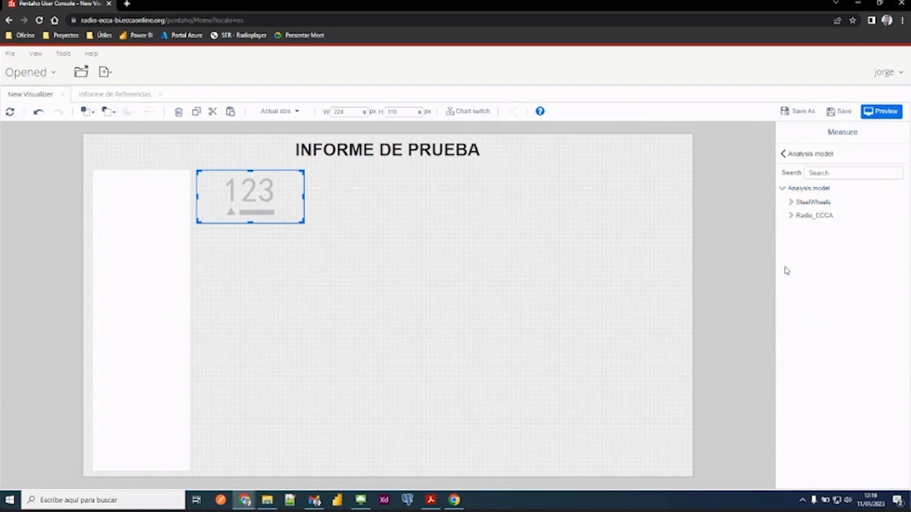
click(792, 217)
click(790, 217)
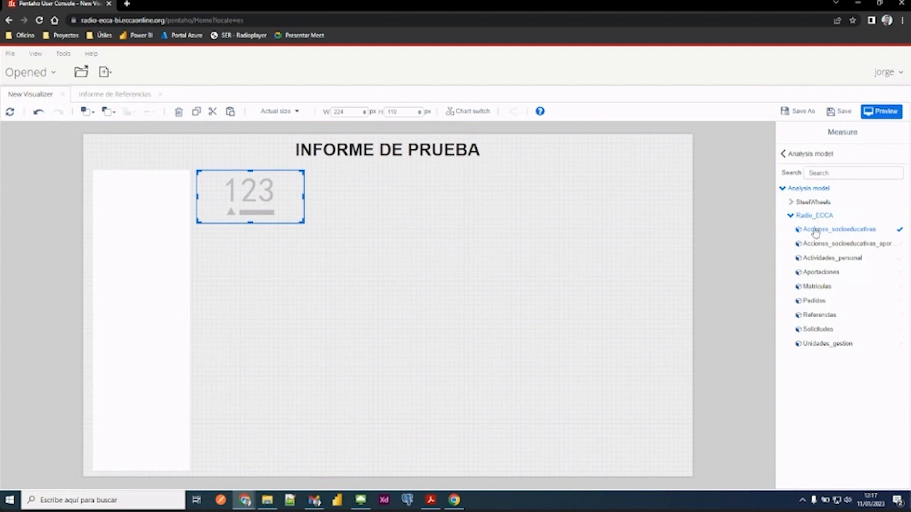
click(790, 156)
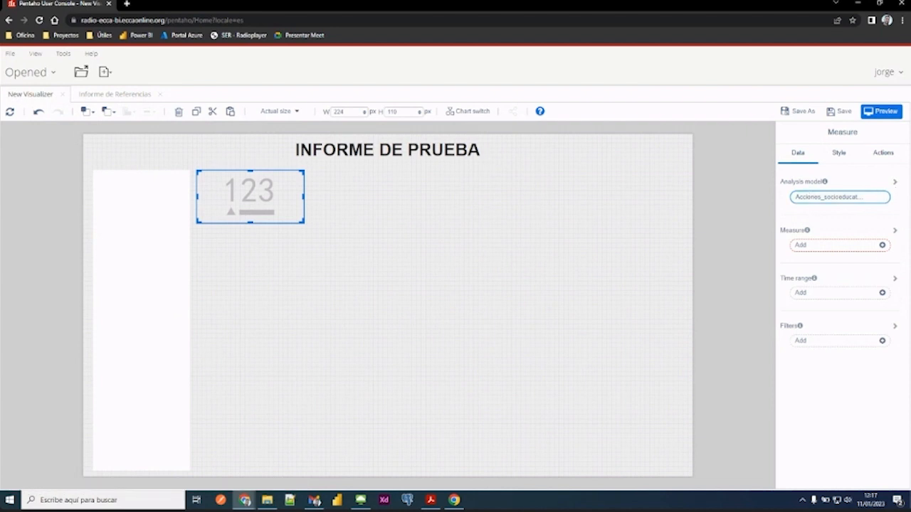
key(alt+Tab)
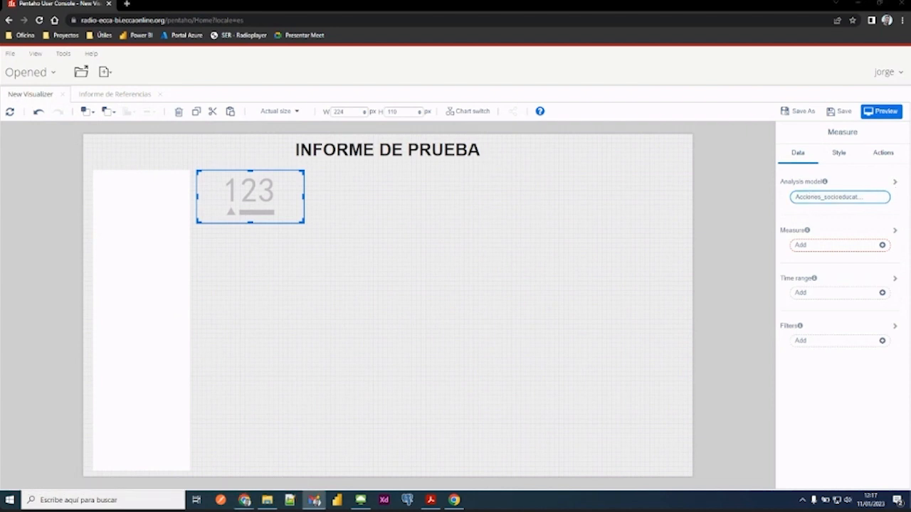
key(alt+Tab)
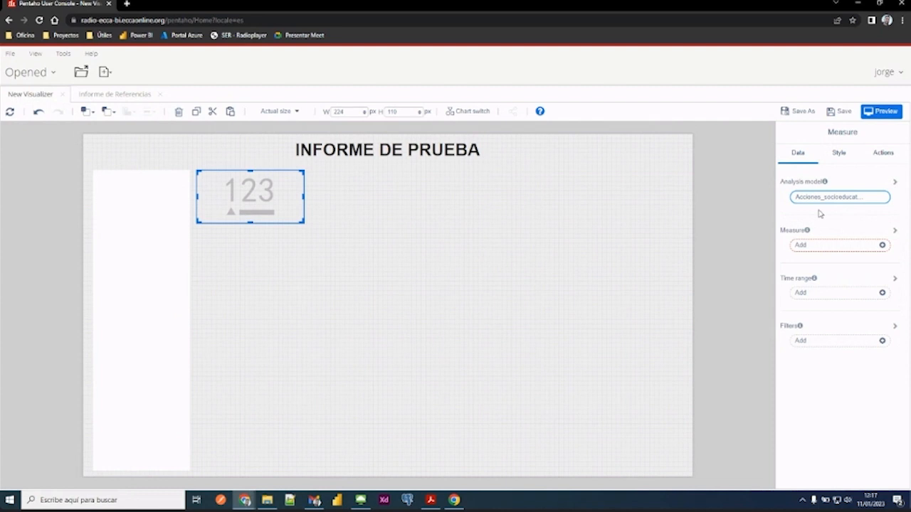
- Review the model's plain and calculated measures, and assign Numero_acciones_socioeducativas as the card's measure
mouse_move(808, 233)
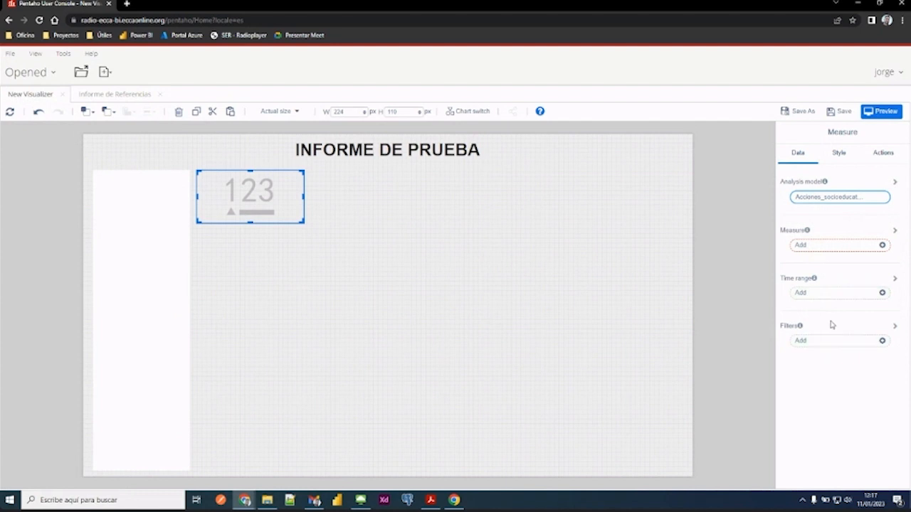
click(830, 246)
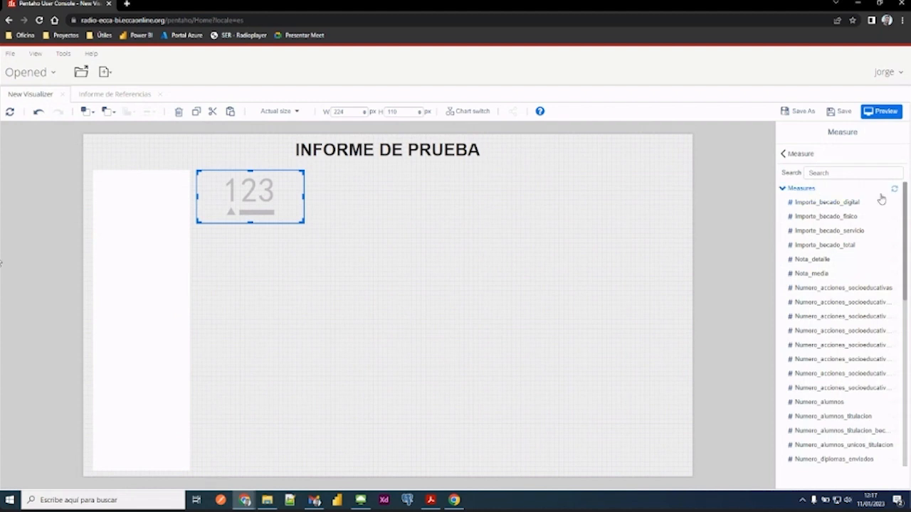
click(783, 189)
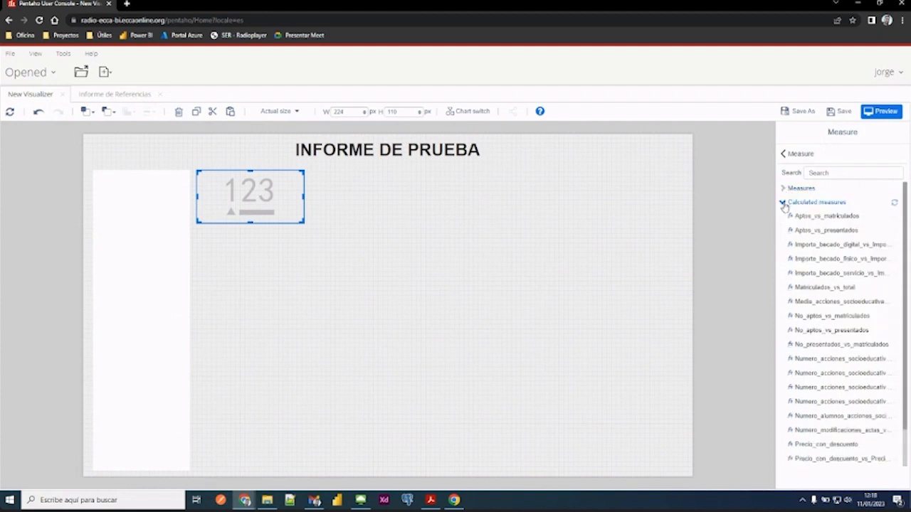
click(783, 204)
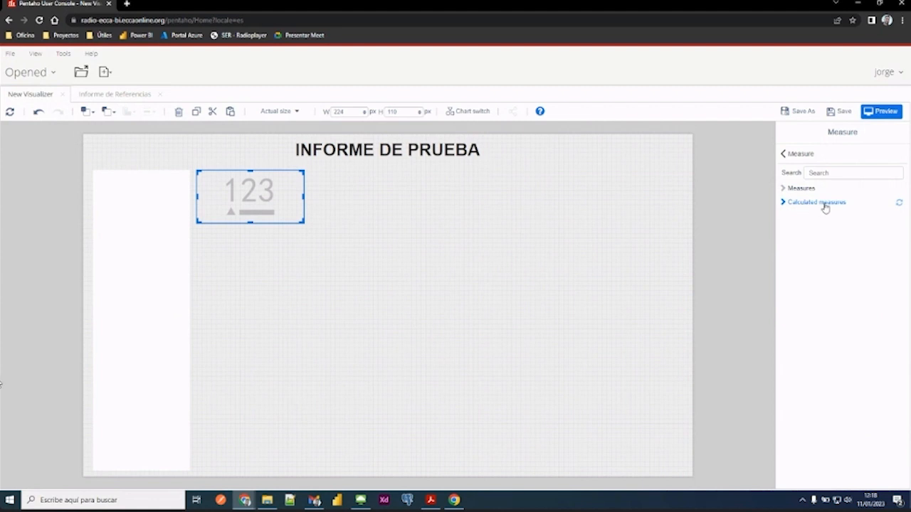
click(783, 205)
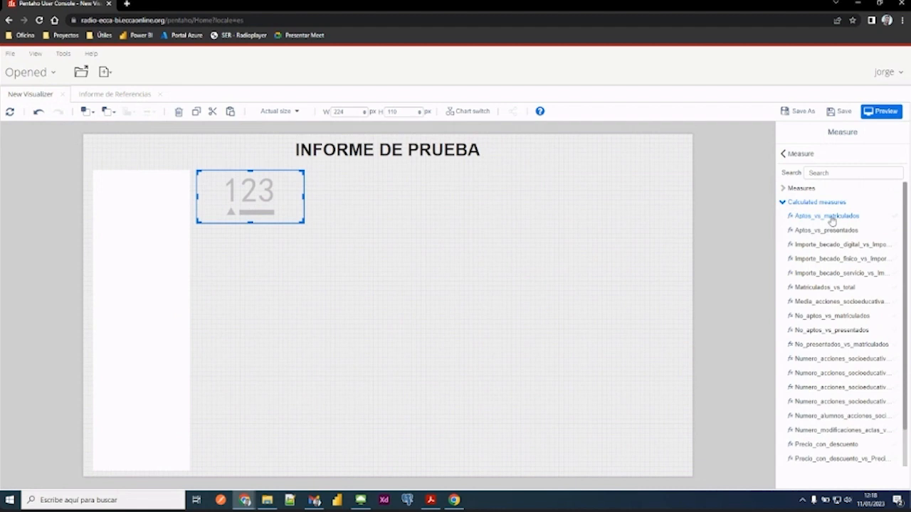
click(785, 191)
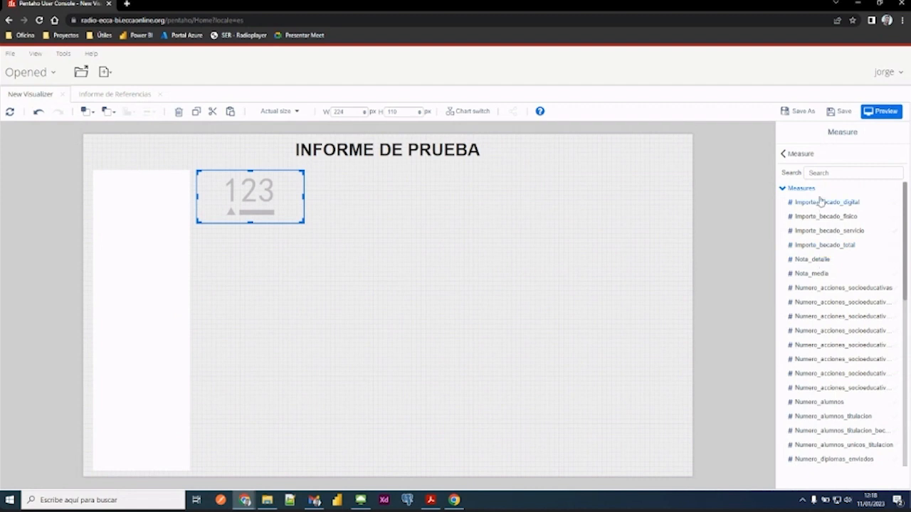
click(819, 289)
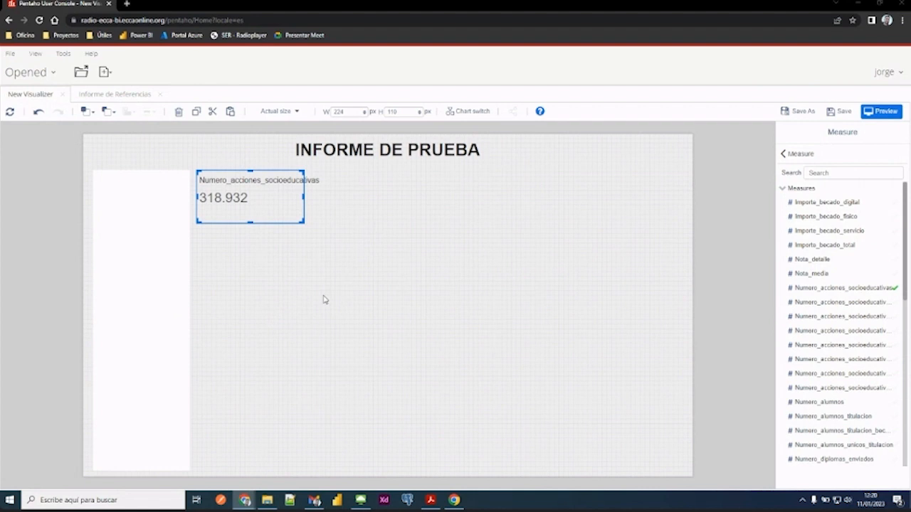
click(791, 155)
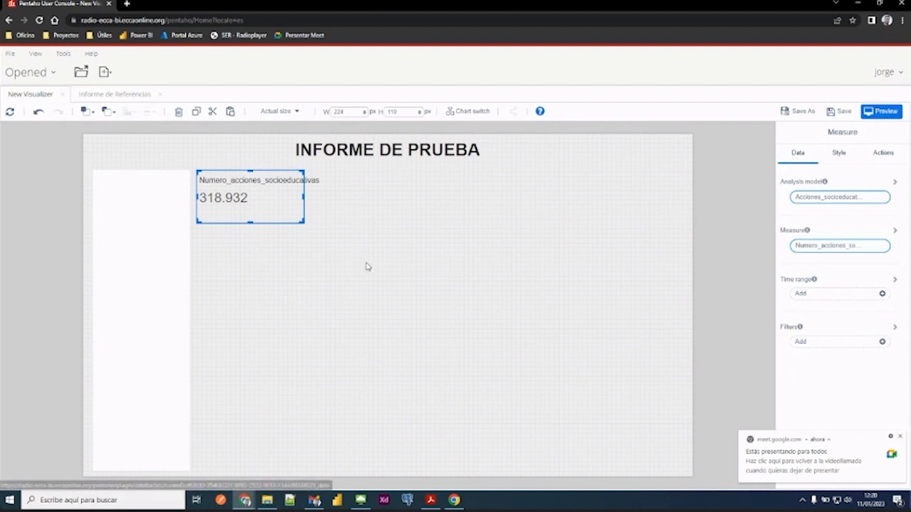
- Nudge the Measure card slightly away from the white rectangle and deselect it
click(839, 157)
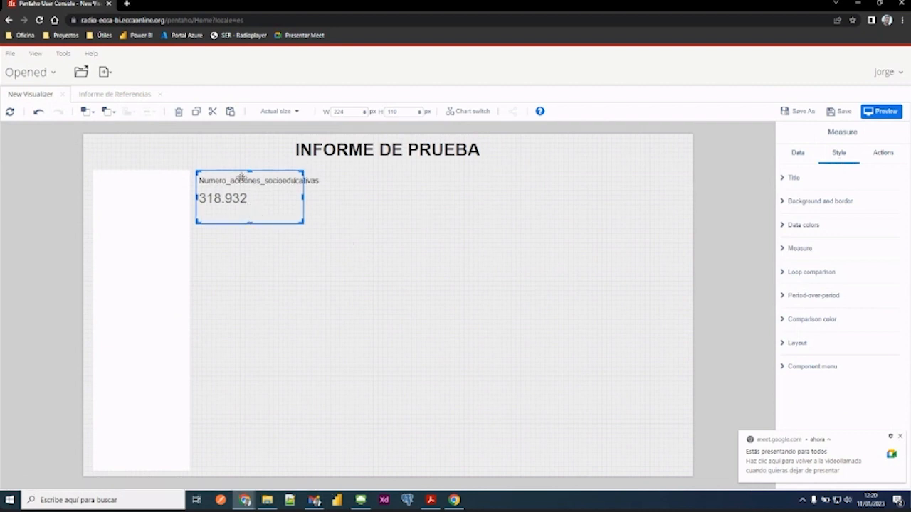
mouse_move(241, 181)
mouse_down()
mouse_move(246, 200)
mouse_move(299, 237)
mouse_move(243, 177)
mouse_up()
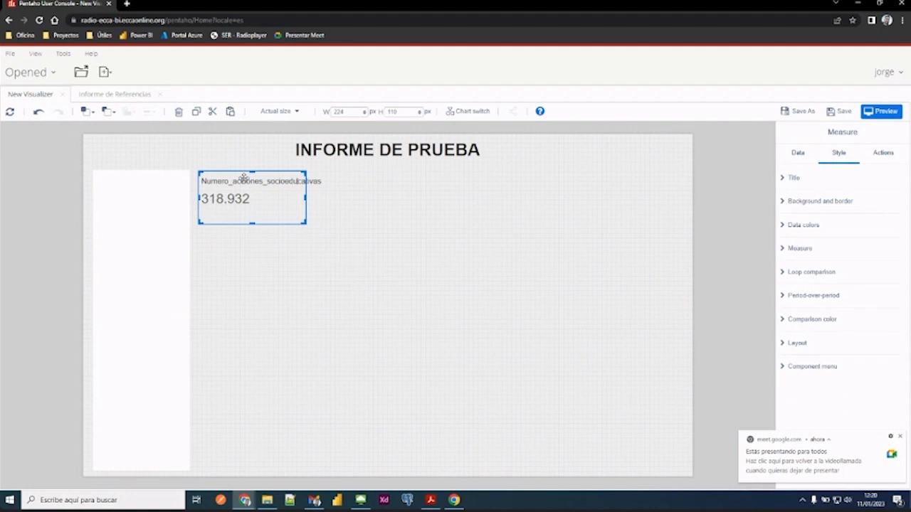
click(296, 288)
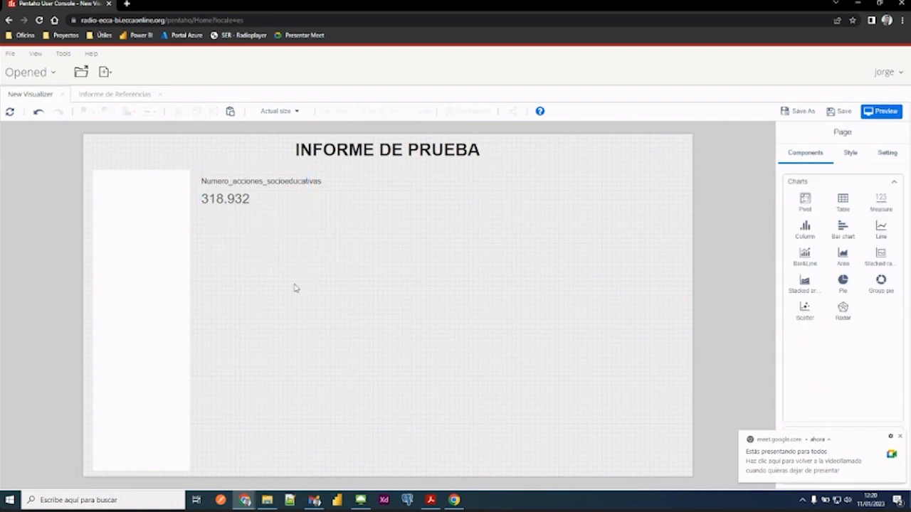
- Examine the page's style options and component list, and the style options of the INFORME DE PRUEBA title
click(852, 160)
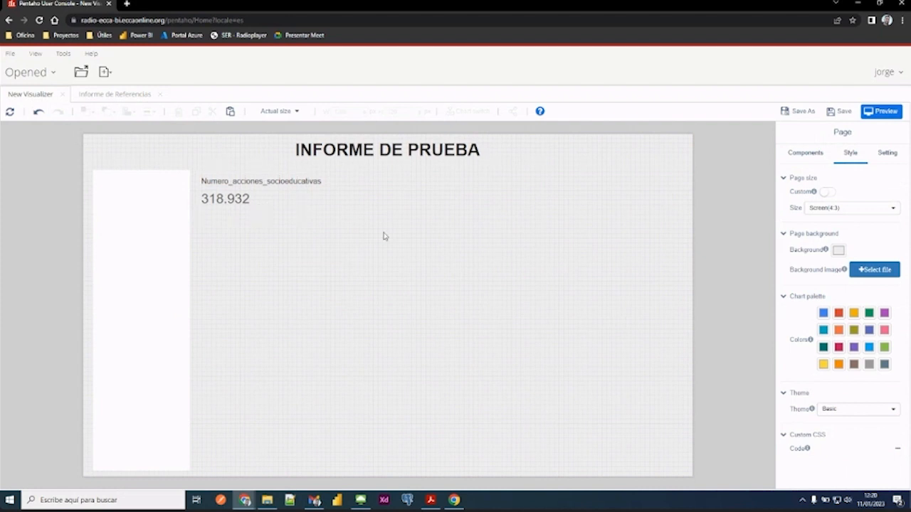
click(827, 158)
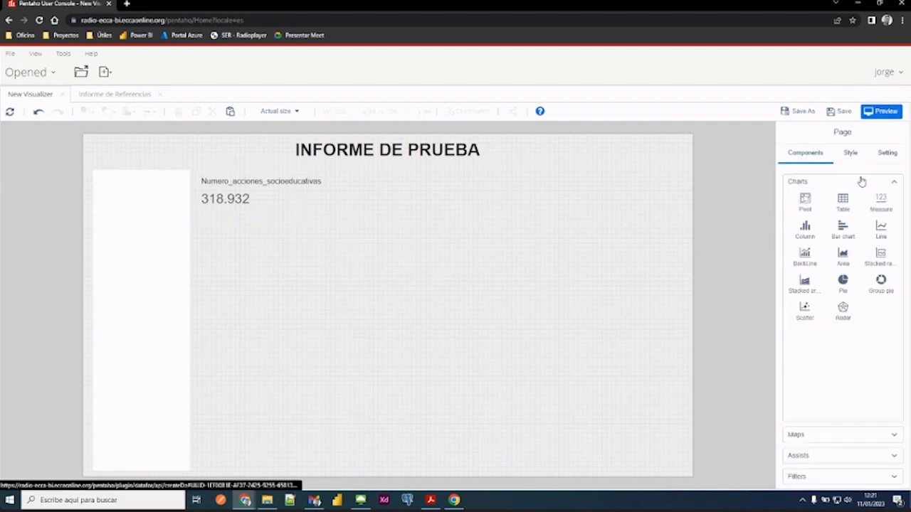
click(312, 150)
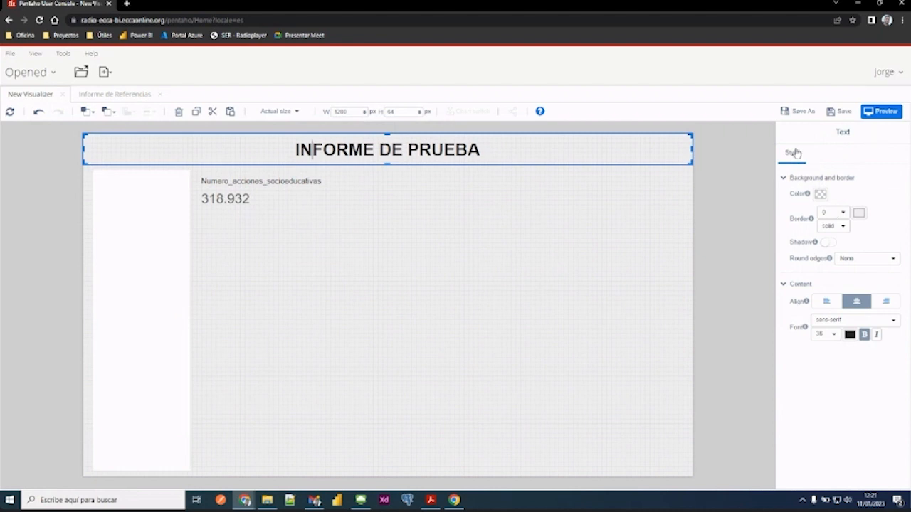
- Reduce the Measure card's height to about 81 px and view its data settings
click(257, 179)
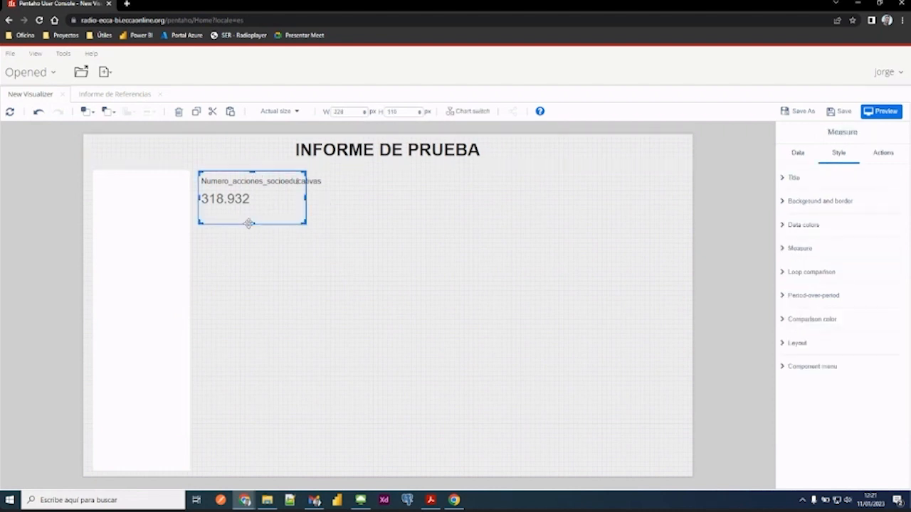
drag(252, 215, 253, 206)
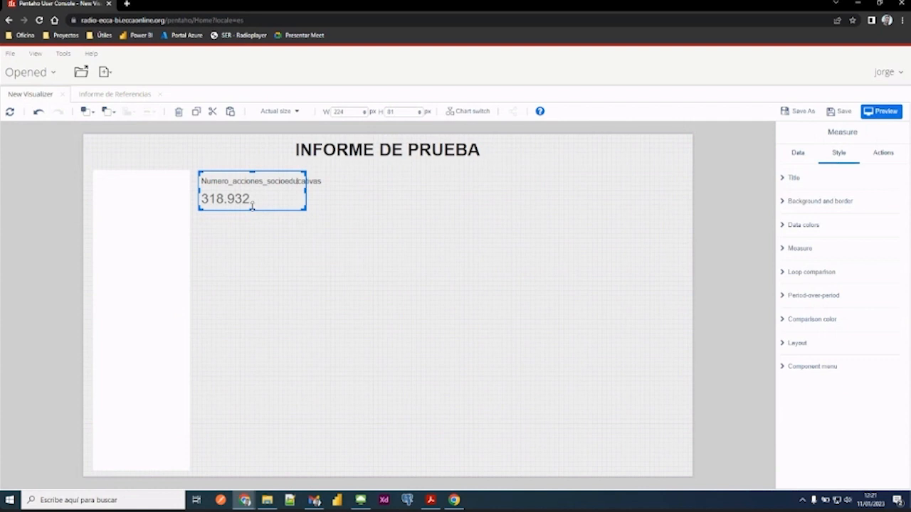
click(801, 156)
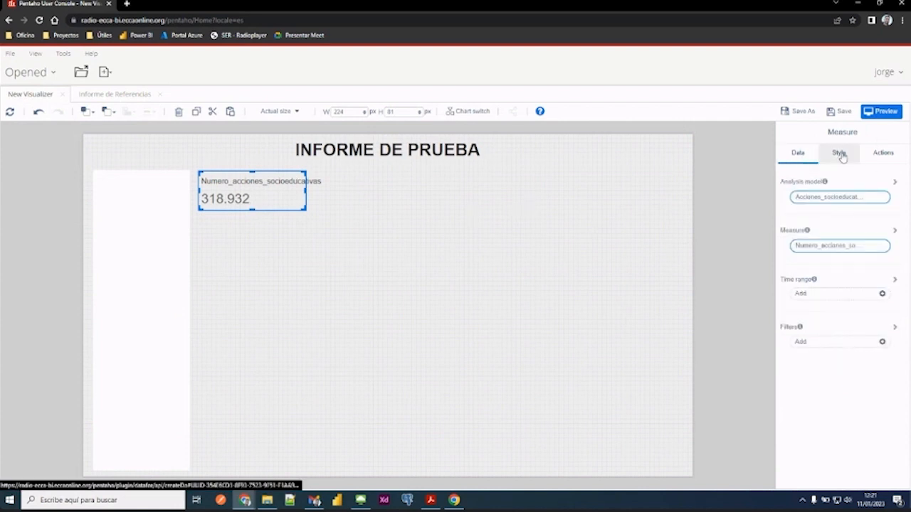
- Change the Measure card's title to "Acciones socioeducativas" and apply it, keeping the card selected
click(840, 154)
click(794, 180)
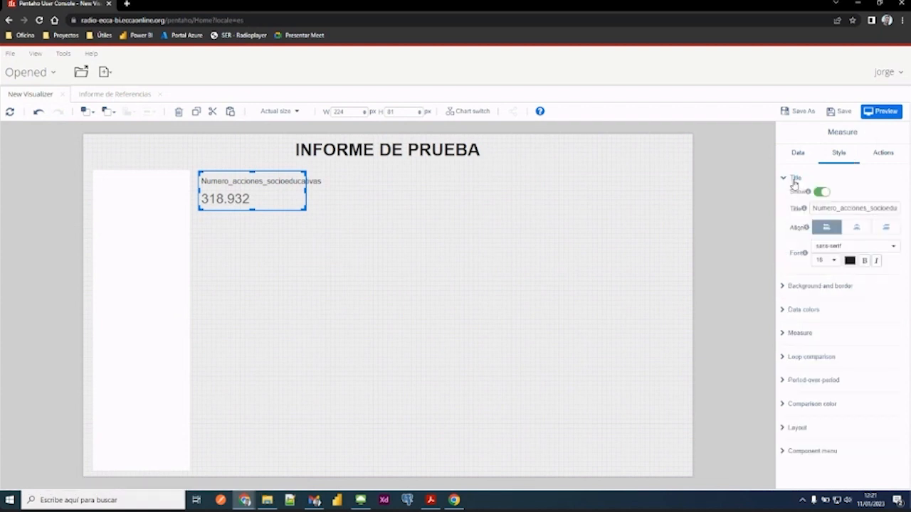
double_click(842, 209)
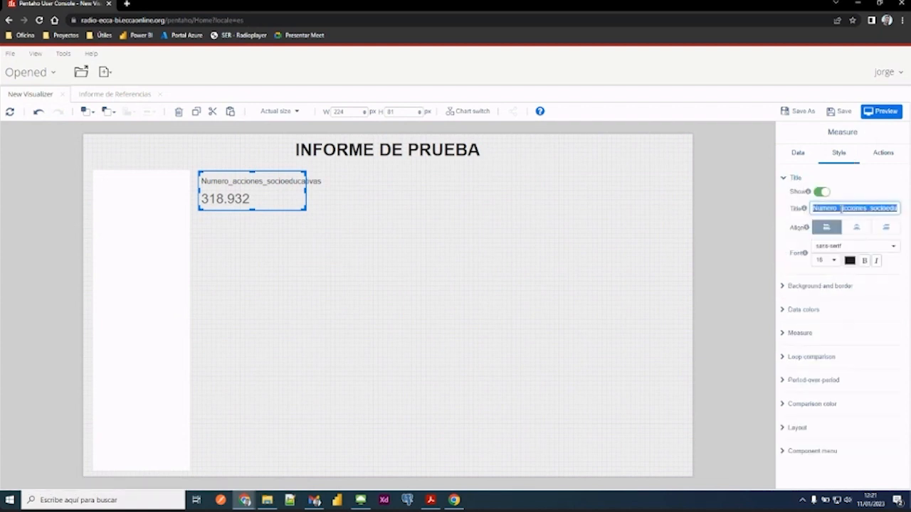
text(N)
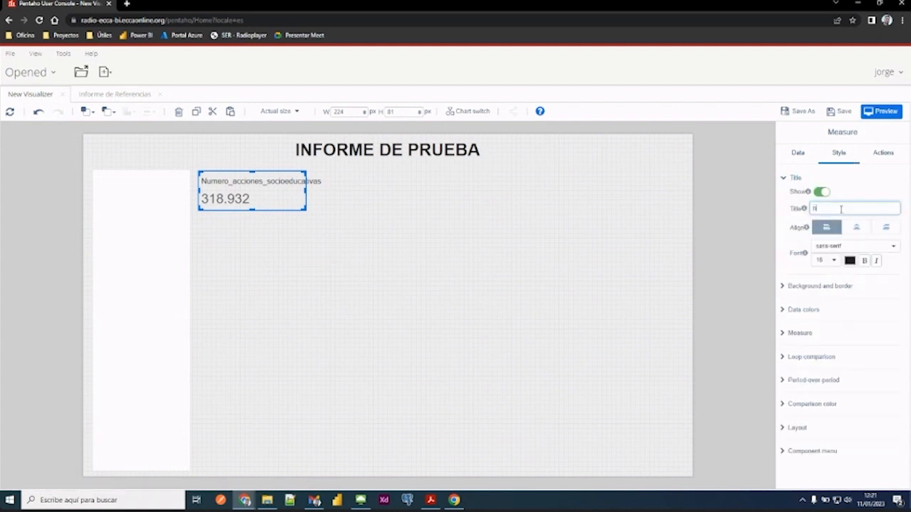
text(ÚMERO DE ACCIONE)
key(BackSpace)
key(BackSpace)
key(BackSpace)
key(BackSpace)
key(BackSpace)
key(BackSpace)
key(BackSpace)
key(BackSpace)
key(BackSpace)
key(BackSpace)
key(BackSpace)
key(BackSpace)
key(BackSpace)
key(BackSpace)
key(BackSpace)
key(BackSpace)
key(BackSpace)
text(Acciones socioeducativas)
click(350, 269)
click(231, 192)
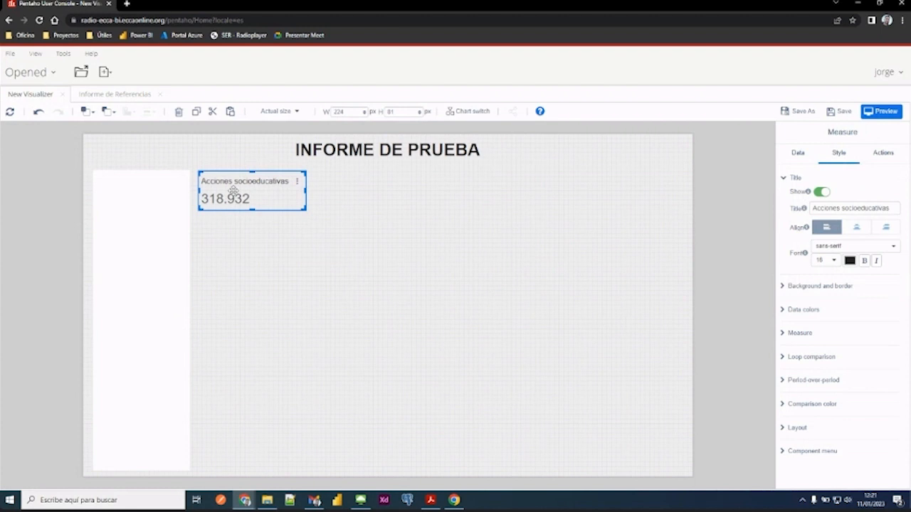
- Review the card's data settings and open its analysis model choices
click(814, 153)
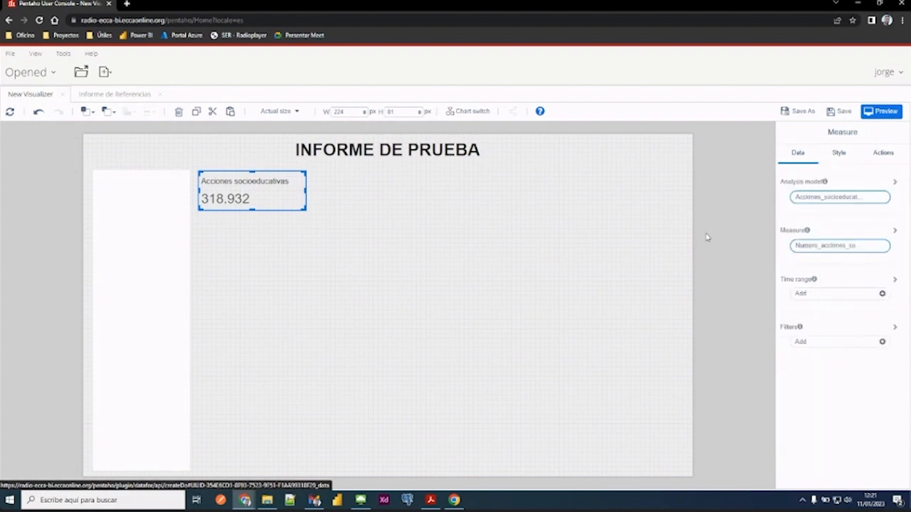
click(837, 200)
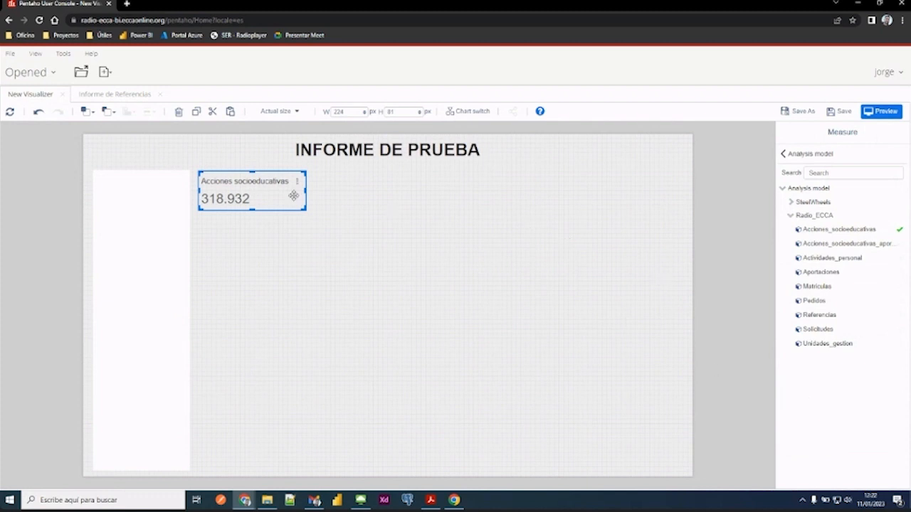
- Reduce the Measure card's width to 208 px and deselect it
drag(307, 192, 298, 193)
click(330, 201)
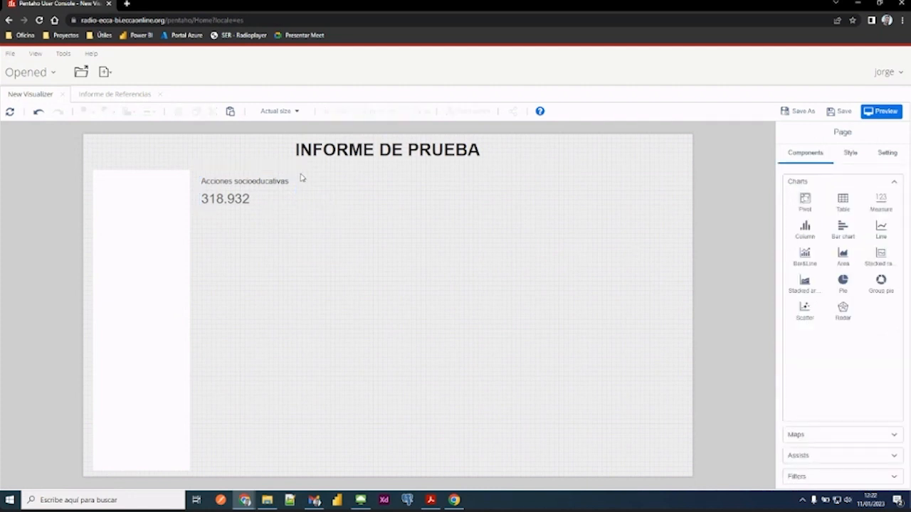
- View Informe de Referencias, open Informe de Acciones socioeducativas from the public 0. Formación folder for reference, and return to the new report
click(100, 94)
click(23, 74)
click(29, 133)
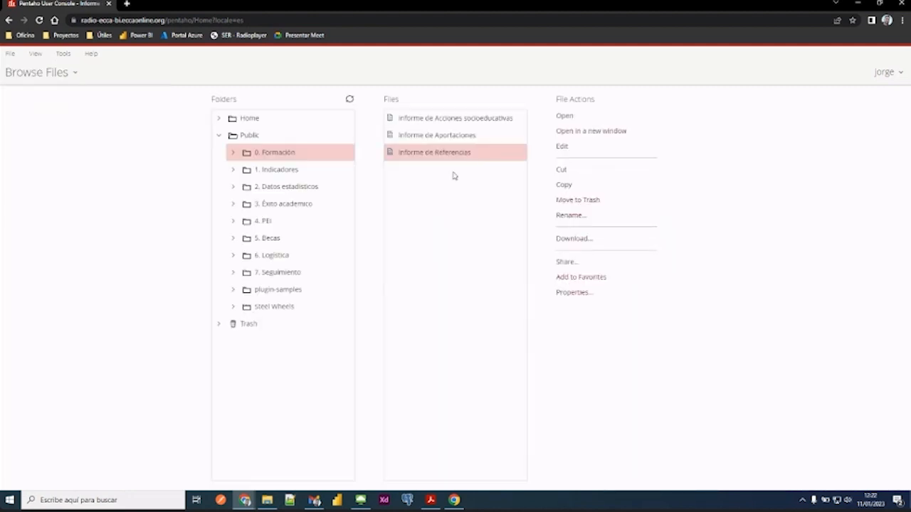
click(452, 119)
double_click(453, 119)
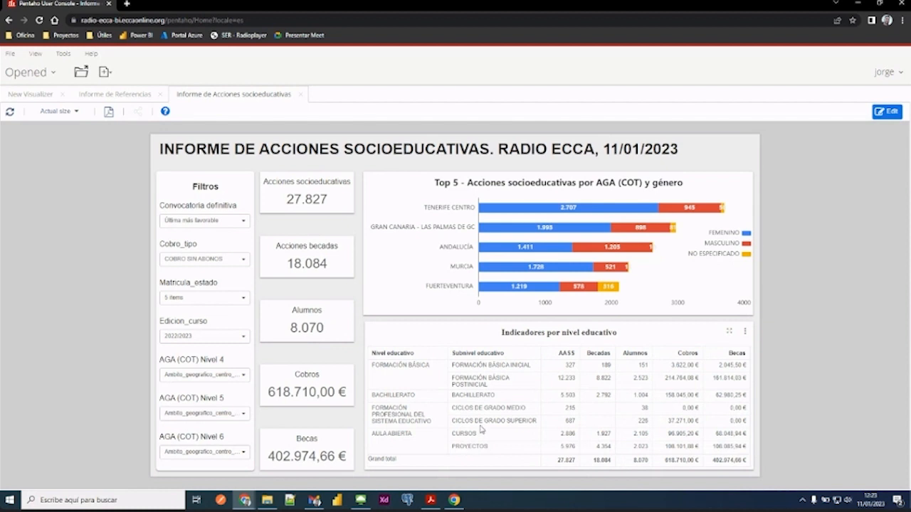
click(32, 93)
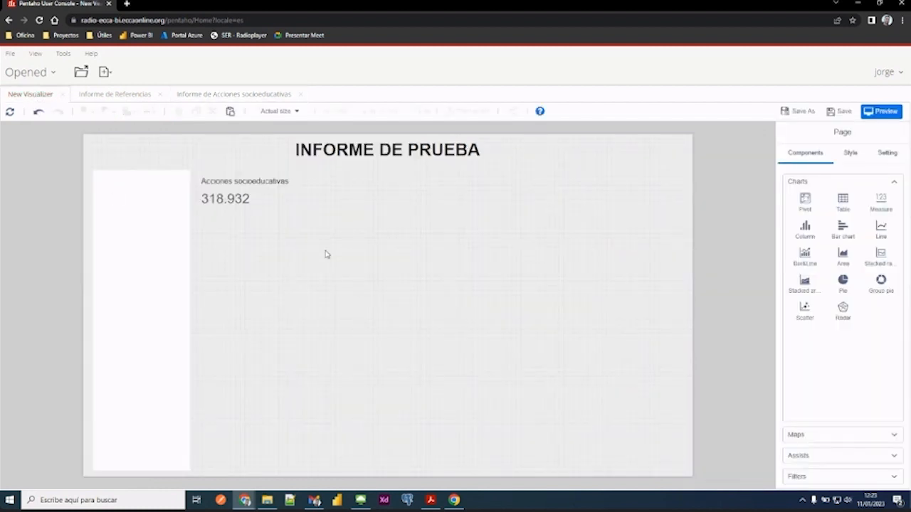
- Set the background colour of the Acciones socioeducativas Measure card to white
click(238, 195)
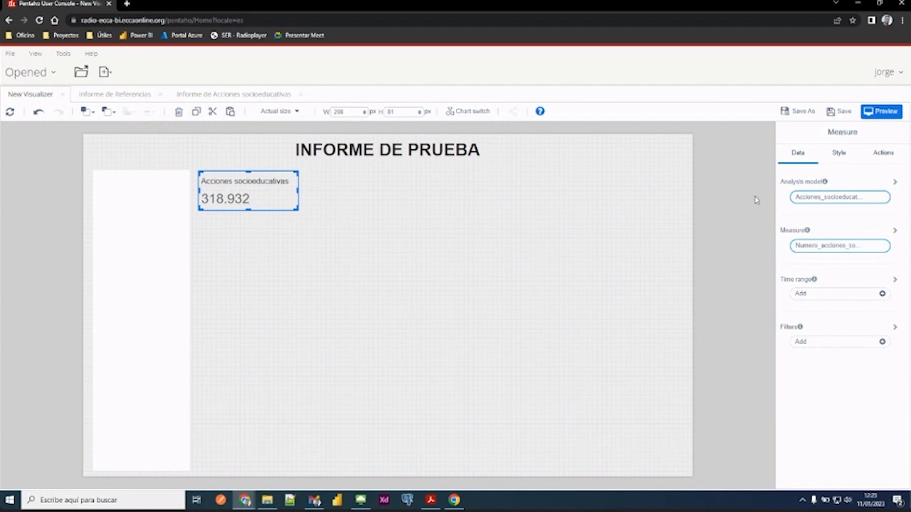
click(823, 164)
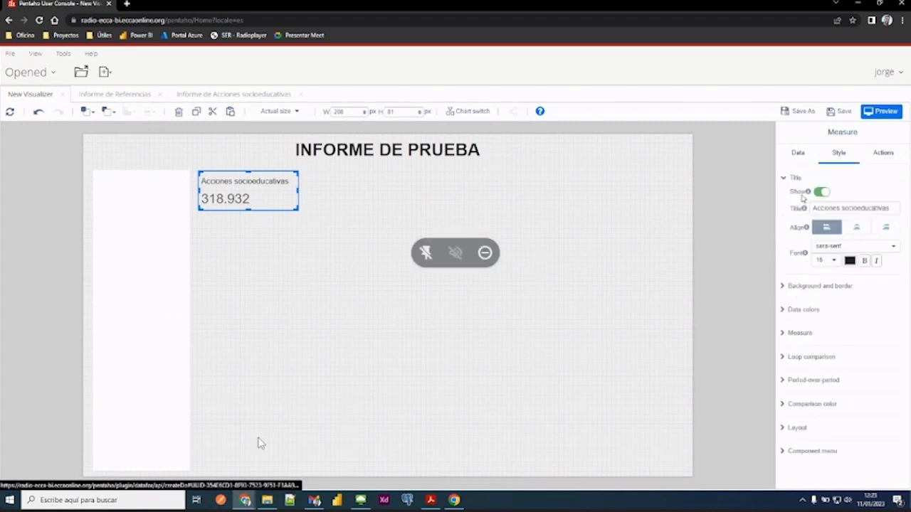
click(785, 179)
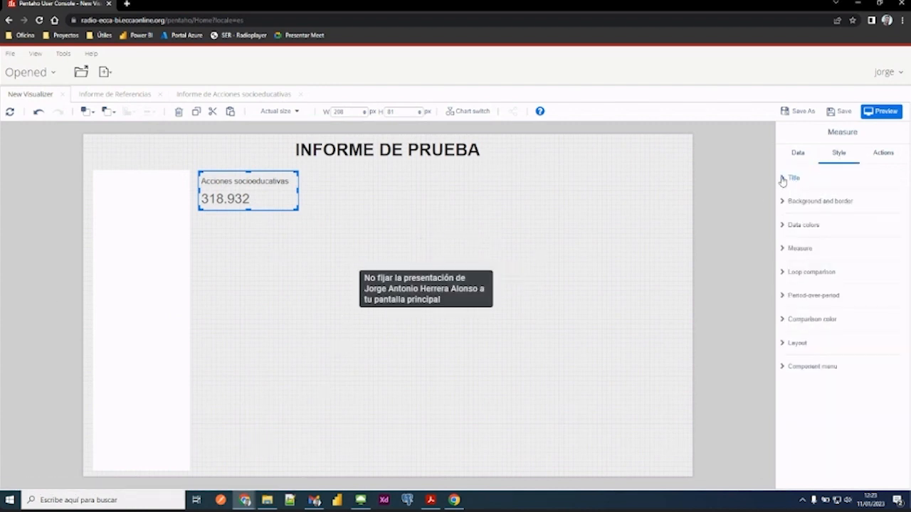
click(787, 182)
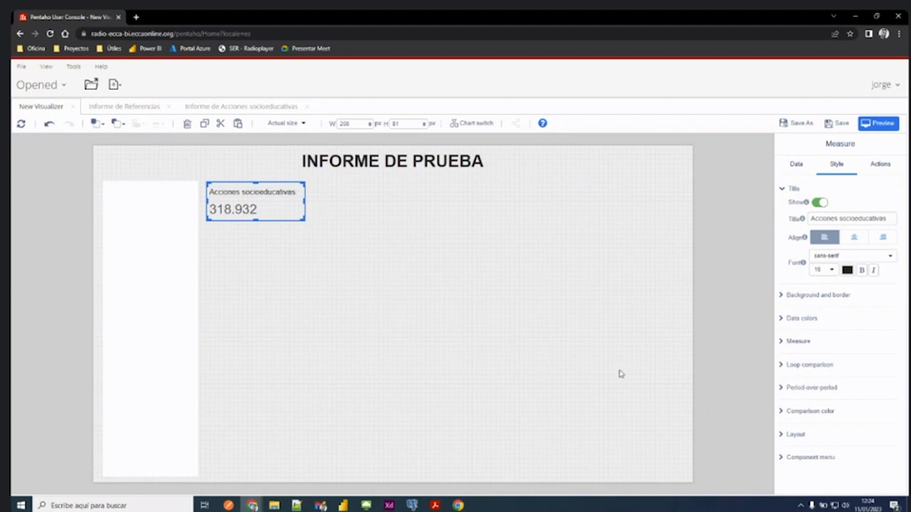
click(782, 296)
click(819, 312)
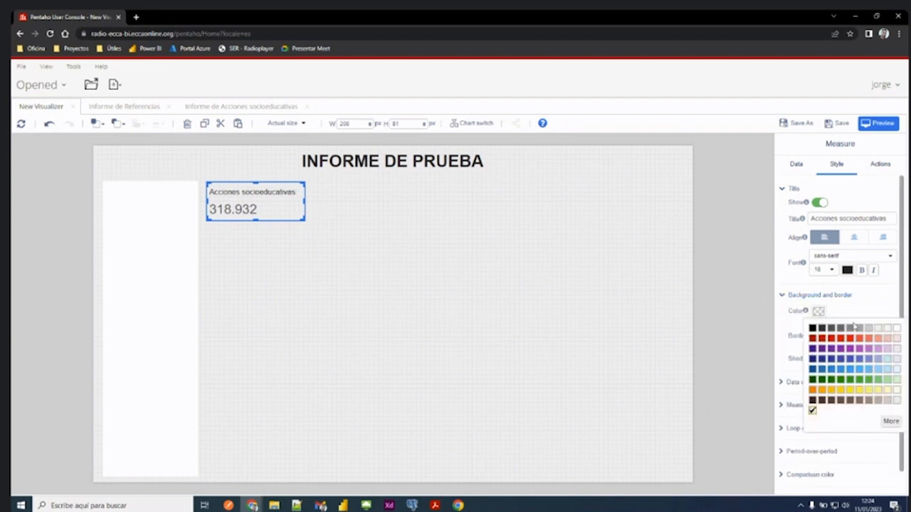
click(897, 328)
click(616, 272)
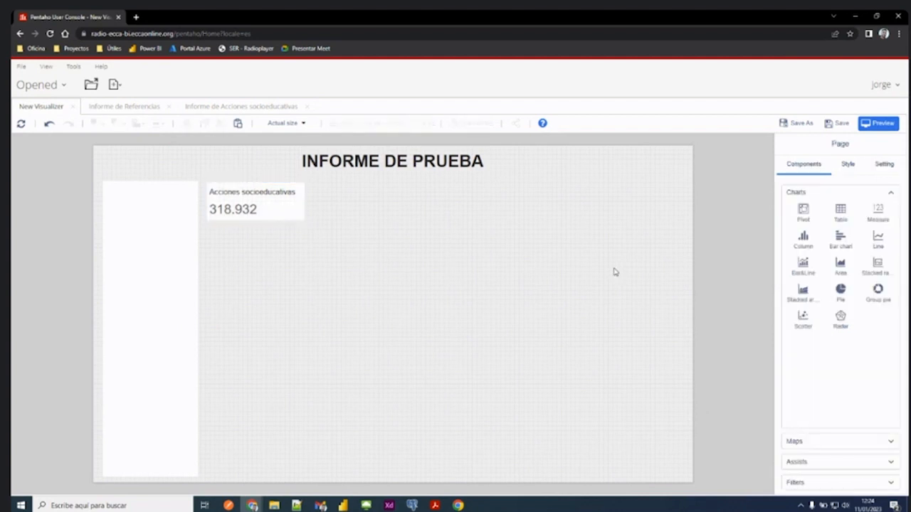
click(271, 200)
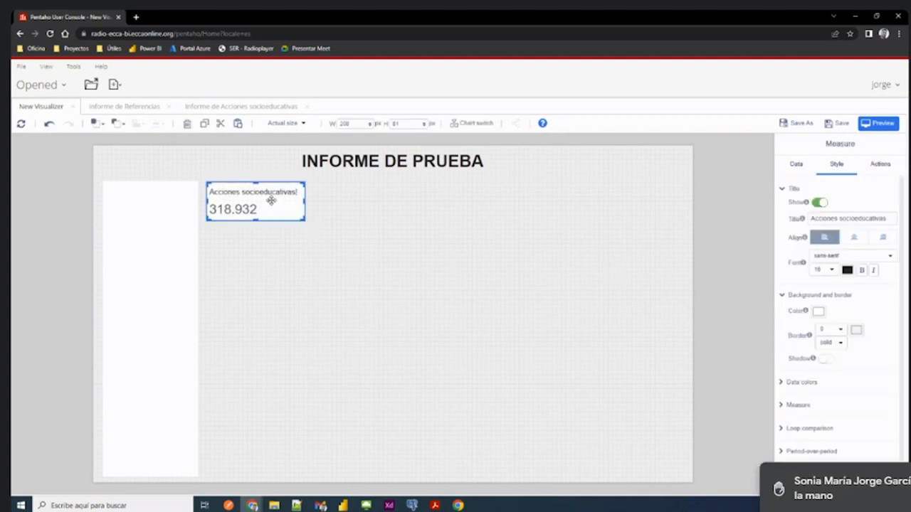
click(355, 212)
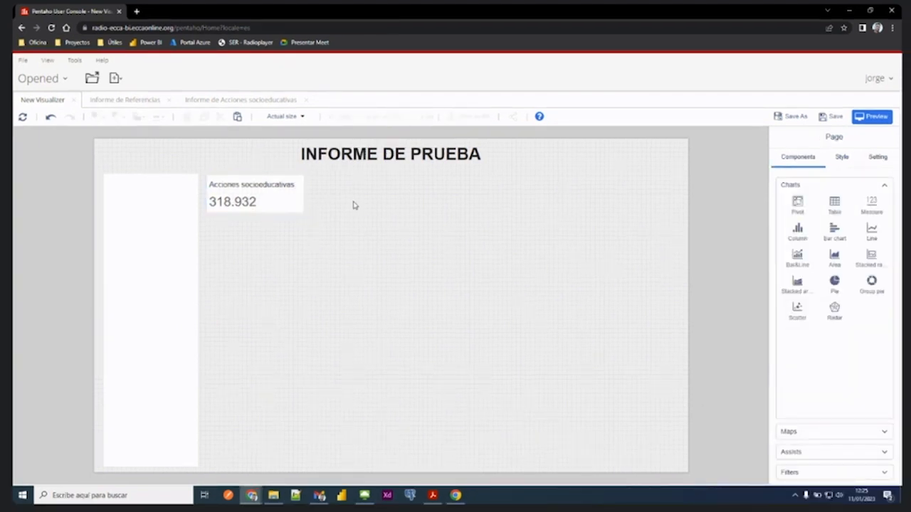
- Look at the card layout in Informe de Acciones socioeducativas and return to the new report
click(239, 164)
click(240, 175)
click(220, 104)
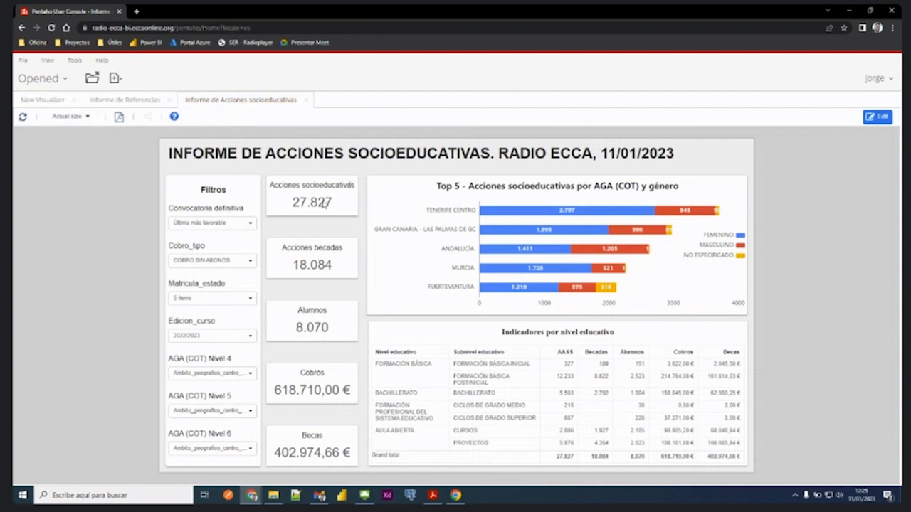
click(59, 107)
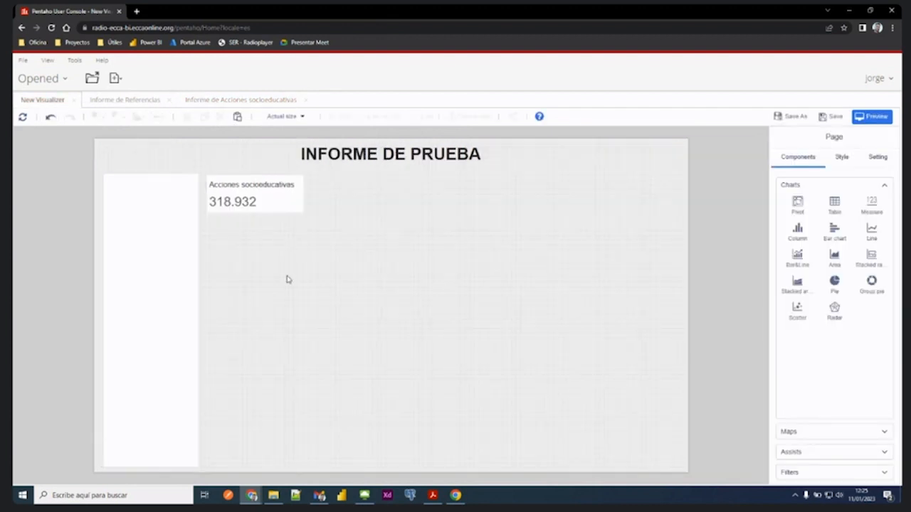
- Duplicate the Acciones socioeducativas card and place the copy directly below the original, aligned with its left edge
click(263, 201)
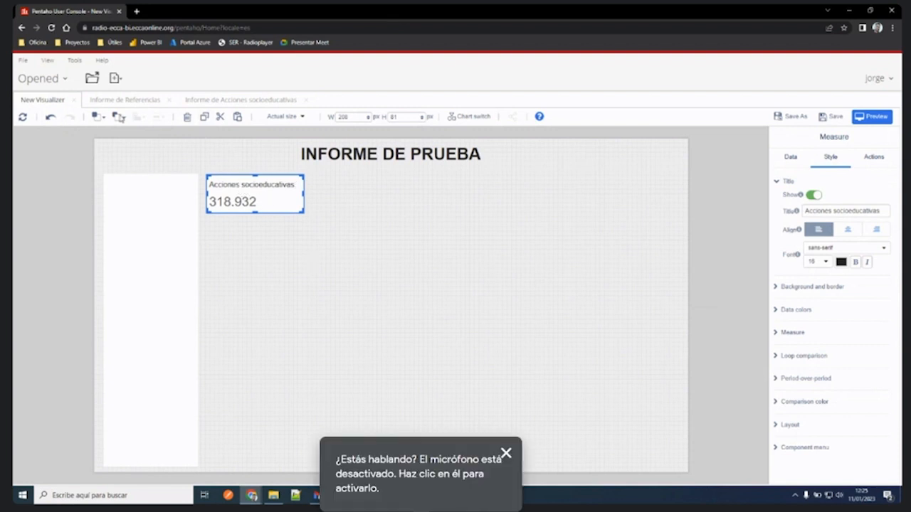
click(103, 122)
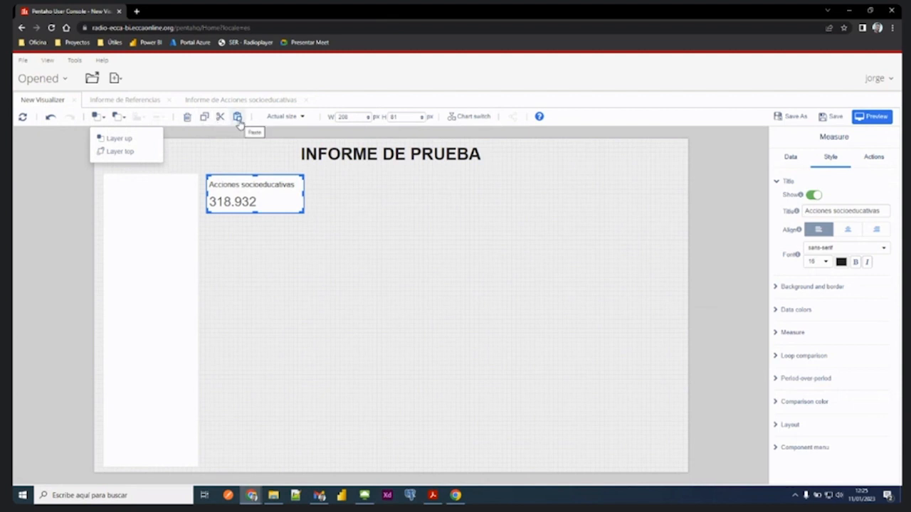
click(233, 199)
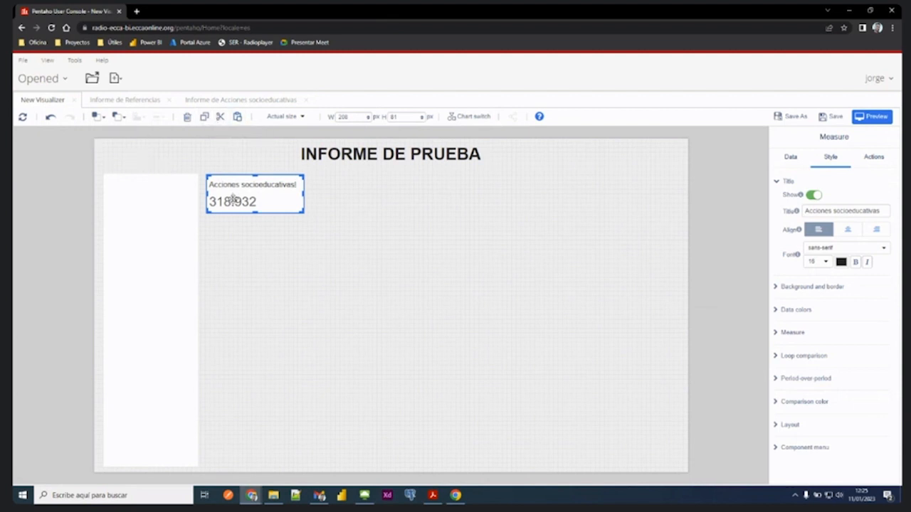
click(204, 118)
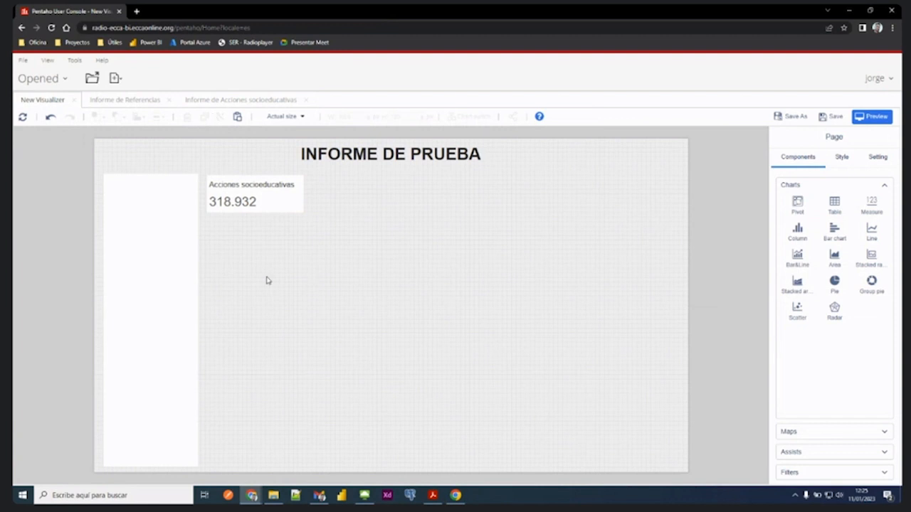
click(238, 118)
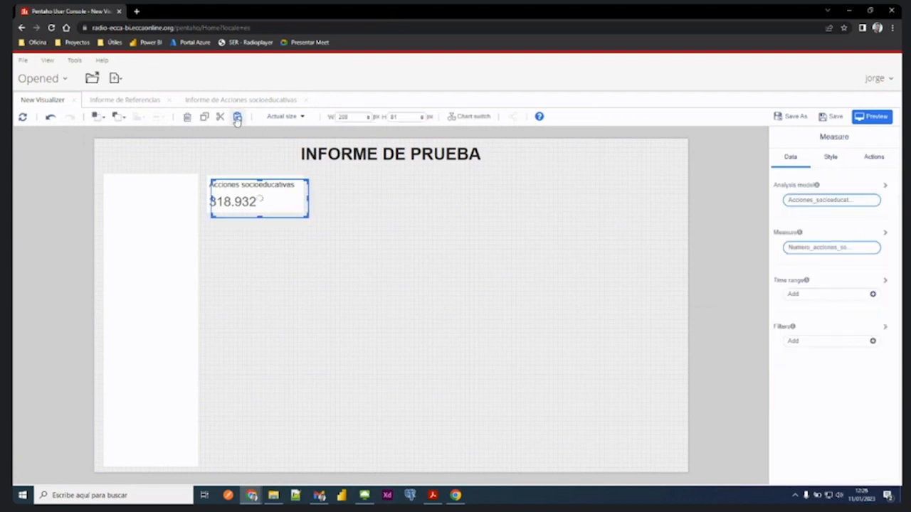
drag(235, 189, 230, 232)
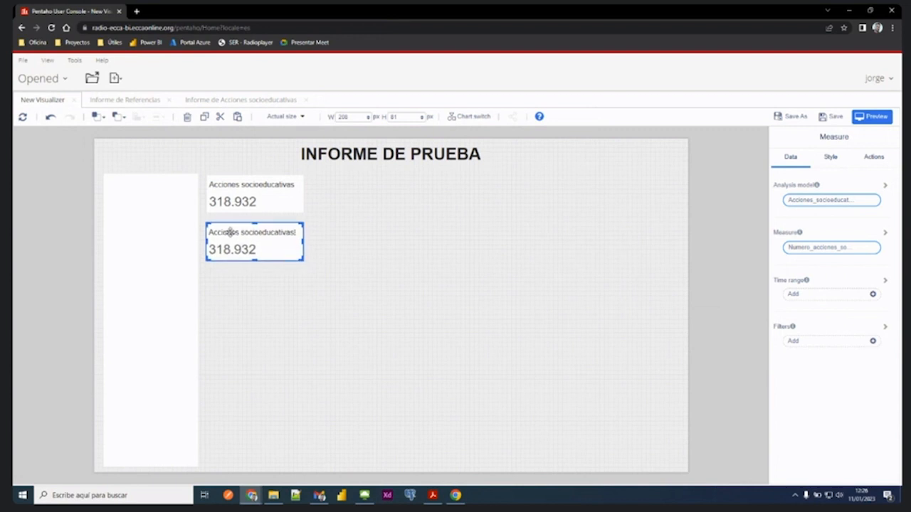
click(257, 200)
click(254, 237)
drag(252, 244, 253, 244)
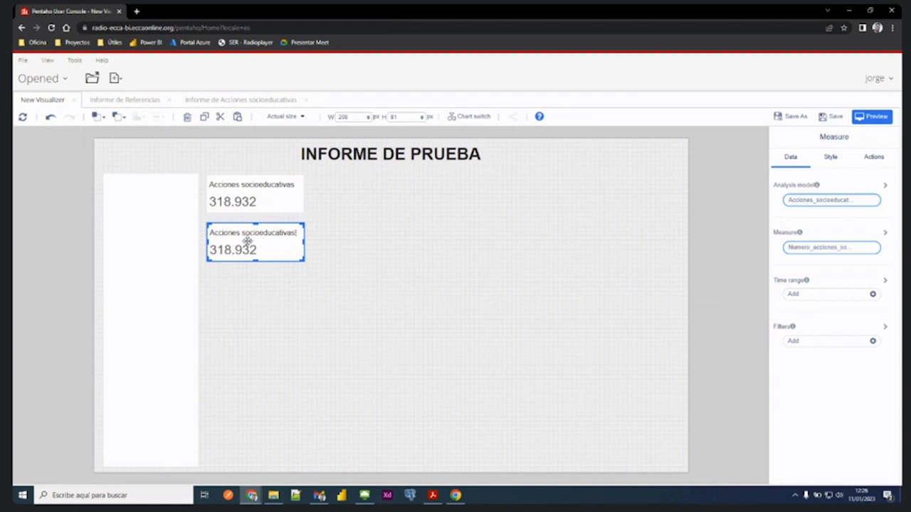
- Change the copied card's measure to Numero_alumnos and move the card slightly lower
mouse_move(800, 235)
click(835, 254)
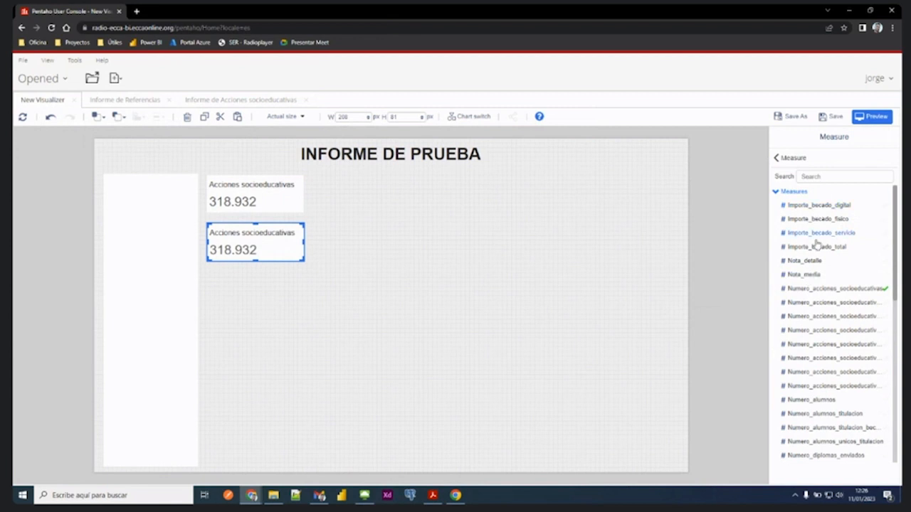
scroll(816, 244, down, 2)
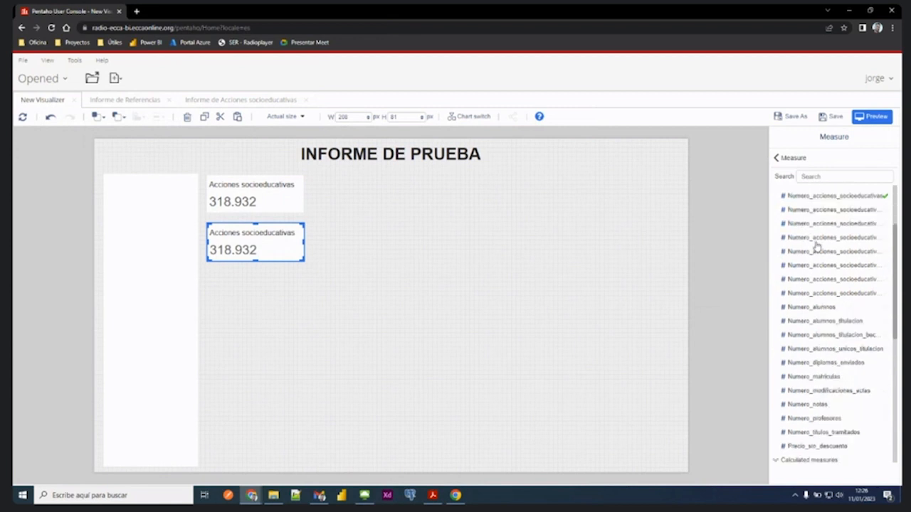
click(820, 309)
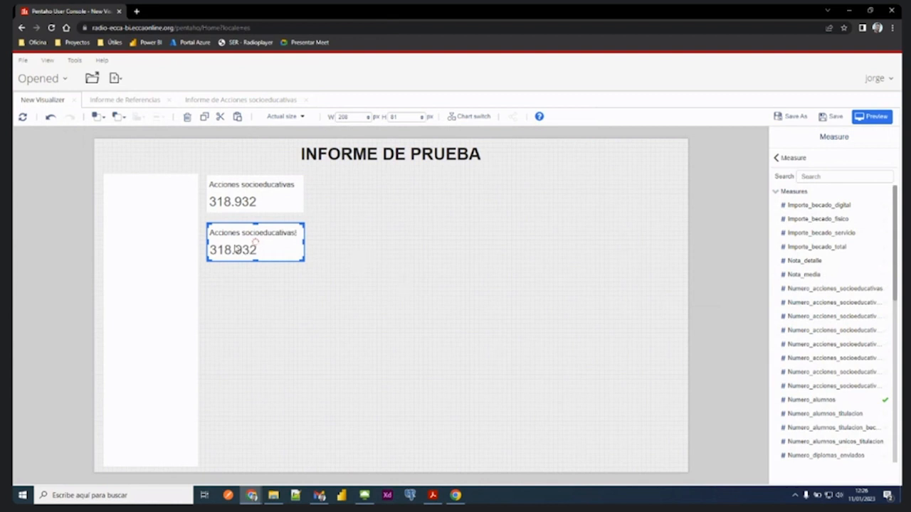
drag(255, 248, 254, 251)
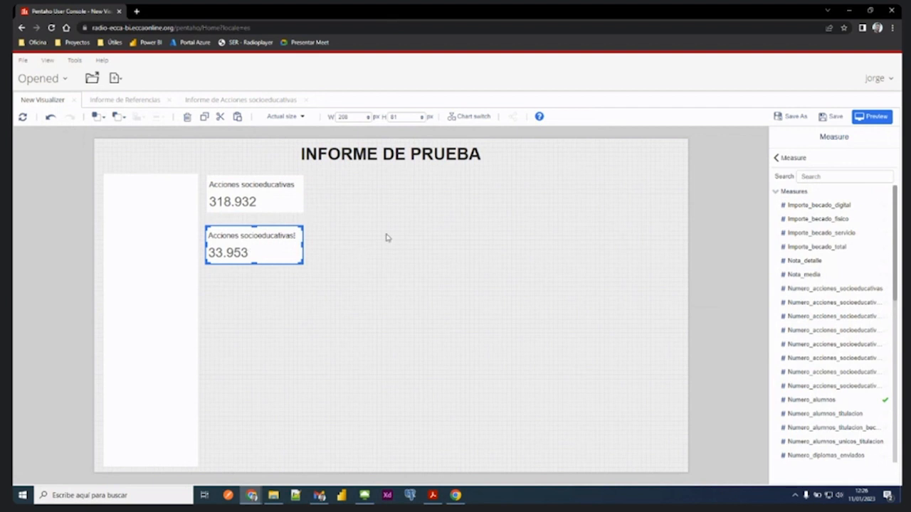
- Change the second card's title to "Alumnos" and apply it
click(783, 158)
click(826, 161)
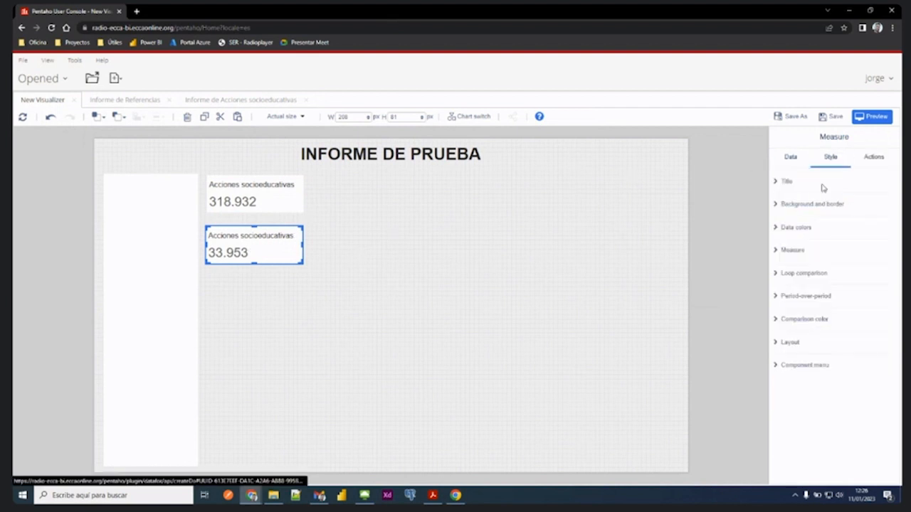
click(788, 182)
double_click(834, 211)
triple_click(835, 211)
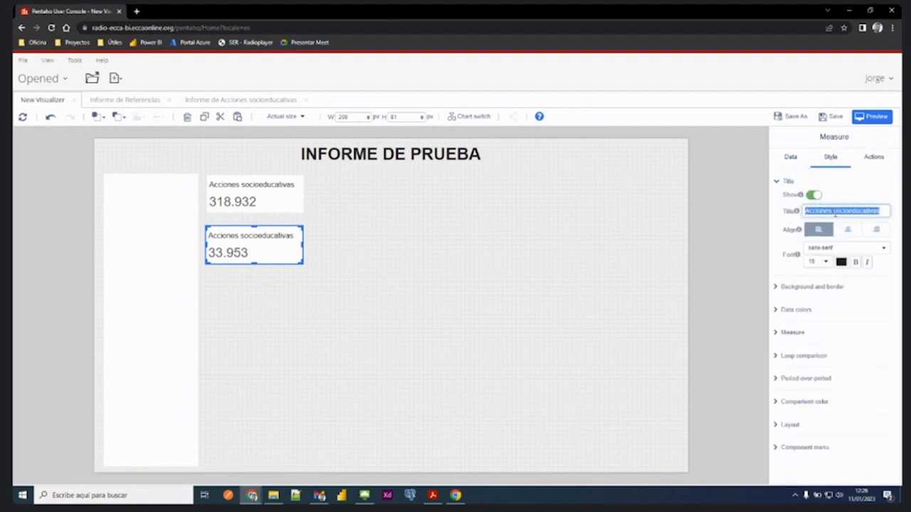
text(Alumnos)
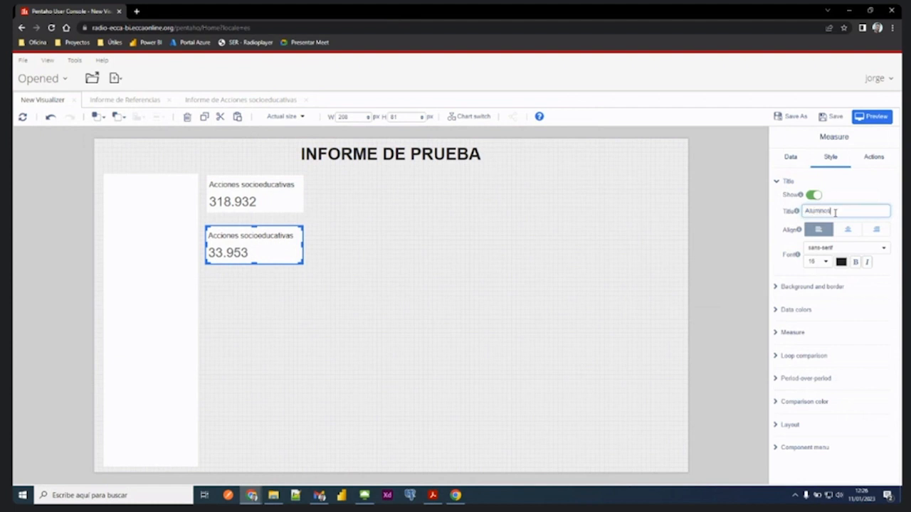
click(459, 370)
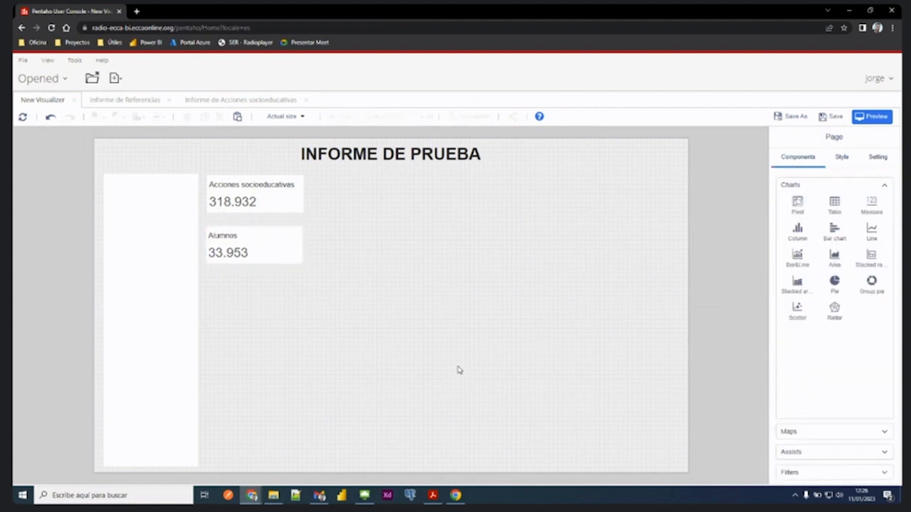
- Place another copy of the Acciones socioeducativas card below Alumnos, set its measure to Numero_acciones_socioeducativas_becadas, and keep it selected
drag(246, 289, 247, 292)
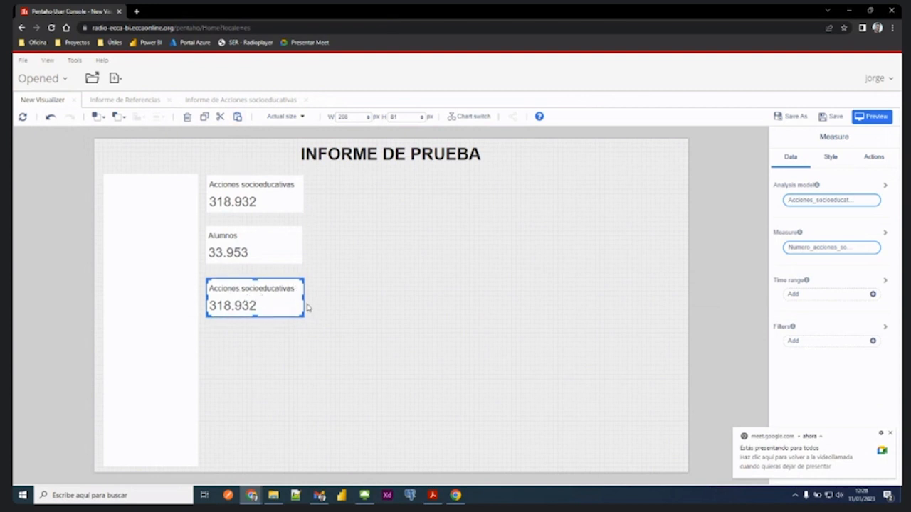
click(819, 247)
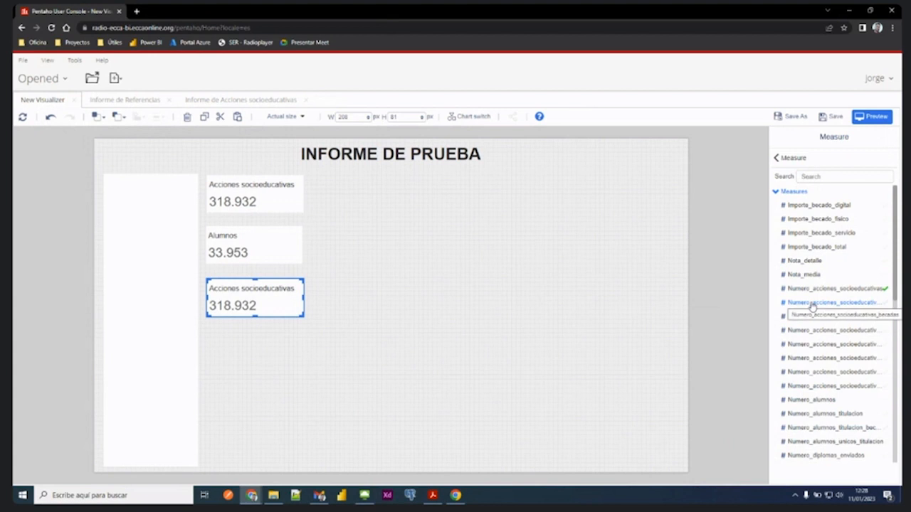
click(812, 305)
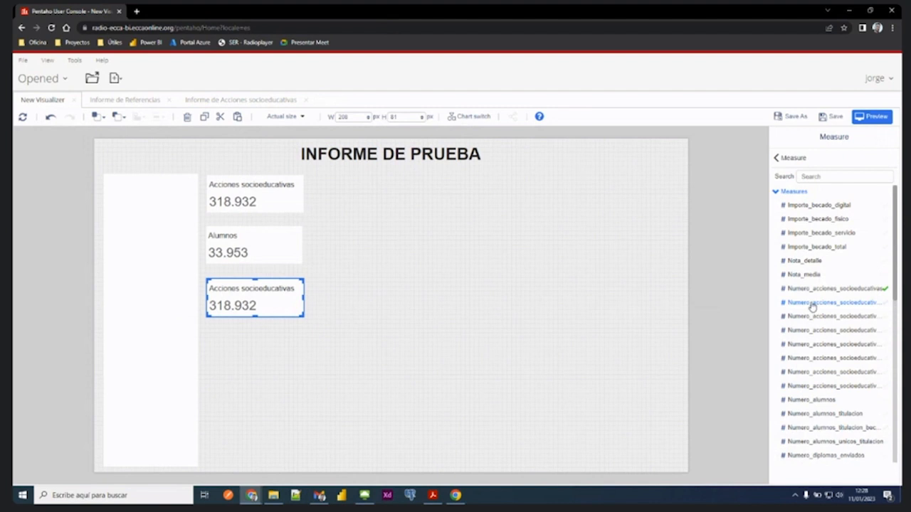
click(548, 279)
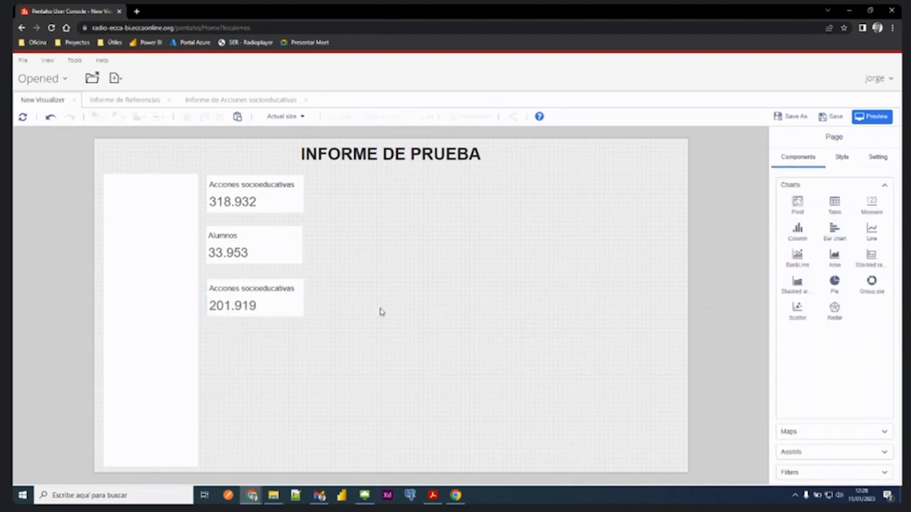
click(259, 303)
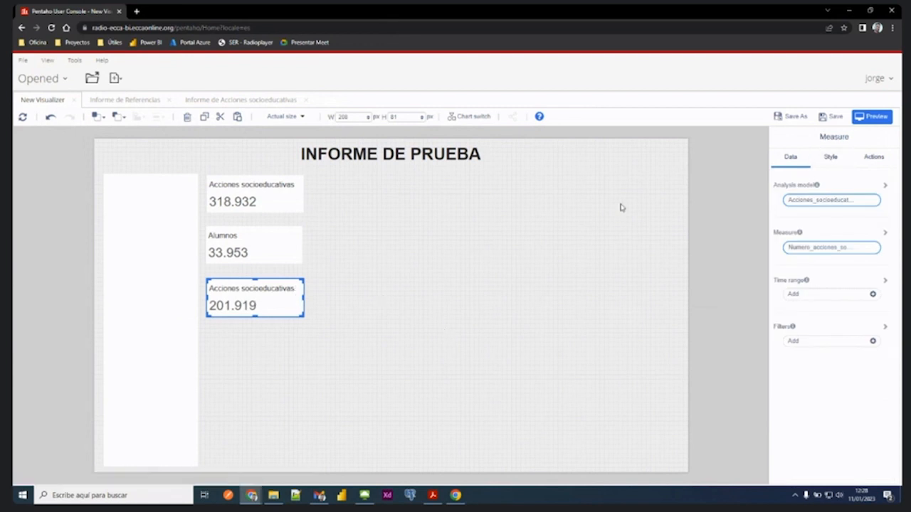
- Change the third card's title to "Acciones becadas" and apply it
click(831, 159)
click(790, 183)
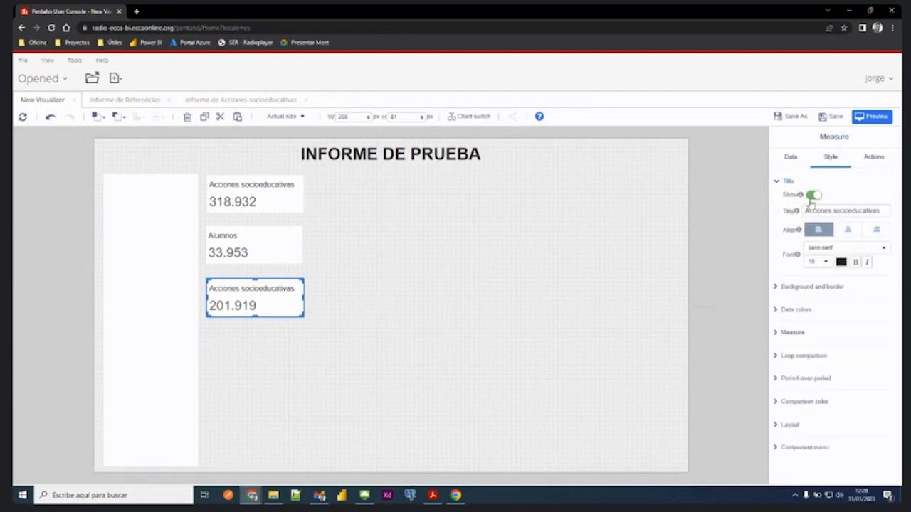
triple_click(819, 210)
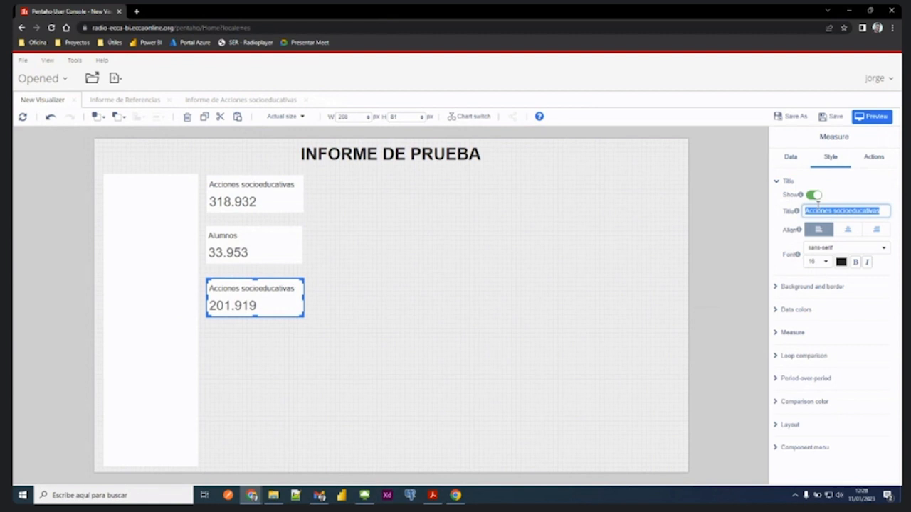
text(Acciones be)
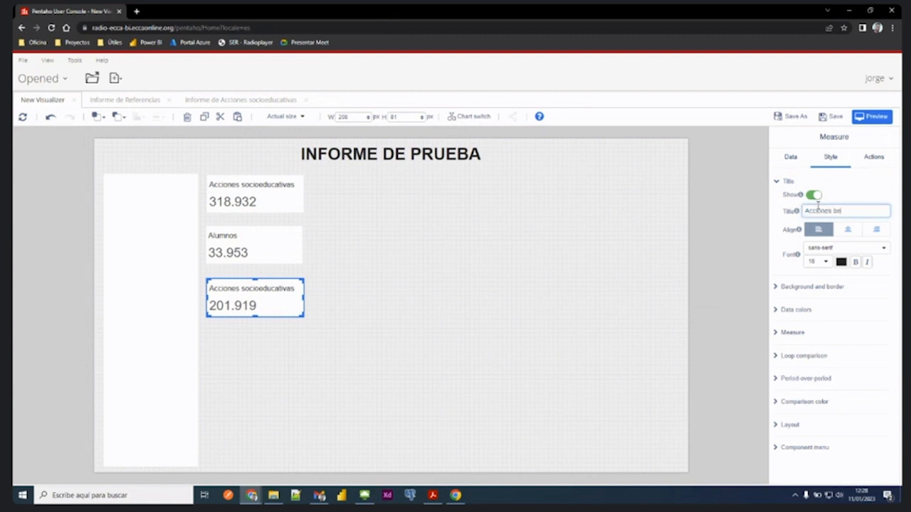
text(cadas)
click(532, 304)
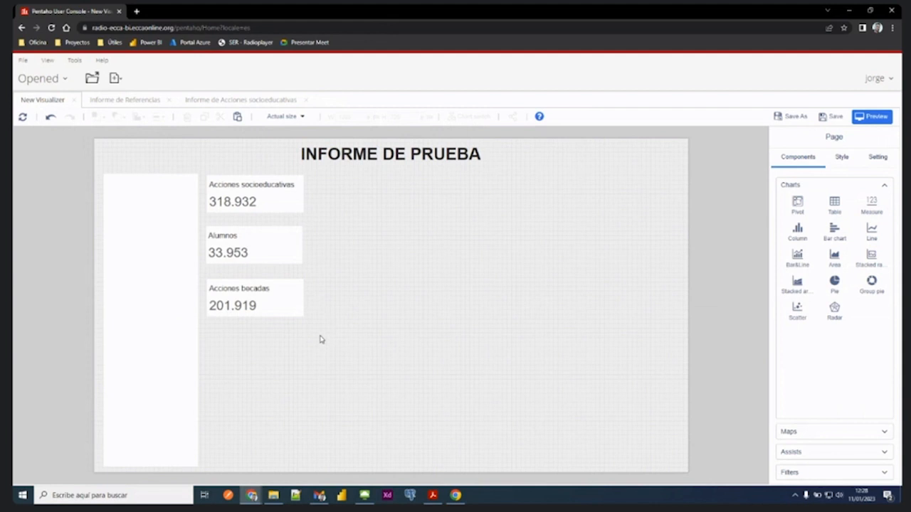
click(266, 189)
click(245, 249)
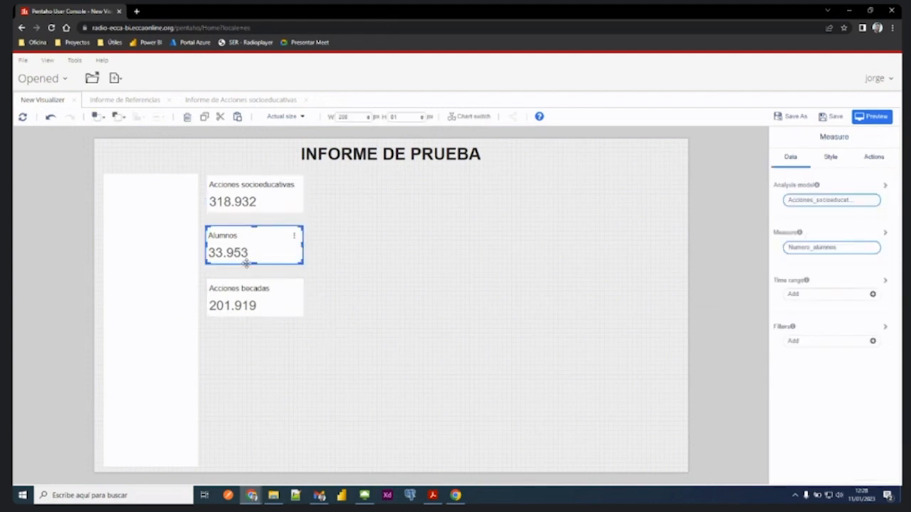
click(248, 295)
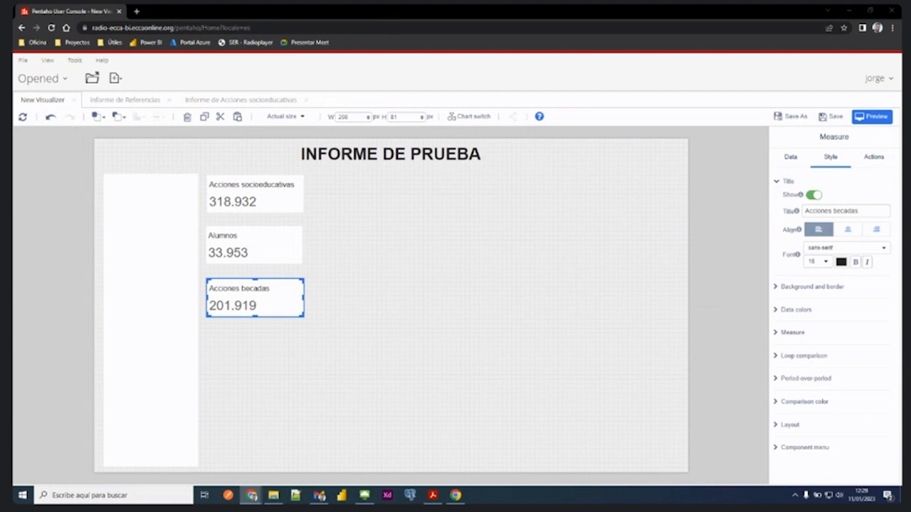
click(367, 282)
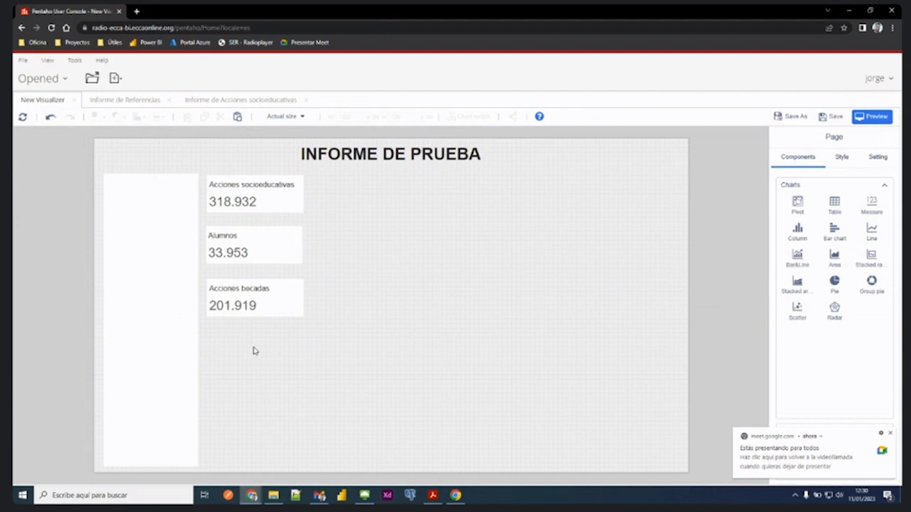
click(273, 197)
click(269, 247)
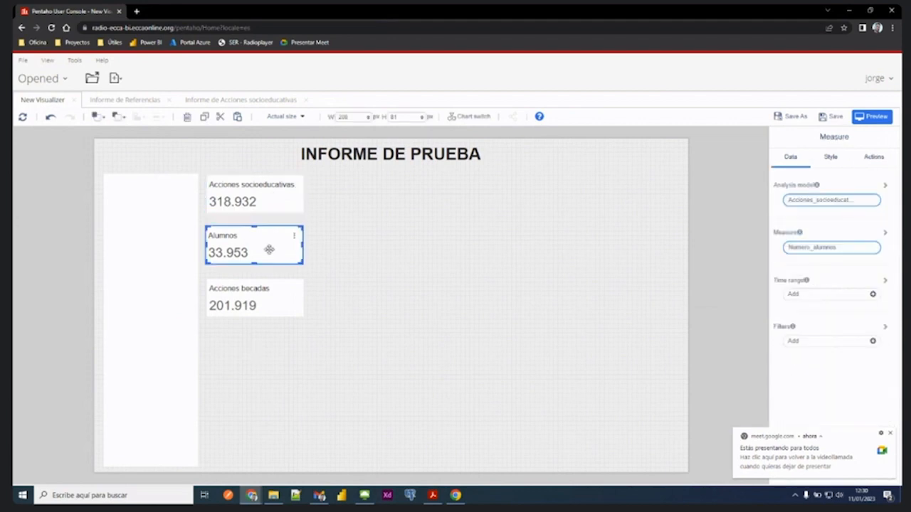
click(277, 300)
click(347, 272)
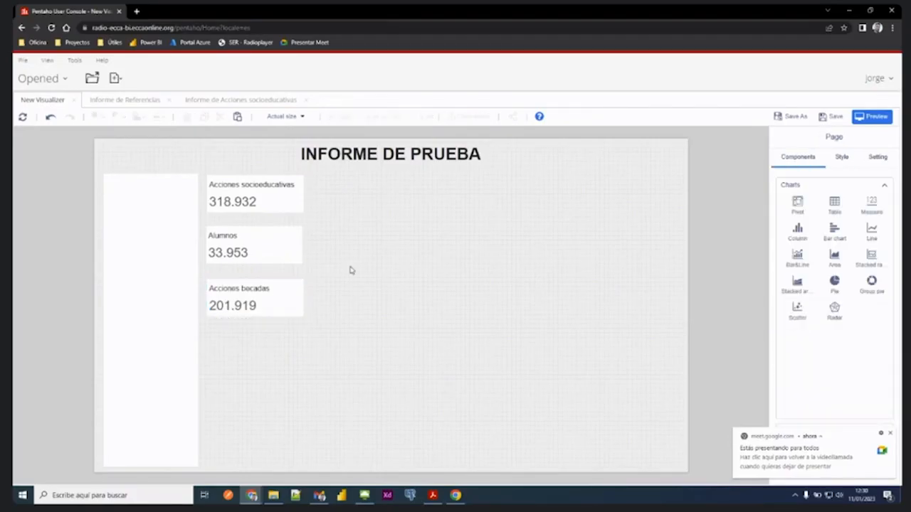
click(890, 434)
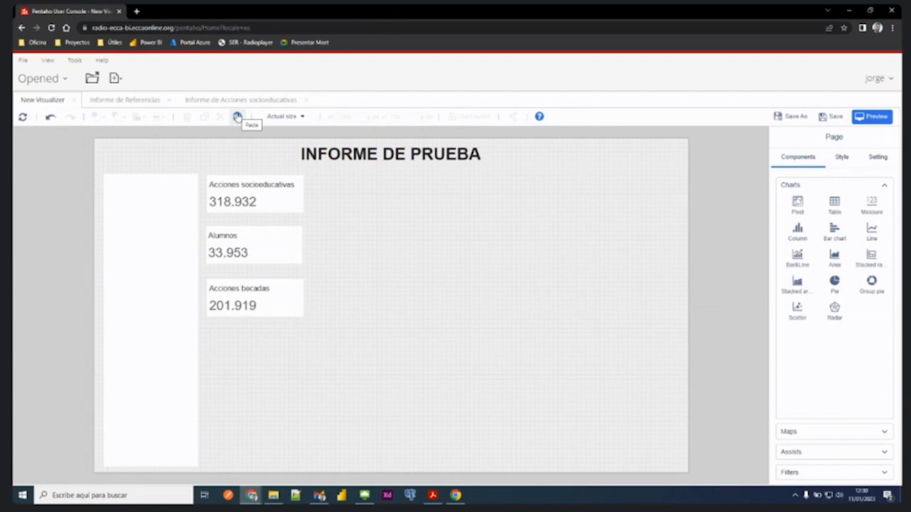
- Place another copy of the Acciones socioeducativas card below Acciones becadas and set its measure to Precio_sin_descuento
click(252, 200)
key(ctrl+c)
key(ctrl+v)
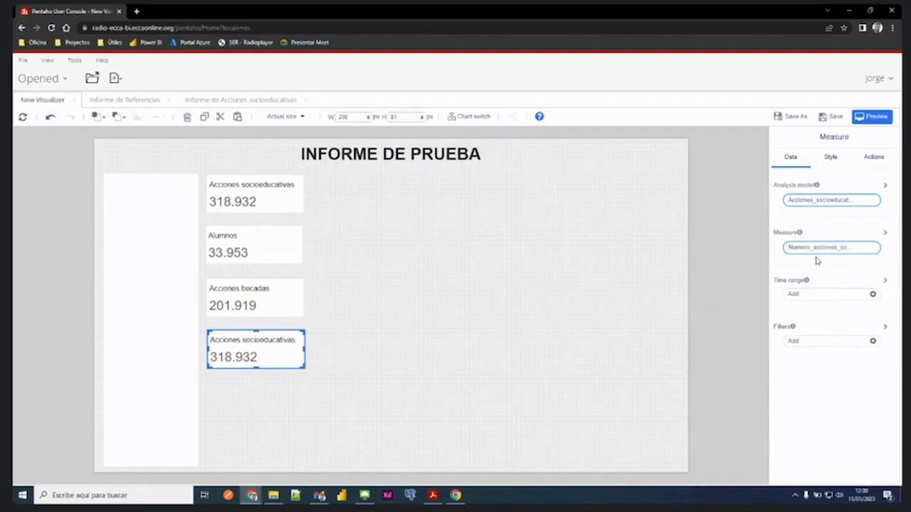
click(818, 249)
scroll(817, 253, down, 6)
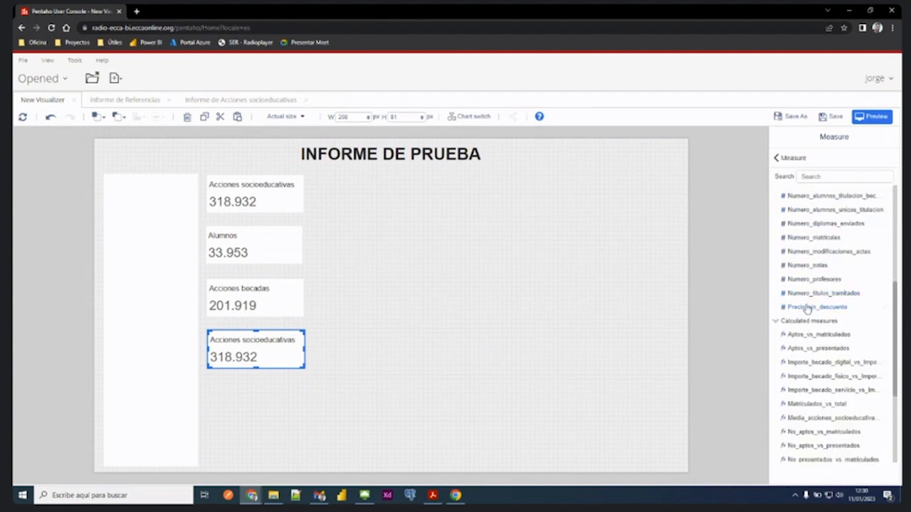
click(808, 307)
click(333, 325)
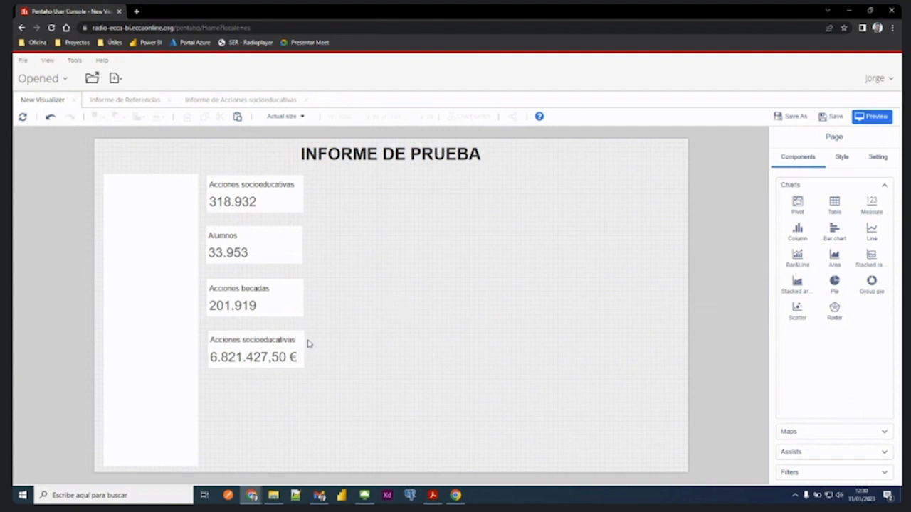
click(255, 341)
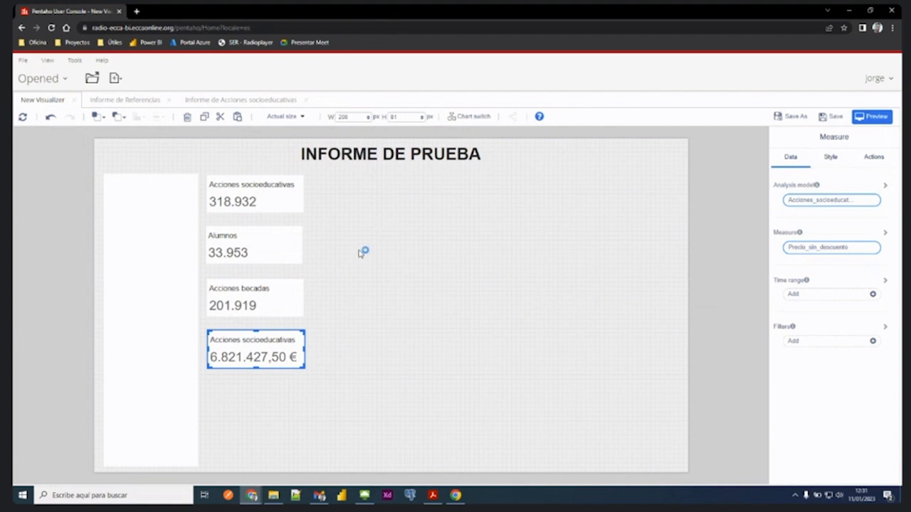
click(396, 291)
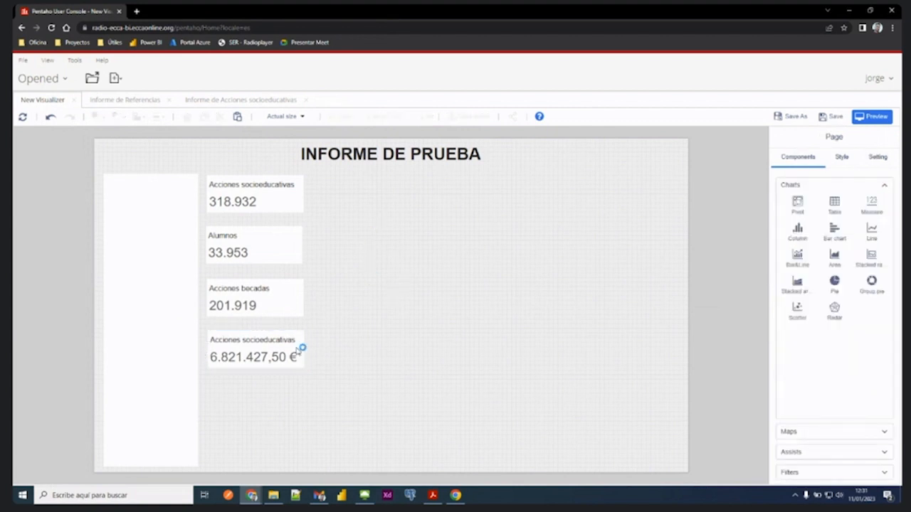
click(261, 353)
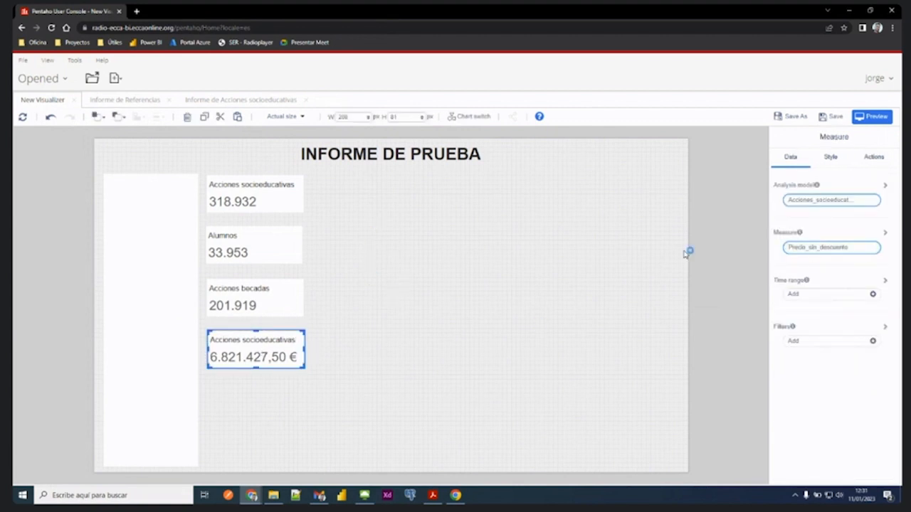
- Paste one more Acciones socioeducativas card, place it at the bottom of the column, and set its measure to Importe_becado_total
click(409, 253)
click(238, 117)
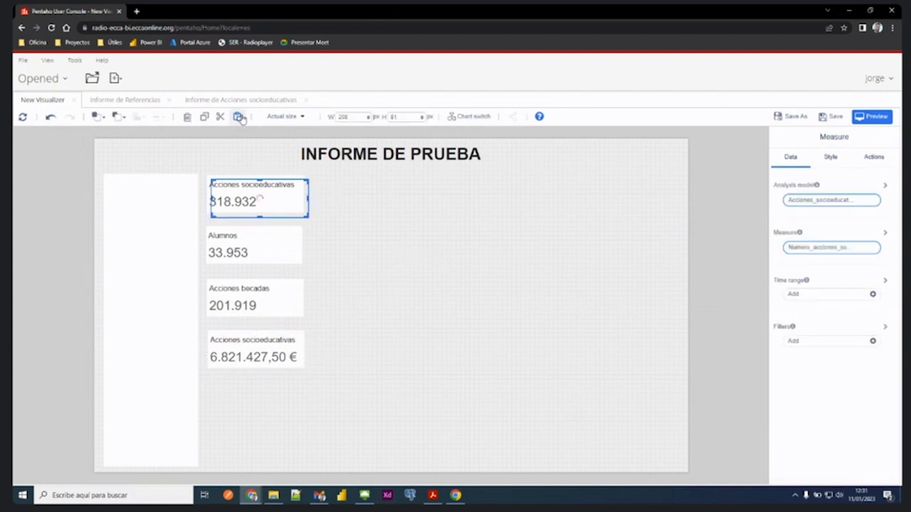
drag(245, 182, 244, 445)
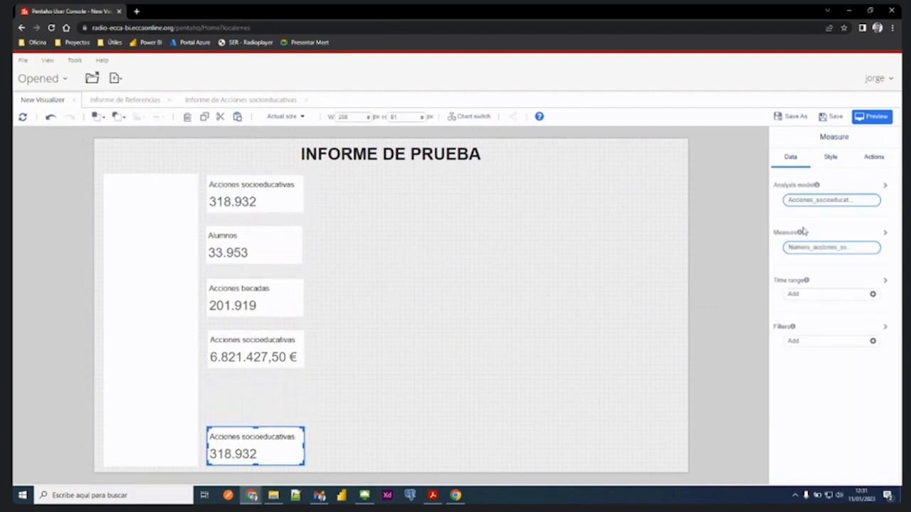
click(834, 248)
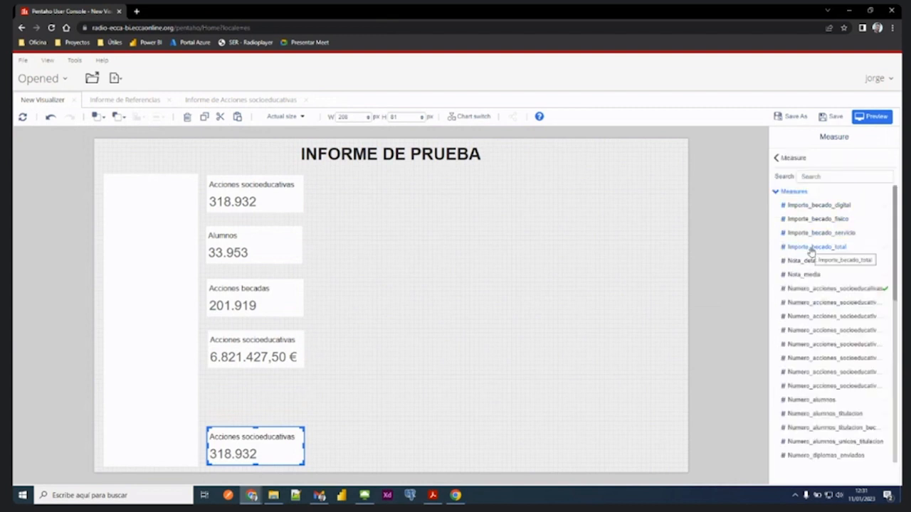
click(811, 247)
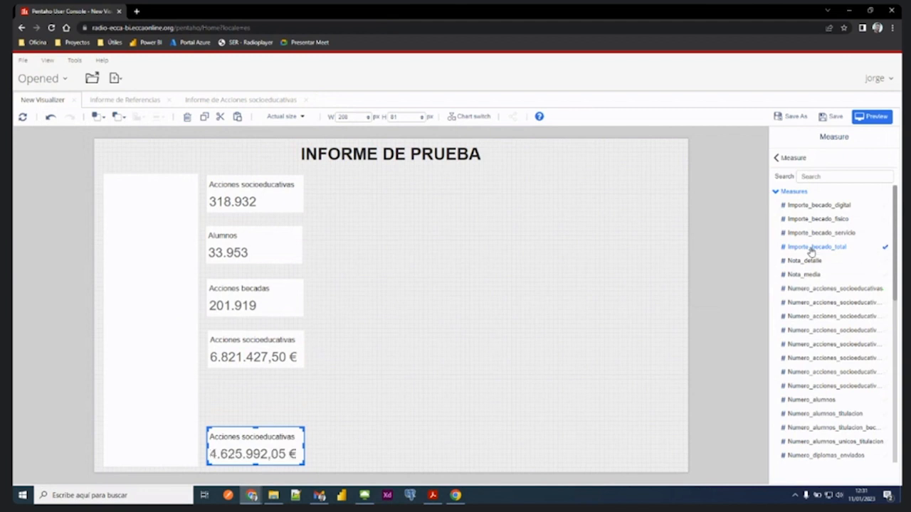
- Change the title of the fourth card, showing Precio_sin_descuento, to "Cobro"
click(282, 352)
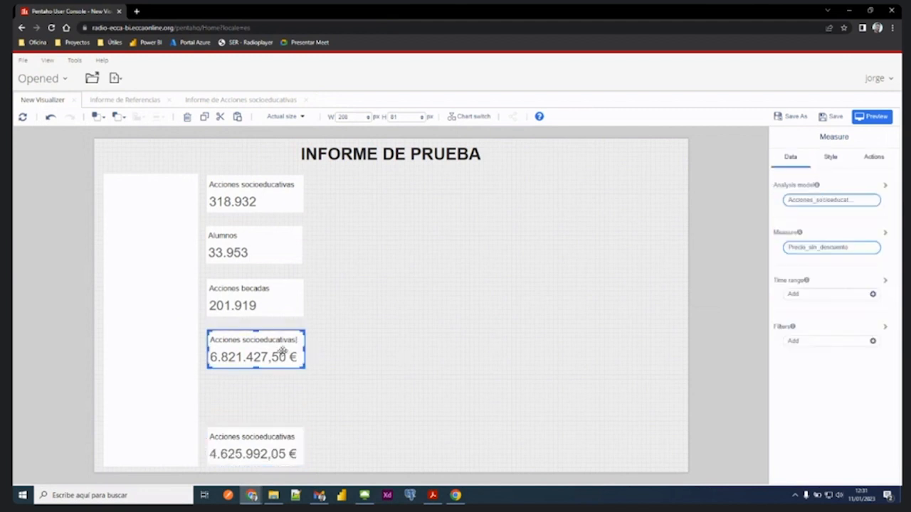
click(833, 160)
click(787, 184)
click(820, 208)
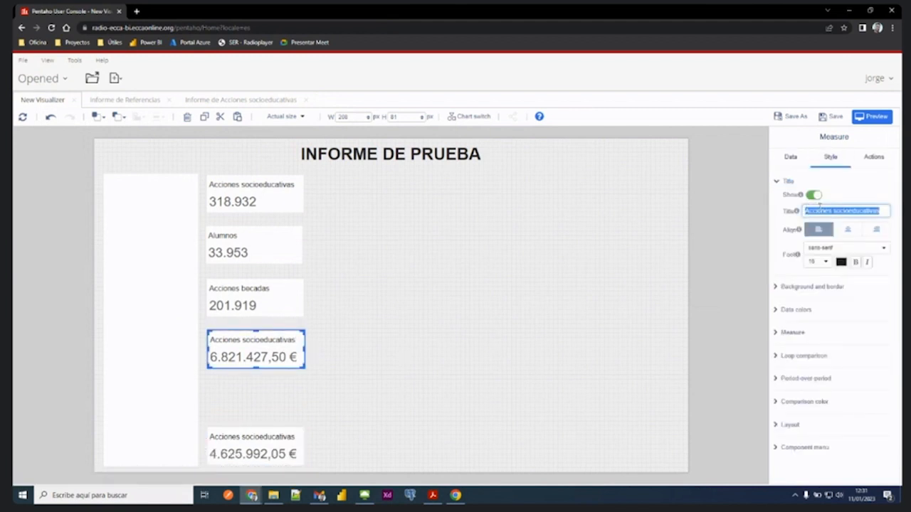
text(Cobr)
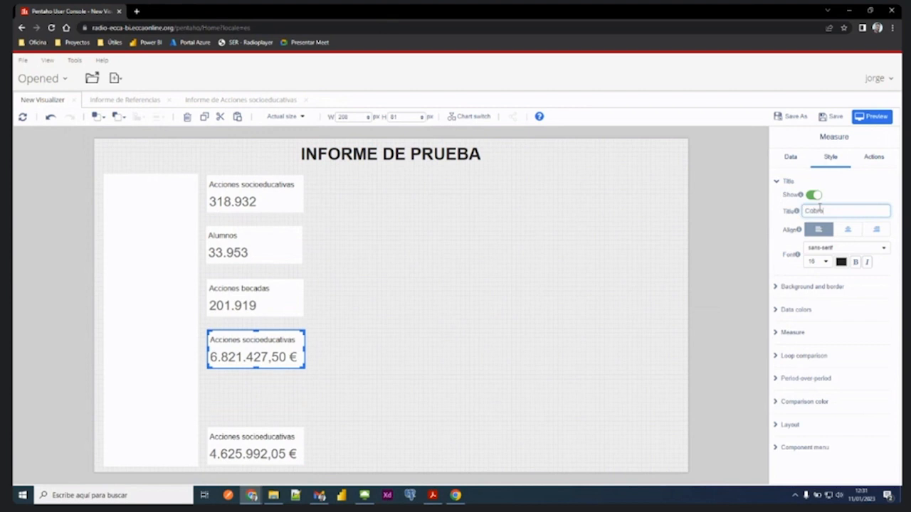
text(o)
- Change the bottom card's title to "Becas" and correct the fourth card's title to "Cobros"
click(255, 459)
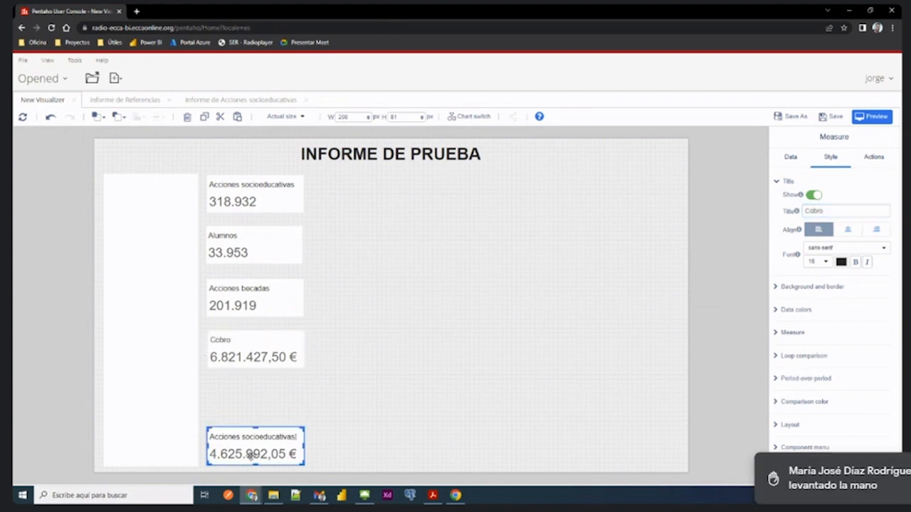
click(830, 155)
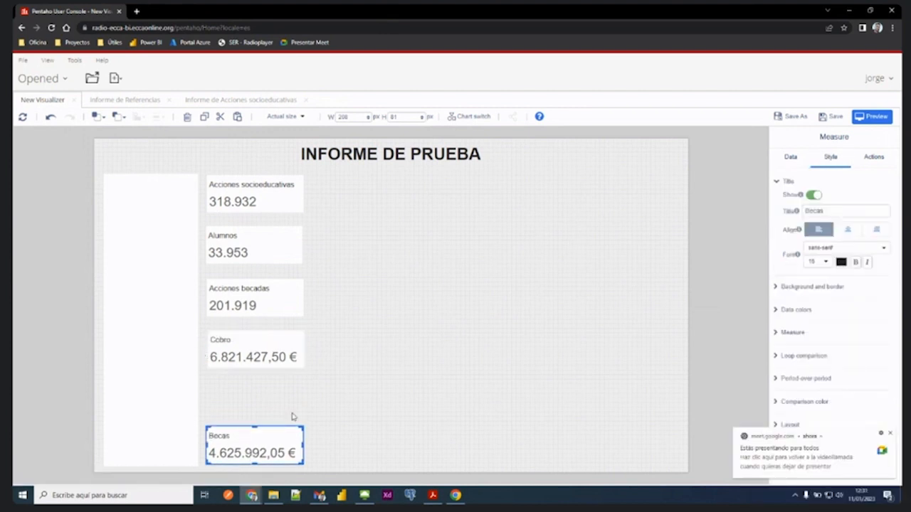
click(337, 405)
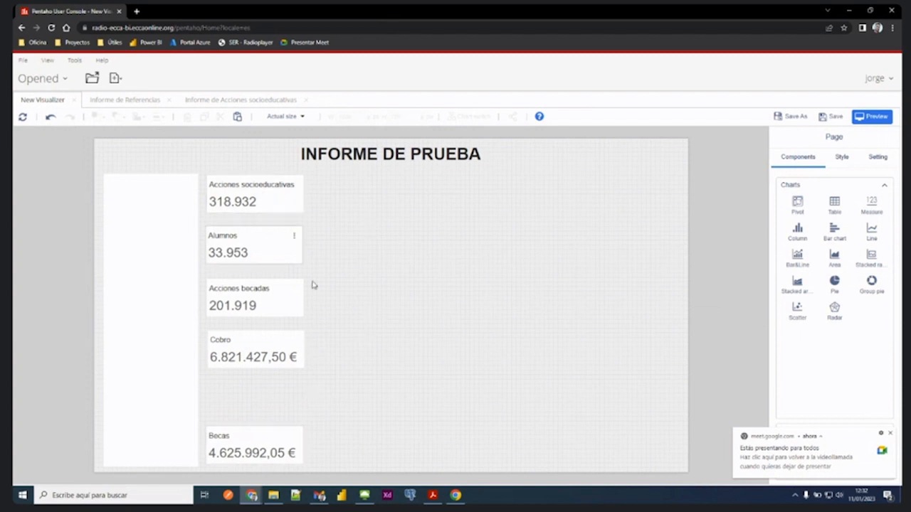
click(256, 442)
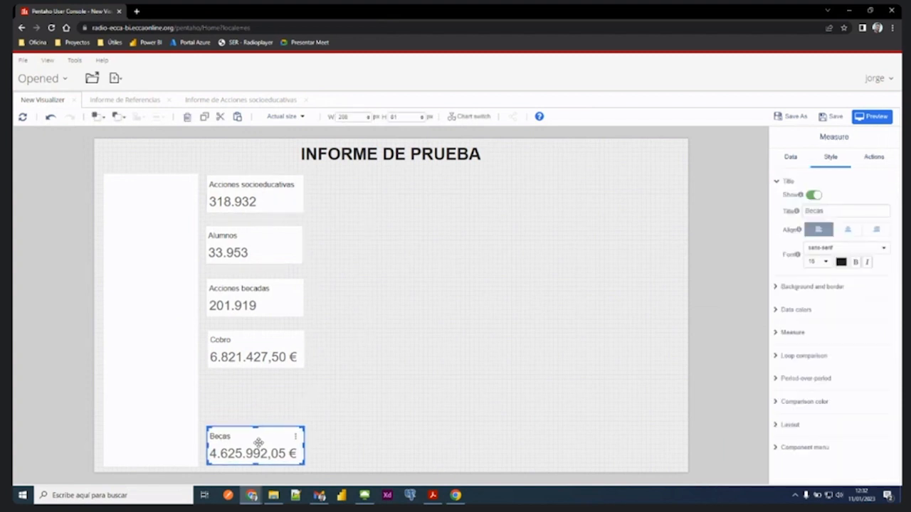
click(355, 392)
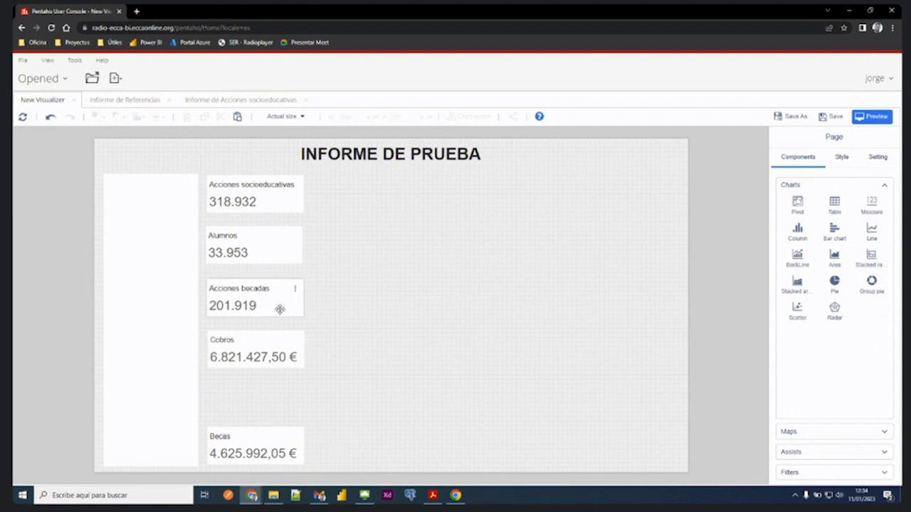
- Shift the Cobros, Acciones becadas and Alumnos cards rightward by uneven amounts so the column of cards is misaligned
drag(239, 346, 261, 347)
drag(252, 295, 256, 296)
drag(257, 240, 290, 235)
click(395, 317)
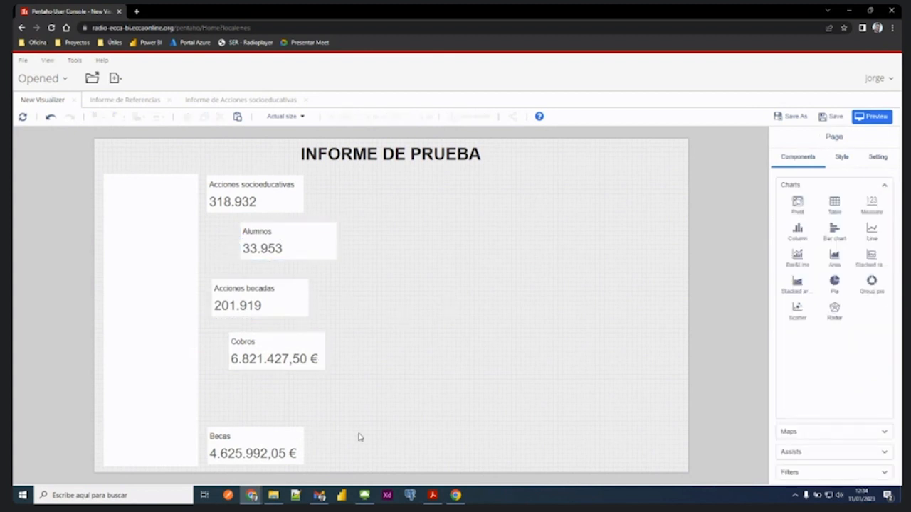
click(258, 449)
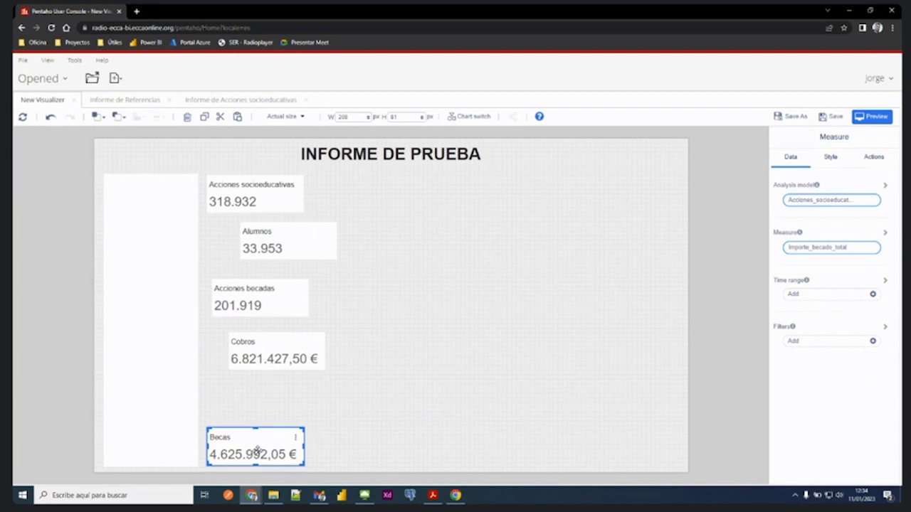
click(355, 436)
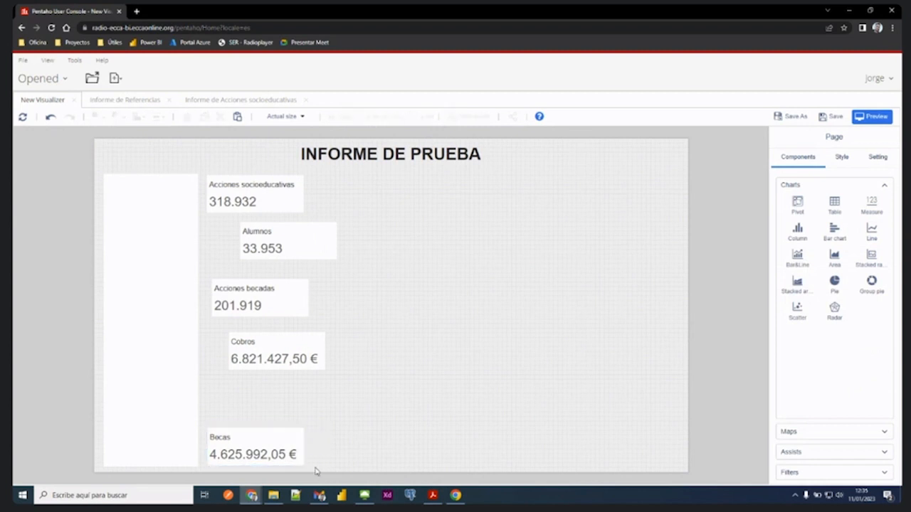
- Select all five Measure cards together and align their left edges
drag(316, 472, 223, 195)
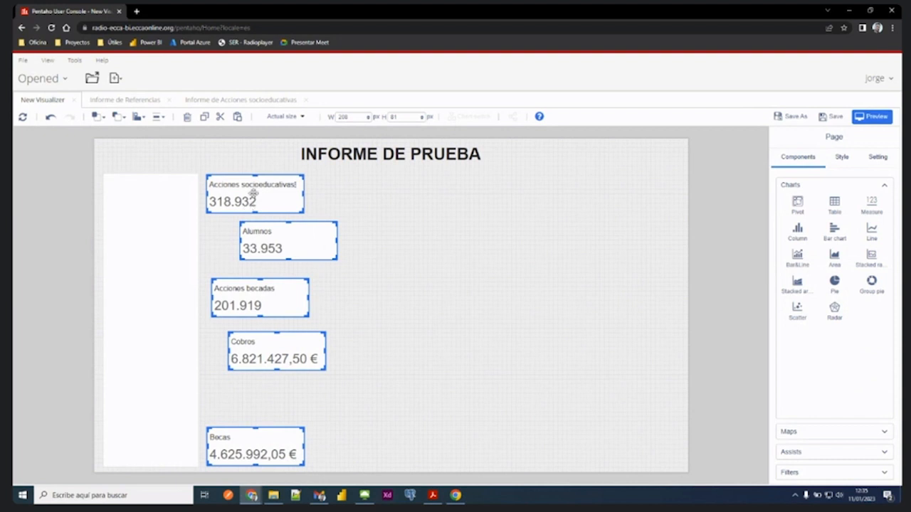
click(139, 117)
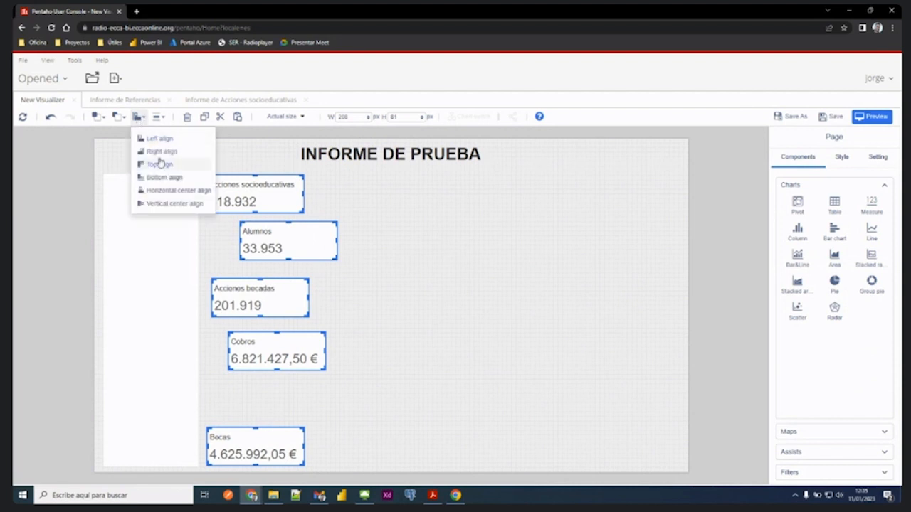
click(160, 118)
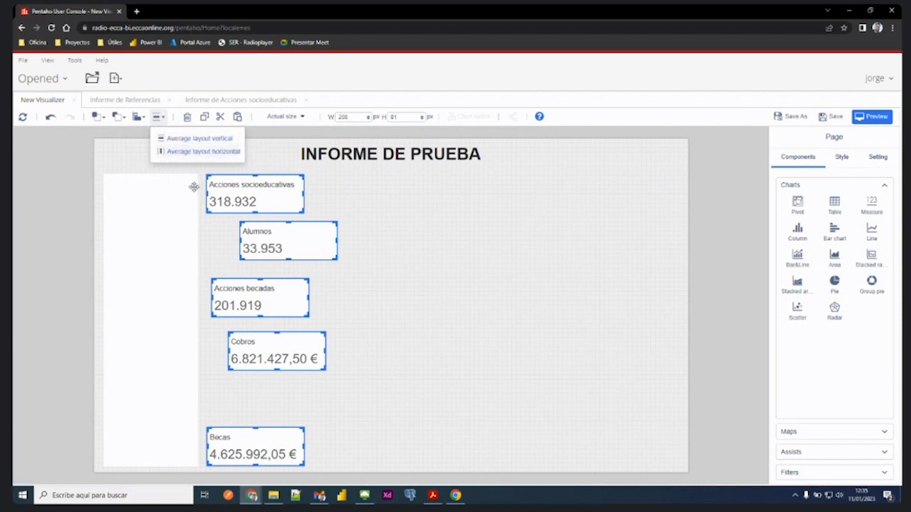
click(145, 123)
click(142, 119)
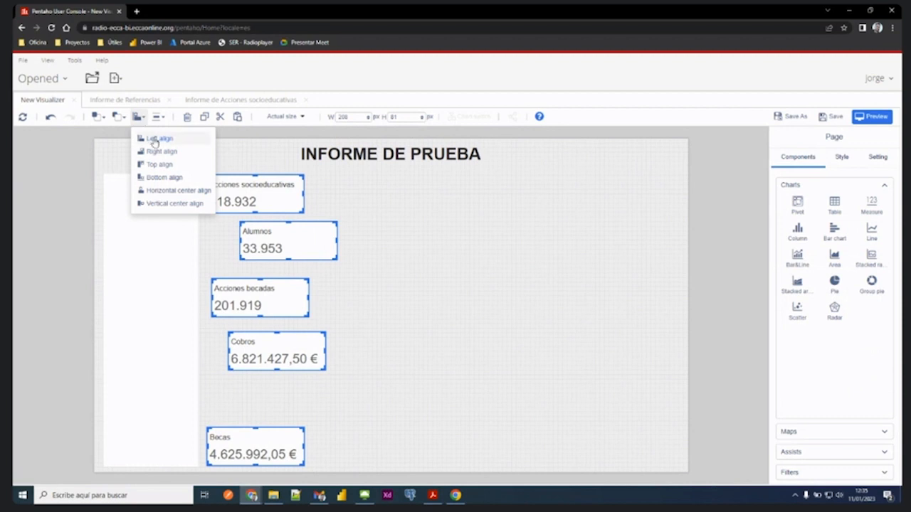
click(154, 140)
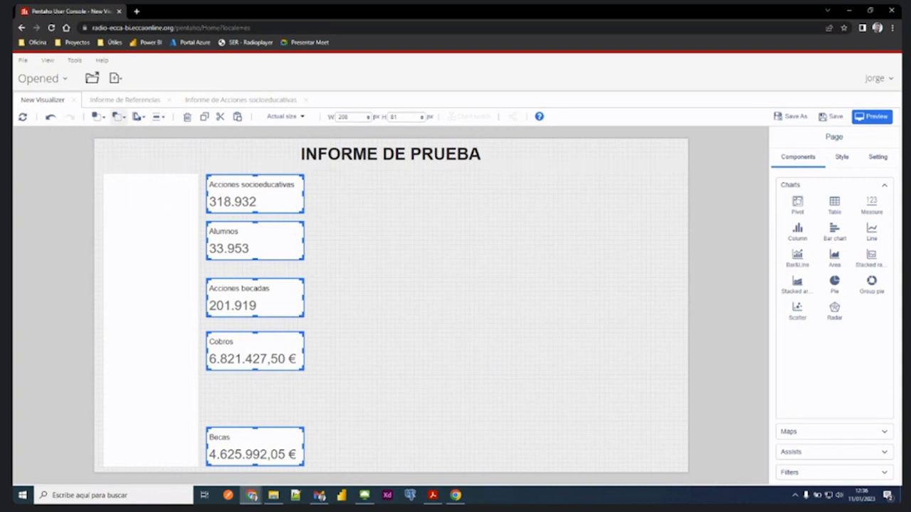
- Distribute the five selected Measure cards evenly in the vertical direction, then deselect them and dismiss the presentation notification
click(160, 118)
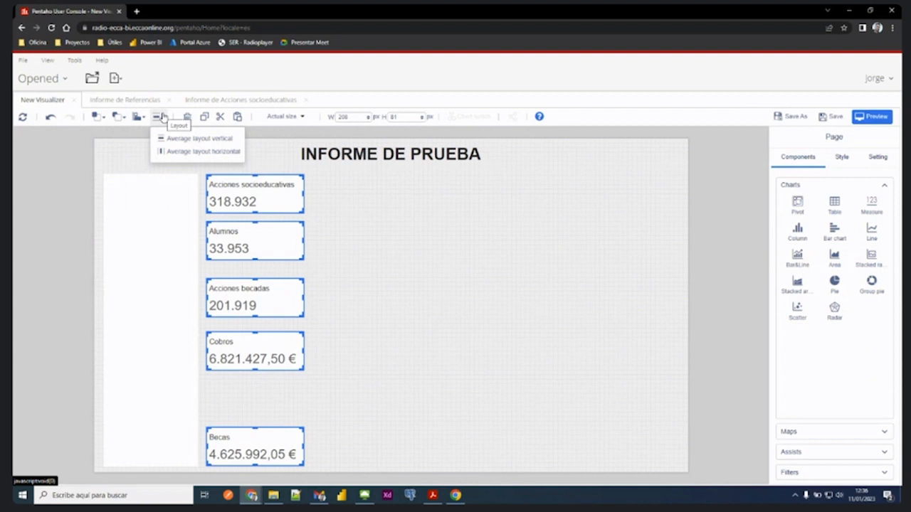
click(134, 118)
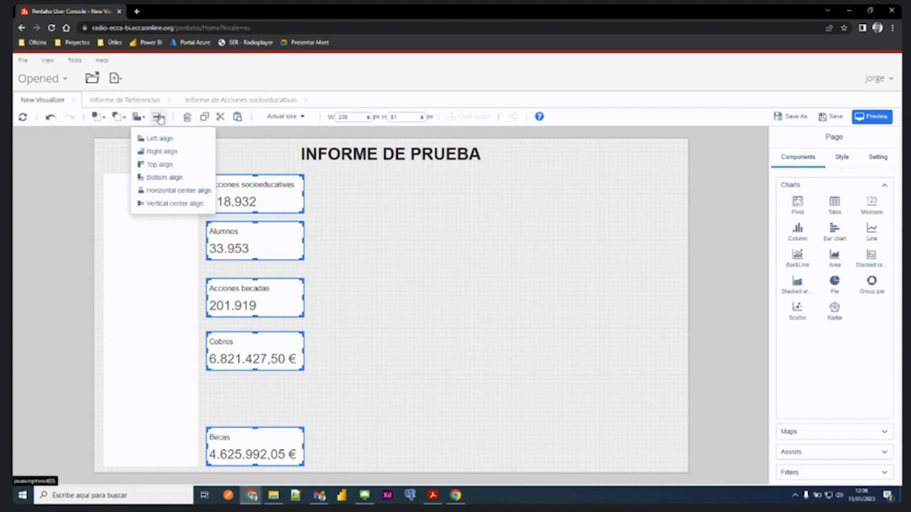
click(160, 116)
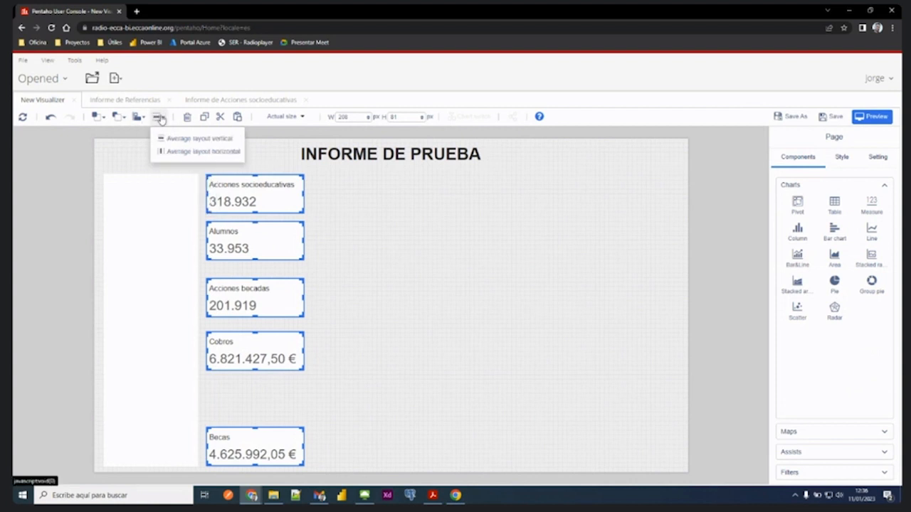
click(205, 140)
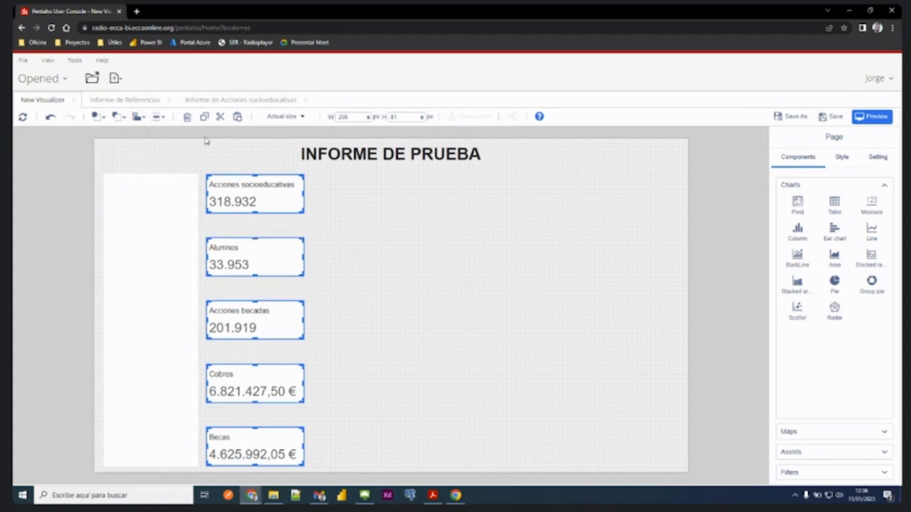
click(375, 337)
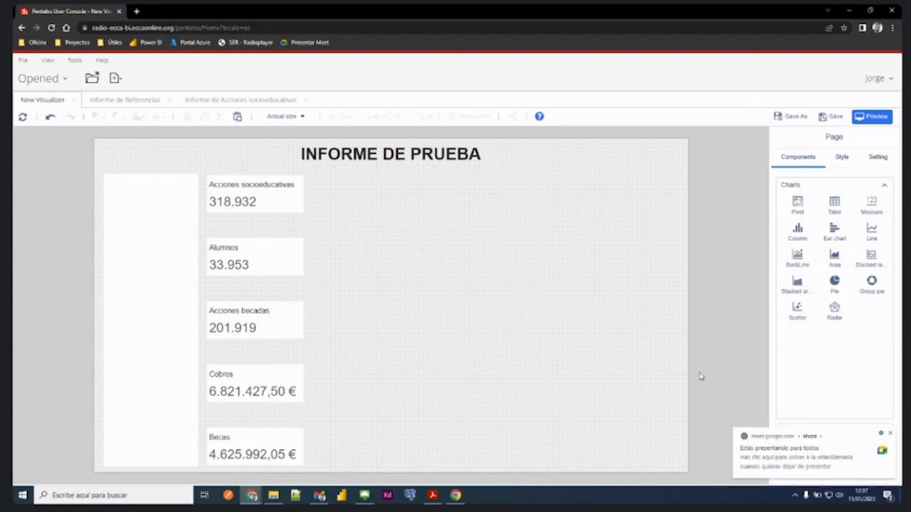
click(890, 434)
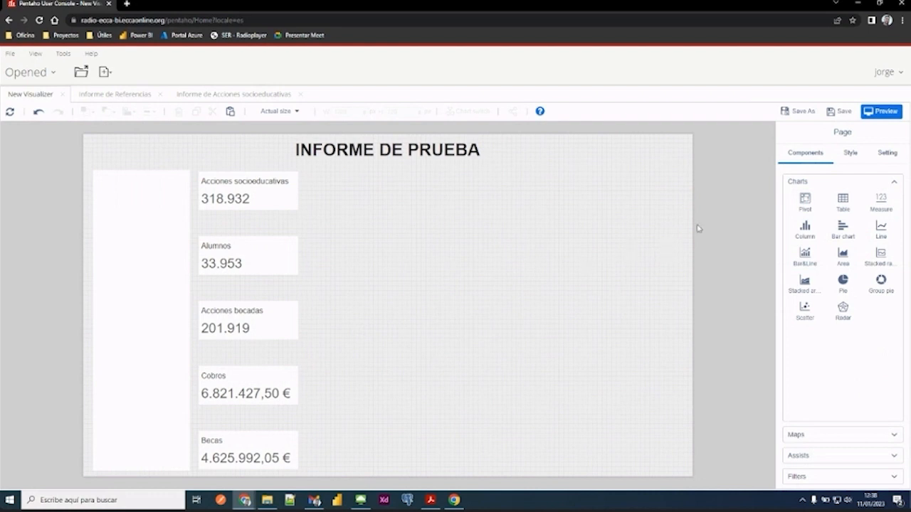
- Draw a Pivot component about 800 by 360 px beside the lower three cards, extending to the page's far edge
click(804, 204)
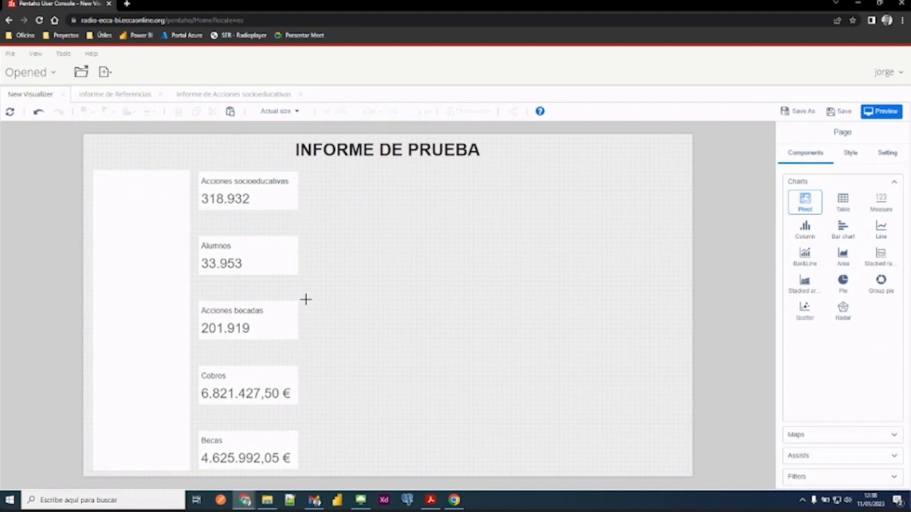
drag(305, 299, 686, 470)
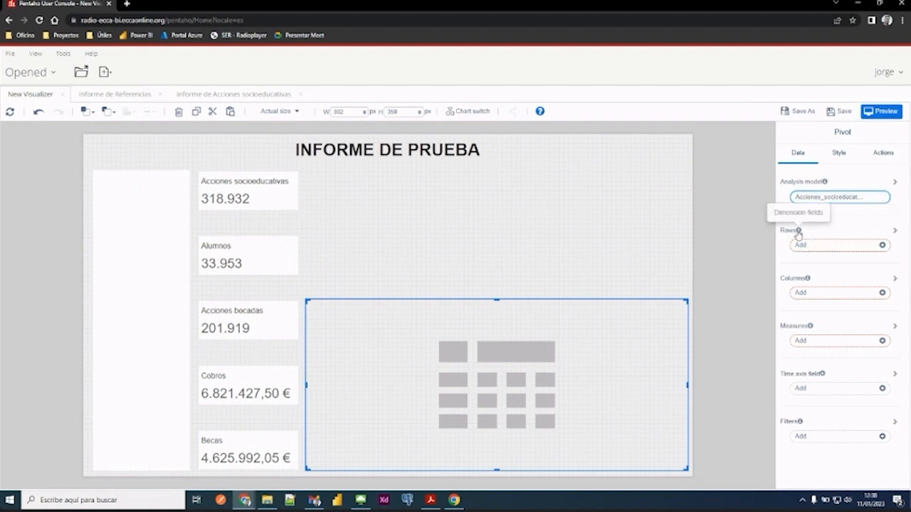
- Examine the dimensions available for the pivot's rows in the Acciones_socioeducativas analysis model
mouse_move(799, 235)
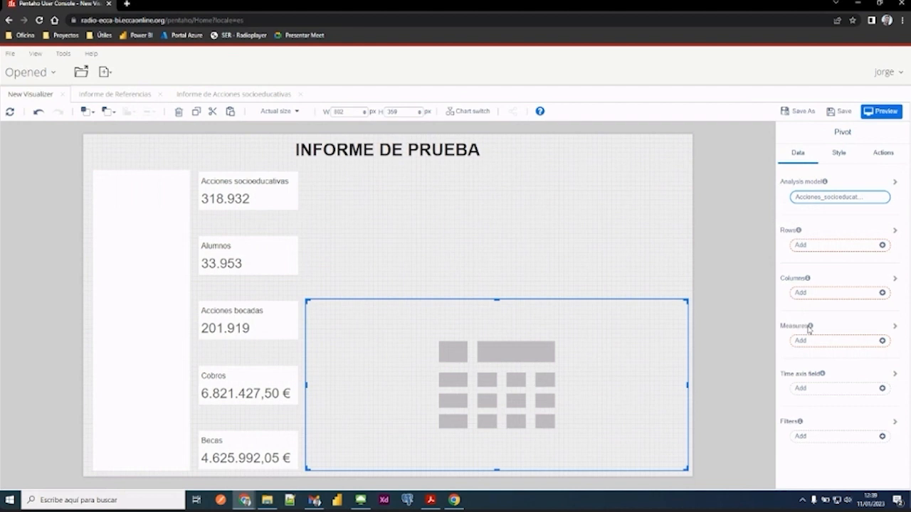
click(801, 246)
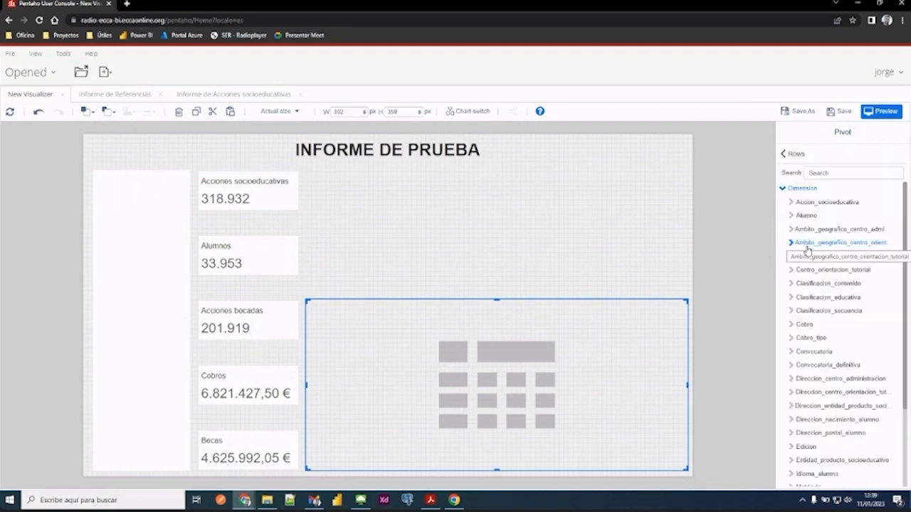
click(785, 188)
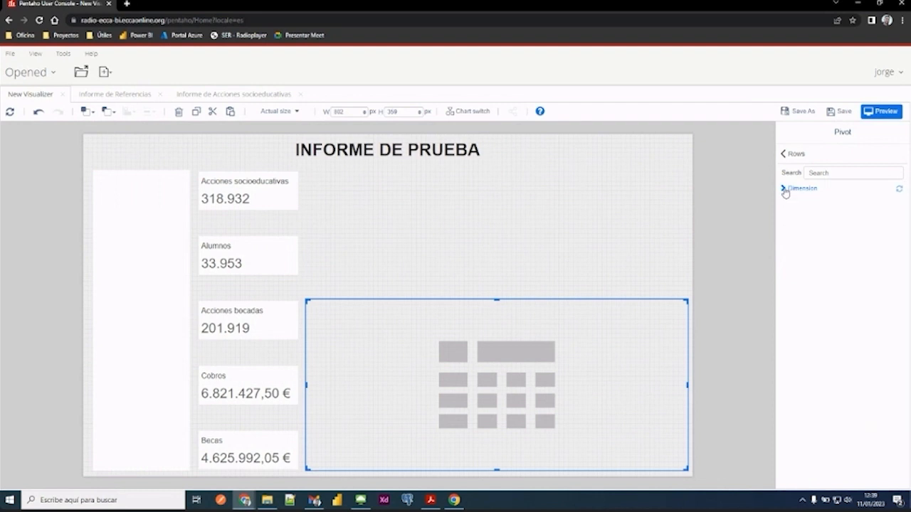
click(785, 189)
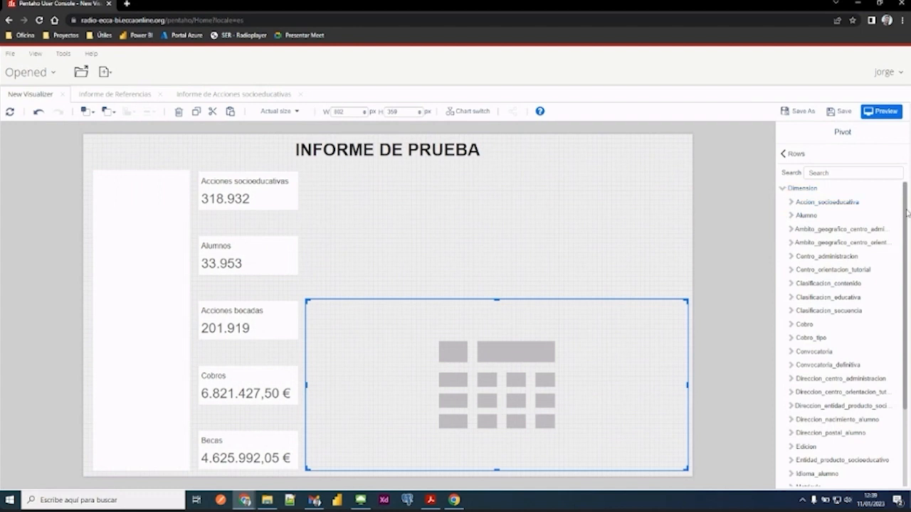
drag(907, 212, 900, 186)
drag(908, 195, 909, 287)
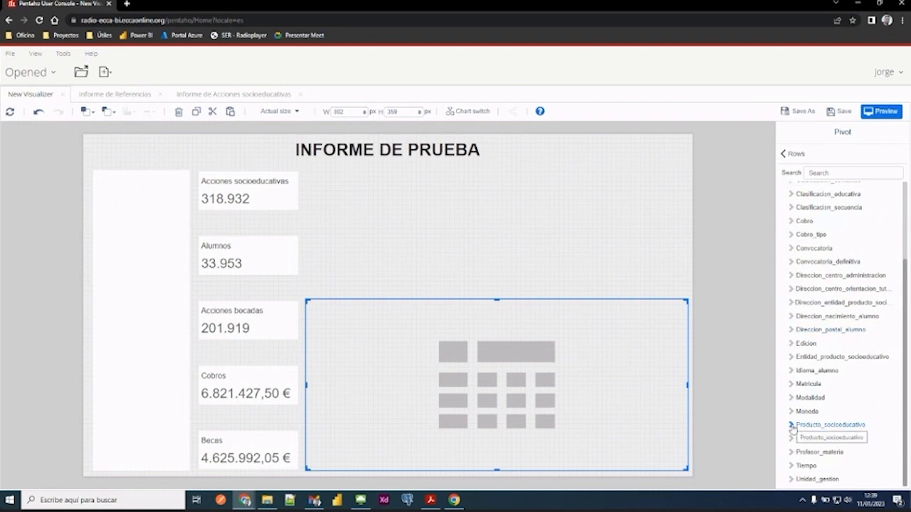
click(788, 156)
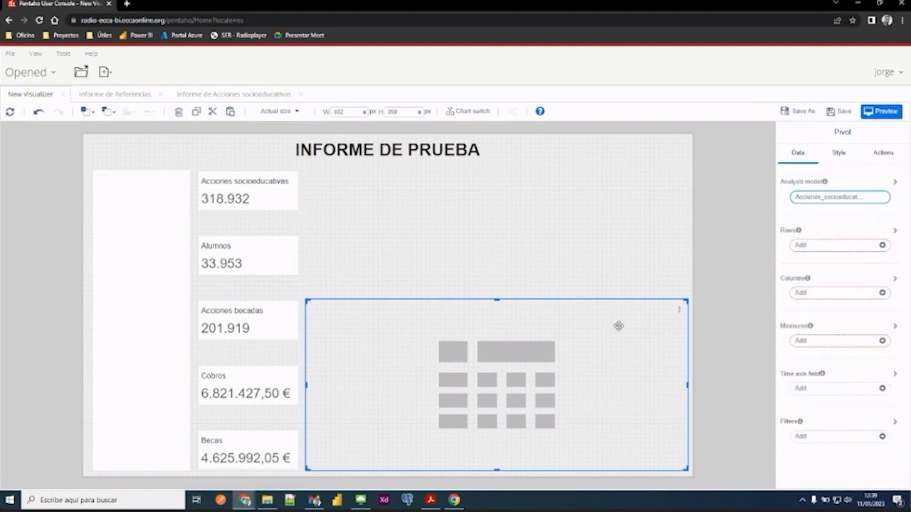
- Try to add Producto_socioeducativo_supra_producto_nivel_1 from the Producto_socioeducativo dimension as the pivot's row field
click(809, 246)
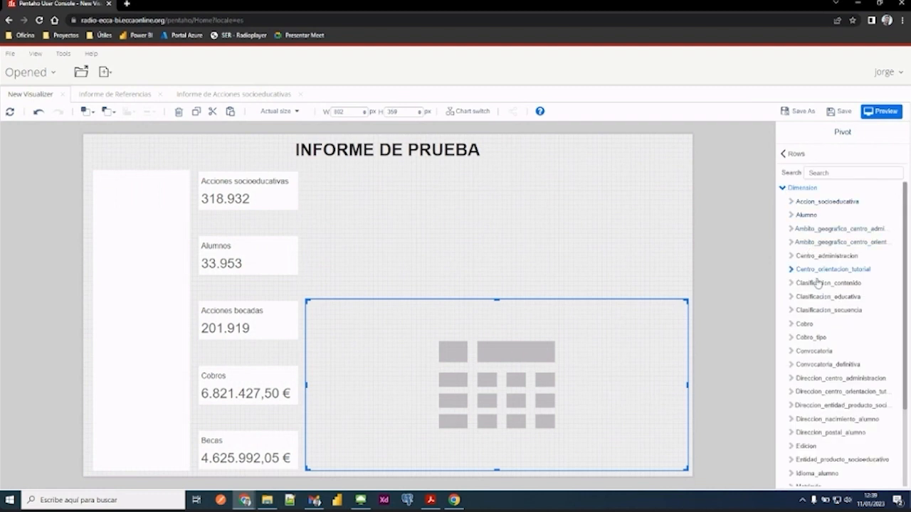
scroll(818, 284, down, 3)
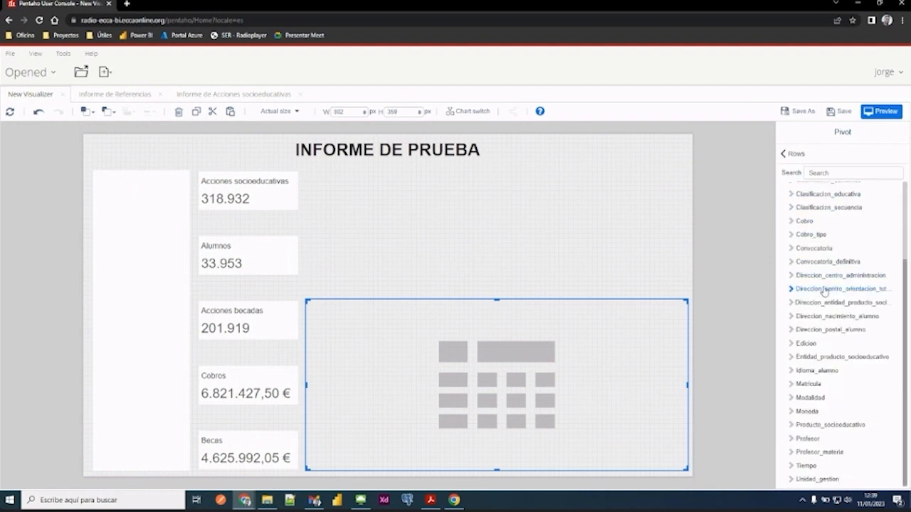
click(792, 425)
scroll(797, 325, down, 3)
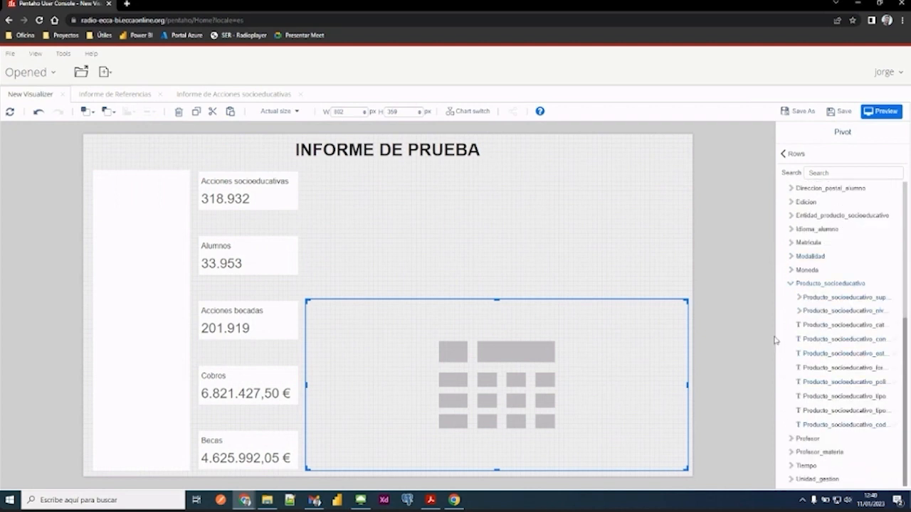
click(799, 298)
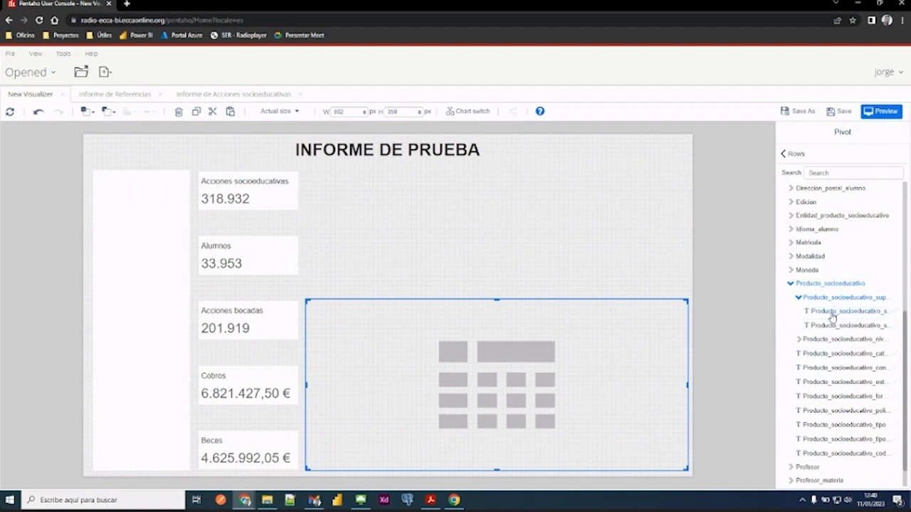
click(832, 317)
scroll(832, 319, down, 5)
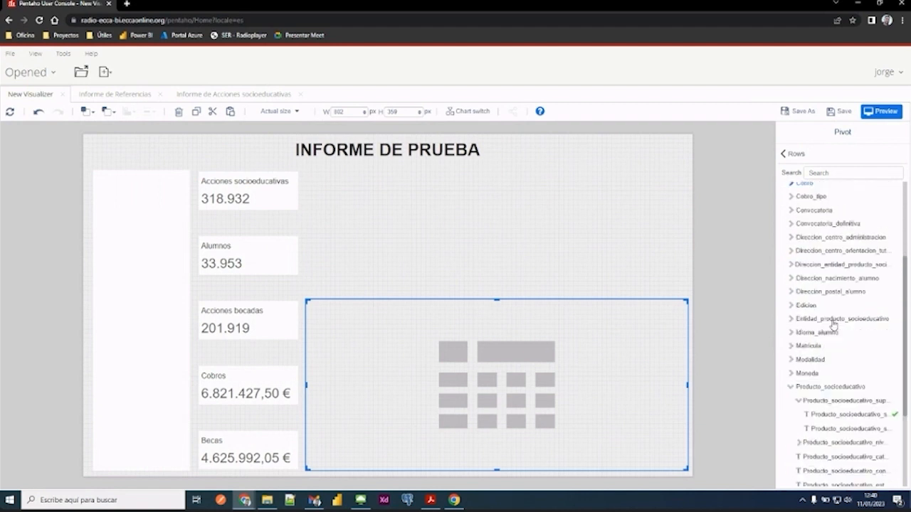
click(847, 298)
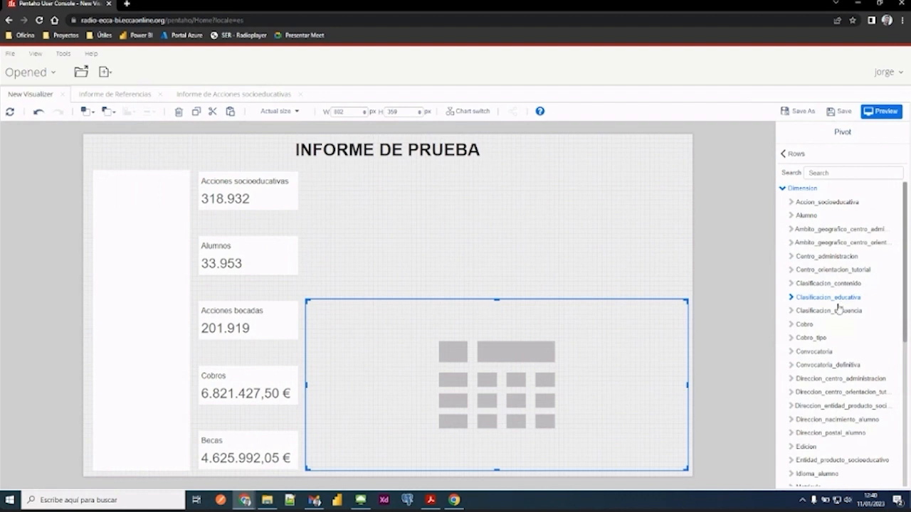
scroll(838, 309, down, 1)
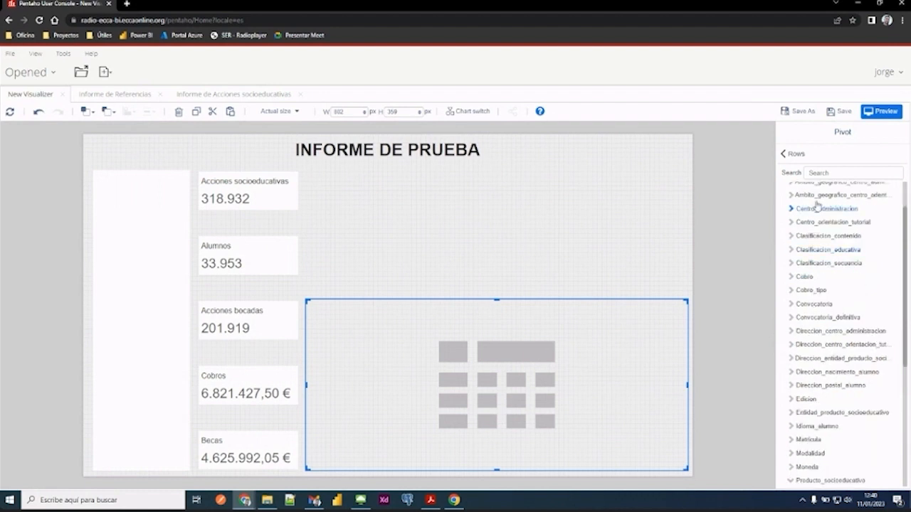
click(785, 155)
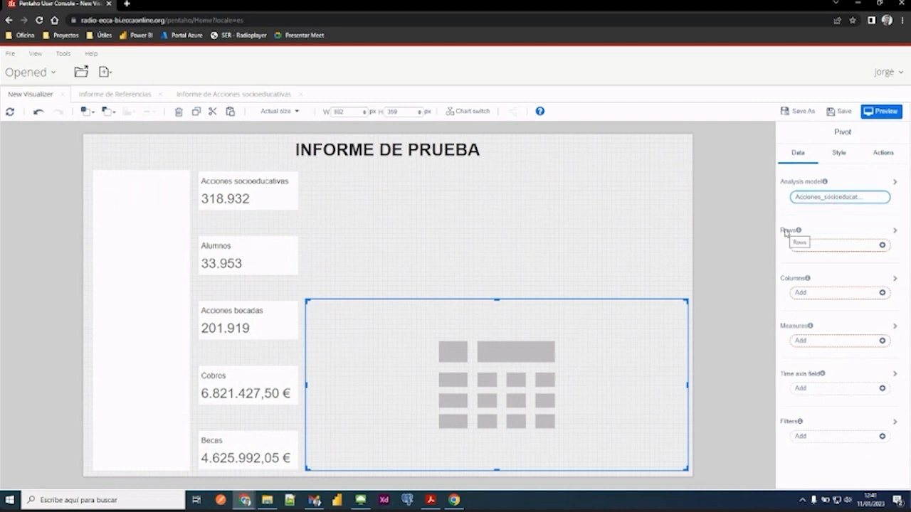
- Add Producto_socioeducativo_supra_producto_nivel_1 and Producto_socioeducativo_supra_producto_nivel_2 from the Producto_socioeducativo dimension as the pivot's row fields
click(816, 245)
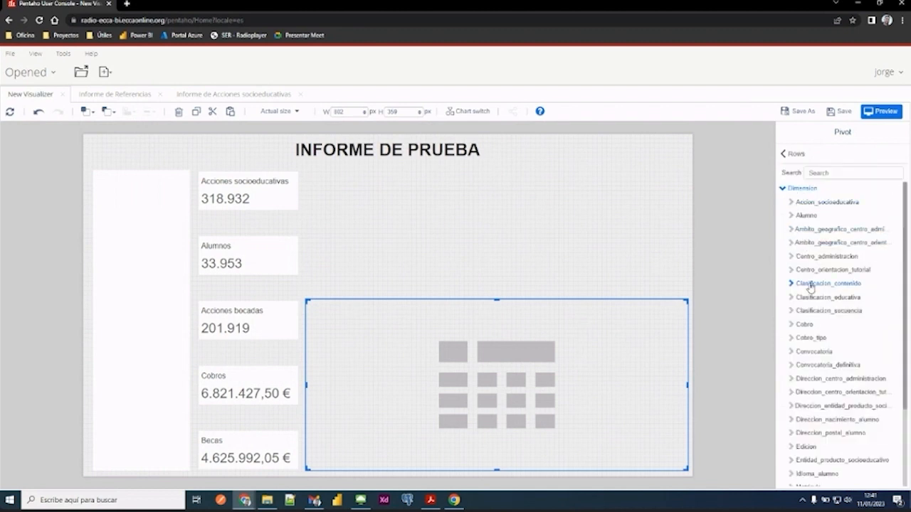
scroll(810, 287, down, 3)
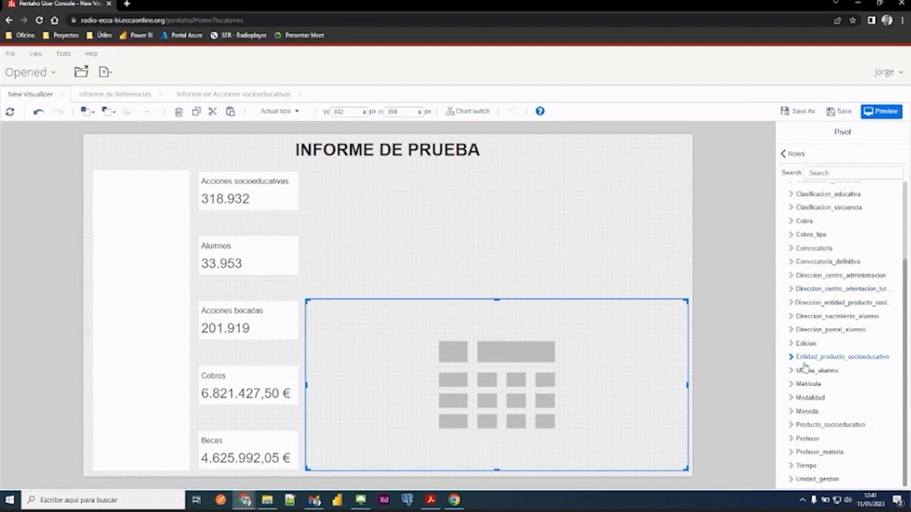
click(791, 426)
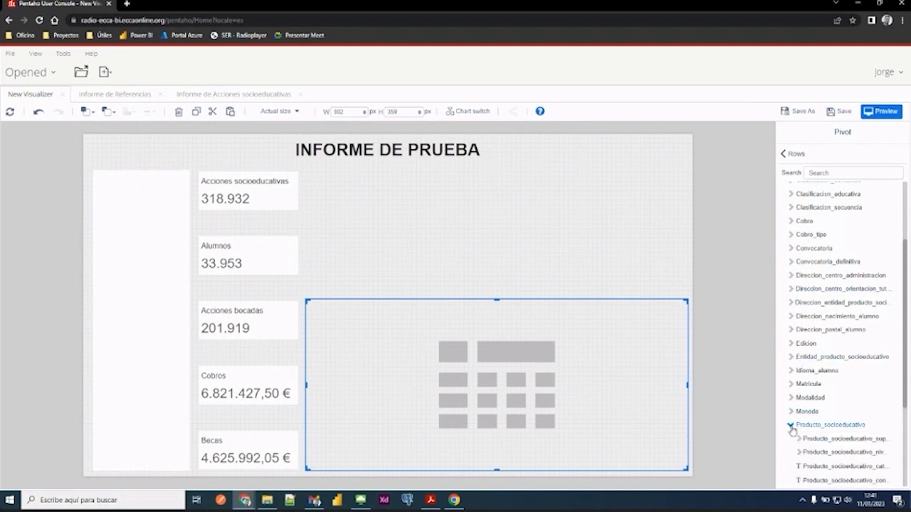
scroll(792, 431, down, 4)
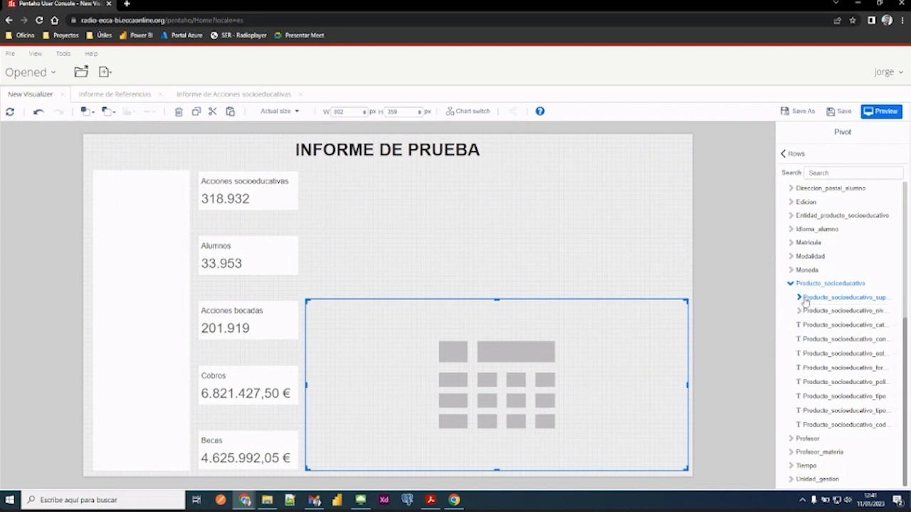
click(799, 297)
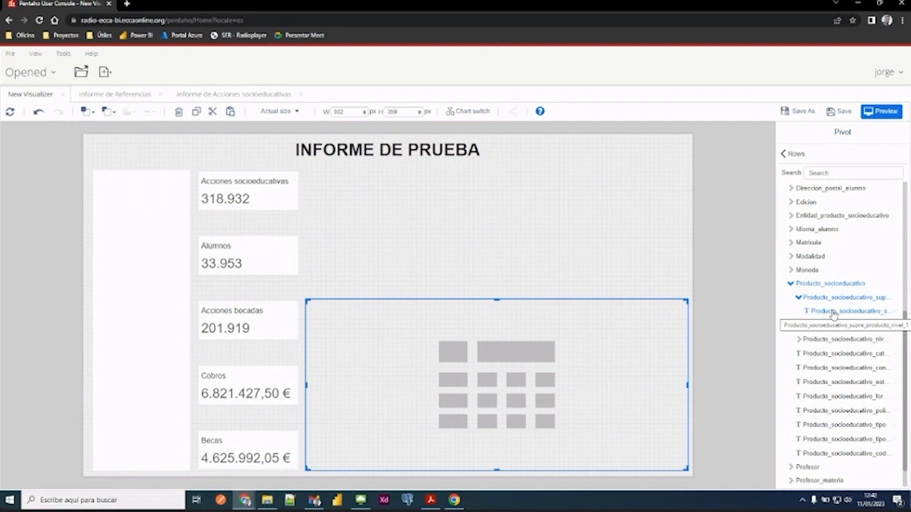
scroll(833, 314, up, 5)
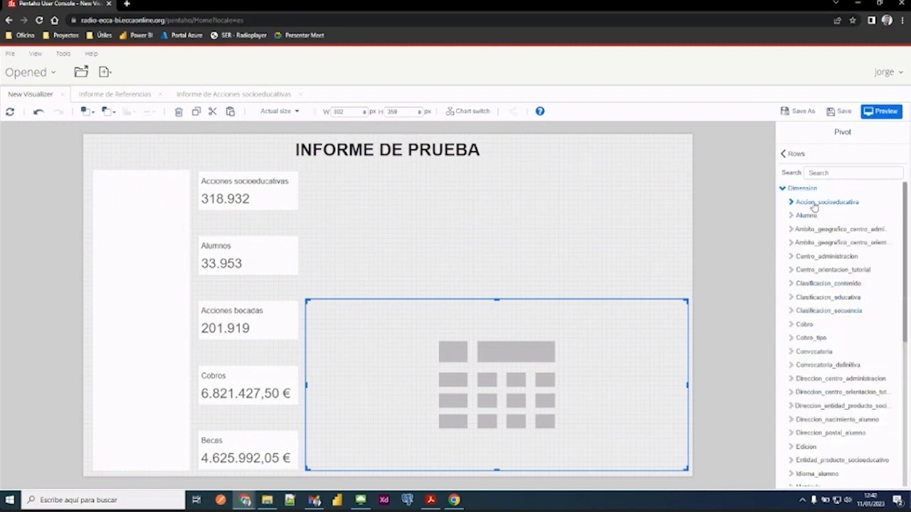
scroll(825, 245, down, 5)
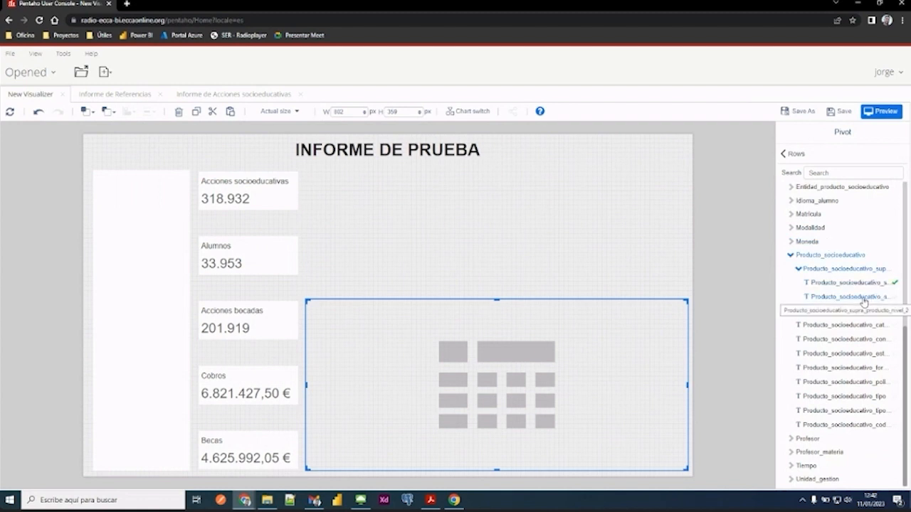
scroll(864, 302, up, 5)
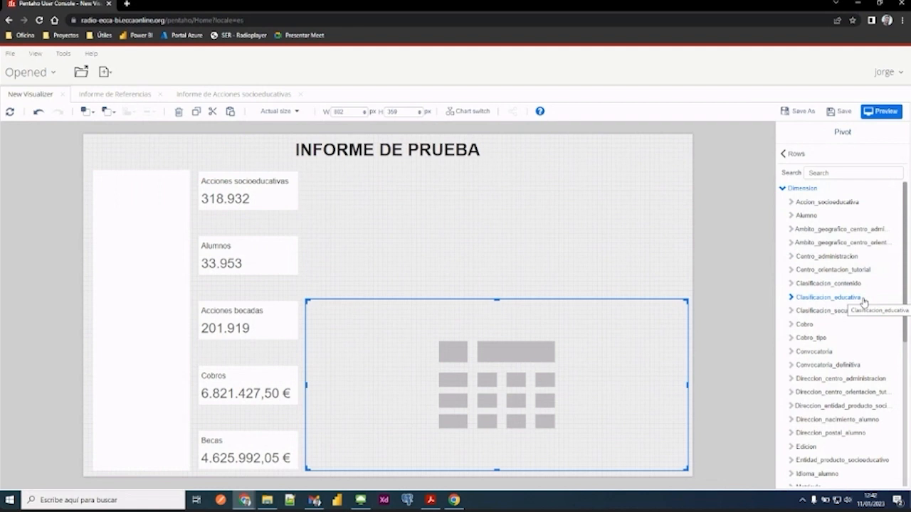
click(784, 155)
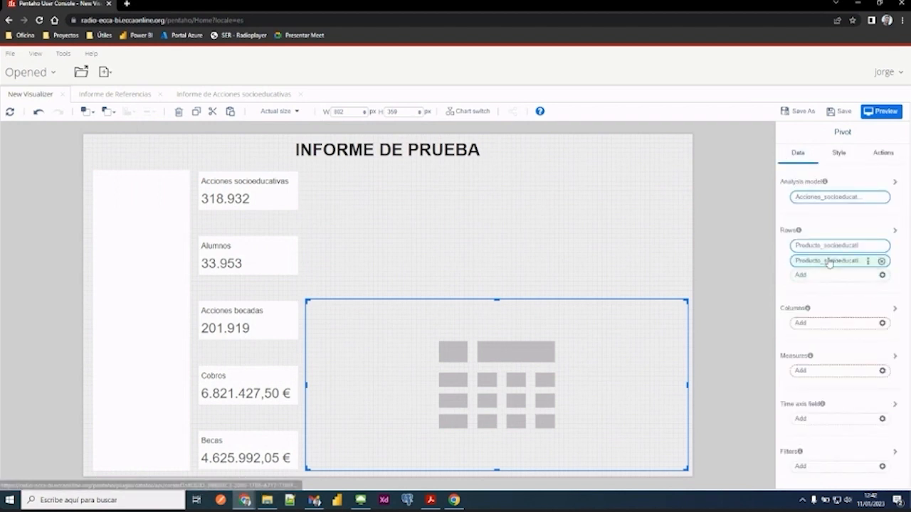
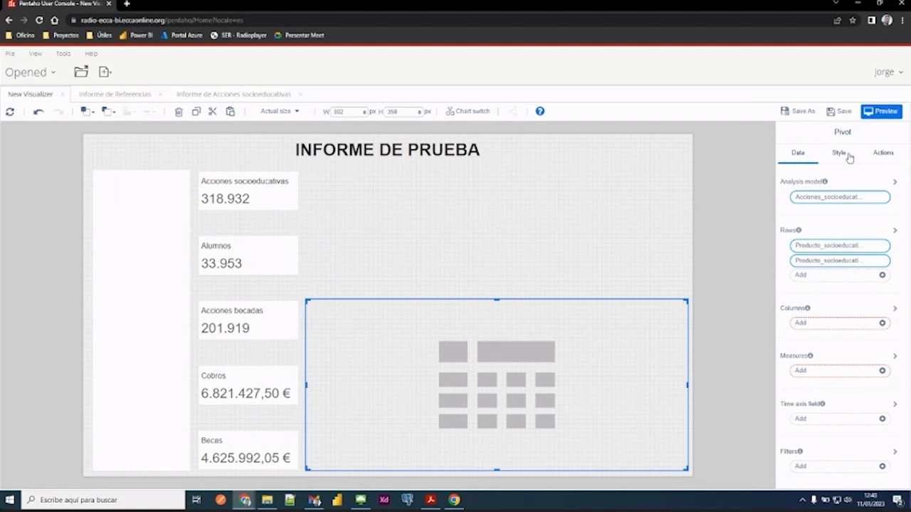
- Examine the Informe de Acciones socioeducativas report as a reference and return to the test report
click(224, 93)
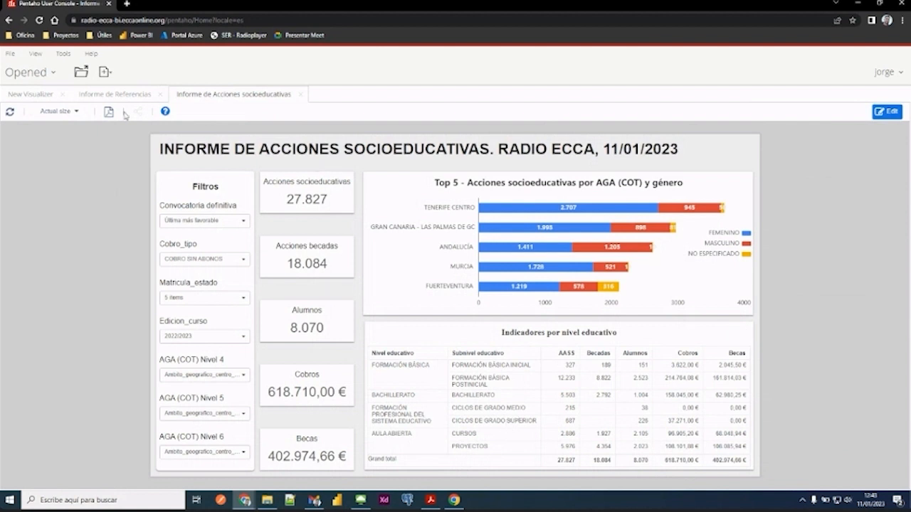
click(32, 96)
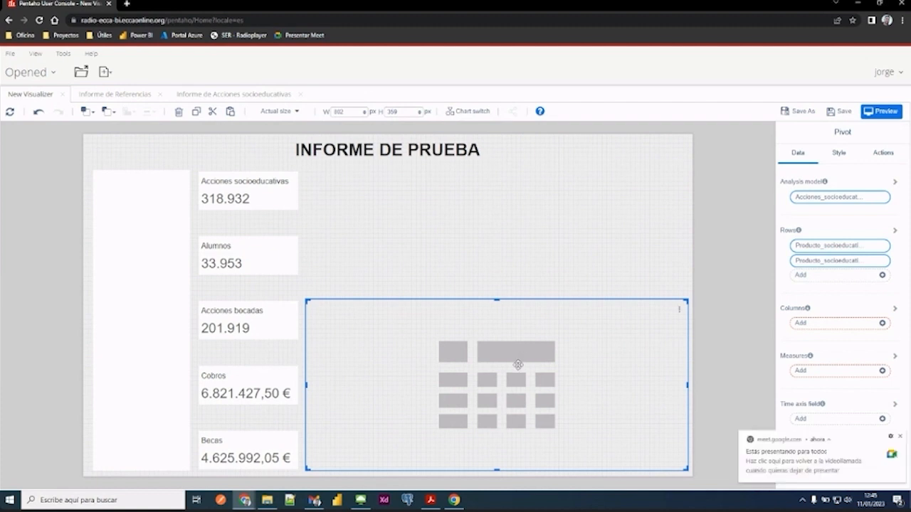
click(900, 435)
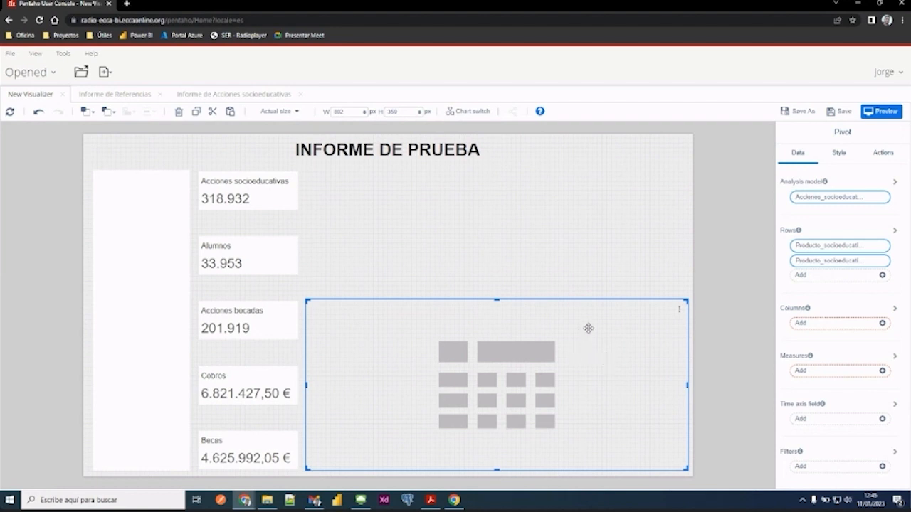
- Add Numero_acciones_socioeducativas and Numero_alumnos as the pivot's measures
click(833, 371)
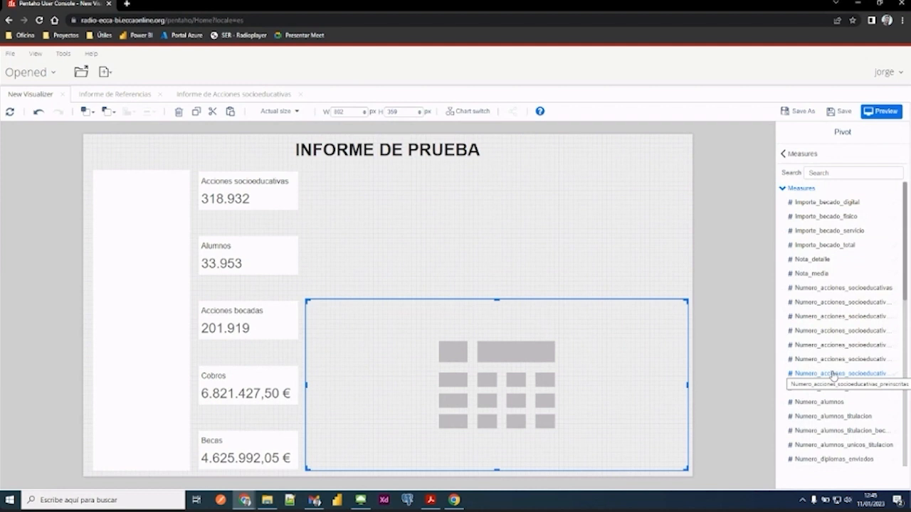
click(825, 292)
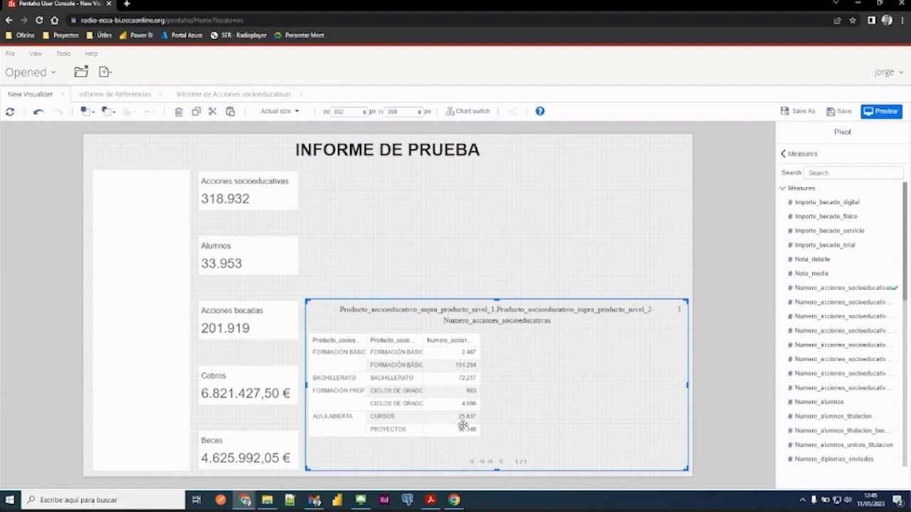
click(507, 343)
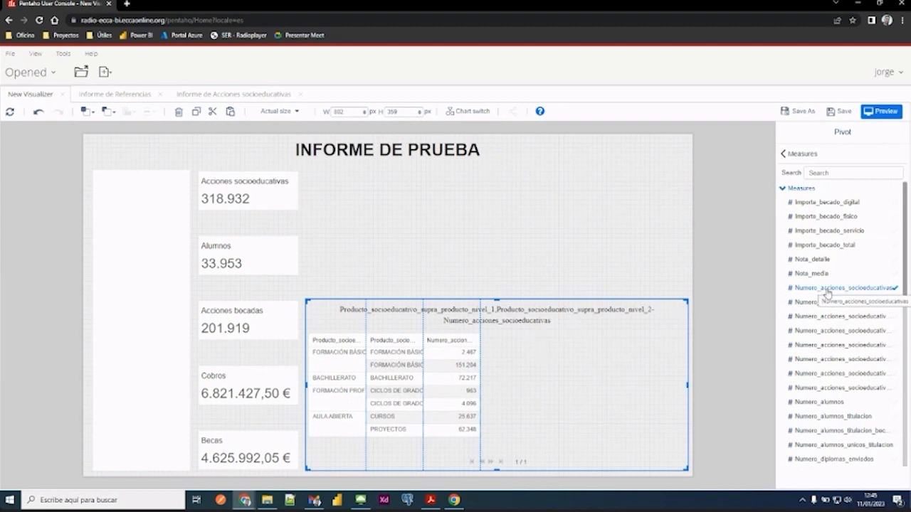
click(813, 403)
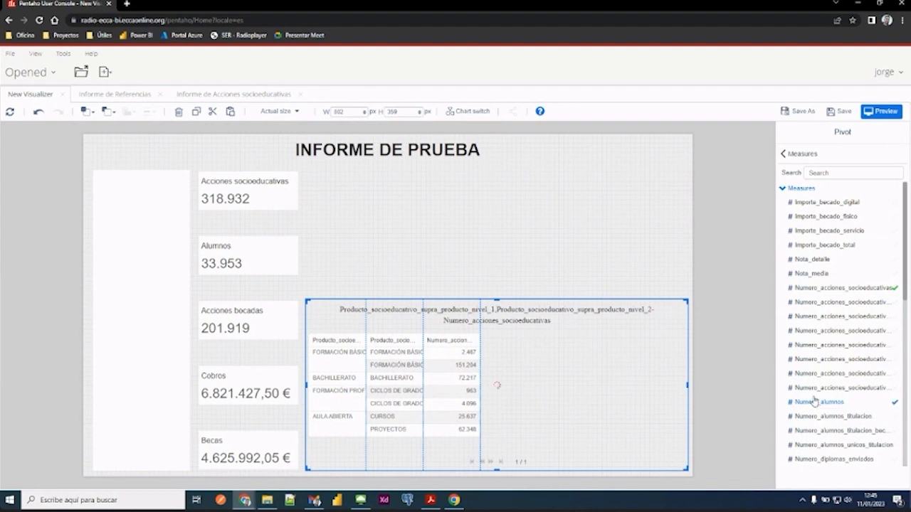
- Add Precio_sin_descuento and Importe_becado_total to the pivot's measures
scroll(829, 254, down, 5)
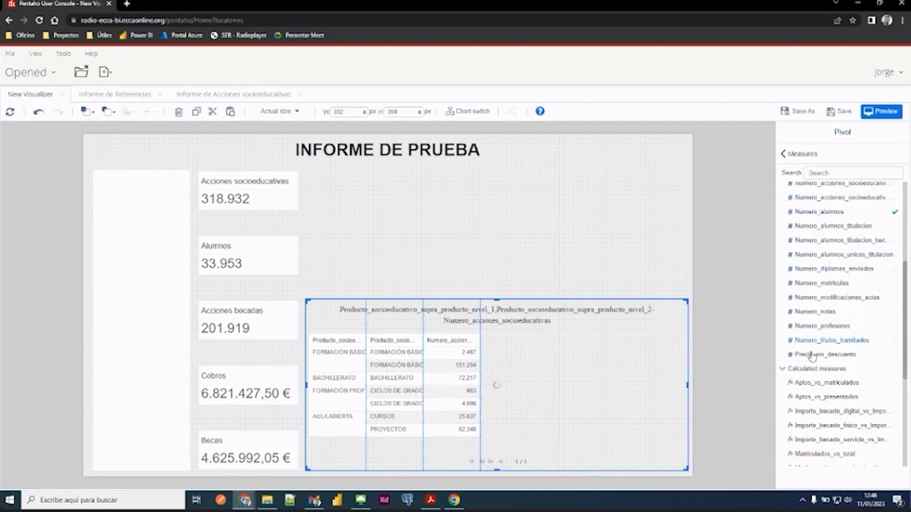
scroll(834, 214, up, 3)
scroll(826, 317, down, 2)
scroll(826, 321, down, 4)
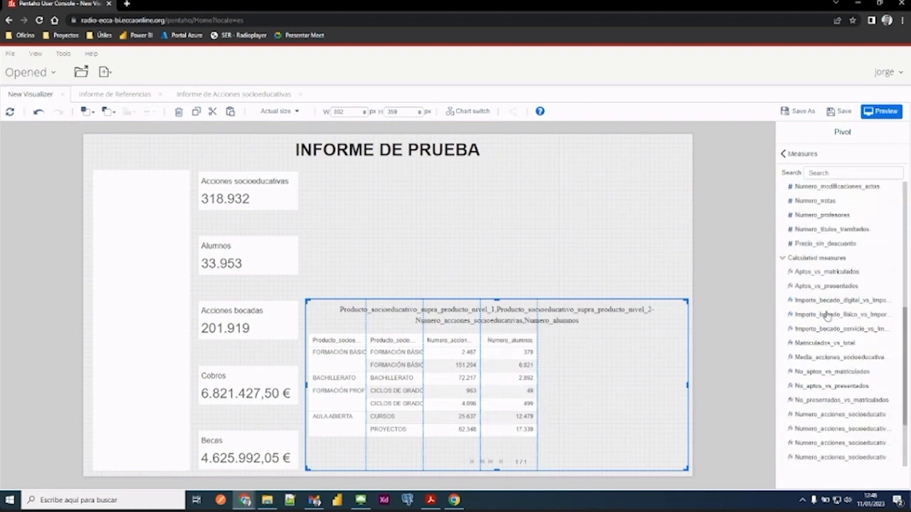
scroll(829, 284, up, 2)
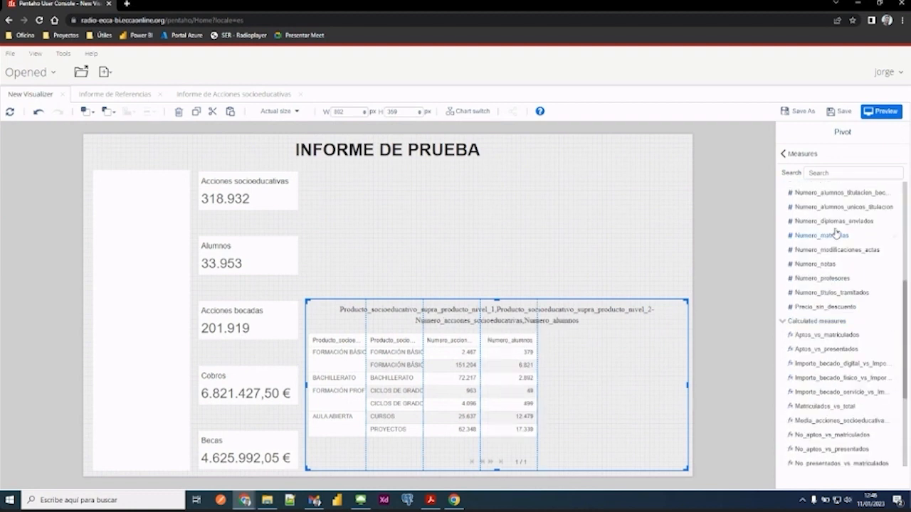
click(812, 308)
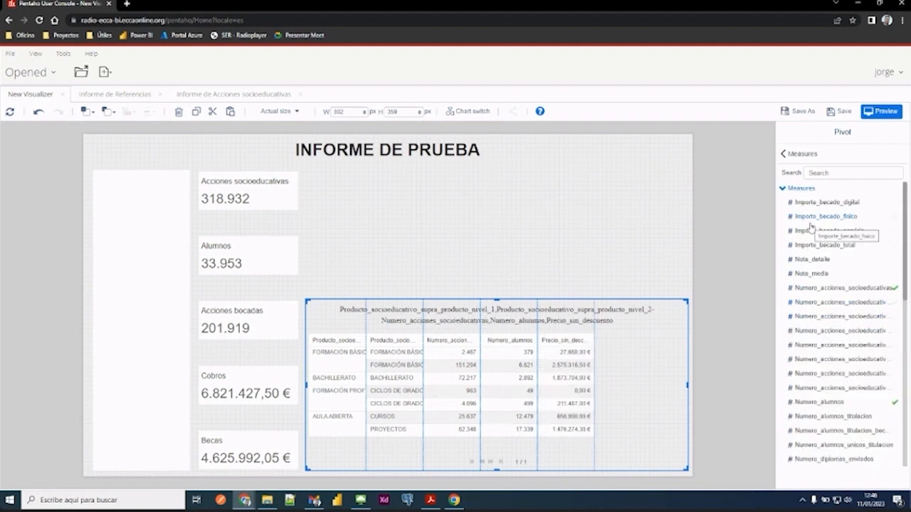
scroll(824, 263, down, 3)
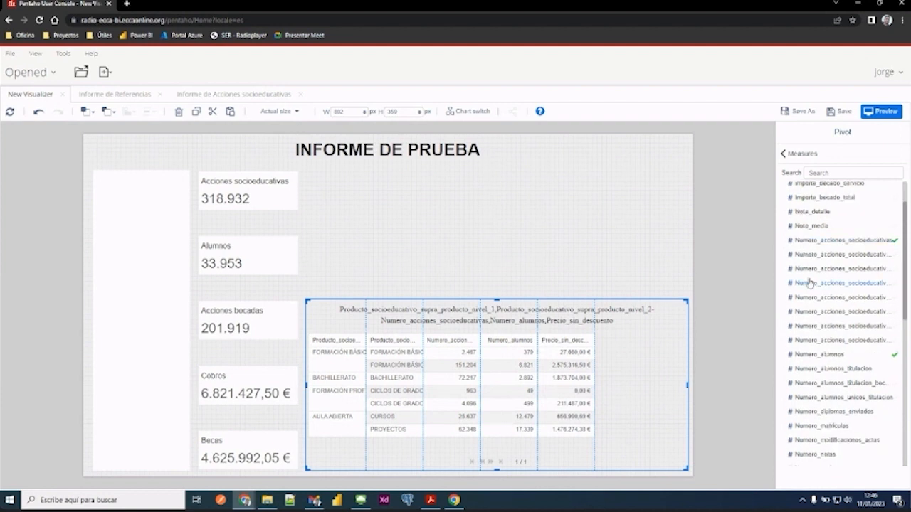
scroll(826, 228, up, 3)
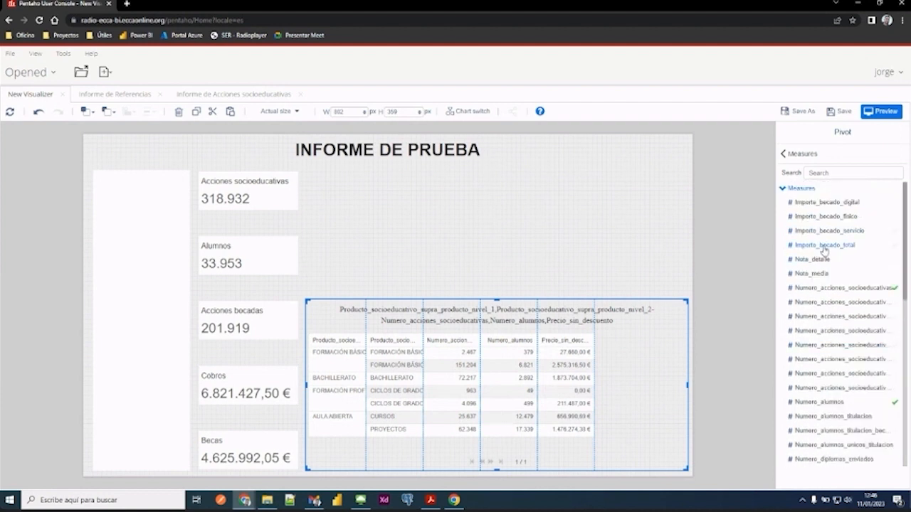
click(824, 245)
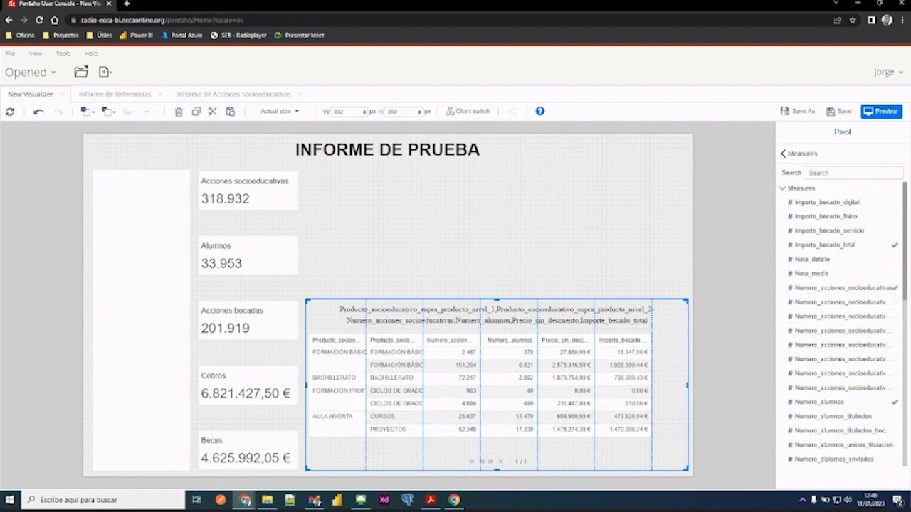
click(521, 313)
right_click(523, 318)
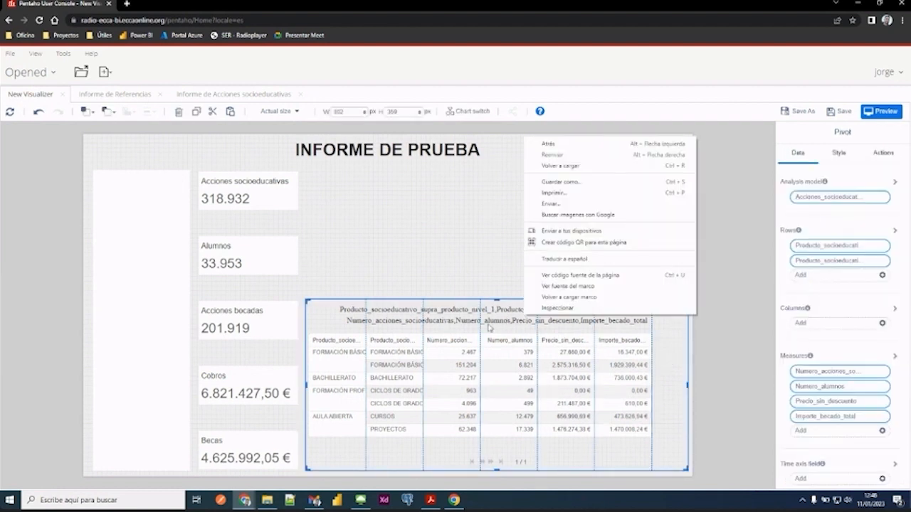
click(489, 324)
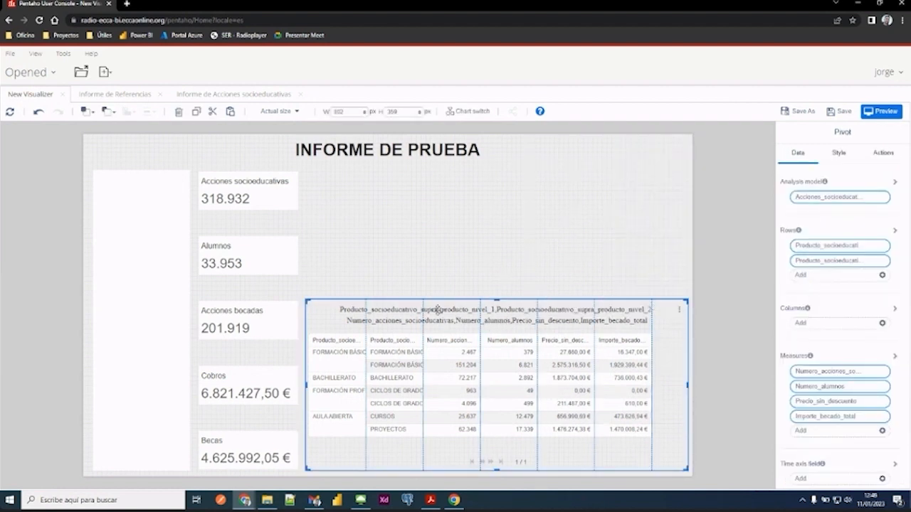
click(457, 204)
- Set the pivot's title to "Indicadores por nivel educativo"
click(341, 312)
click(840, 153)
click(793, 179)
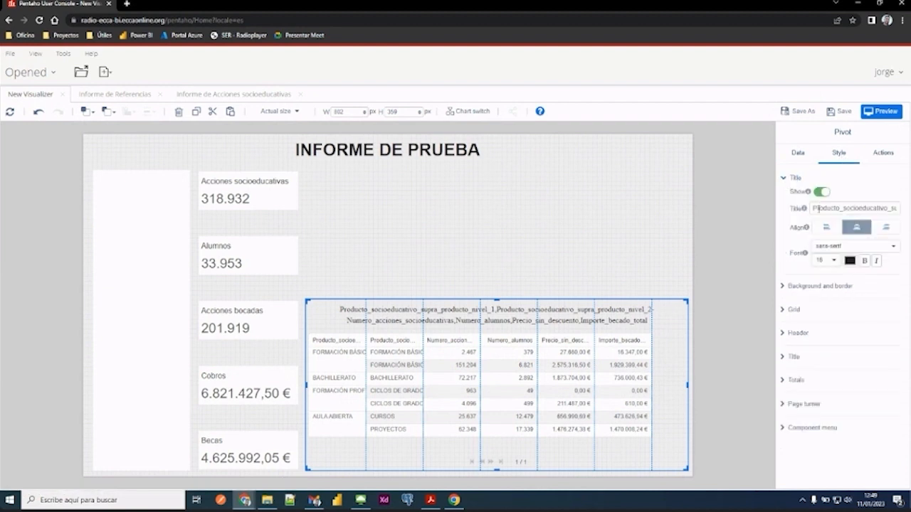
triple_click(818, 208)
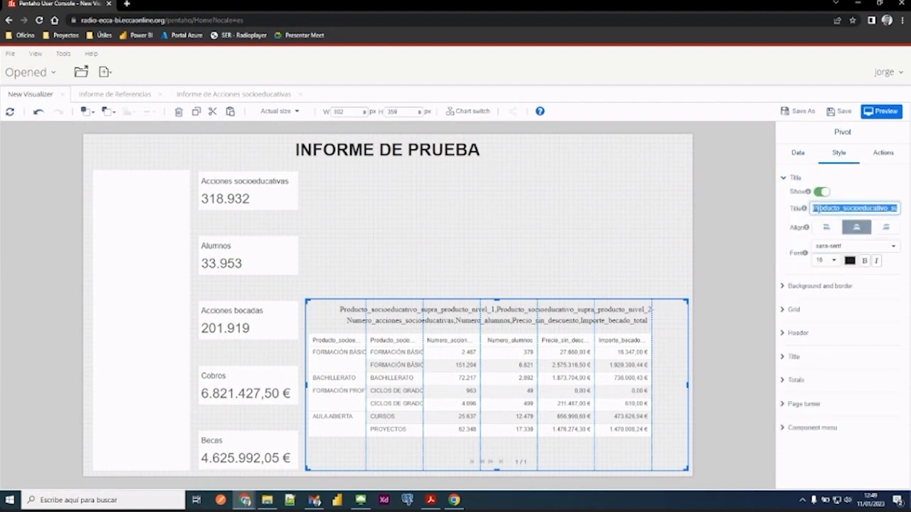
text(Info)
text(cadores por nivel)
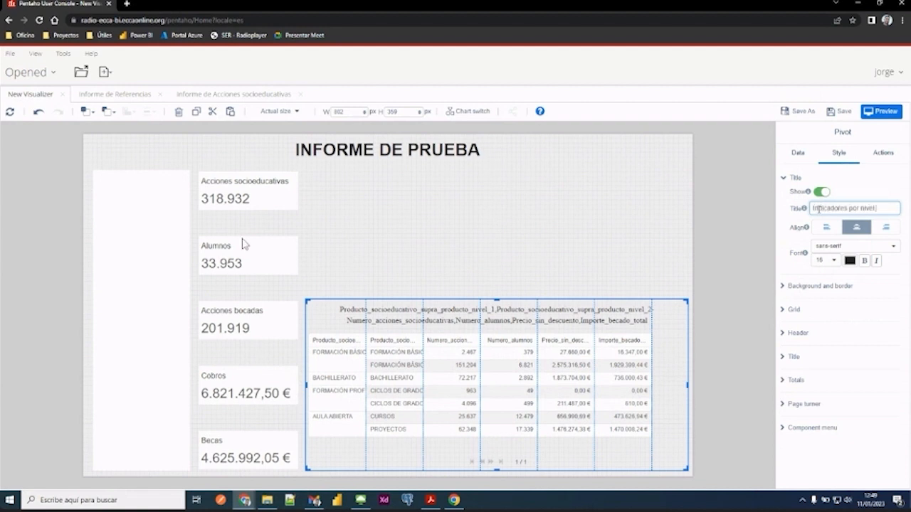
text( educativo)
click(672, 257)
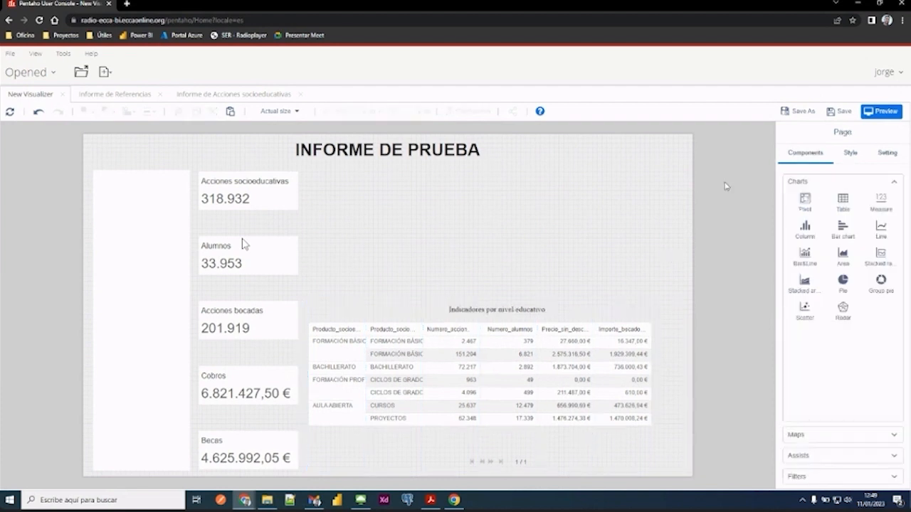
- Hide the pivot's page turner and lower the pivot's upper edge to a height of about 301 px
click(562, 306)
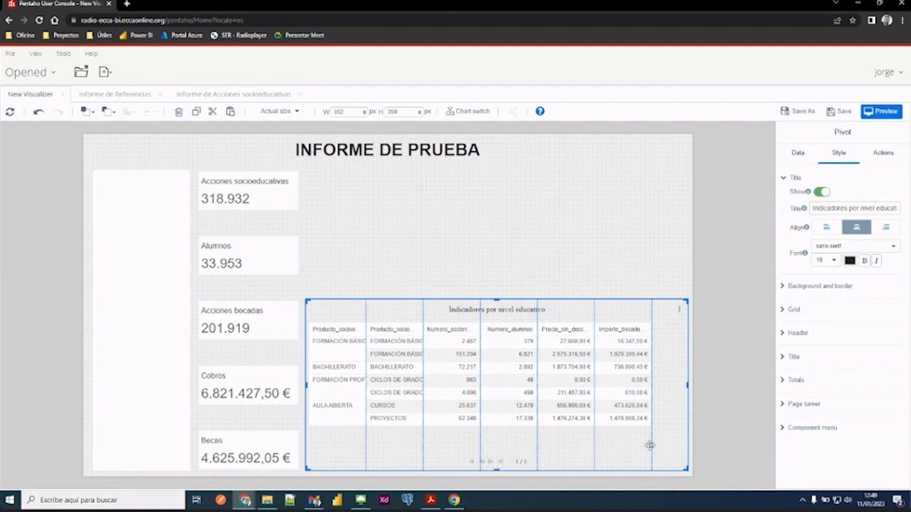
click(794, 178)
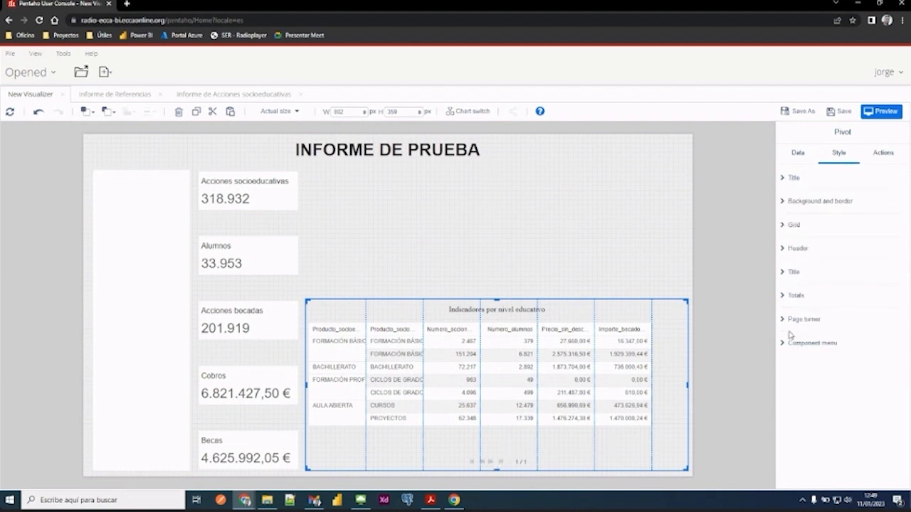
click(786, 322)
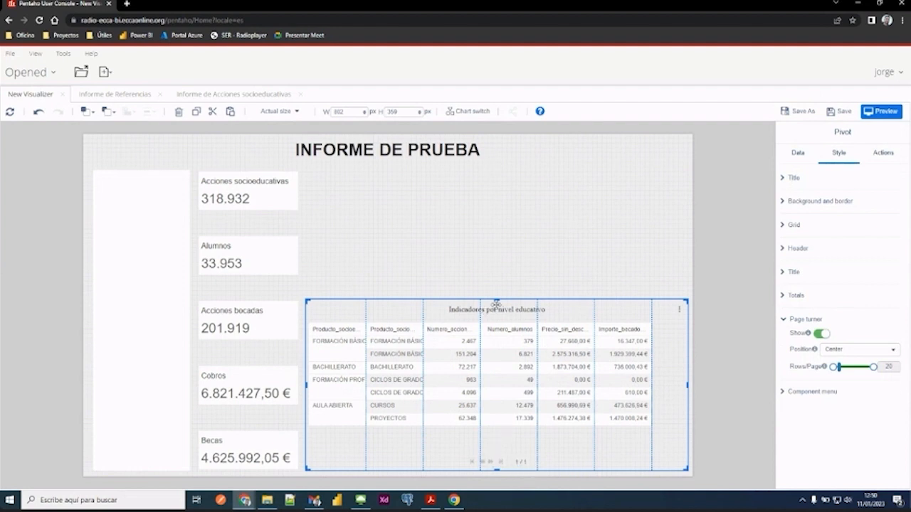
drag(496, 302, 493, 324)
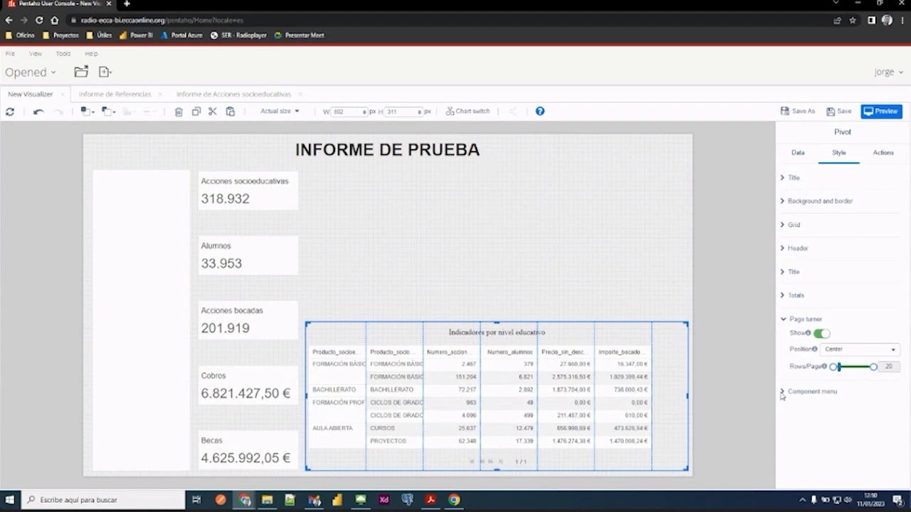
click(822, 333)
drag(498, 323, 498, 329)
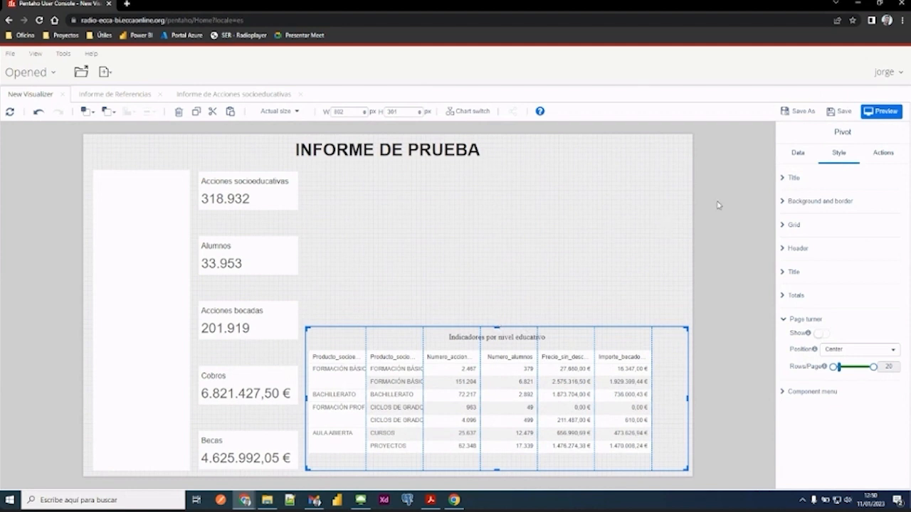
- Rename the pivot's row field Producto_socioeducativo_supra_producto_nivel_1 as "Nivel educativo"
click(796, 155)
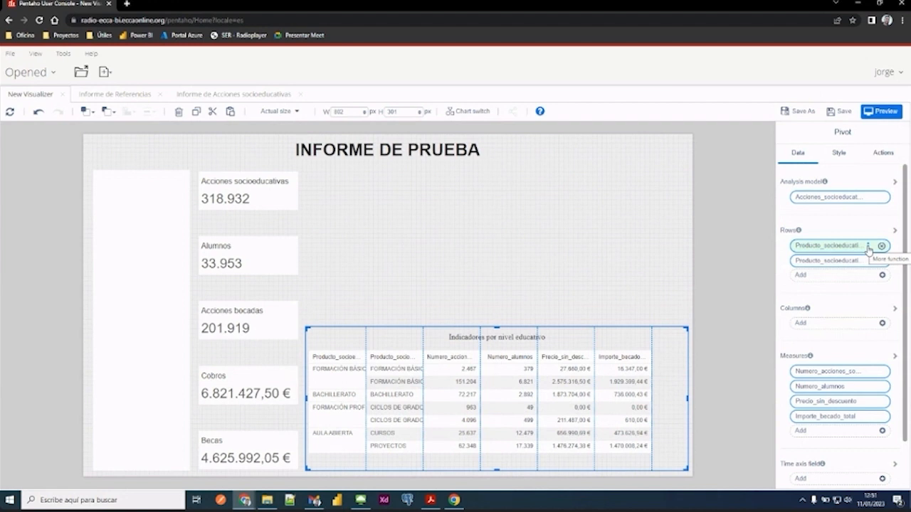
click(867, 247)
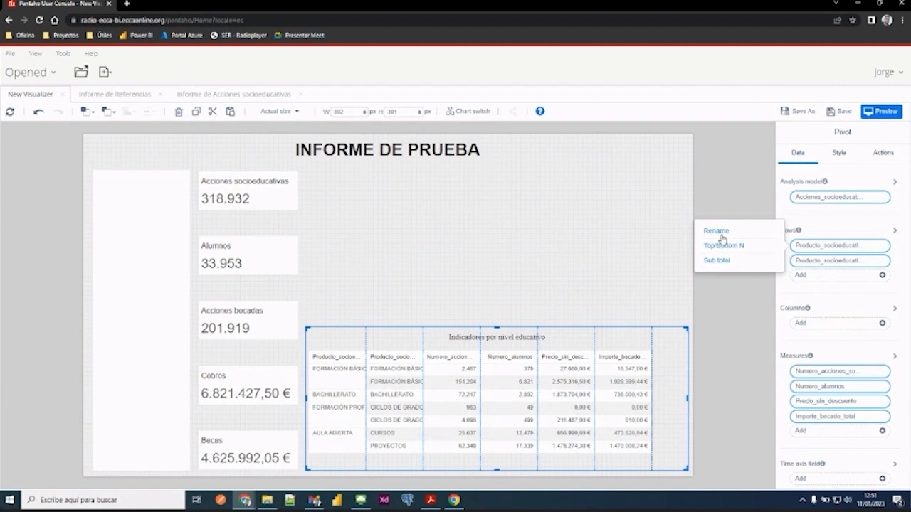
click(716, 231)
double_click(437, 289)
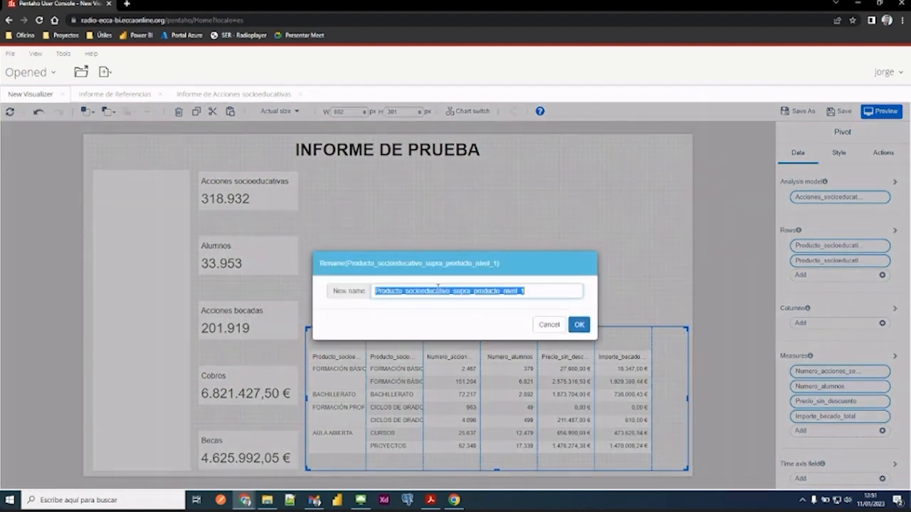
text(Nivel educativ)
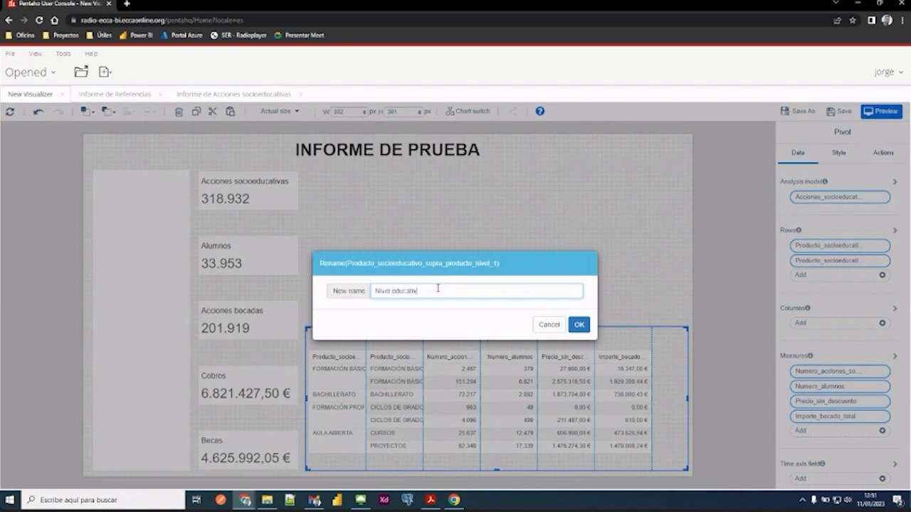
text(o)
click(579, 324)
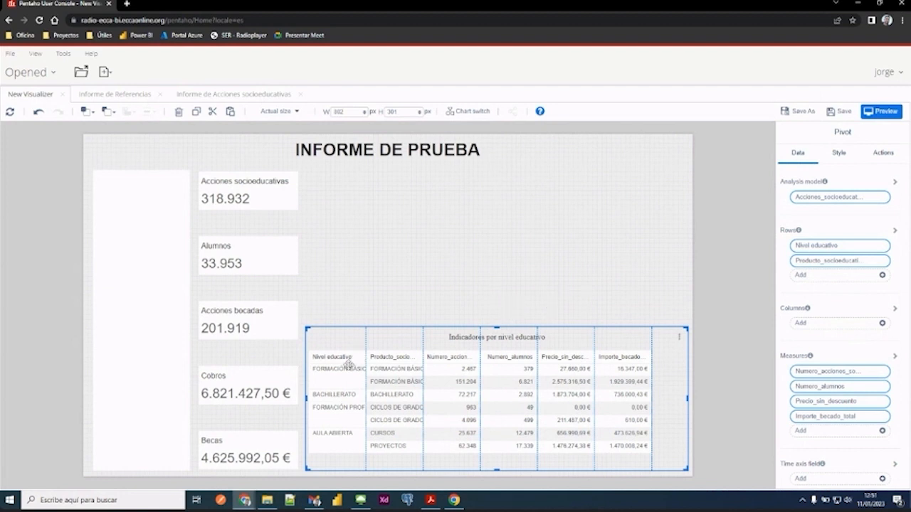
- Rename the second row field as "Subnivel educativo" and move the pivot up the page to start level with the Alumnos card
click(869, 263)
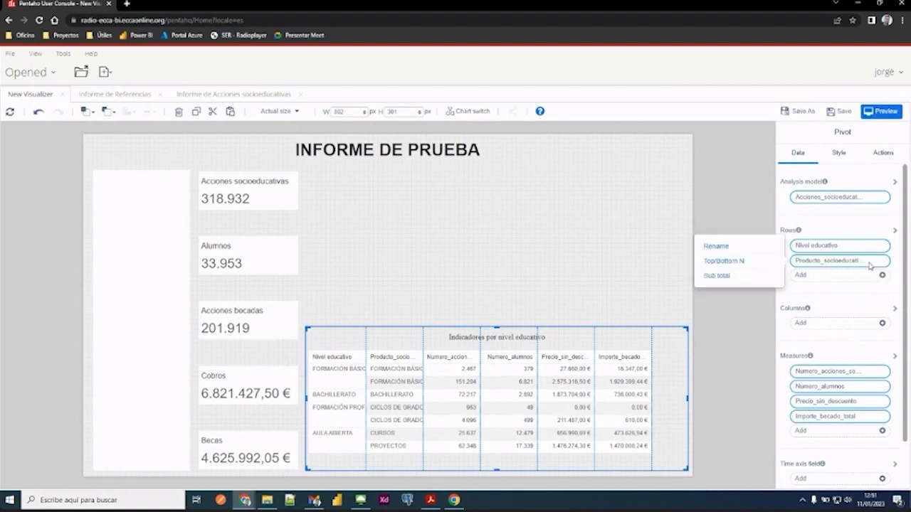
click(726, 247)
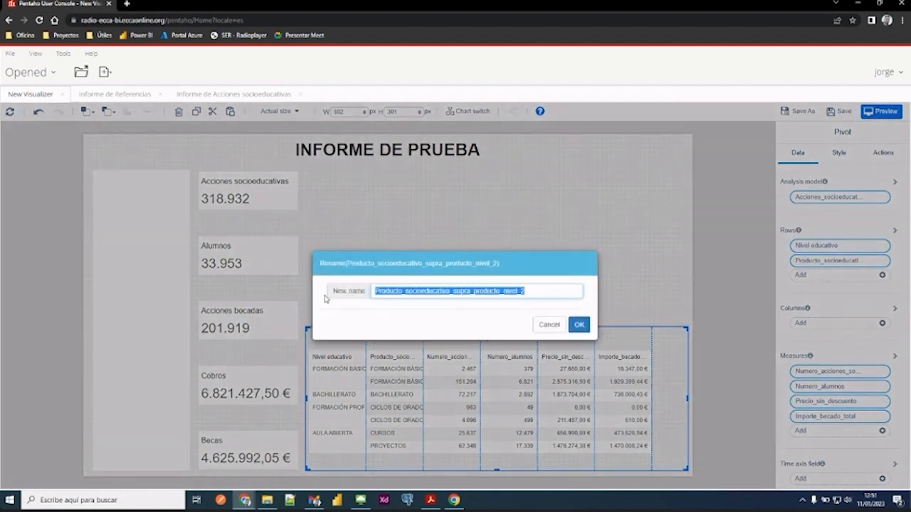
text(Subnivel educativo)
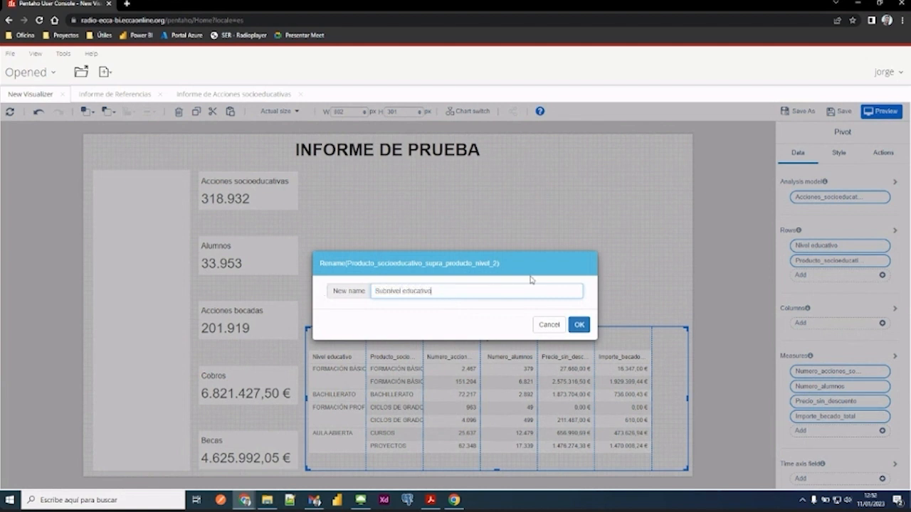
click(579, 325)
drag(456, 239, 456, 242)
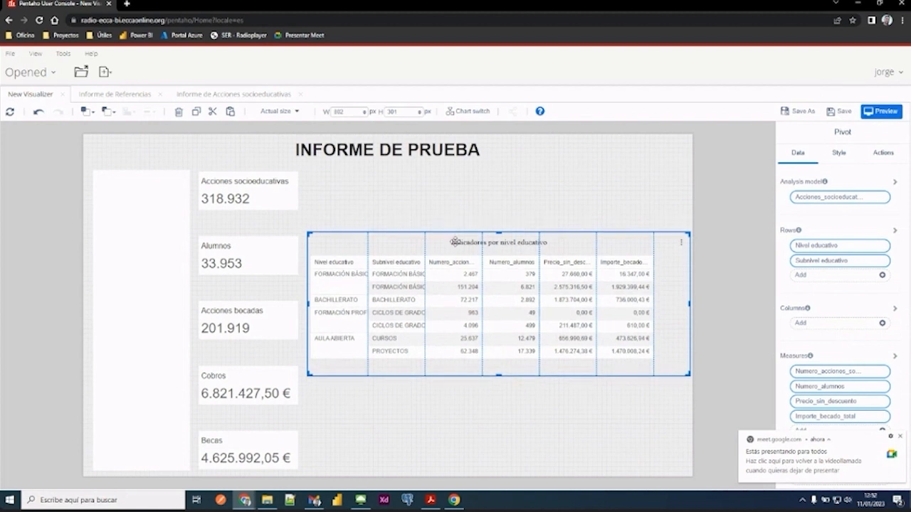
click(467, 394)
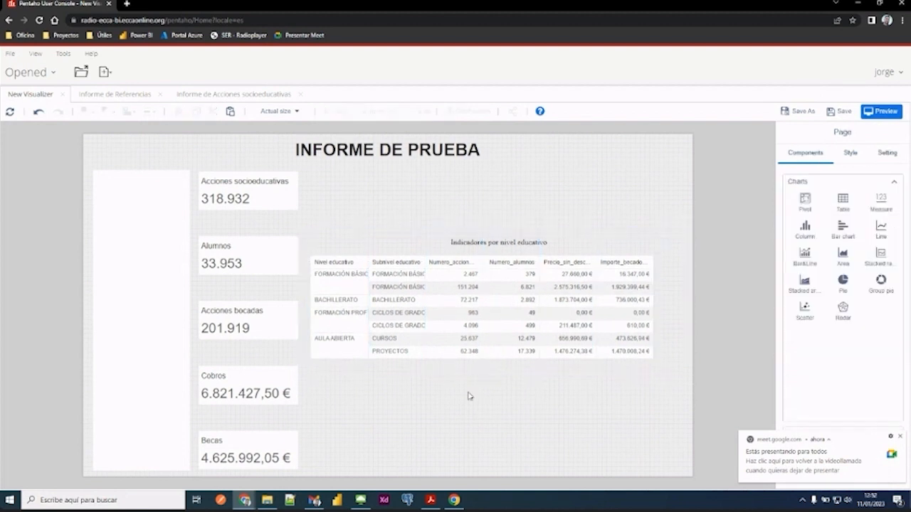
- Move the Importe_becado_total measure up to second place in the pivot's measures and dismiss the meeting notification
click(468, 247)
right_click(469, 247)
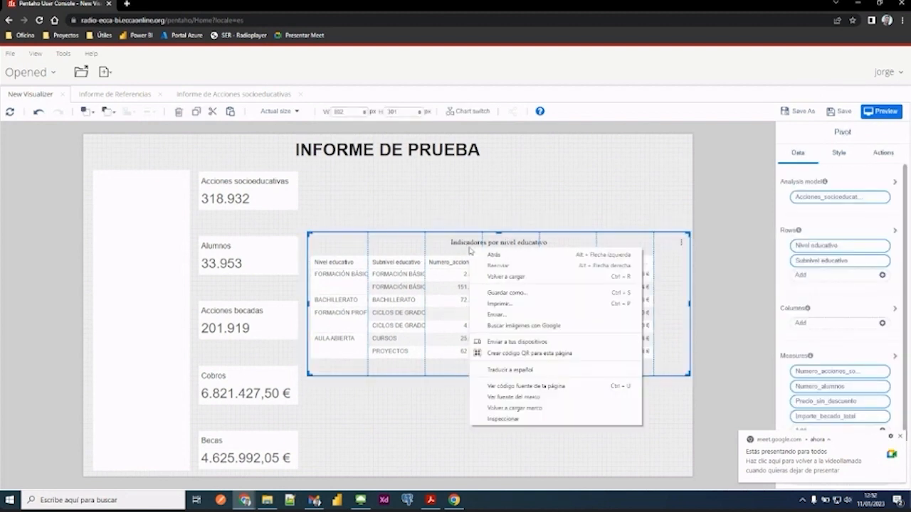
click(410, 446)
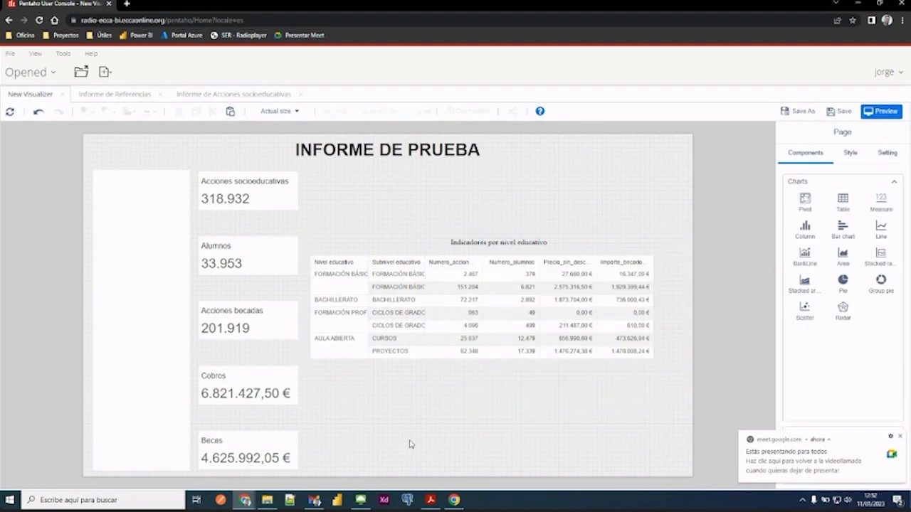
click(462, 242)
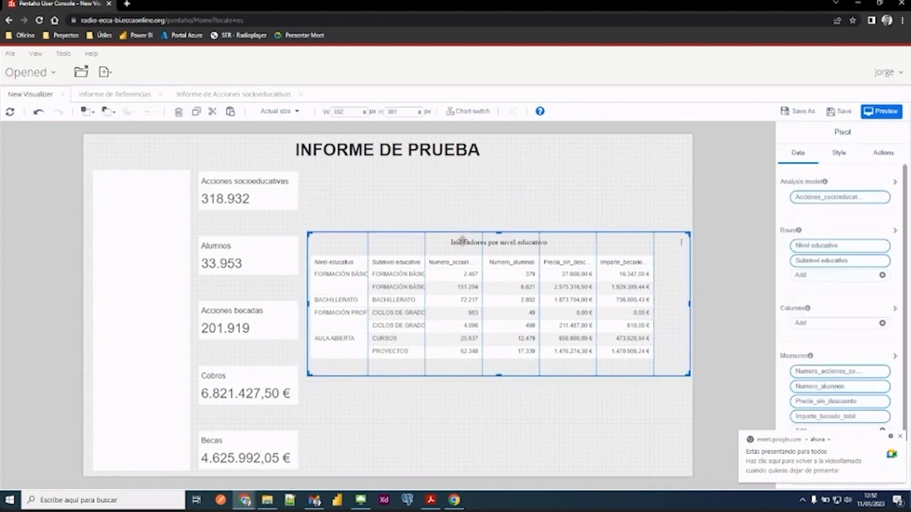
click(899, 436)
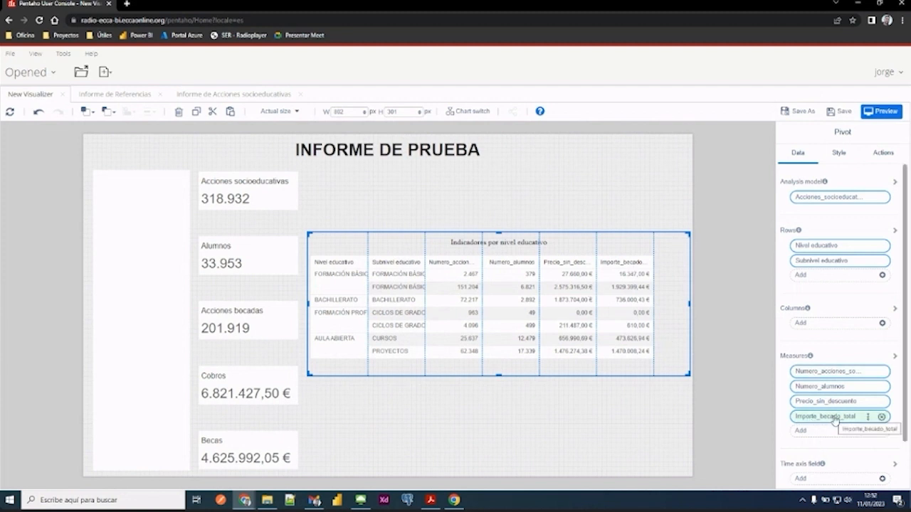
drag(835, 421, 838, 388)
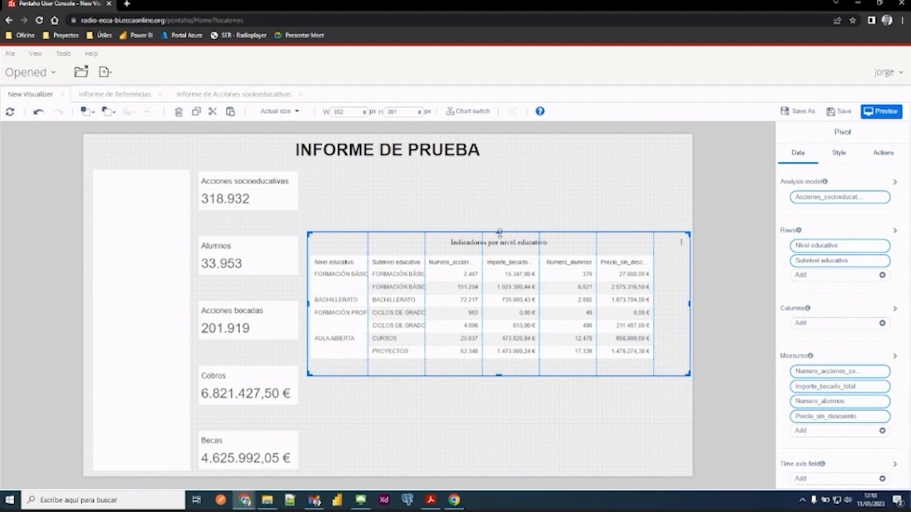
- Raise the pivot's upper edge so the pivot is about 348 px high
drag(500, 232, 490, 174)
mouse_move(871, 372)
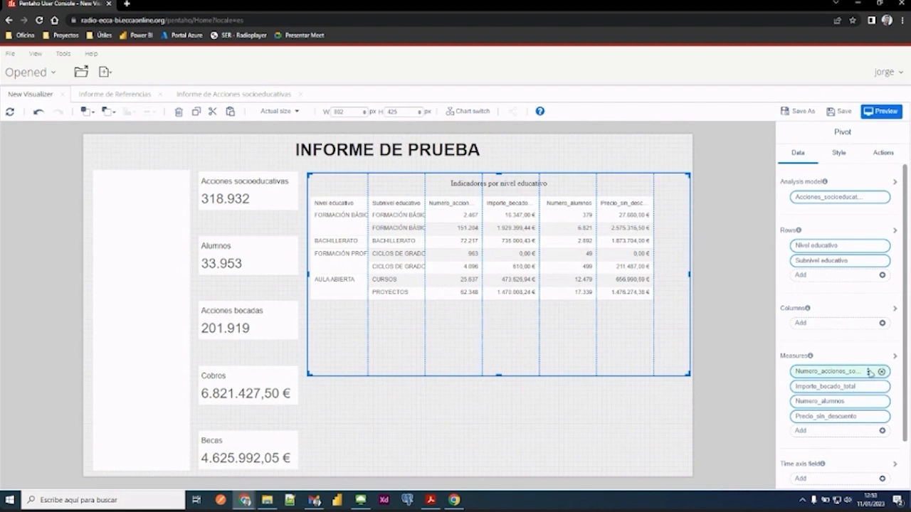
click(869, 372)
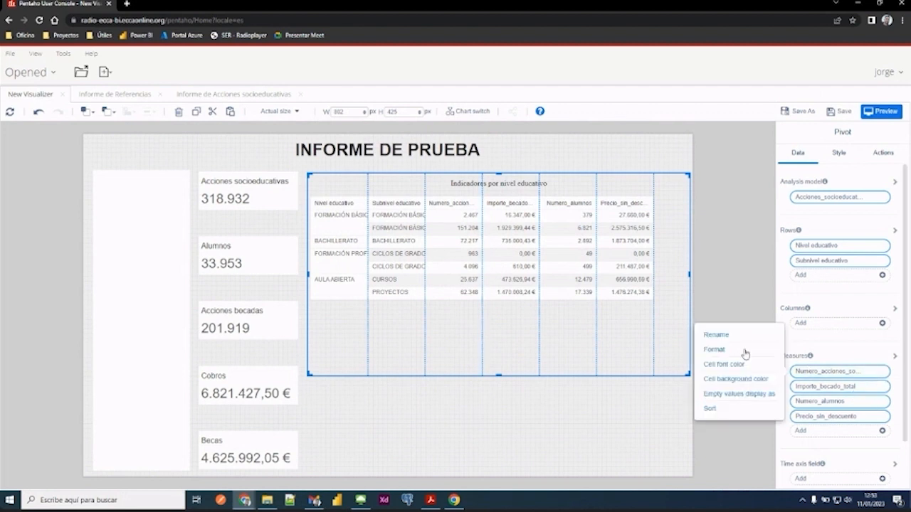
click(805, 448)
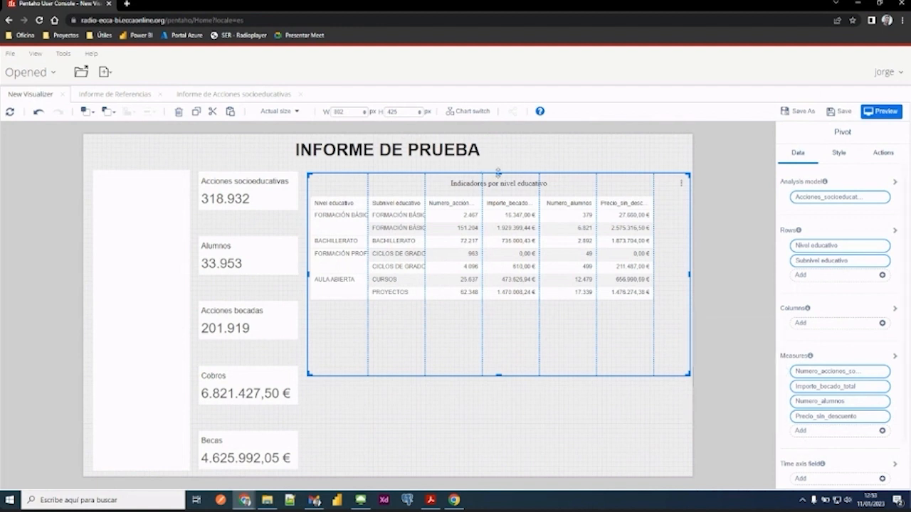
drag(498, 173, 499, 209)
click(517, 428)
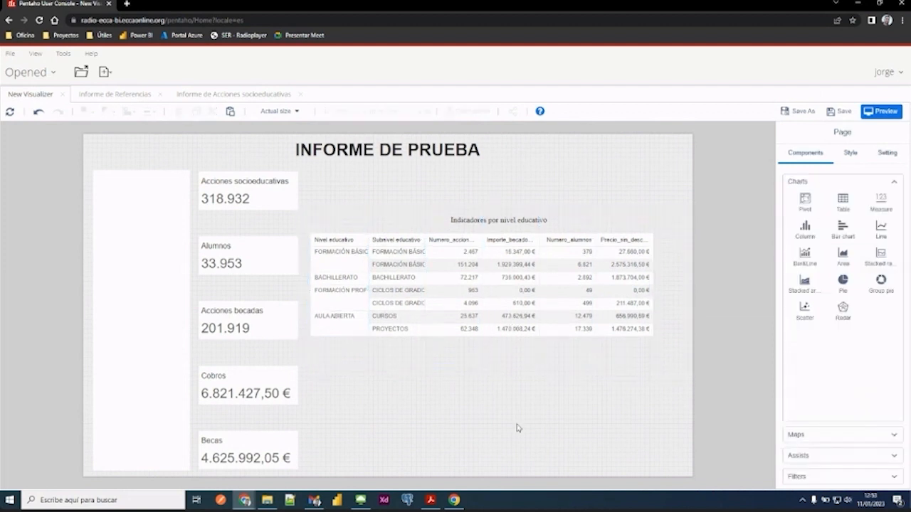
- Enable the sub total for the pivot's Nivel educativo row field
click(454, 344)
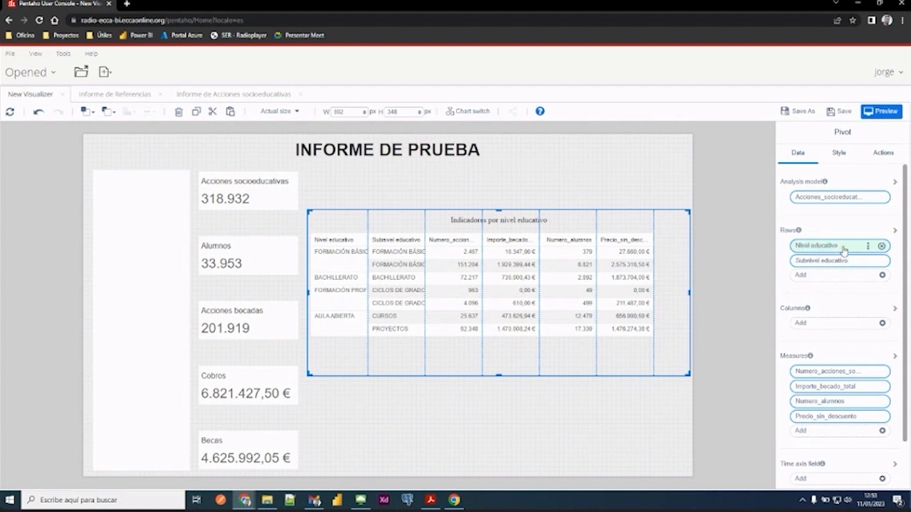
click(870, 248)
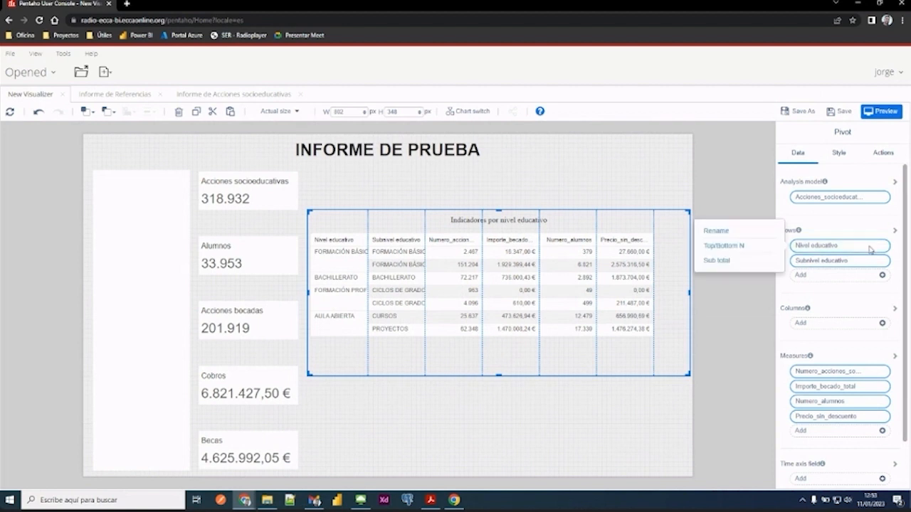
click(720, 262)
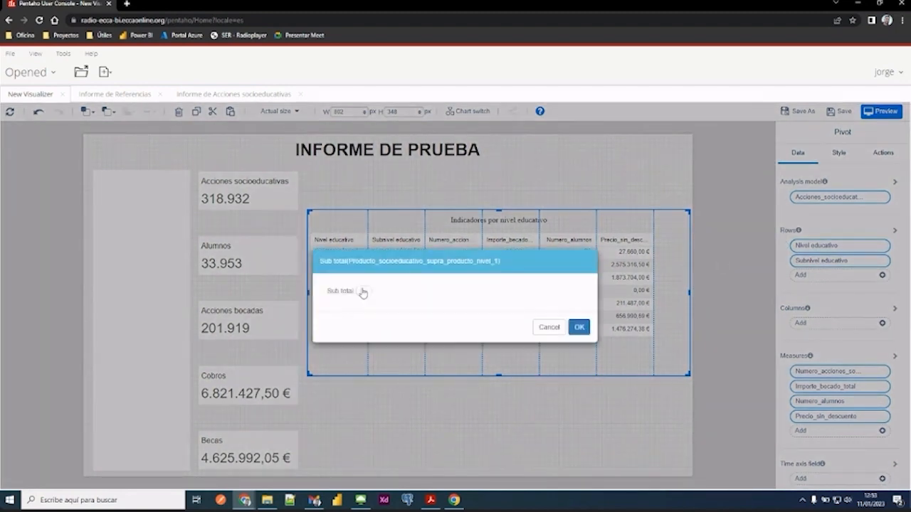
click(361, 292)
click(579, 328)
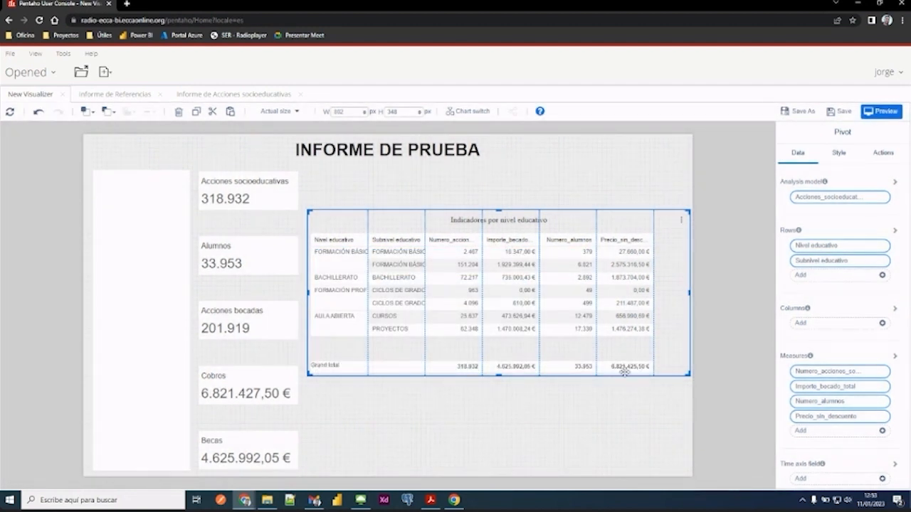
- Raise the pivot's lower edge to just beneath the Grand total row, for a height of about 303 px
drag(499, 374, 490, 352)
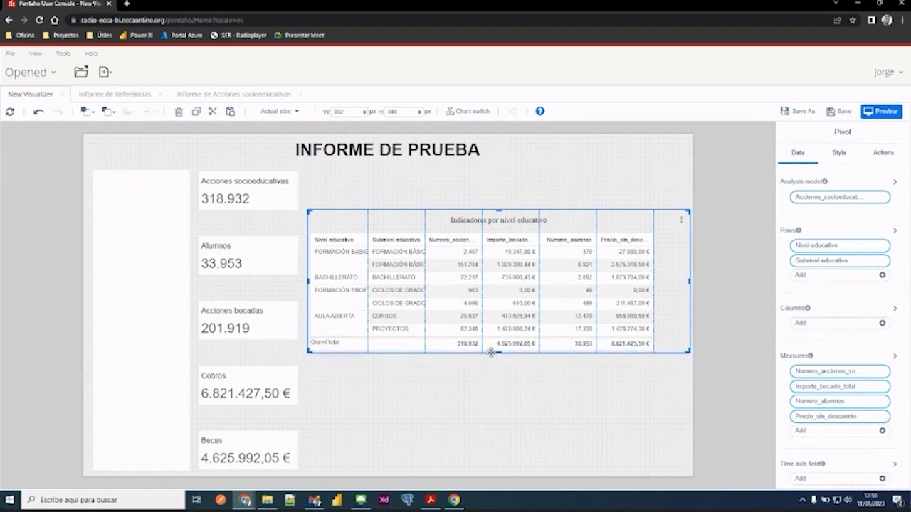
click(554, 401)
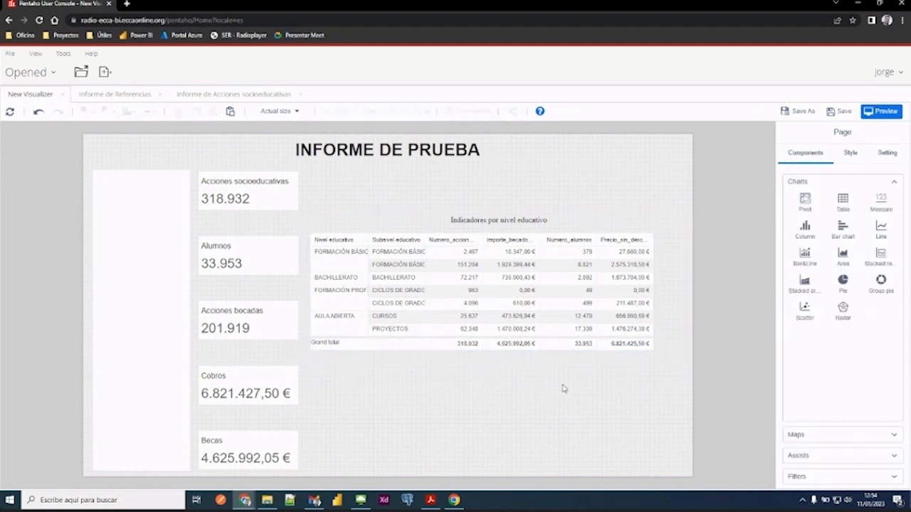
click(555, 218)
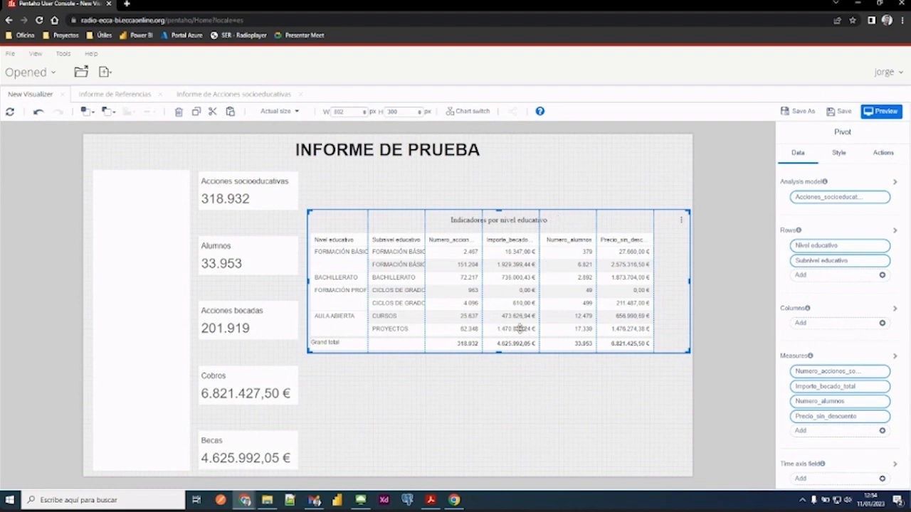
mouse_move(500, 350)
mouse_down()
mouse_move(500, 368)
mouse_move(500, 353)
mouse_up()
click(503, 375)
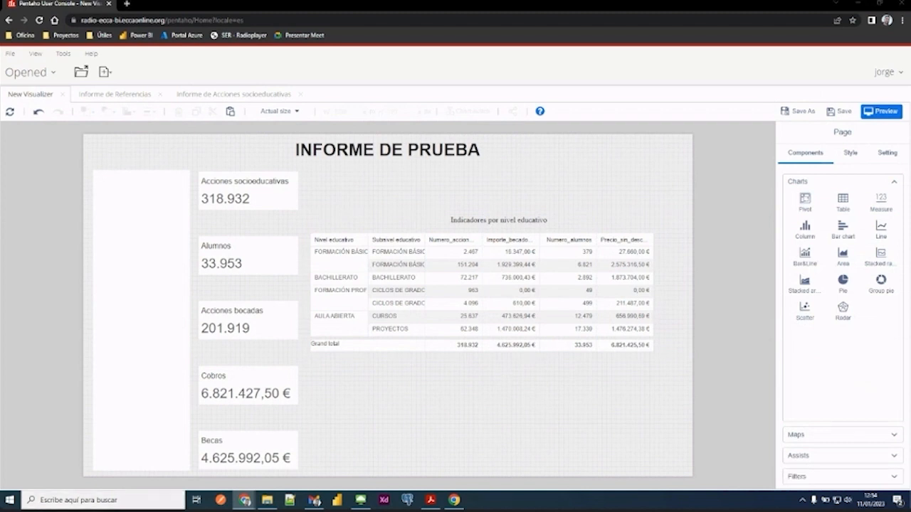
click(491, 223)
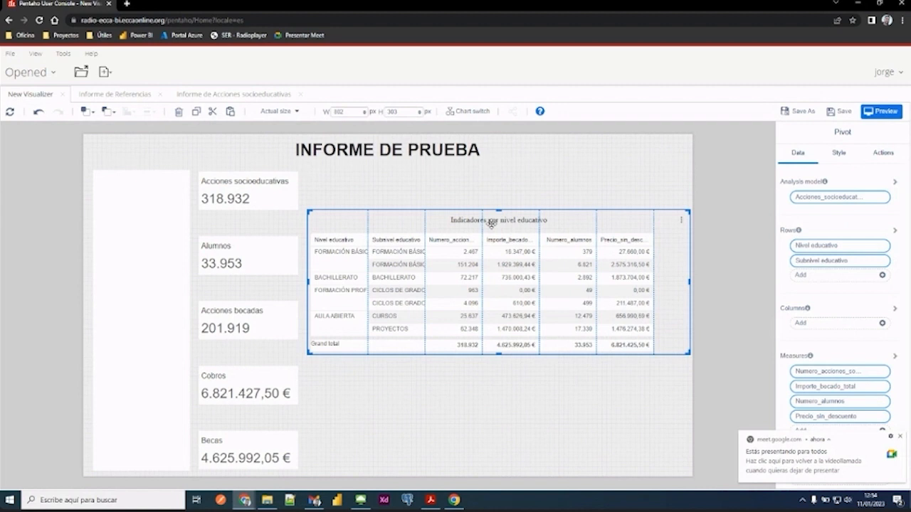
click(901, 439)
click(505, 421)
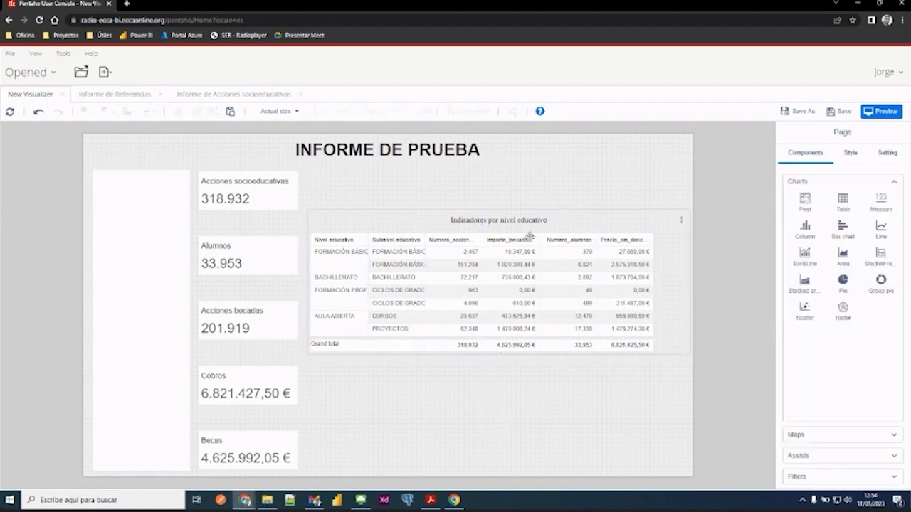
- Raise the pivot's upper edge level with the Acciones socioeducativas card and its lower edge to a height of about 300 px
click(457, 216)
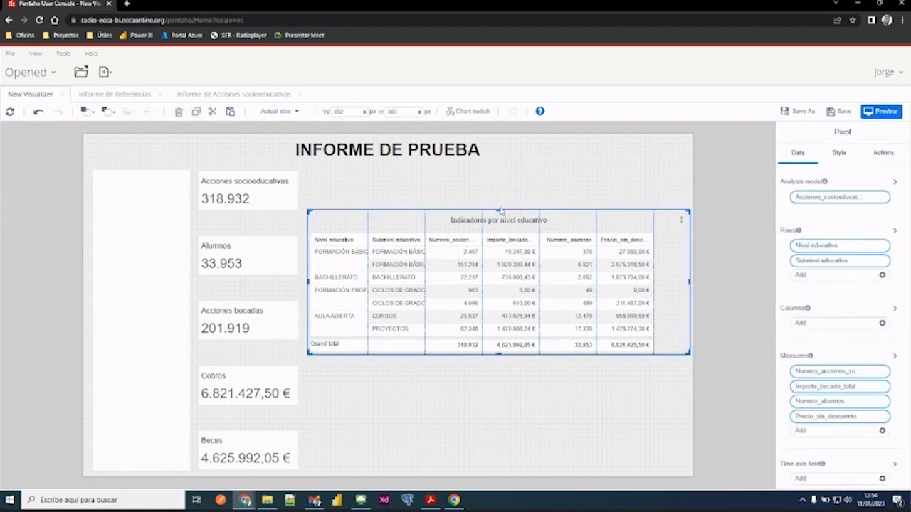
drag(499, 208, 498, 171)
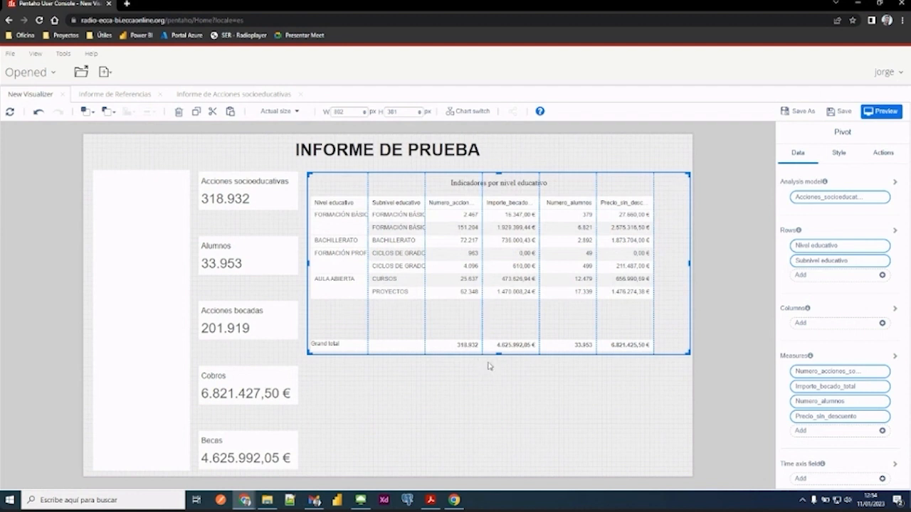
drag(496, 353, 494, 315)
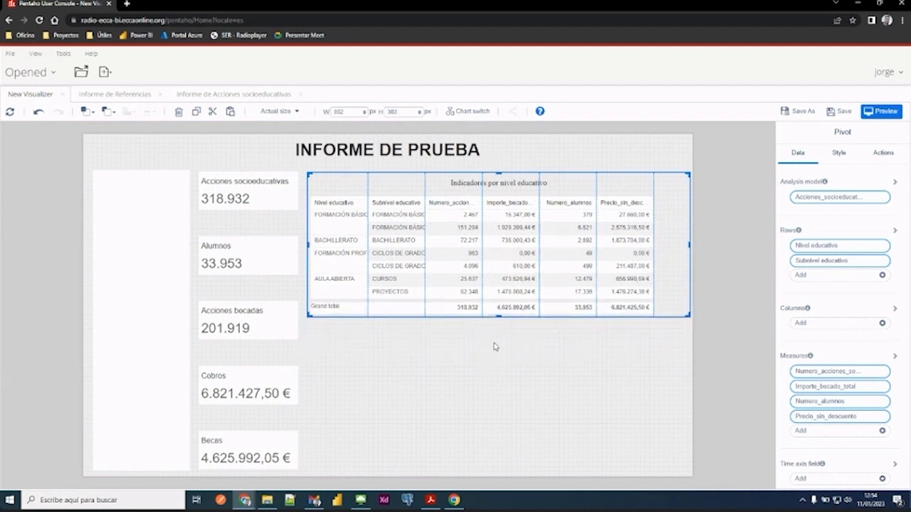
click(495, 348)
click(496, 315)
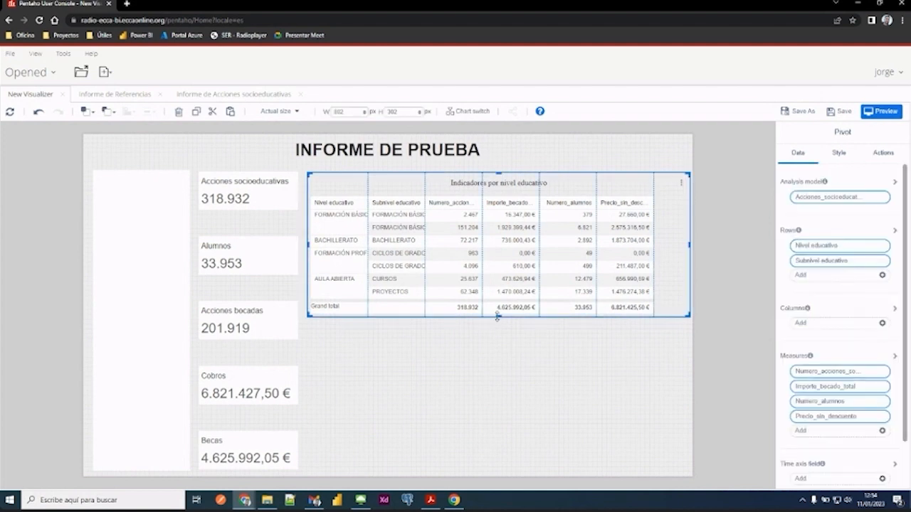
drag(497, 316, 498, 316)
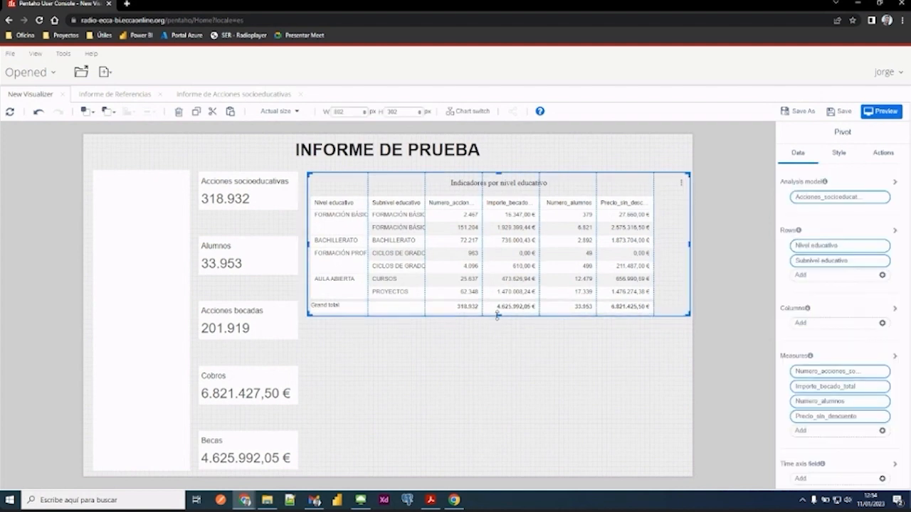
click(496, 356)
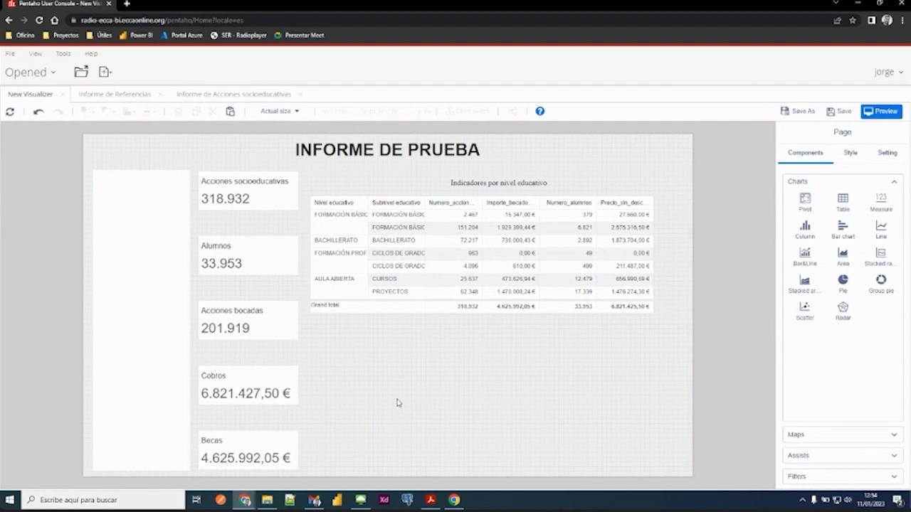
- Move the whole pivot down the page to start just below the level of the Acciones socioeducativas card
drag(488, 183, 487, 229)
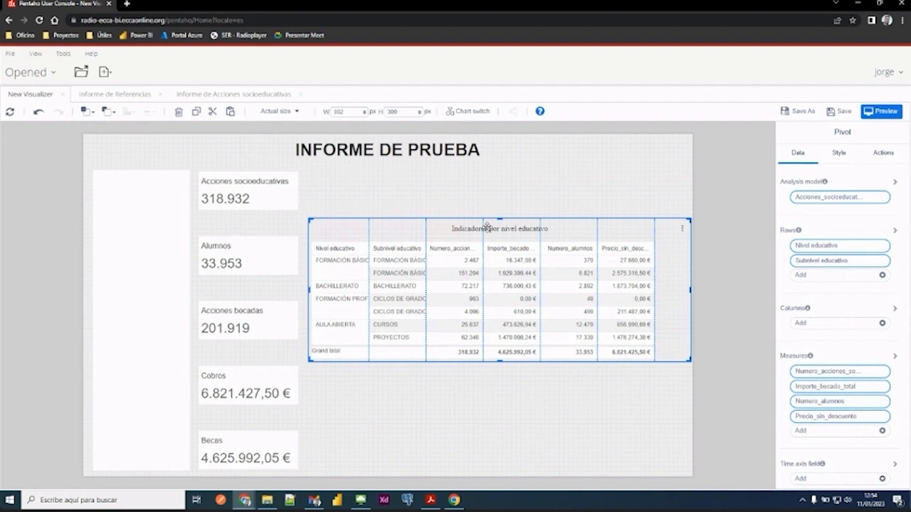
click(487, 441)
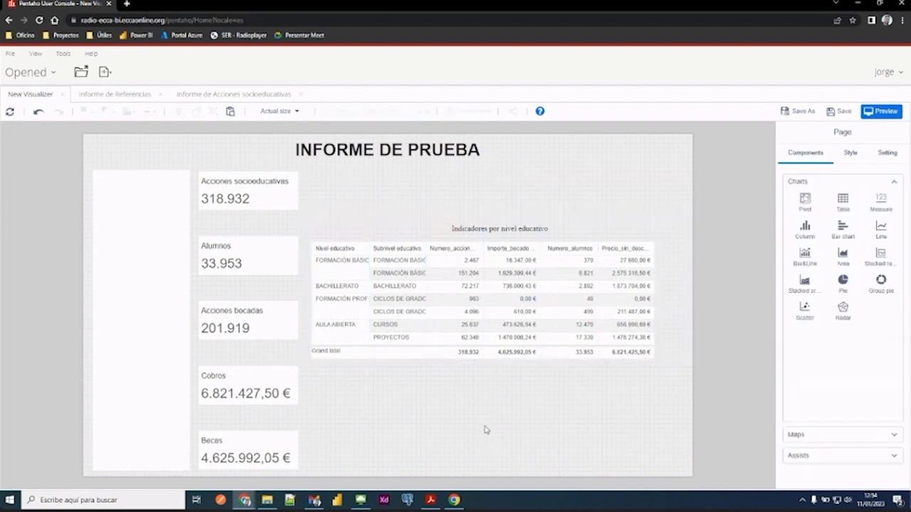
click(436, 228)
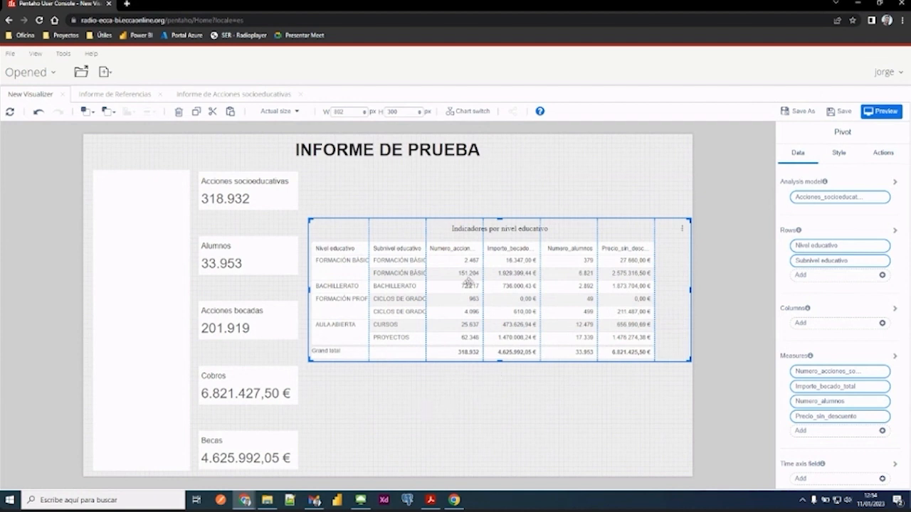
click(510, 195)
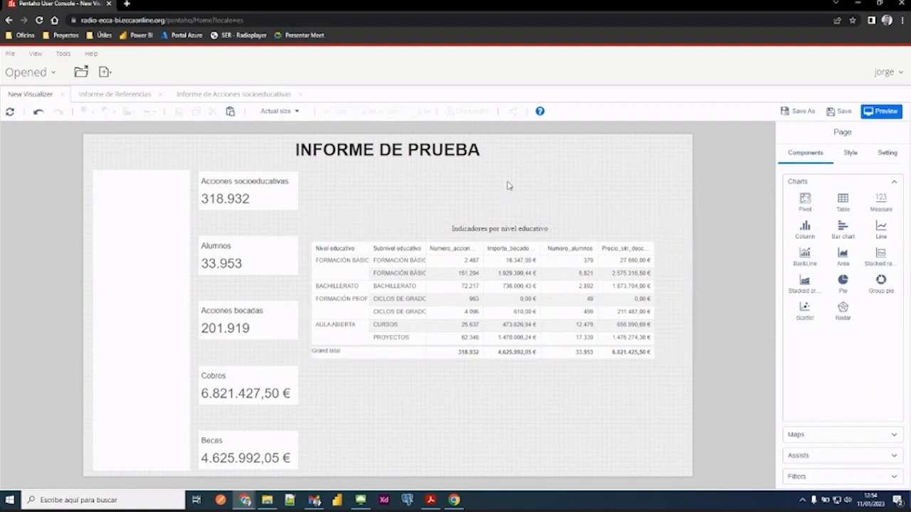
right_click(406, 430)
click(363, 424)
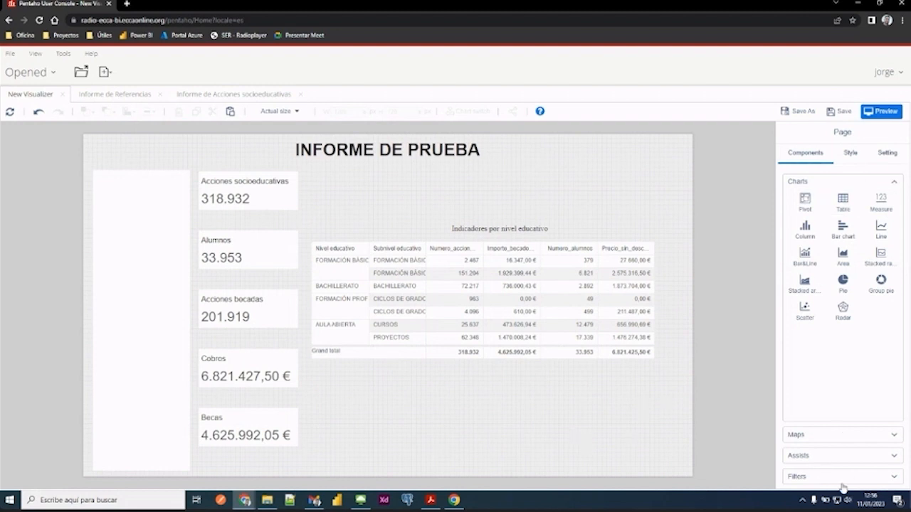
- Add a List filter about 333 by 192 px beneath the pivot and set its field to Convocatoria_definitiva
click(895, 482)
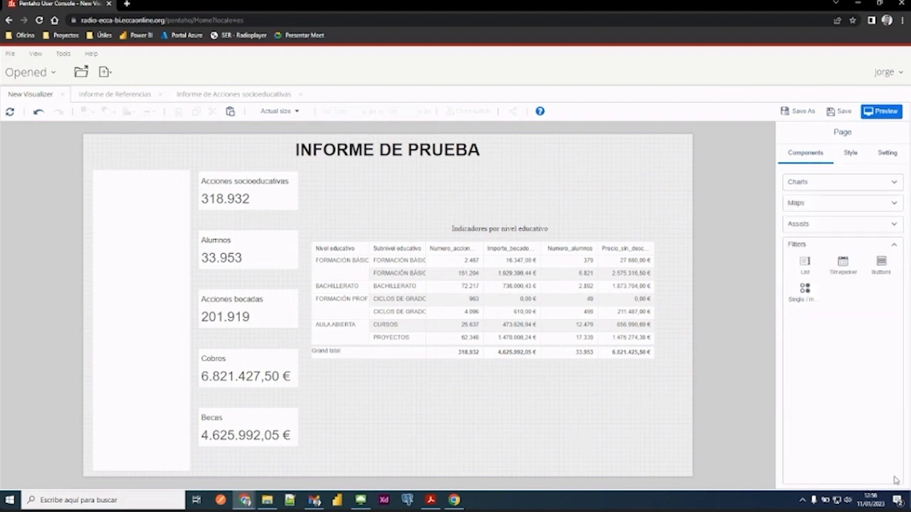
click(805, 266)
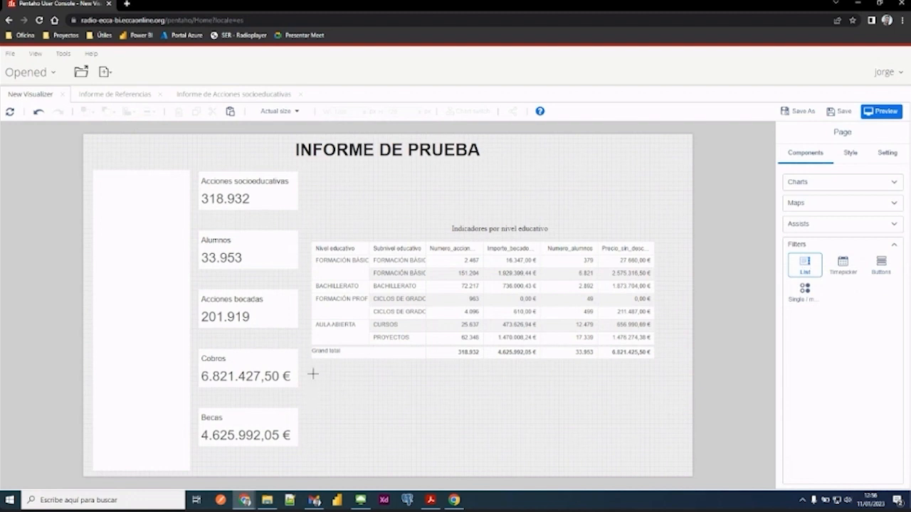
drag(313, 375, 470, 464)
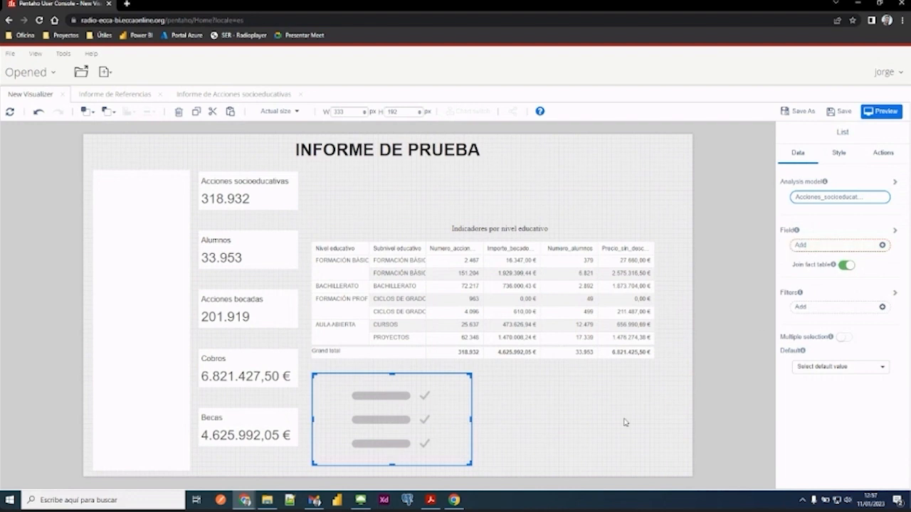
click(807, 247)
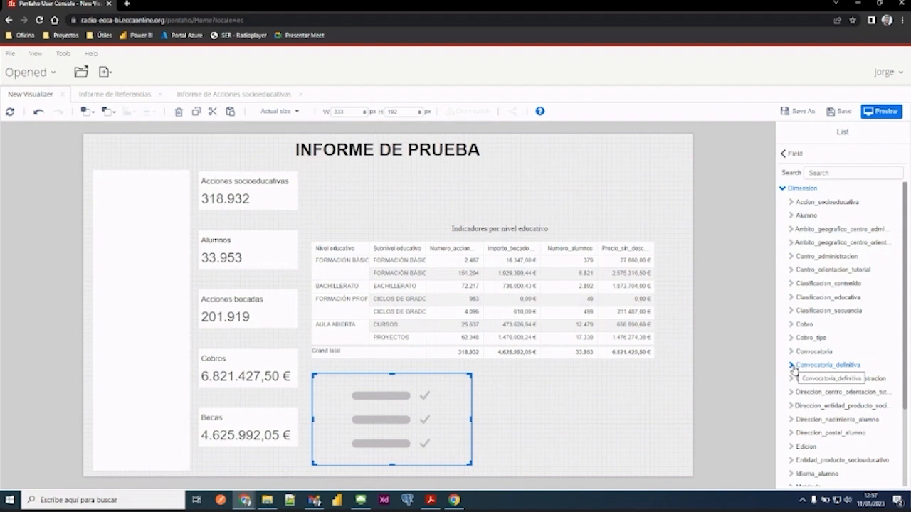
click(792, 366)
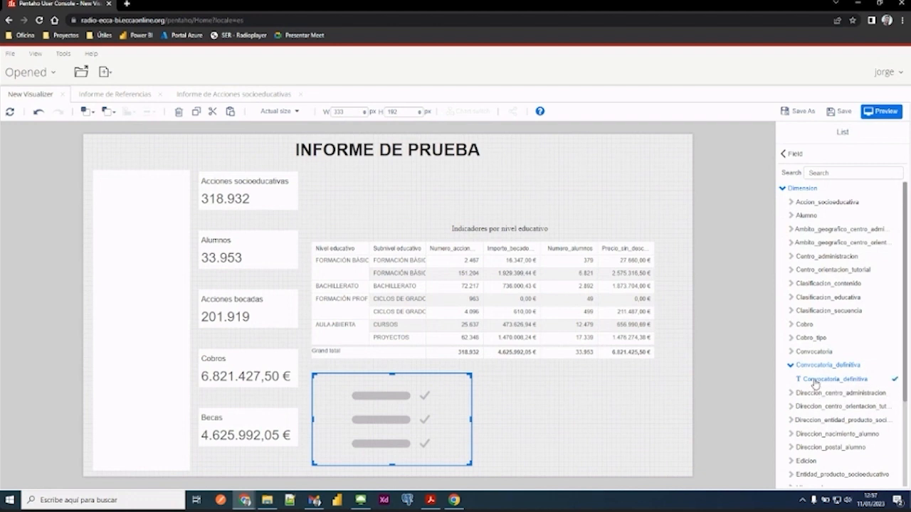
- Enable multiple selection on the Convocatoria_definitiva list filter and set its default value to Última más favorable
click(785, 153)
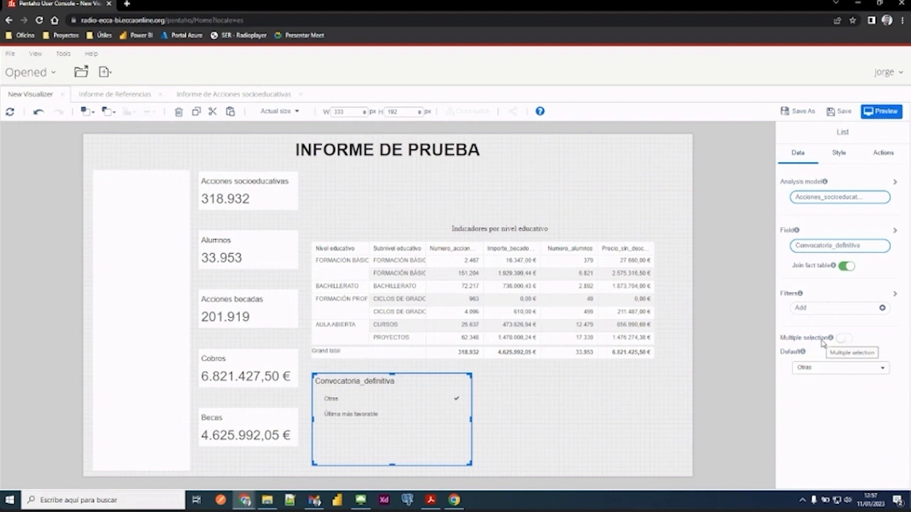
click(843, 338)
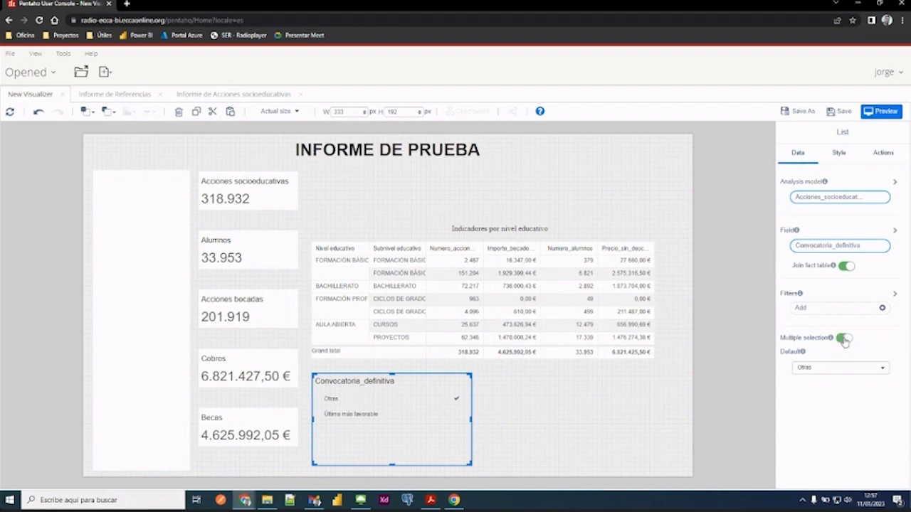
click(844, 340)
click(844, 340)
click(808, 370)
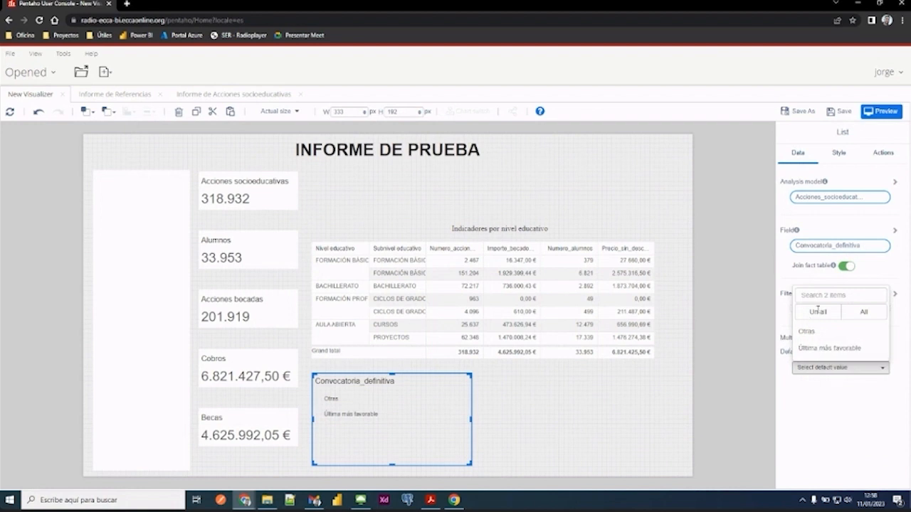
click(815, 350)
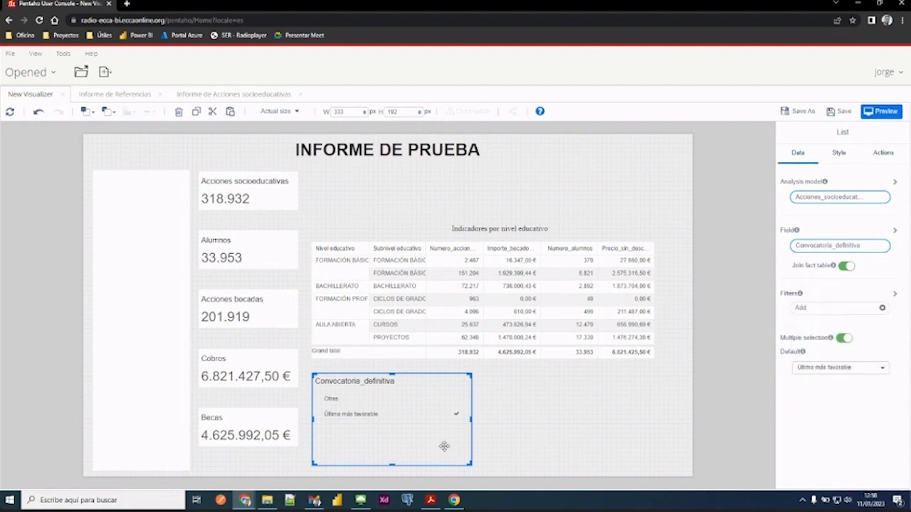
- Shorten the Convocatoria_definitiva list to about 117 px high and make all the cards and the pivot its subscribers
drag(391, 466, 389, 428)
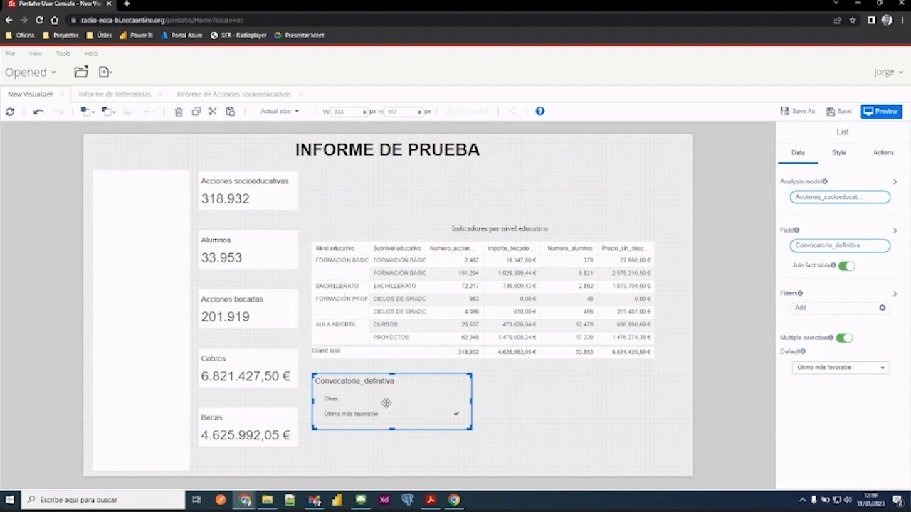
click(883, 155)
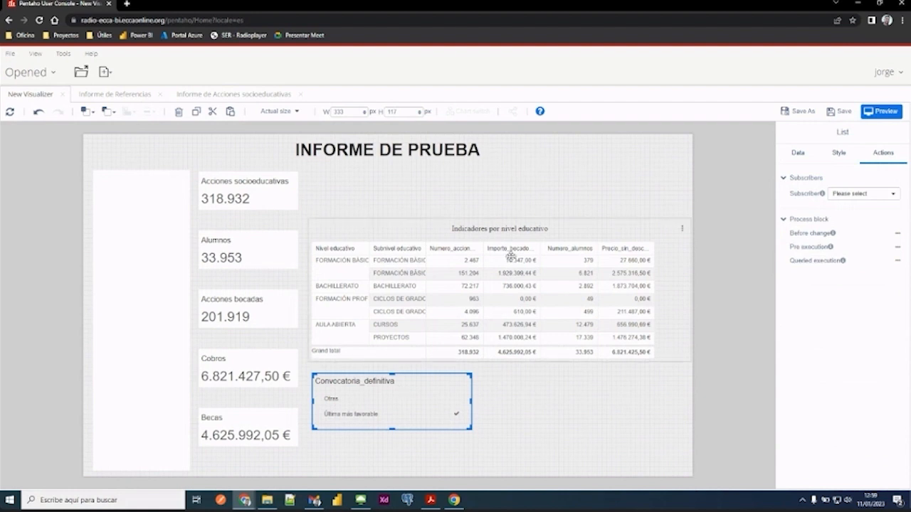
click(894, 196)
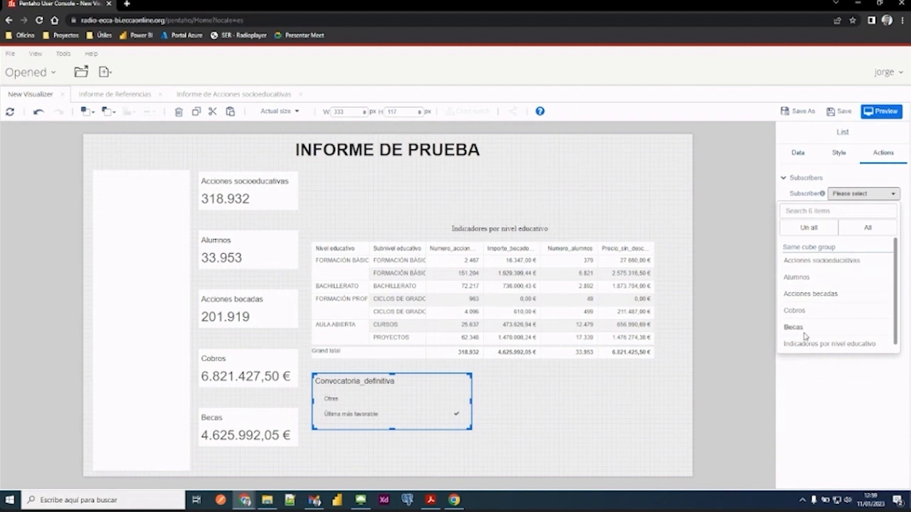
click(859, 236)
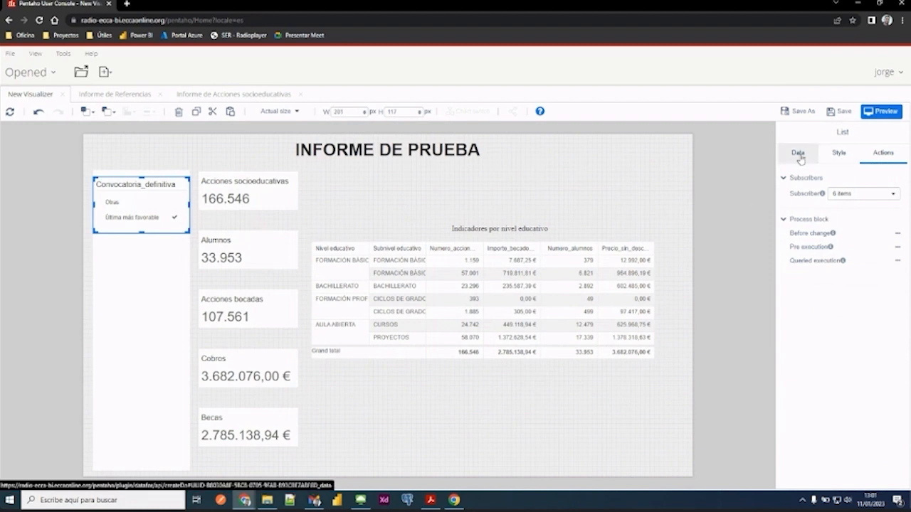
- Change the Convocatoria_definitiva filter's type to Dropdown and reduce its height to about 79 px
click(840, 156)
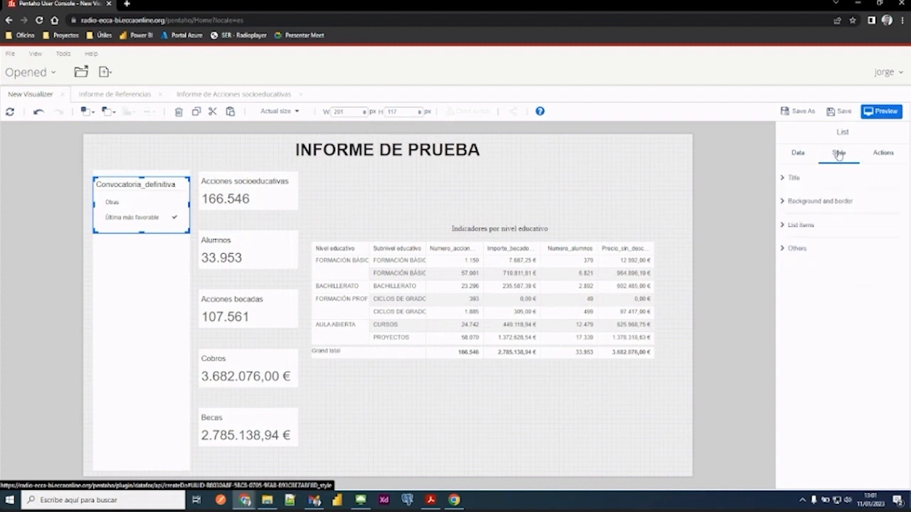
click(142, 234)
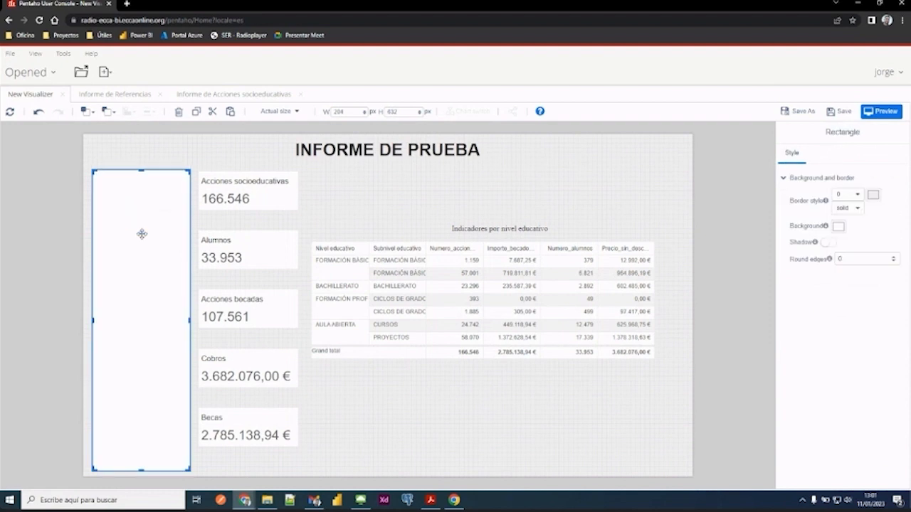
click(180, 137)
click(139, 204)
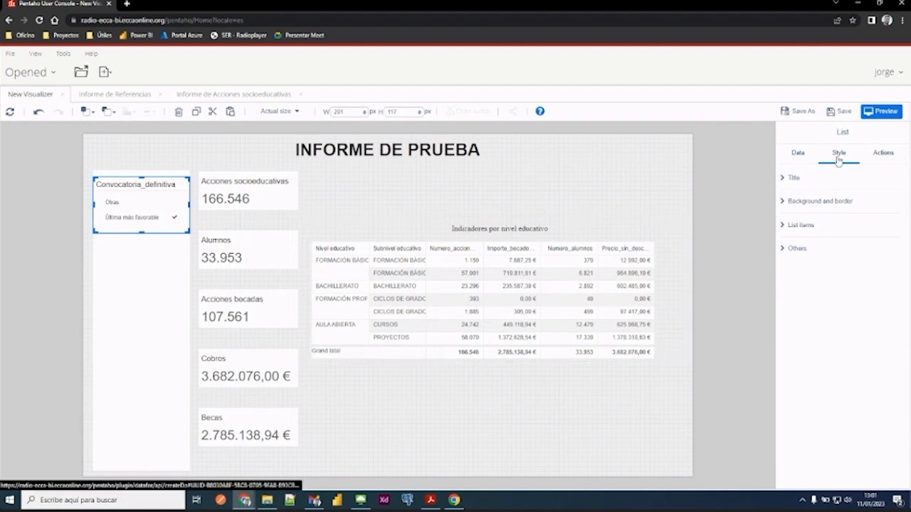
click(784, 249)
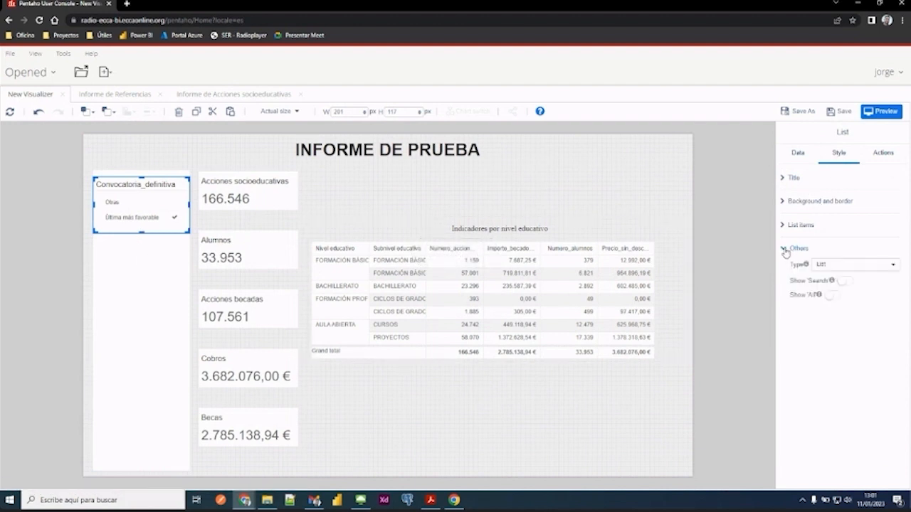
click(844, 265)
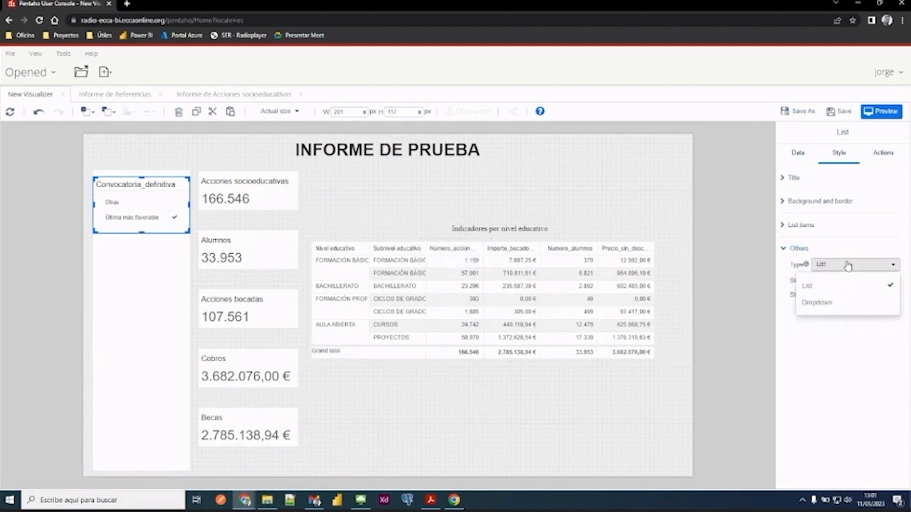
click(816, 302)
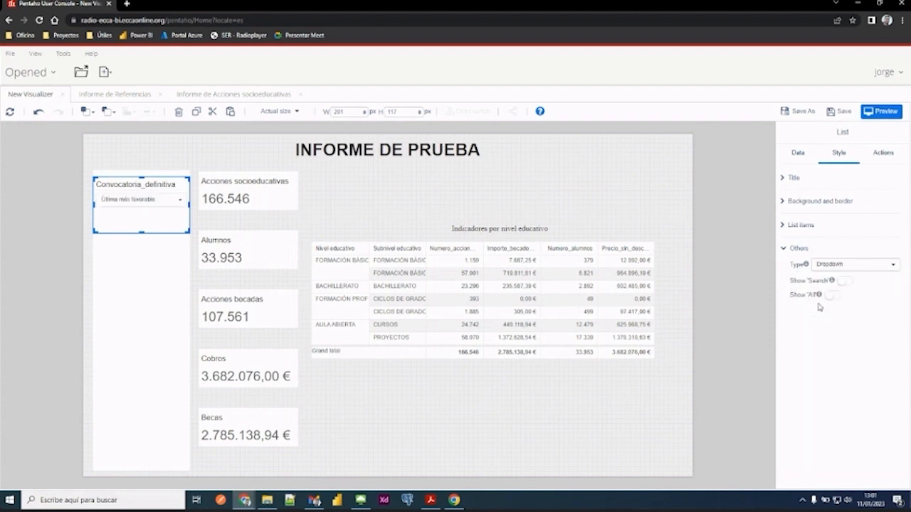
drag(143, 231, 142, 213)
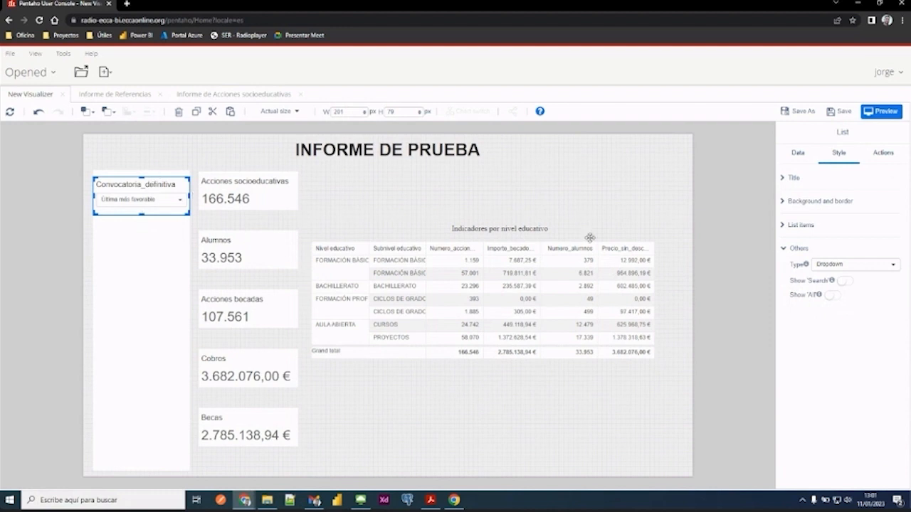
- Review which report components are subscribed to the Convocatoria_definitiva filter
click(881, 154)
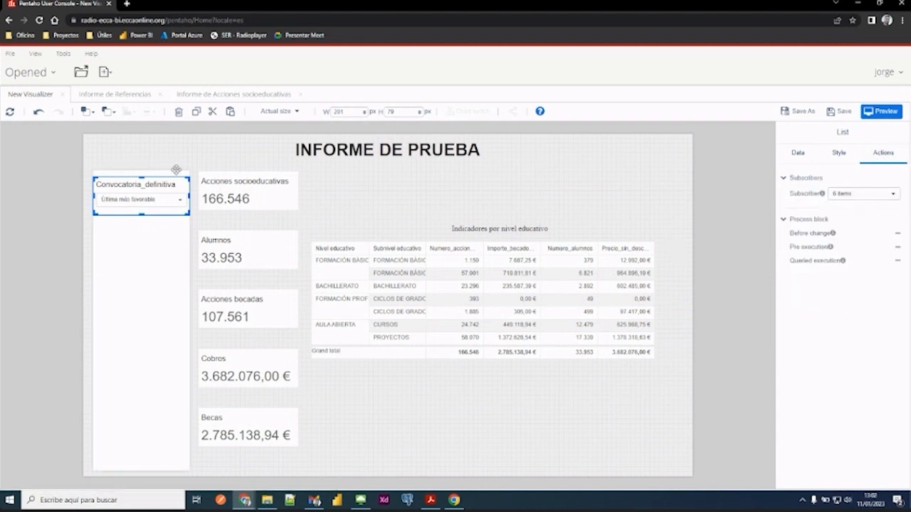
click(876, 203)
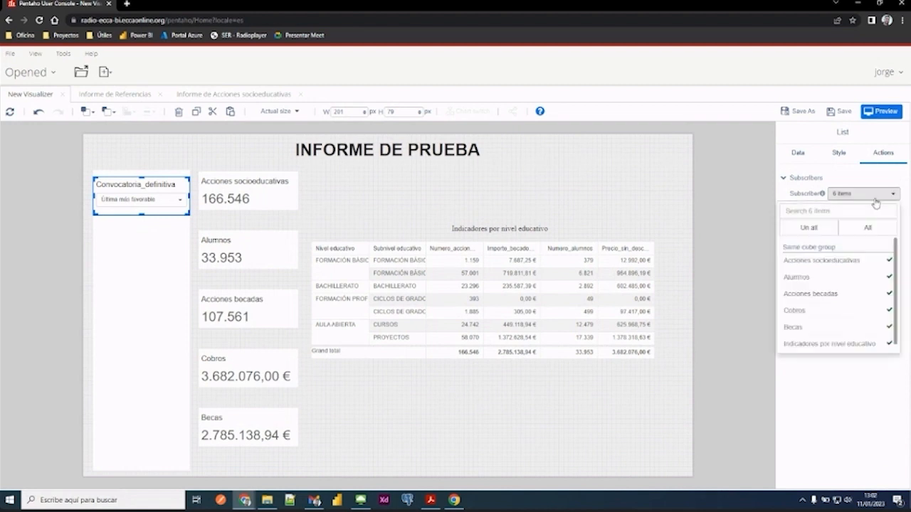
scroll(900, 257, down, 1)
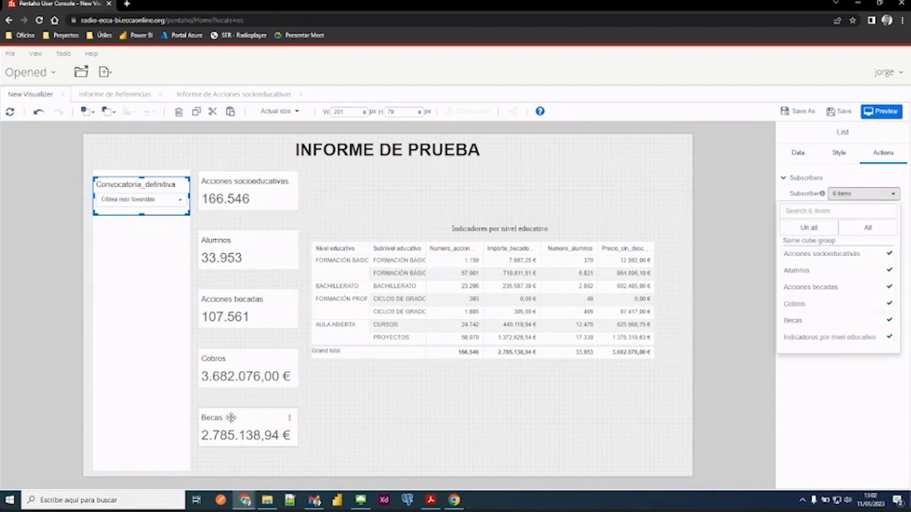
click(788, 412)
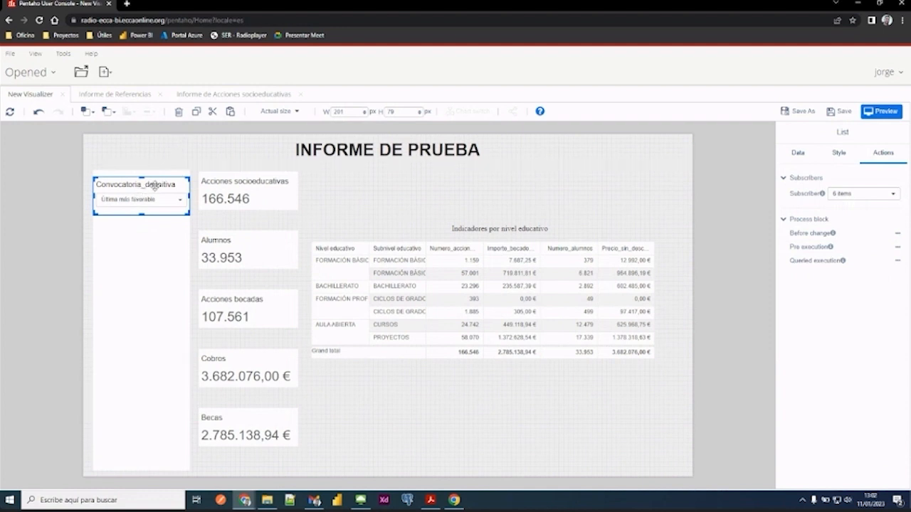
- Duplicate the Convocatoria_definitiva dropdown and place the copy directly beneath the original in the white rectangle
click(196, 112)
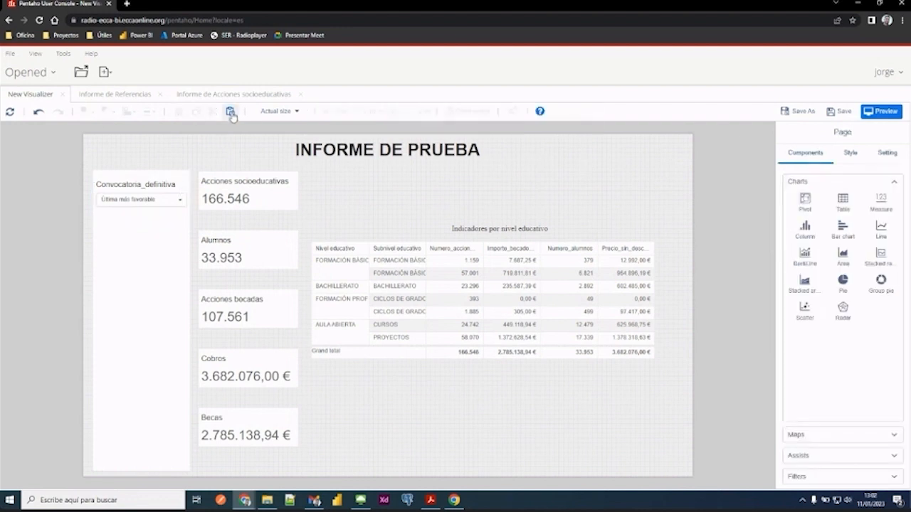
click(231, 112)
drag(138, 176, 125, 228)
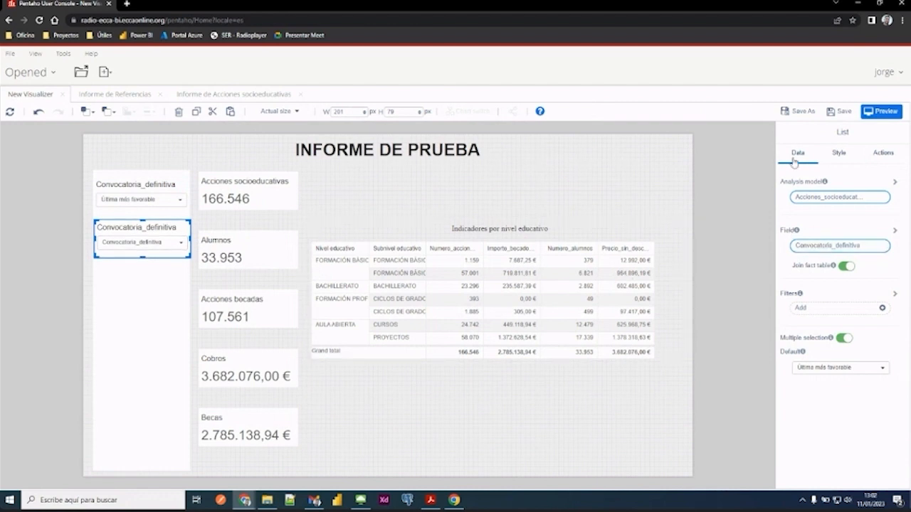
- Set the copied filter's field to Cobro_tipo and its default value to COBRO SIN ABONOS
click(834, 248)
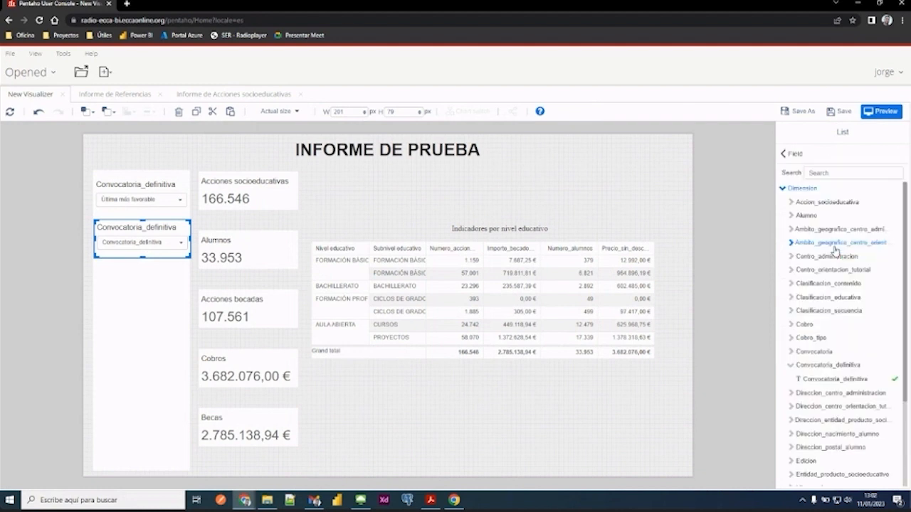
click(791, 339)
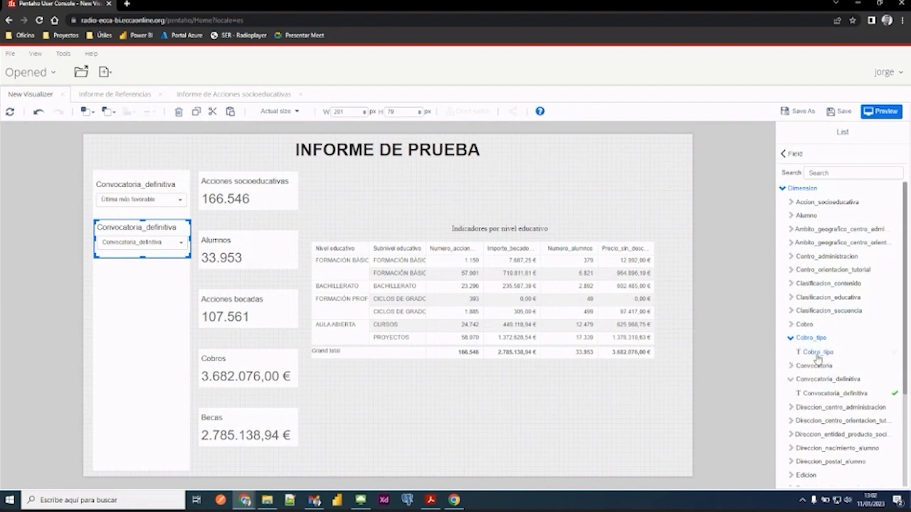
click(822, 354)
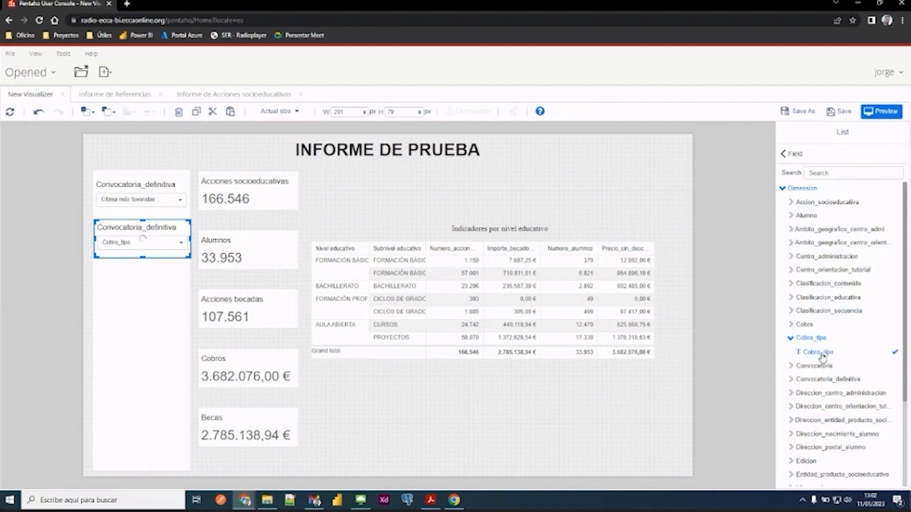
click(793, 154)
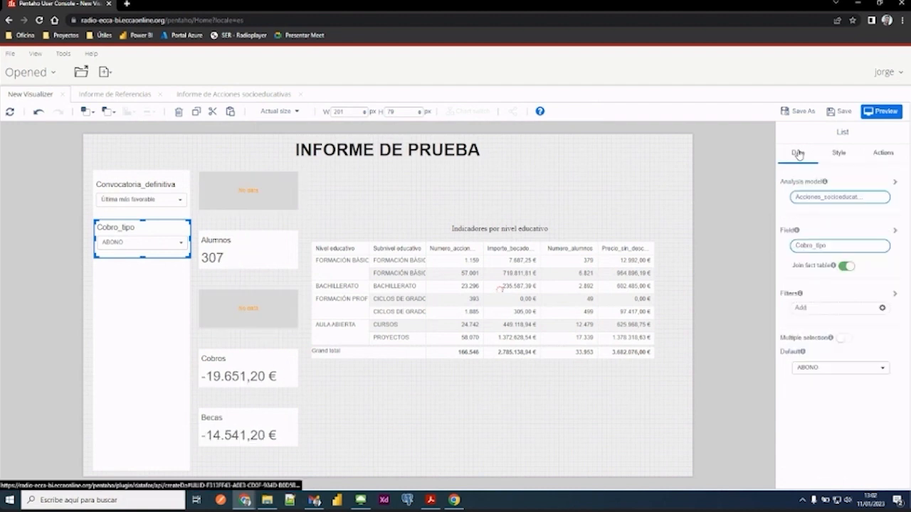
click(815, 372)
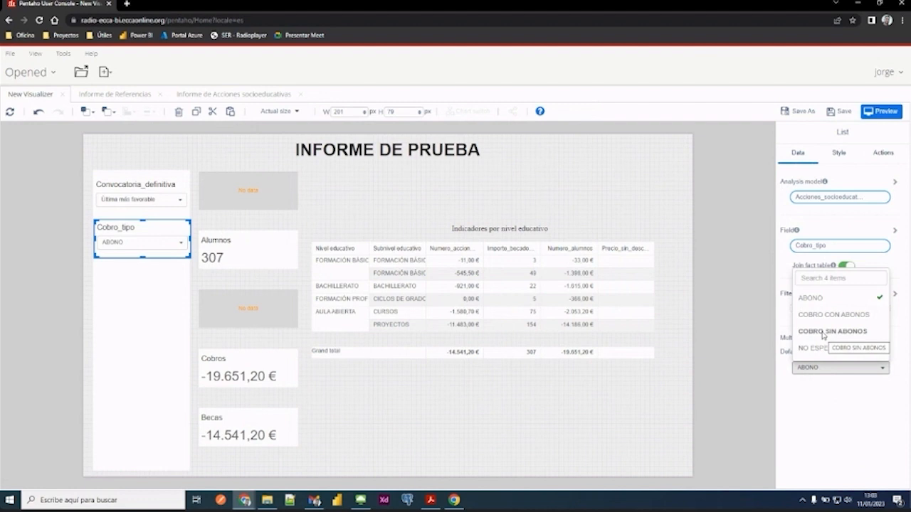
click(823, 334)
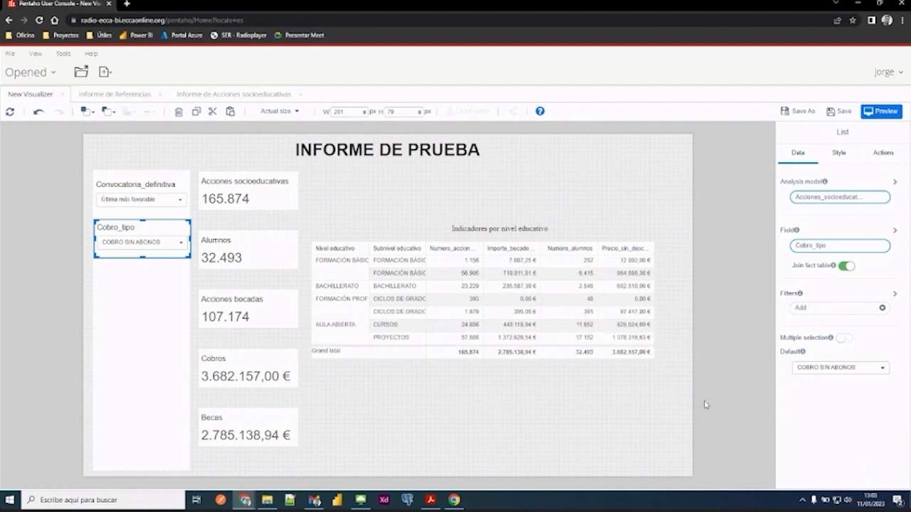
- Paste another copy of the Convocatoria_definitiva dropdown and place it just beneath the Cobro_tipo filter
click(685, 463)
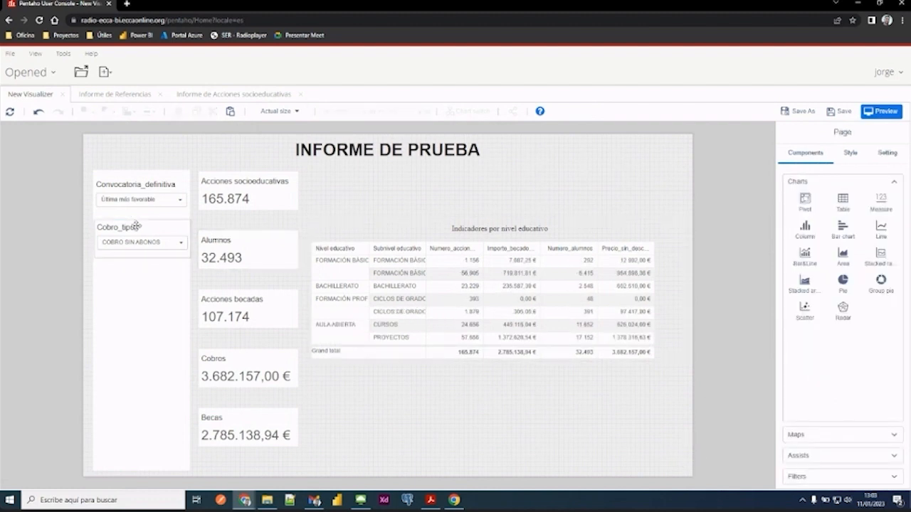
click(230, 114)
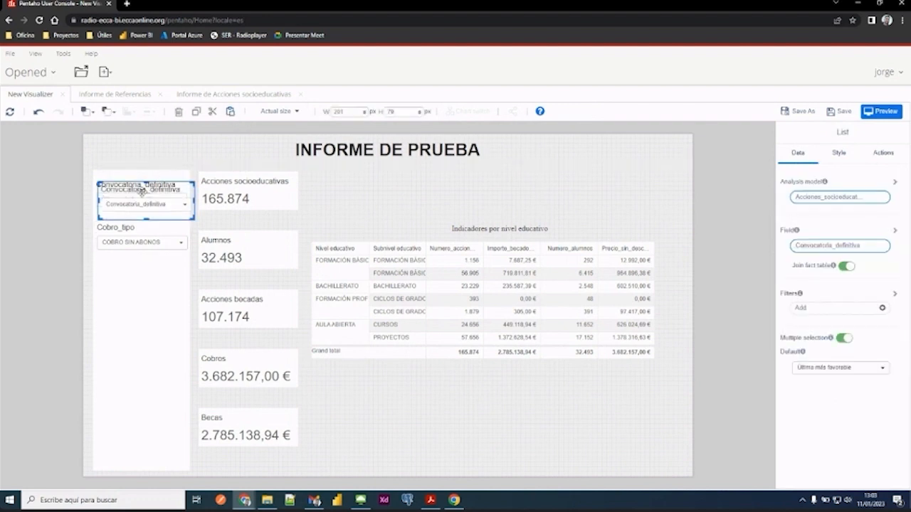
drag(142, 191, 135, 270)
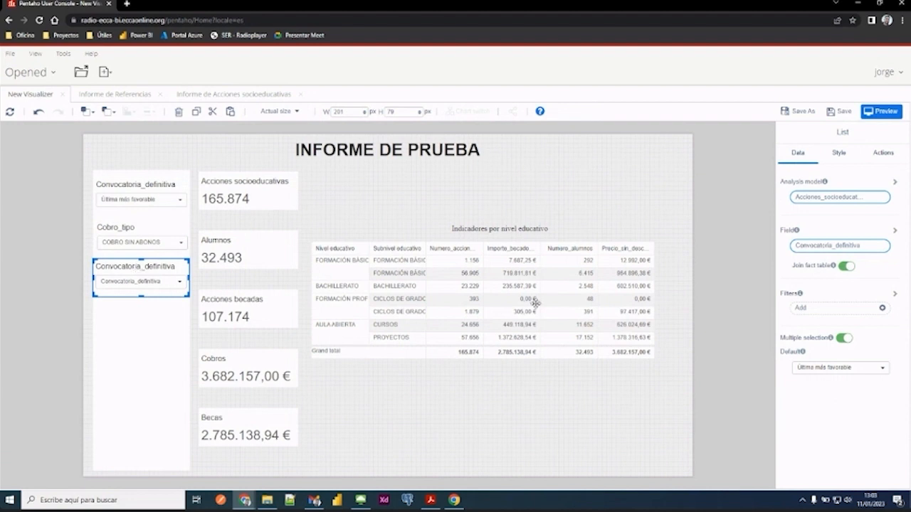
- Set the field of the filter beneath Cobro_tipo to Matricula_estado from the Matricula dimension
click(835, 247)
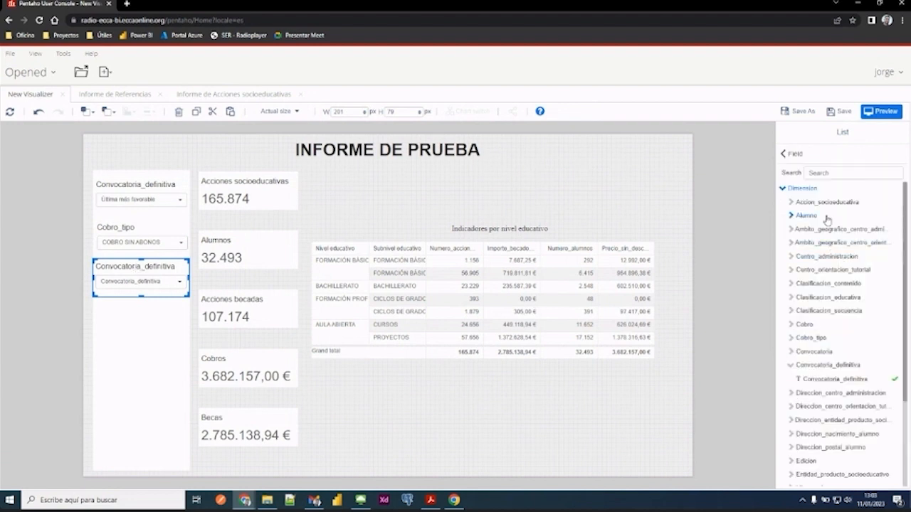
scroll(827, 219, down, 3)
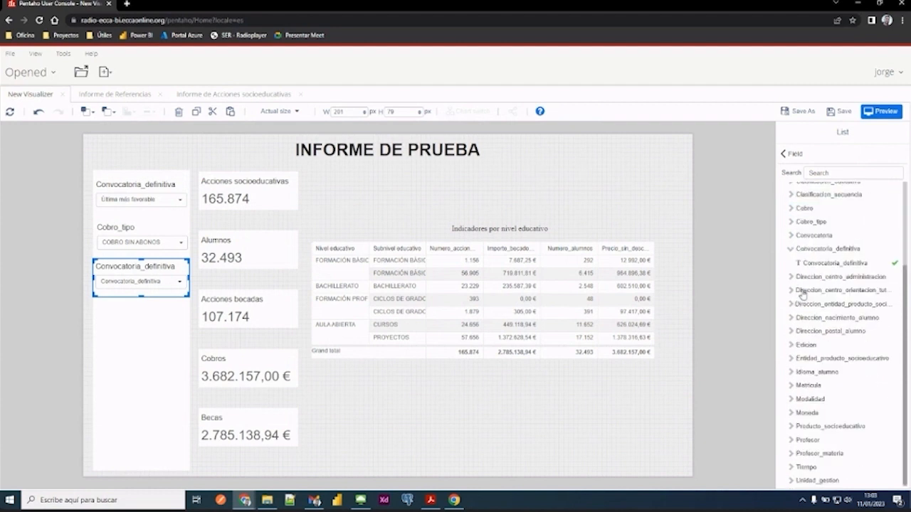
click(790, 385)
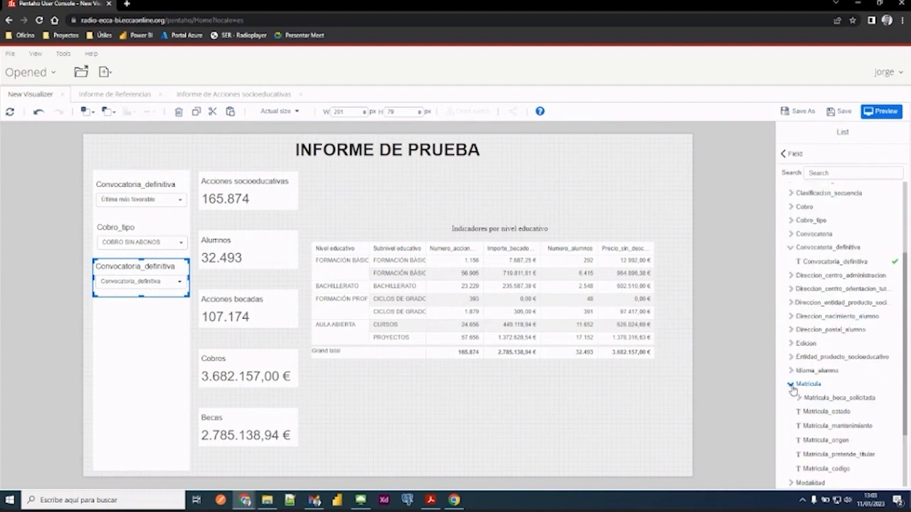
scroll(792, 390, down, 1)
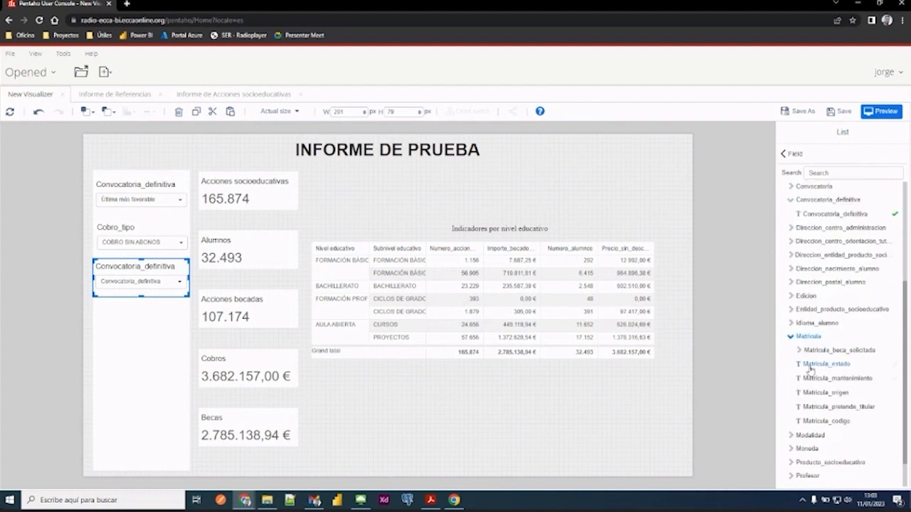
click(836, 369)
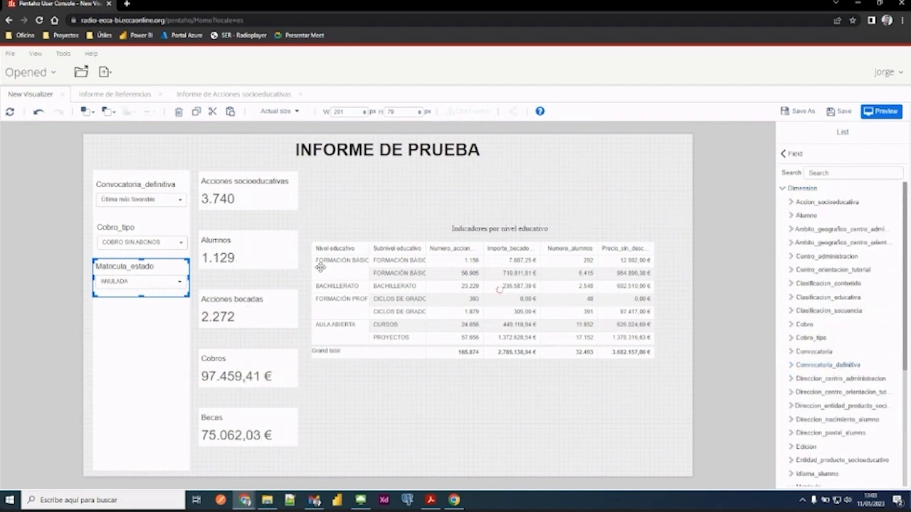
click(784, 155)
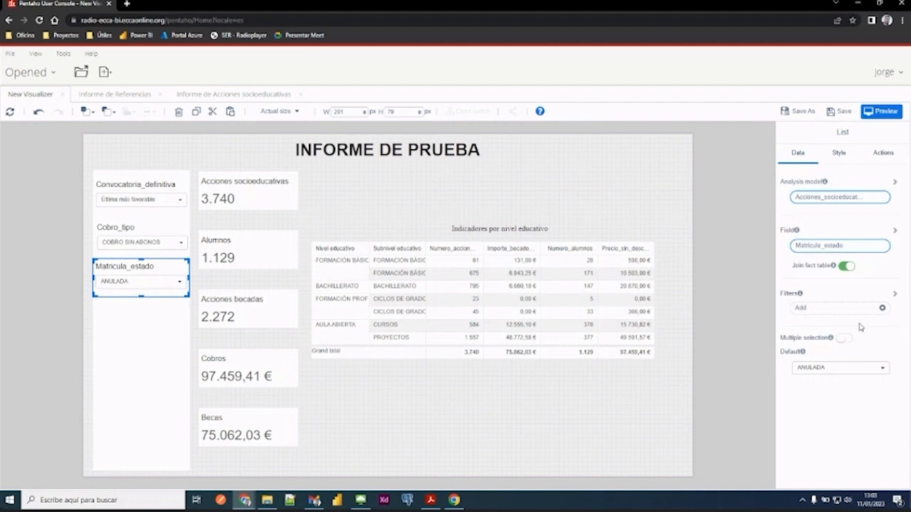
- Enable multiple selection on the Matricula_estado filter and clear all its default values
click(844, 338)
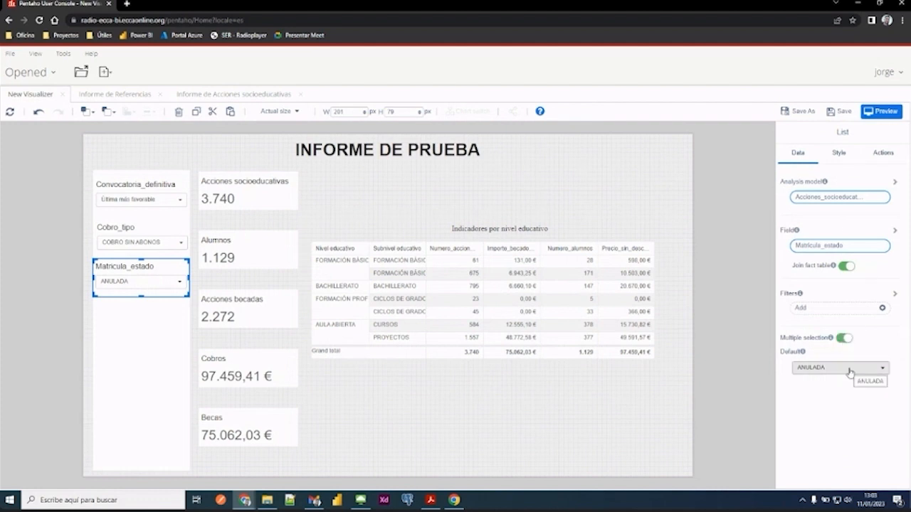
click(849, 368)
click(820, 236)
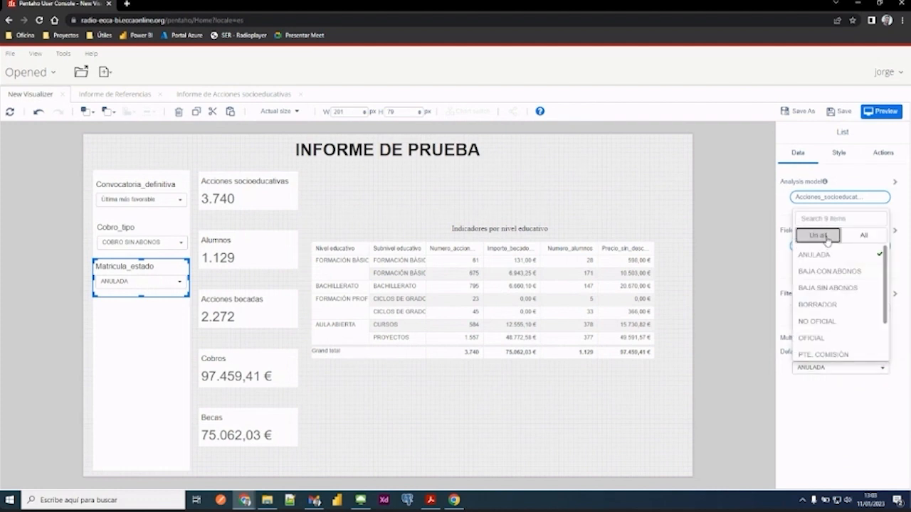
click(846, 427)
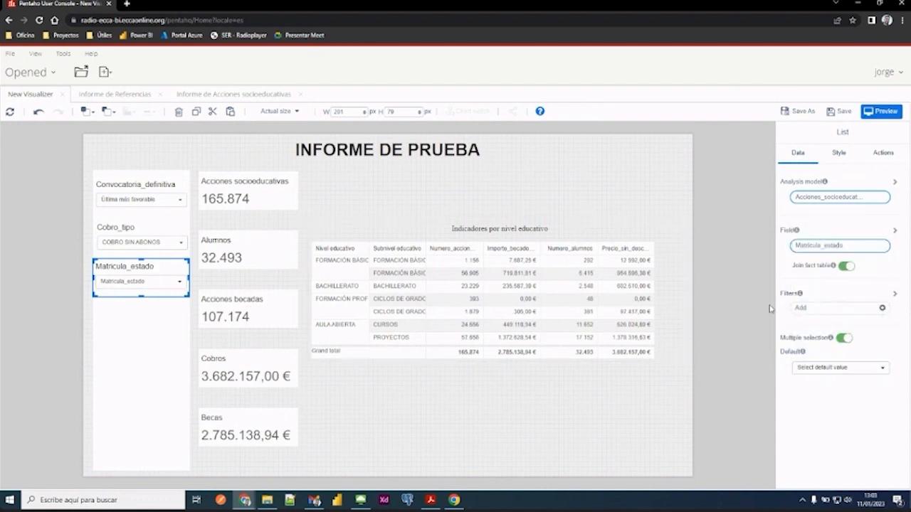
- Set the Matricula_estado defaults to every state except ANULADA, BAJA CON ABONOS, BAJA SIN ABONOS and BORRADOR
click(844, 370)
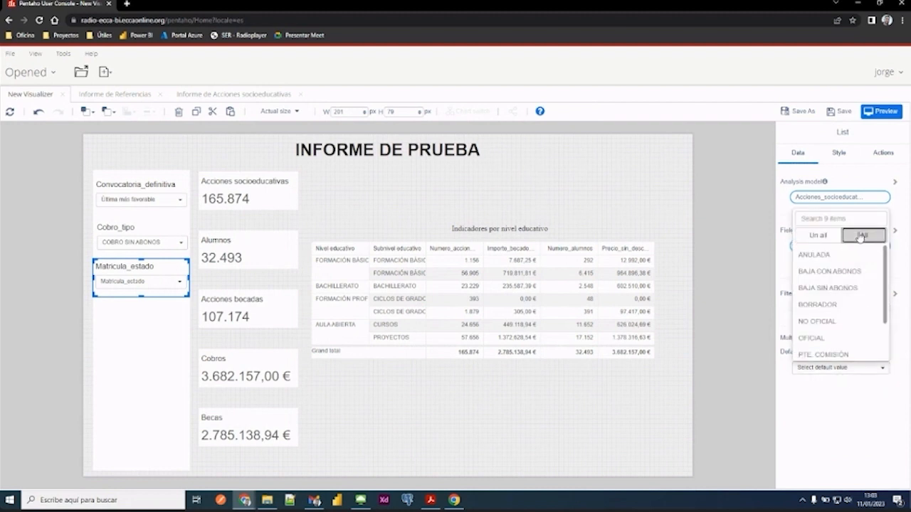
click(864, 234)
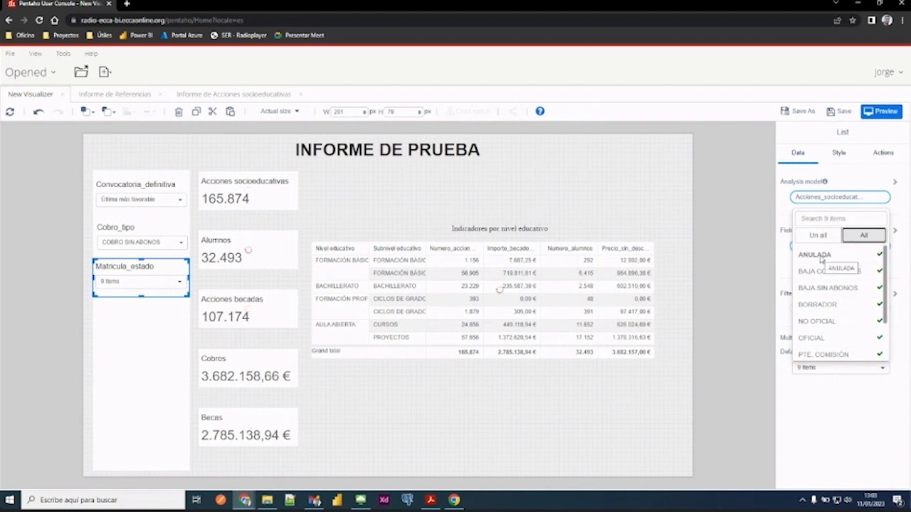
click(820, 257)
click(822, 272)
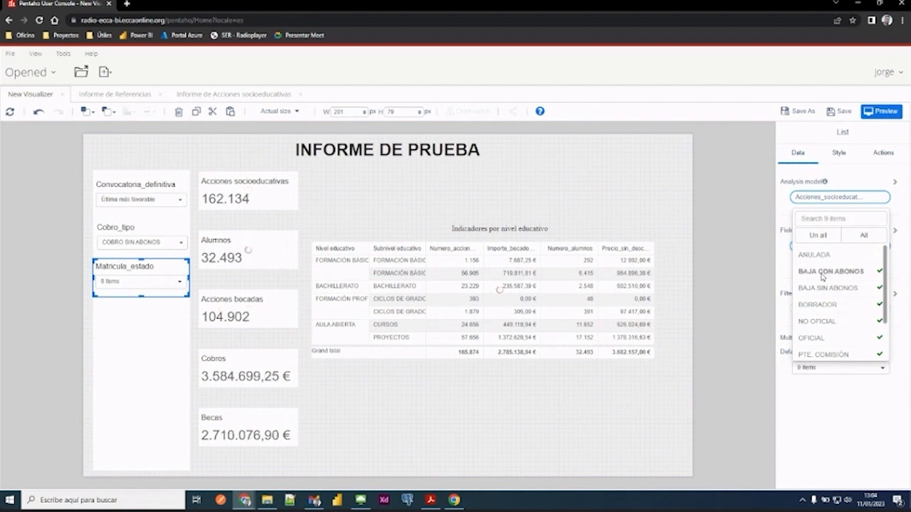
click(822, 289)
click(824, 311)
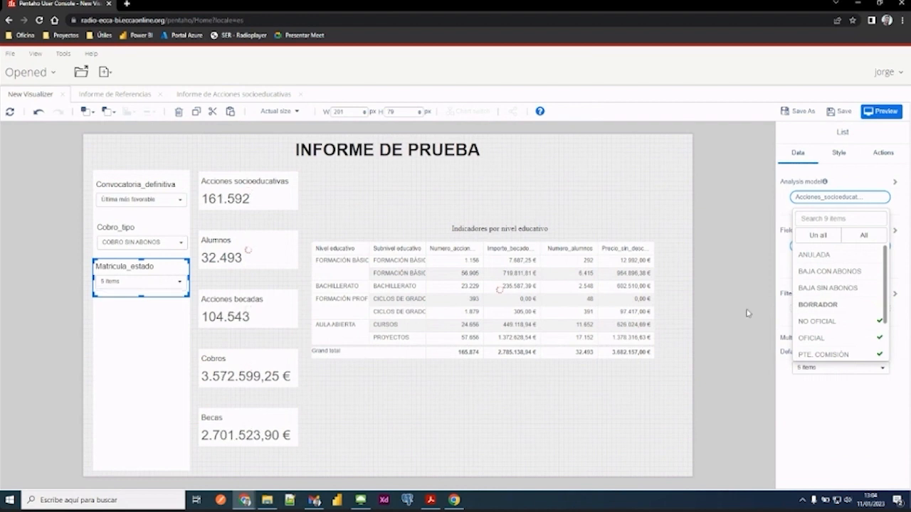
click(359, 467)
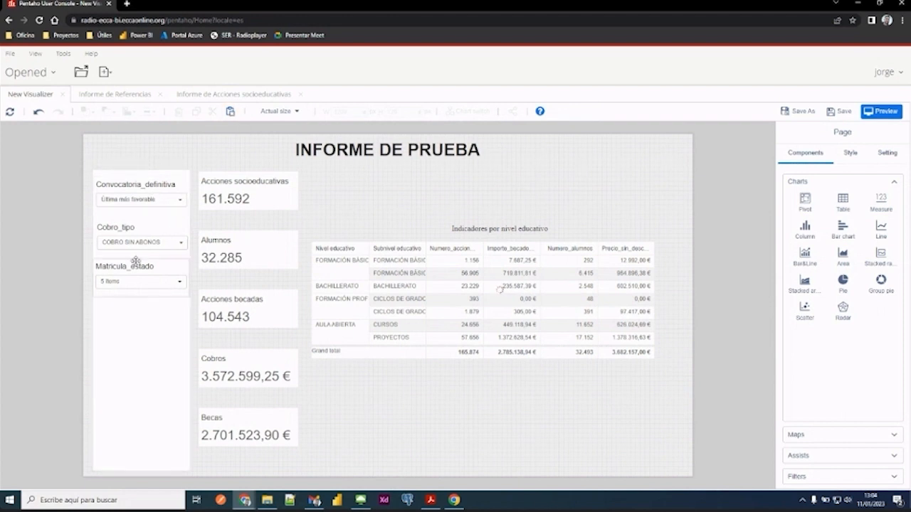
- Paste another copy of the Convocatoria_definitiva dropdown and place it directly beneath the Matricula_estado filter
click(231, 111)
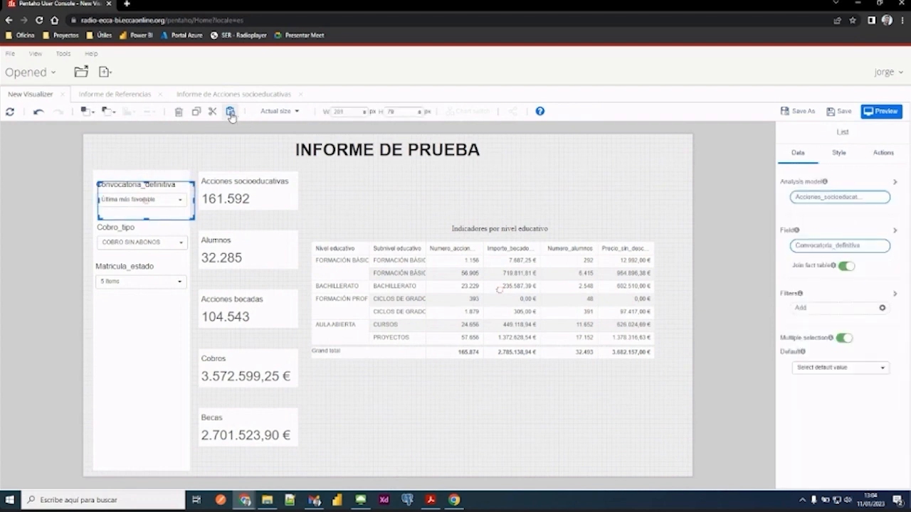
drag(151, 189, 148, 300)
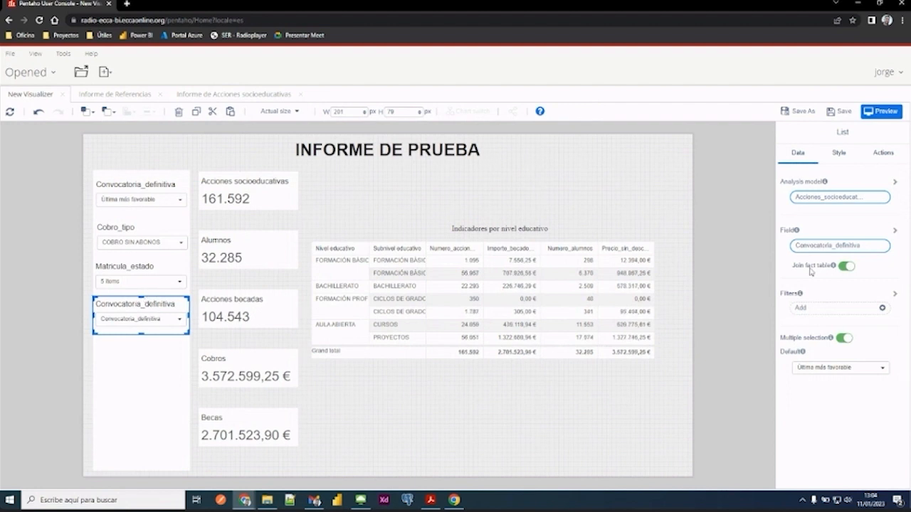
click(828, 247)
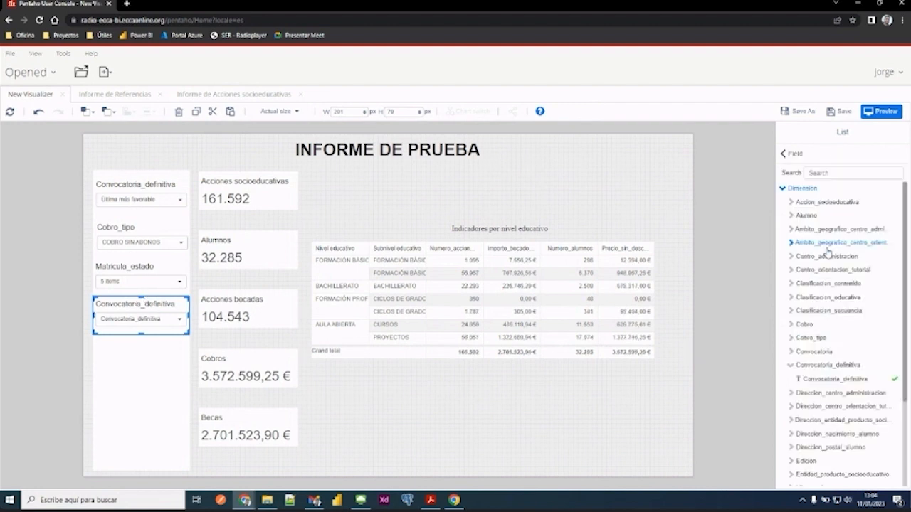
click(790, 365)
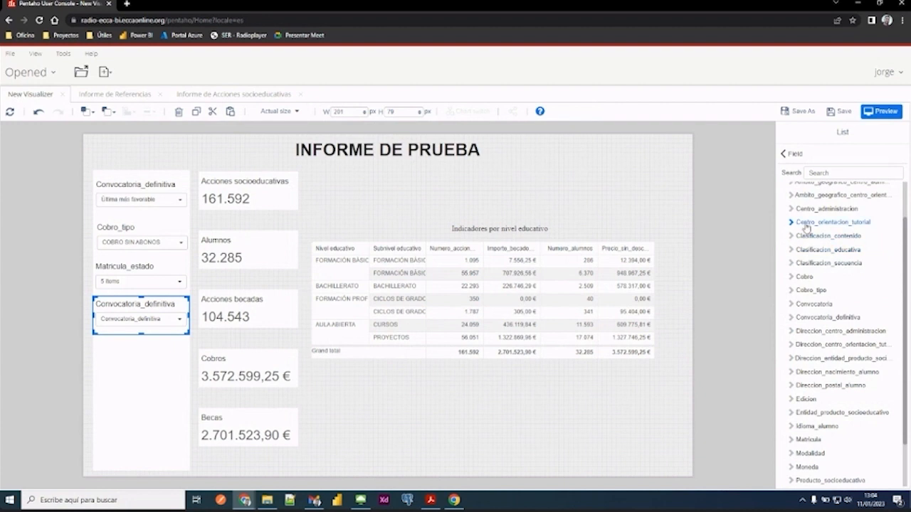
scroll(807, 229, up, 1)
click(790, 157)
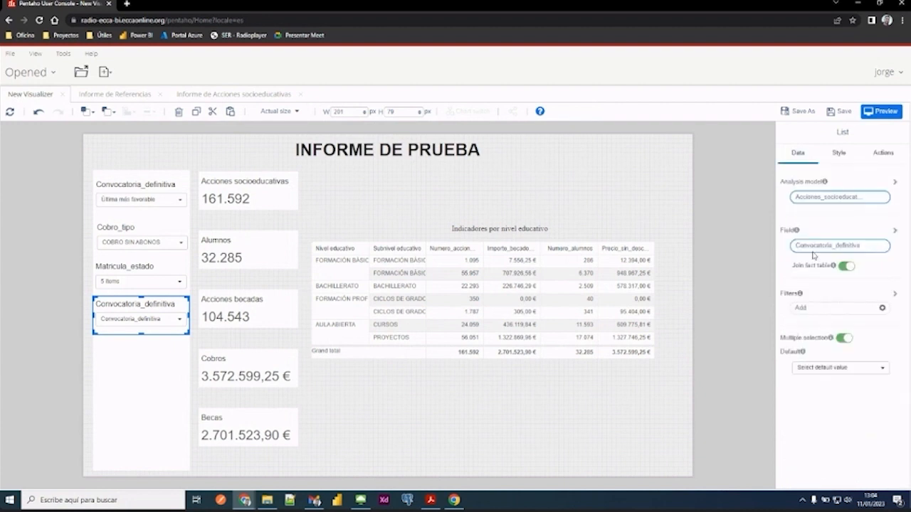
- Set the newly pasted filter's field to Edicion_curso from the Edicion dimension
click(813, 246)
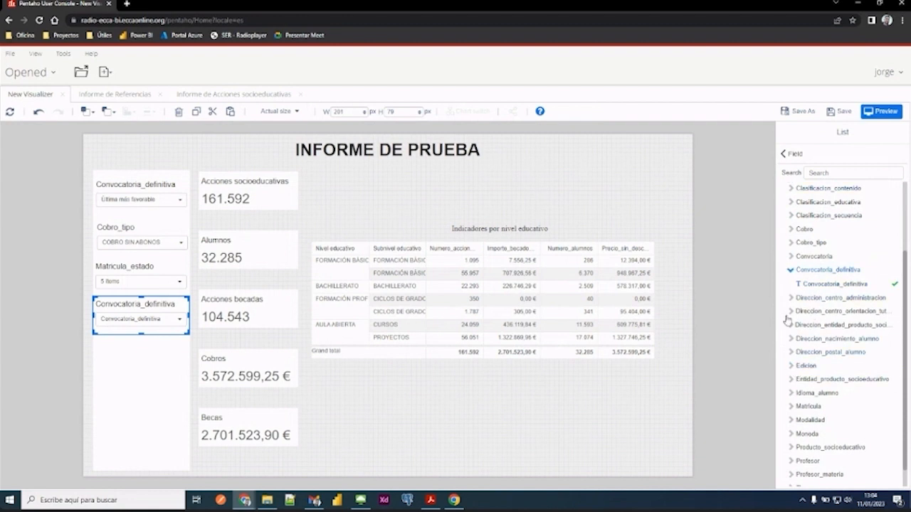
click(791, 366)
scroll(799, 342, down, 1)
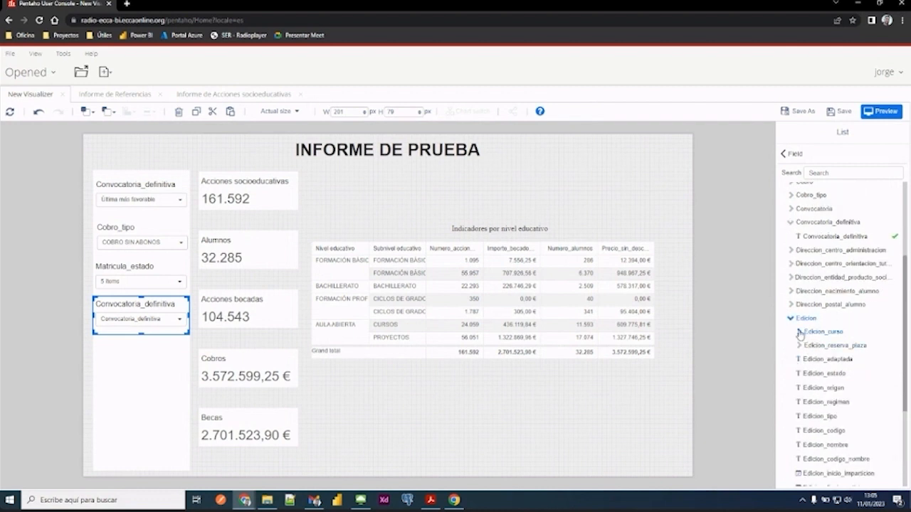
click(799, 333)
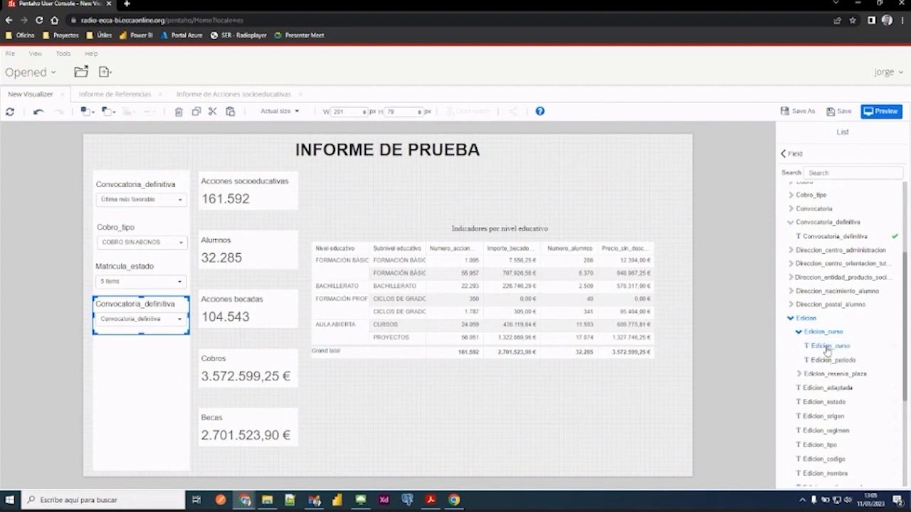
click(827, 348)
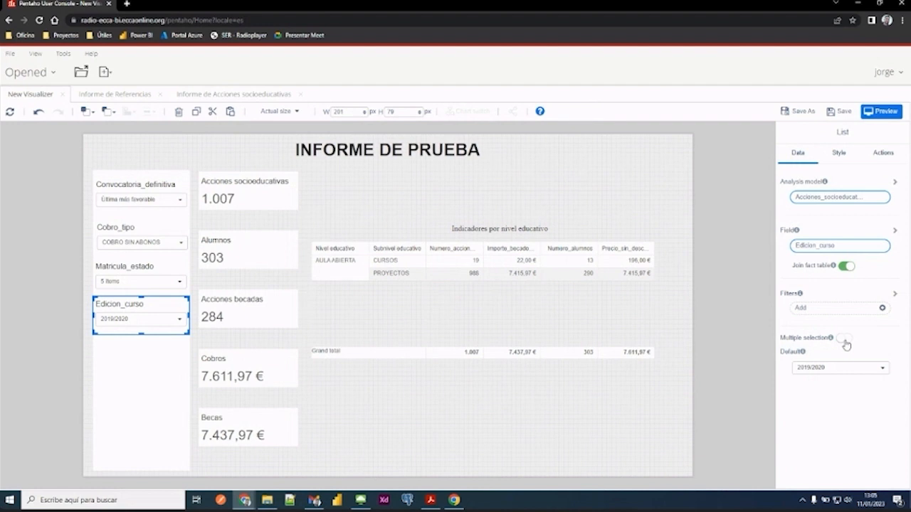
- Enable multiple selection on the Edicion_curso filter and set its default value to 2022/2023
click(834, 373)
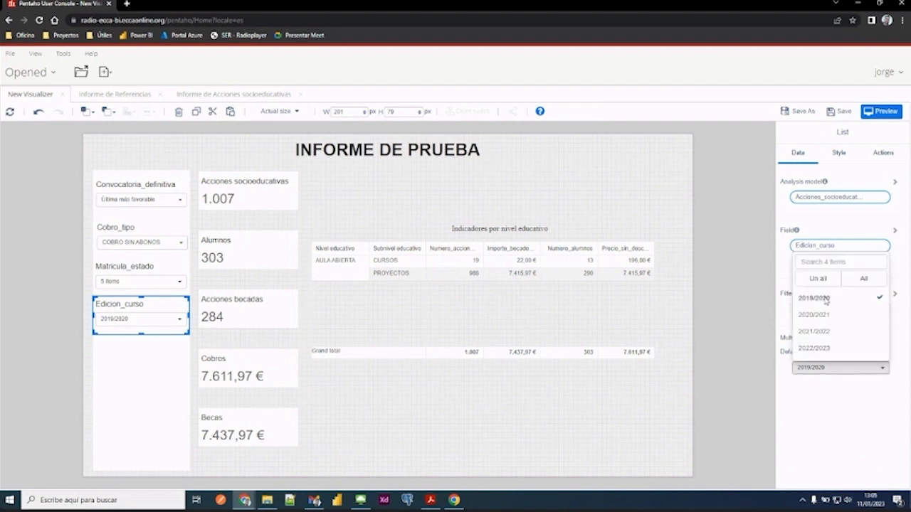
click(824, 349)
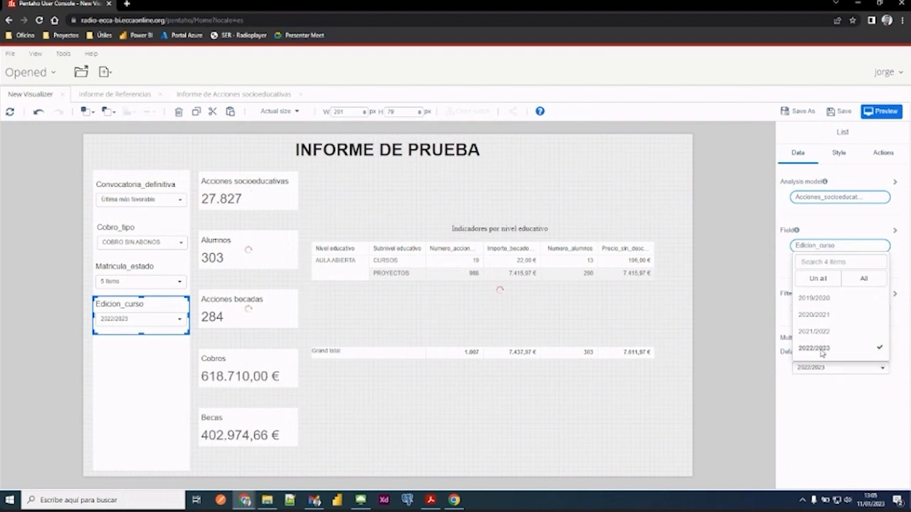
click(823, 424)
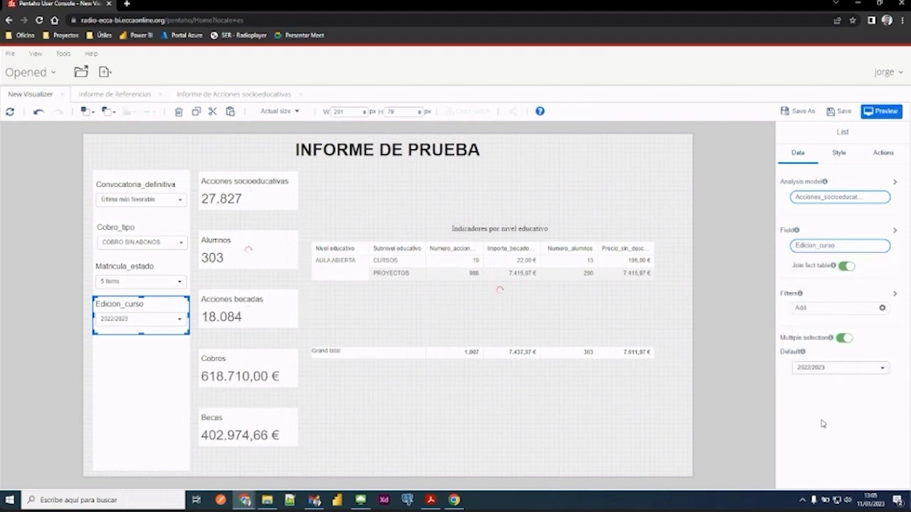
click(746, 412)
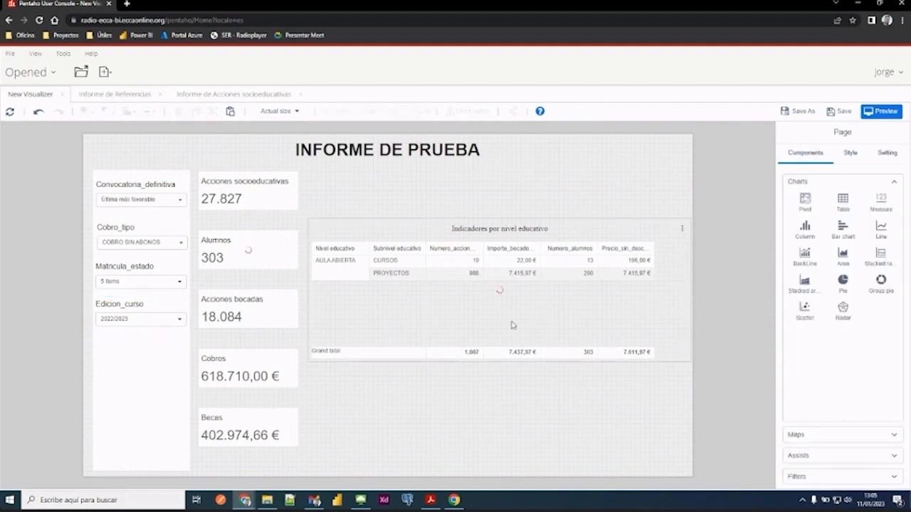
click(662, 229)
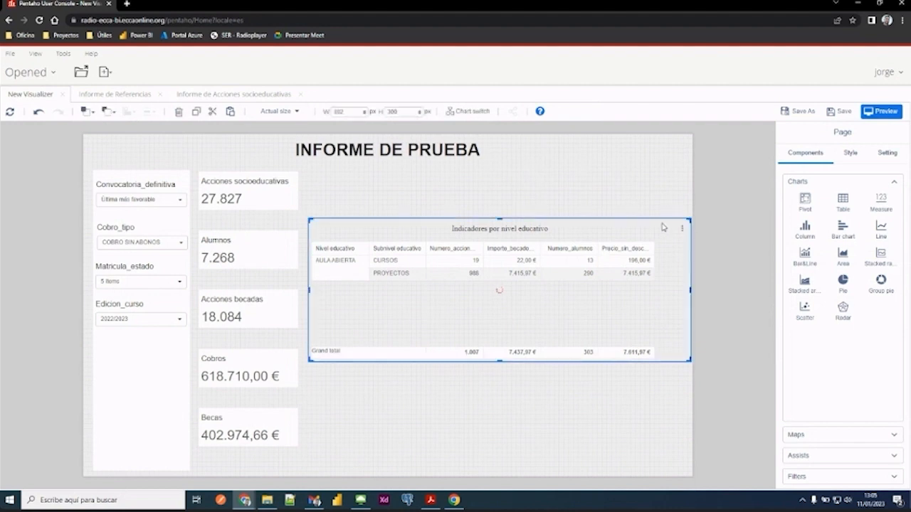
click(678, 193)
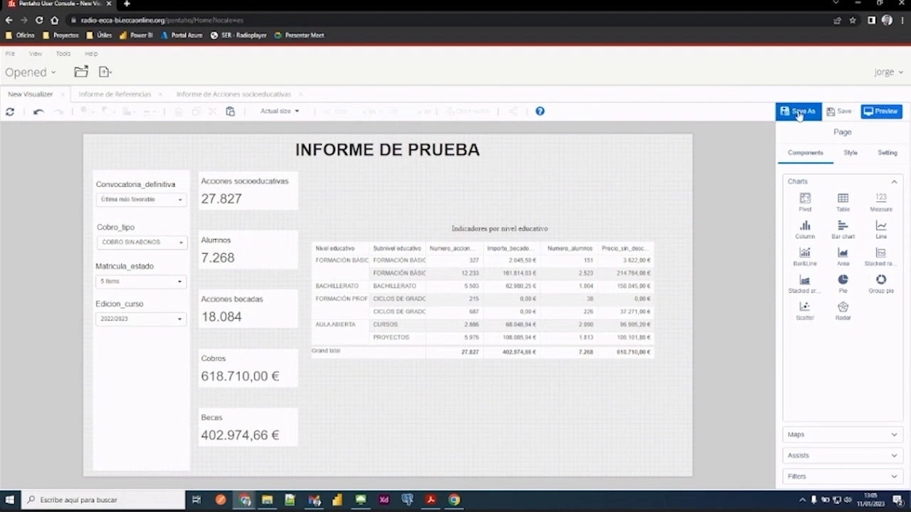
- Save the report as "informe de prueba" in the signed-in account's own folder under Home
click(843, 116)
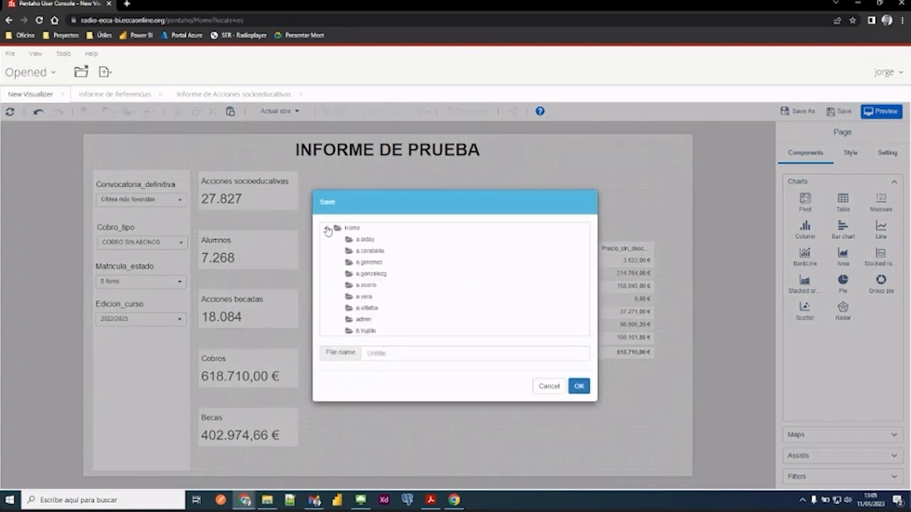
right_click(328, 230)
click(327, 230)
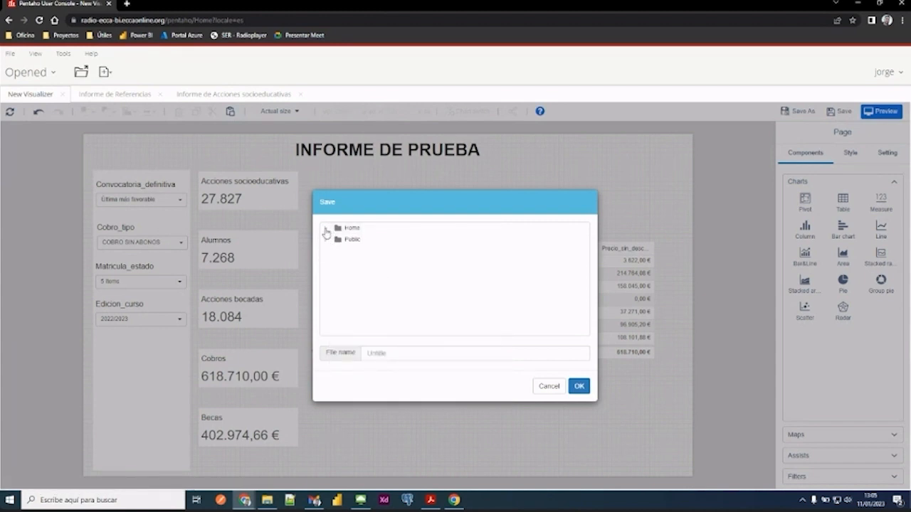
click(326, 230)
scroll(368, 268, down, 5)
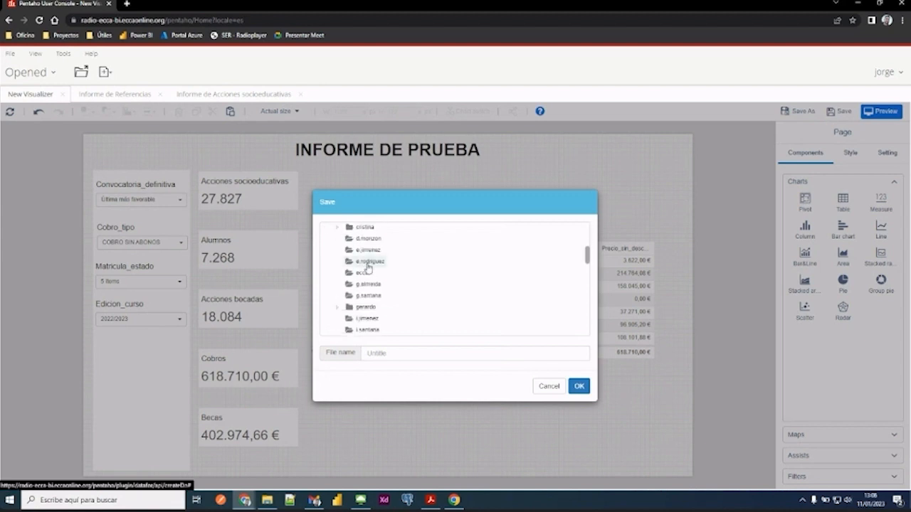
scroll(368, 268, down, 3)
click(362, 306)
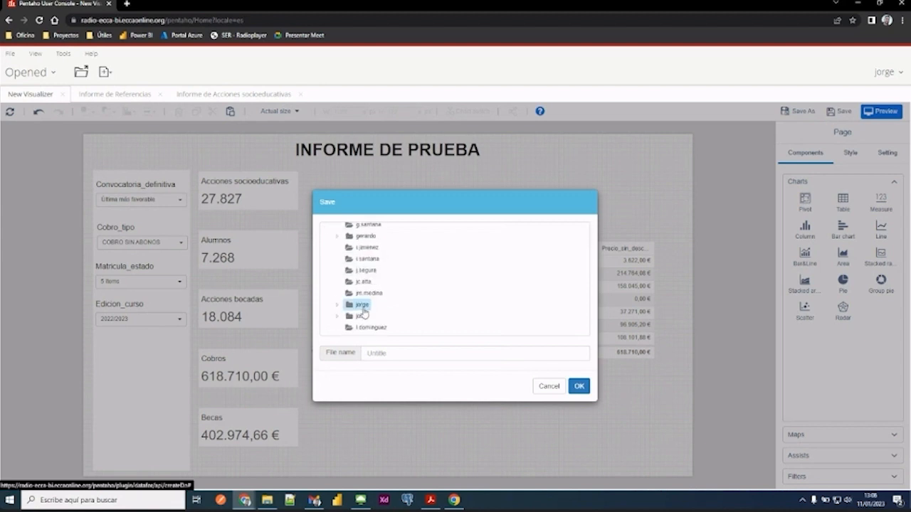
click(379, 356)
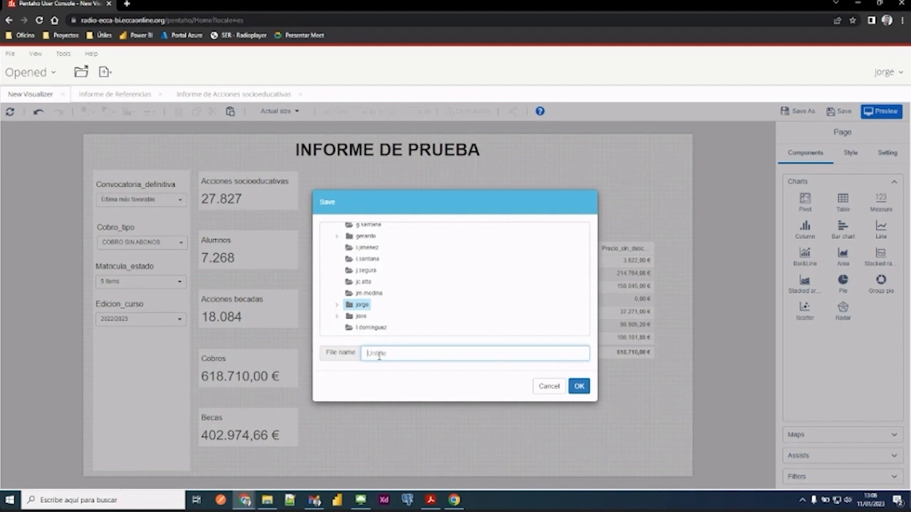
text(informe de prueba)
click(579, 386)
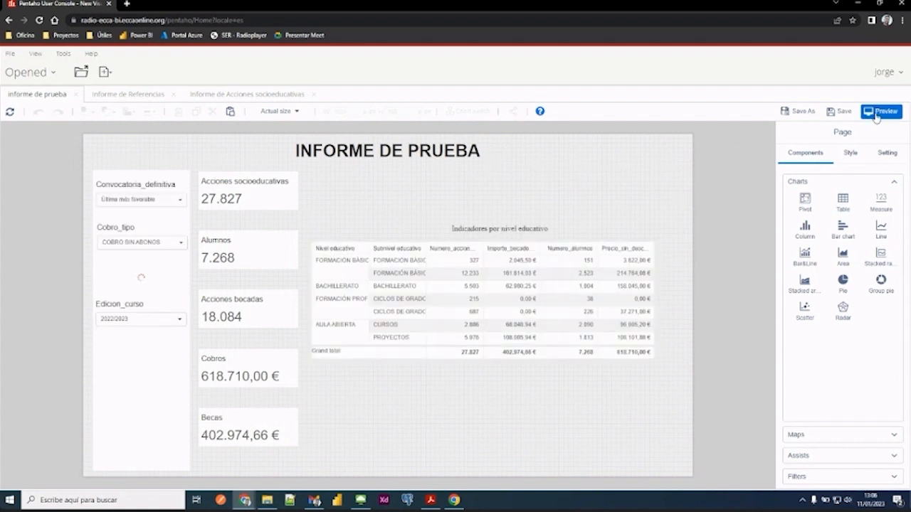
- Preview the report and compare it with the open Informe de Referencias and Informe de Acciones socioeducativas reports
click(877, 118)
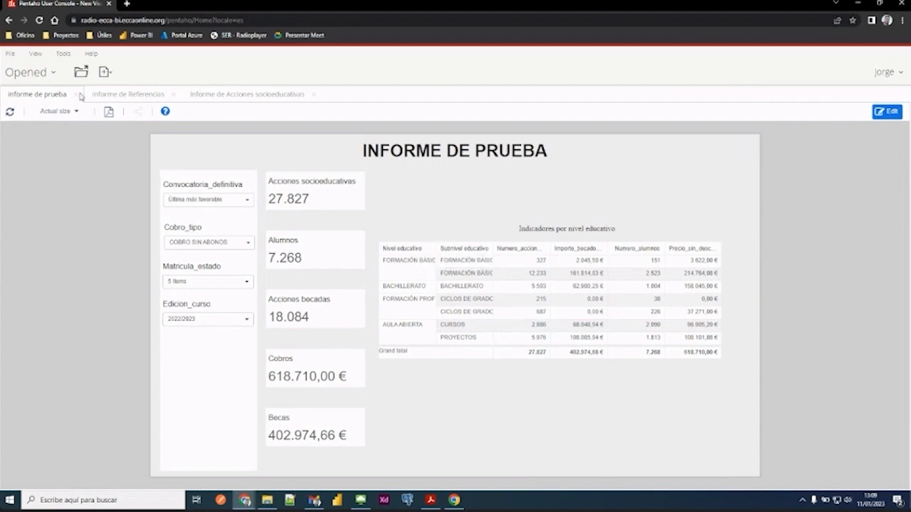
click(125, 96)
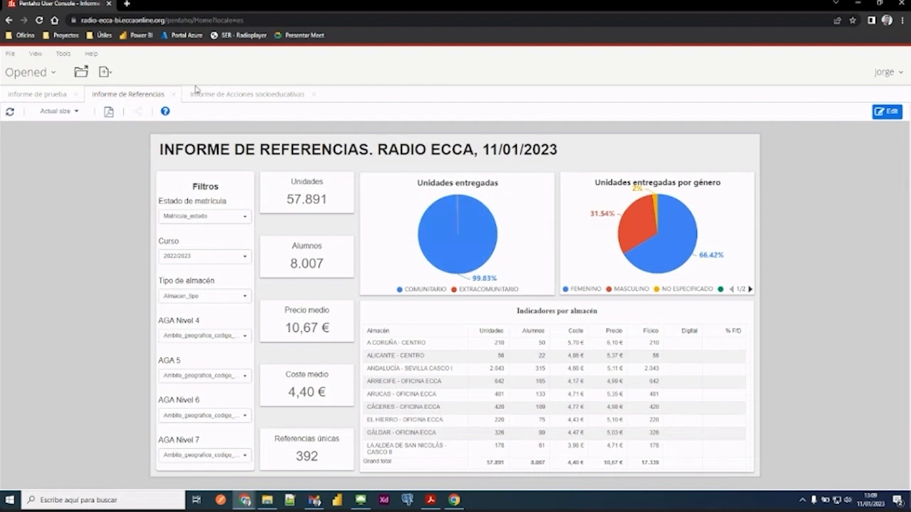
click(220, 95)
click(34, 96)
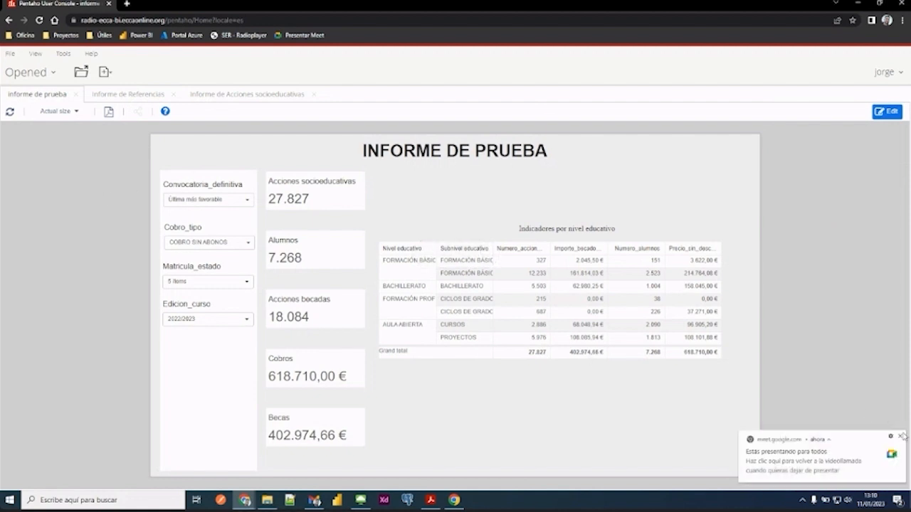
click(903, 435)
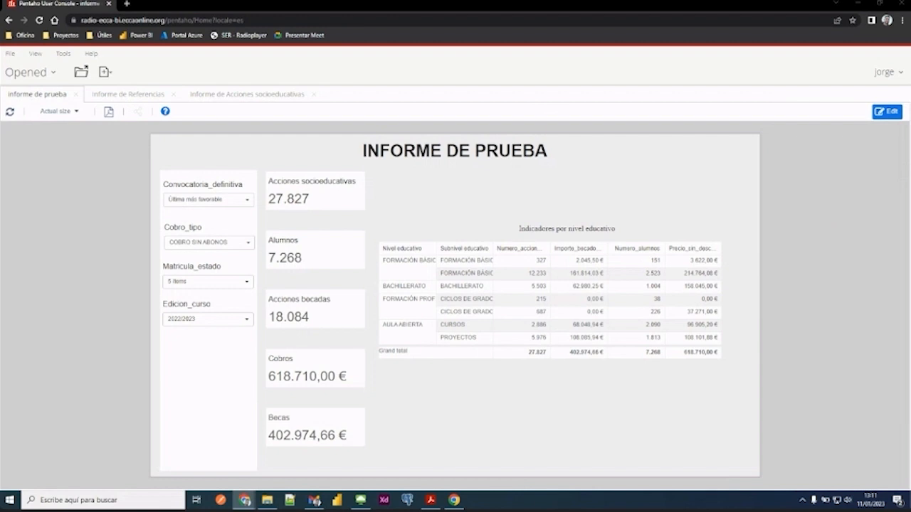
- Return to editing, move the pivot to the lower part of the page and draw a pie chart about 725 by 286 px above it
click(891, 112)
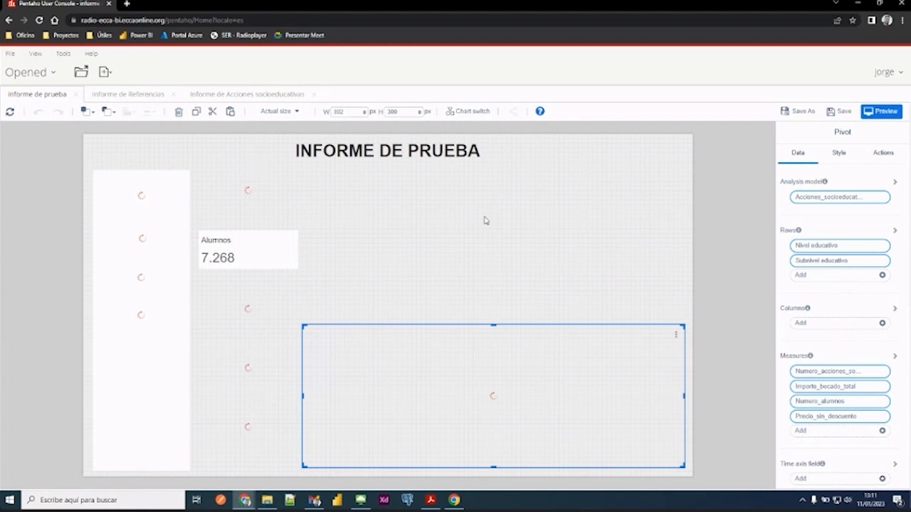
click(486, 220)
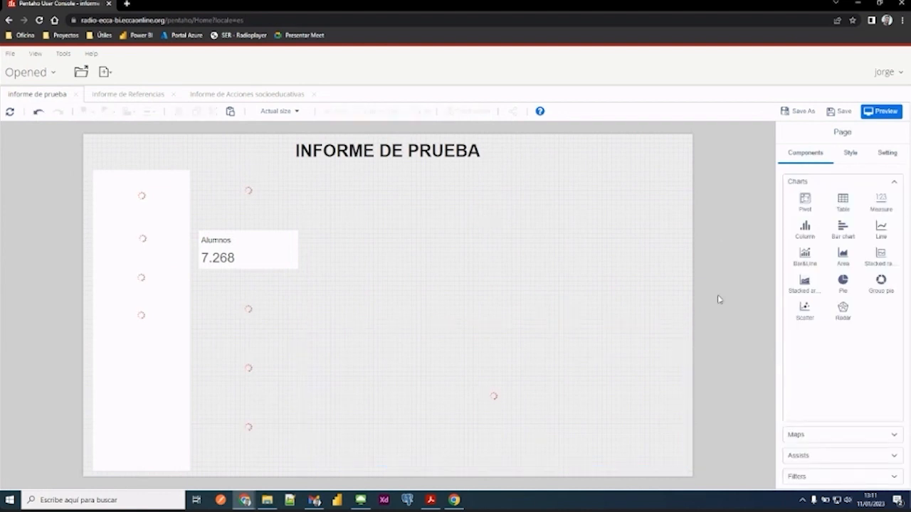
click(843, 282)
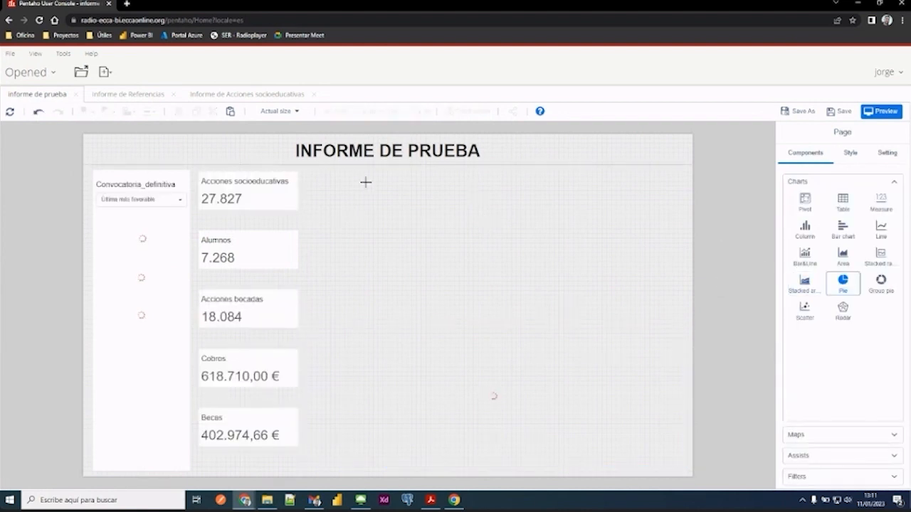
drag(316, 174, 660, 308)
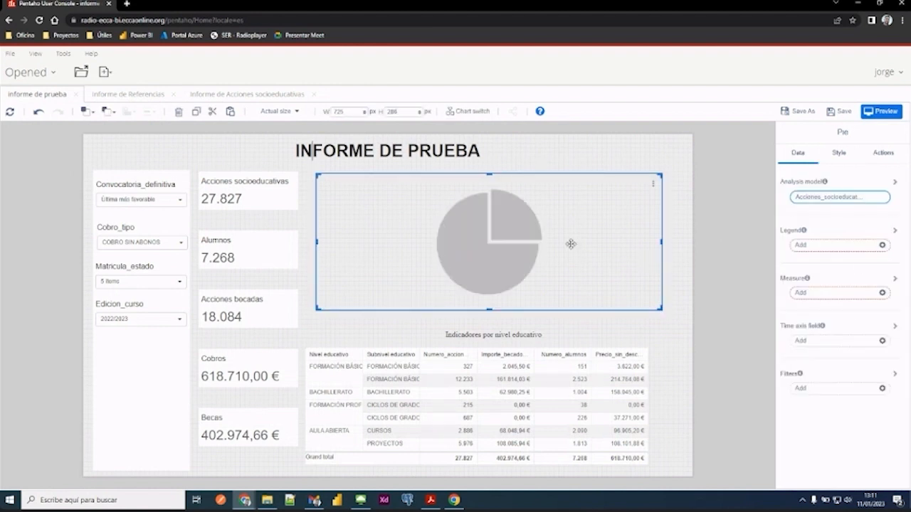
- Set the pie chart's legend to Alumno_genero from the Alumno dimension and its measure to Numero_alumnos
click(813, 249)
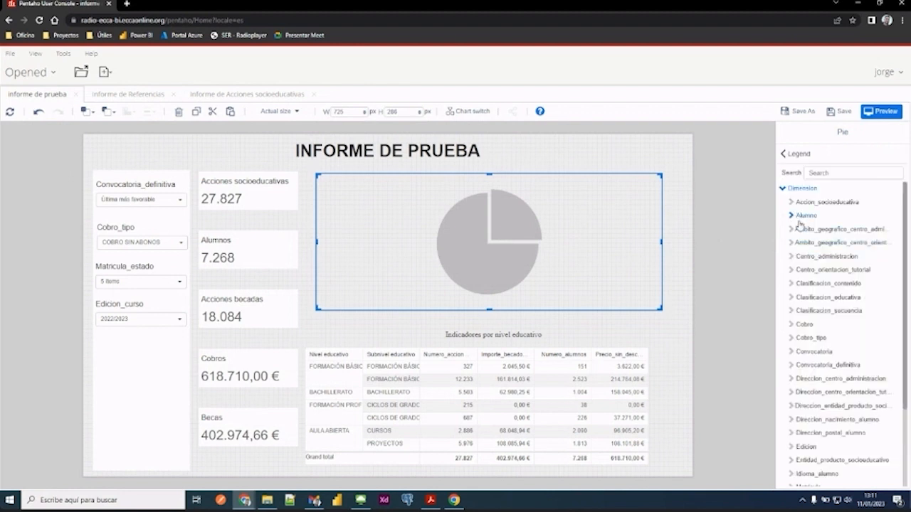
click(797, 219)
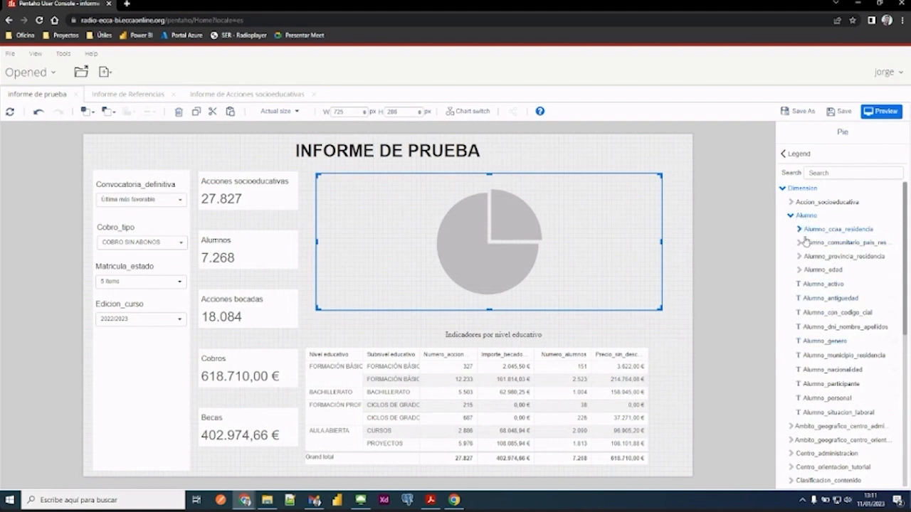
click(784, 153)
click(827, 295)
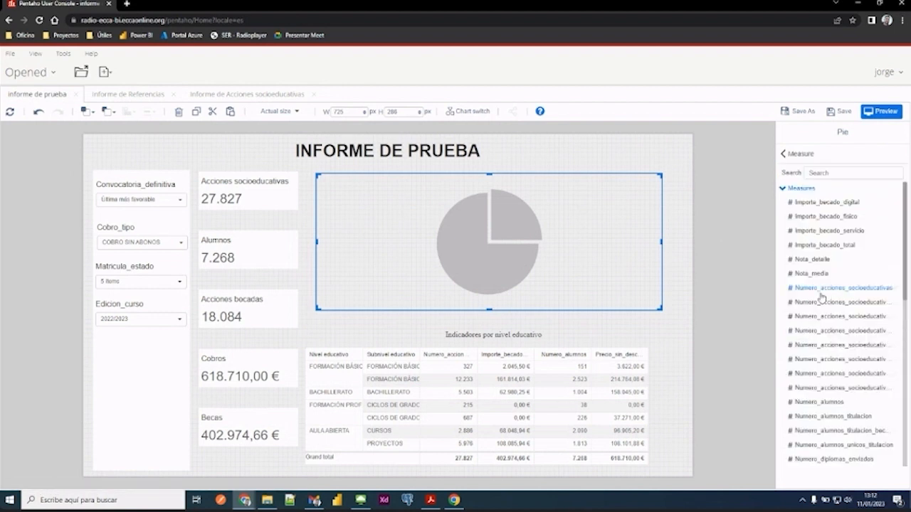
click(811, 402)
click(699, 196)
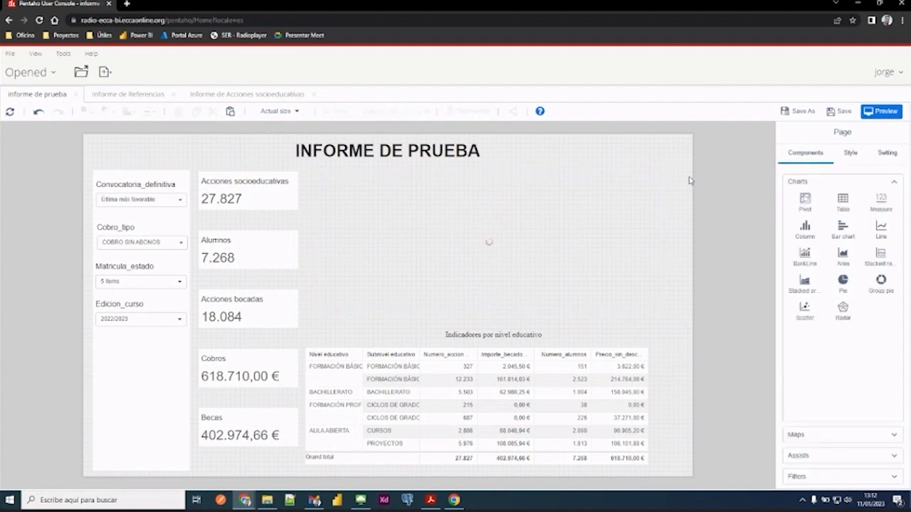
click(532, 230)
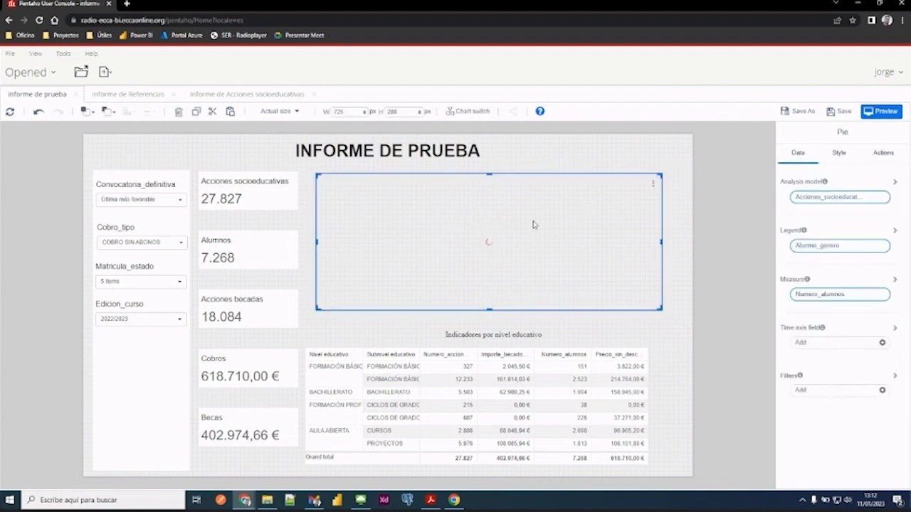
click(653, 324)
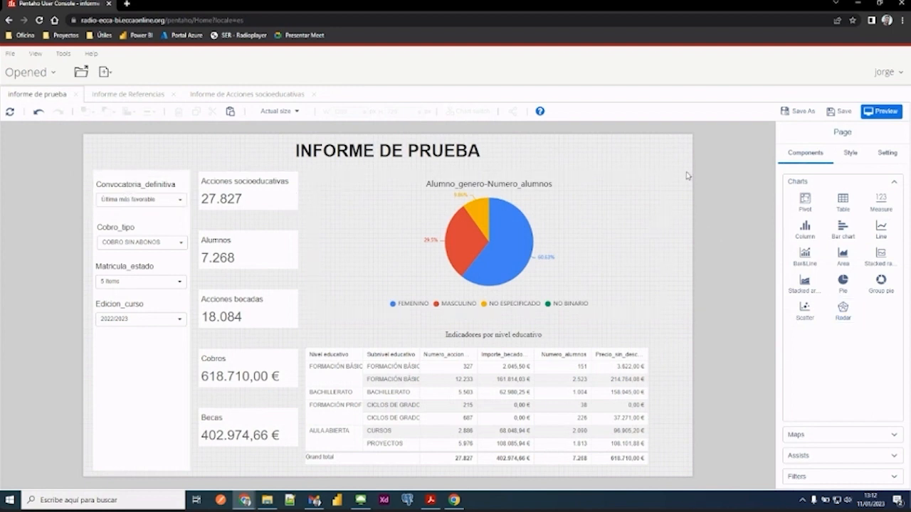
- Check the data settings of the Convocatoria_definitiva filter and preview the report
click(122, 188)
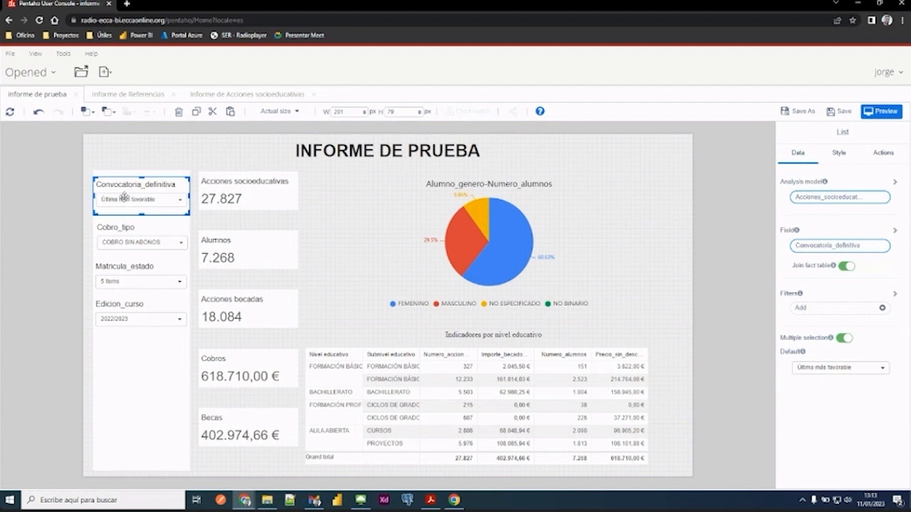
click(62, 183)
click(118, 183)
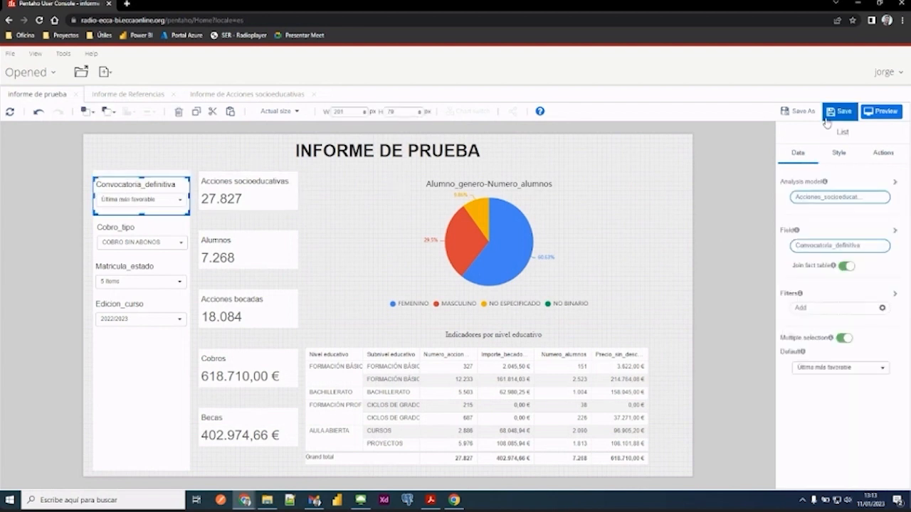
click(705, 178)
click(882, 113)
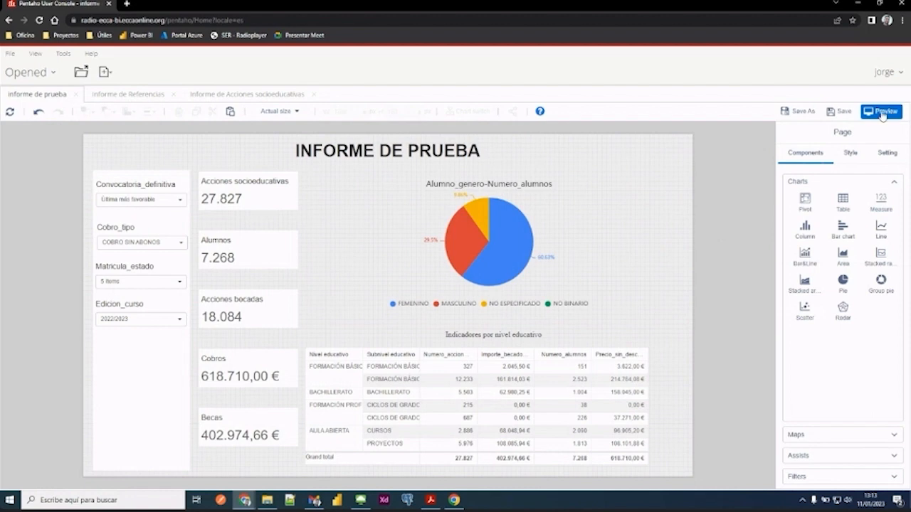
click(584, 319)
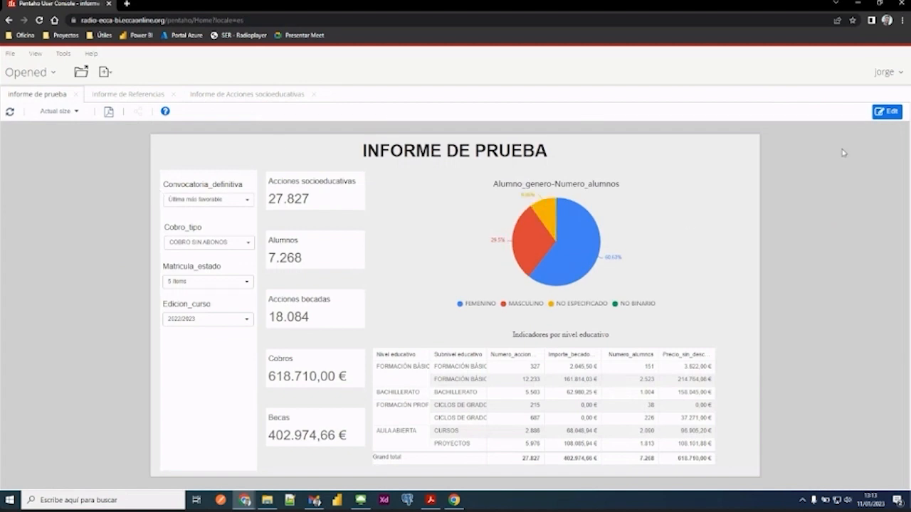
- Test the Edicion_curso filter in the preview by selecting 2021/2022 in place of 2022/2023
click(227, 201)
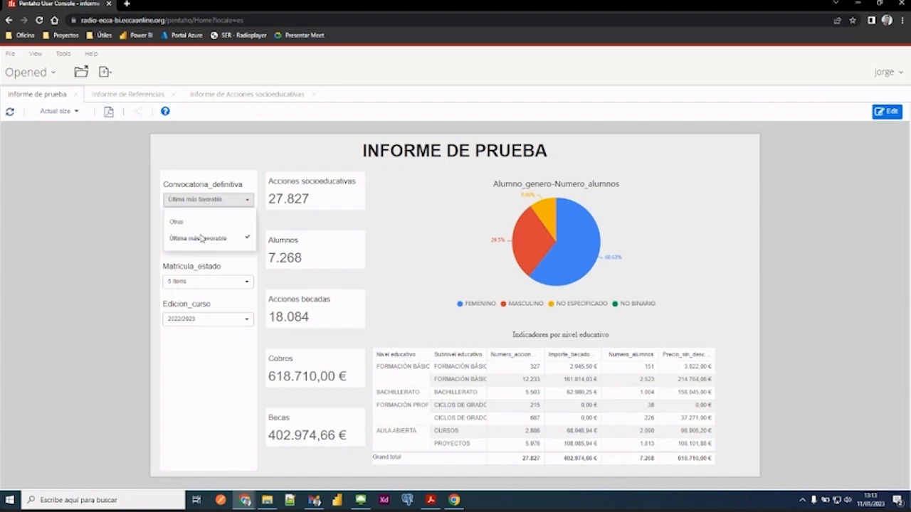
click(227, 320)
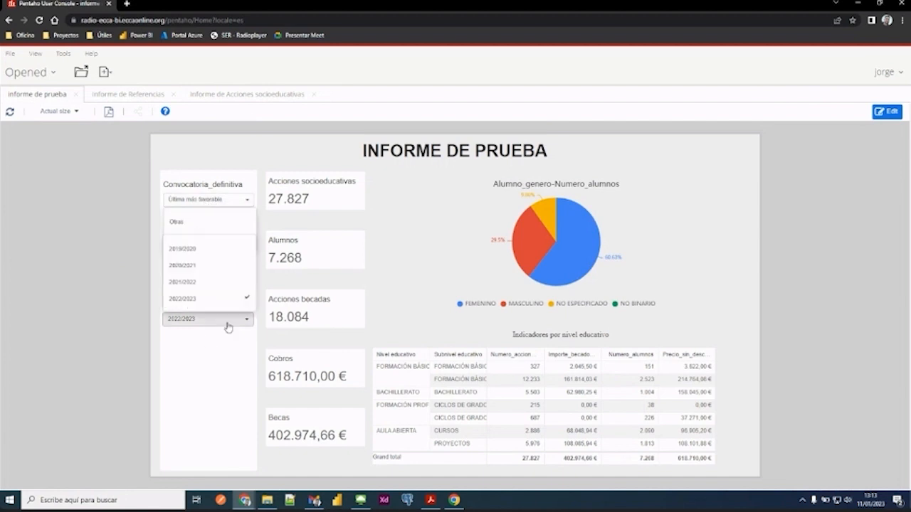
click(191, 283)
click(186, 300)
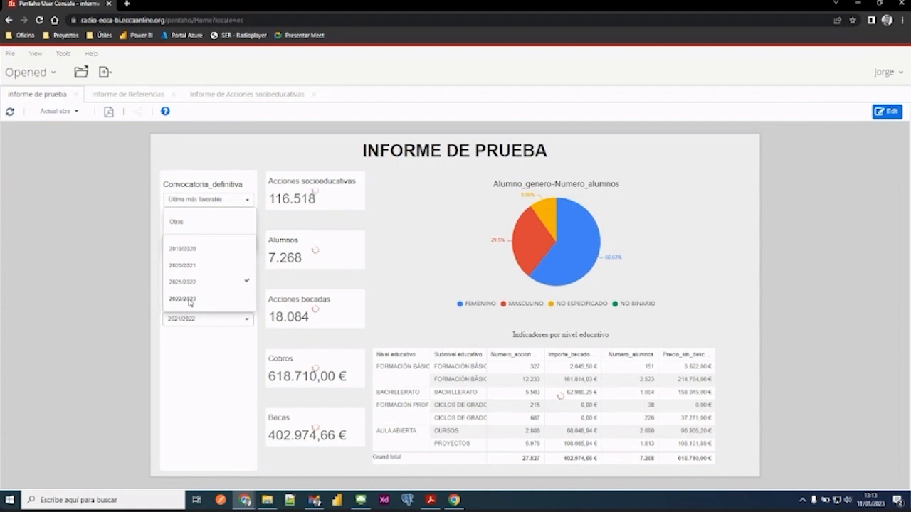
click(210, 403)
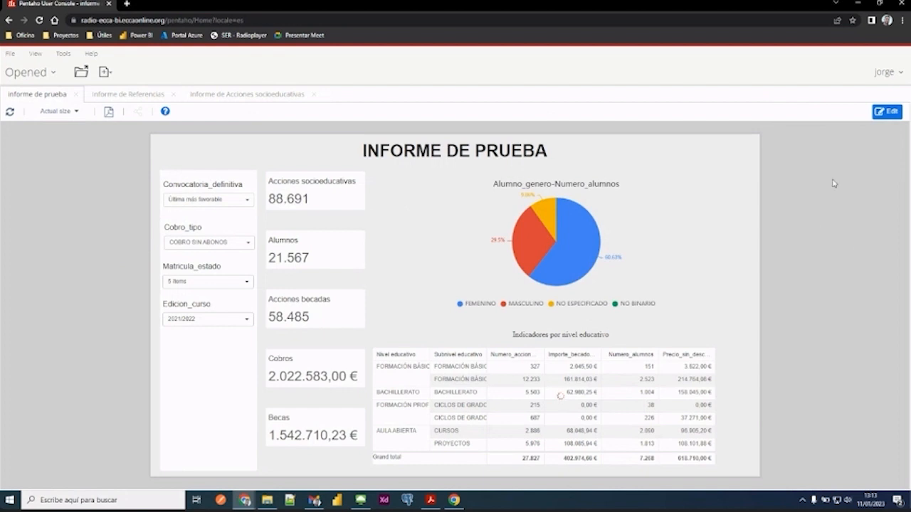
- Examine the options of the Convocatoria_definitiva filter in the preview
click(246, 204)
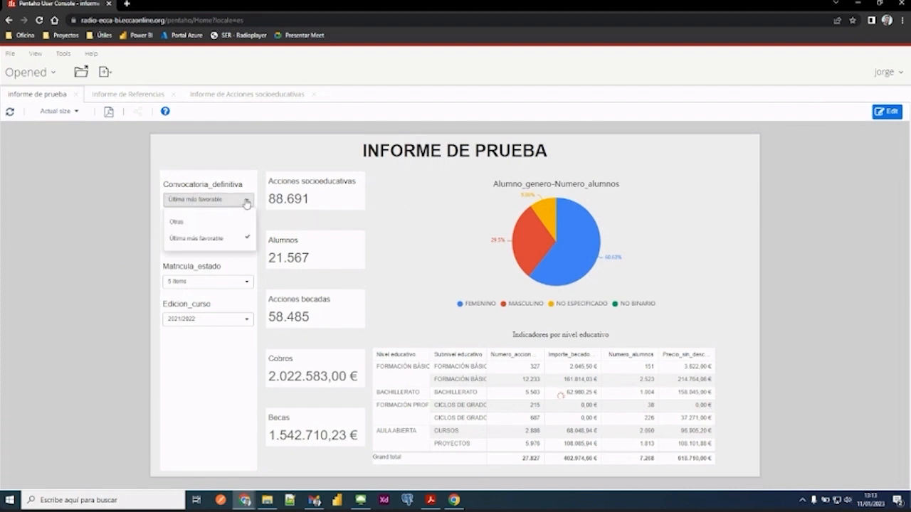
click(243, 156)
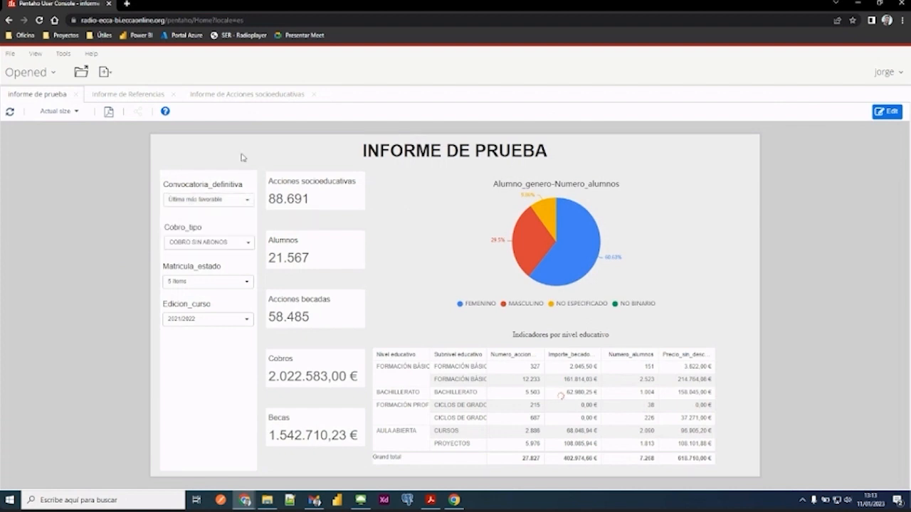
click(212, 202)
click(191, 235)
- Return to editing and review the type options in the Convocatoria_definitiva filter's style settings, keeping Dropdown
click(887, 111)
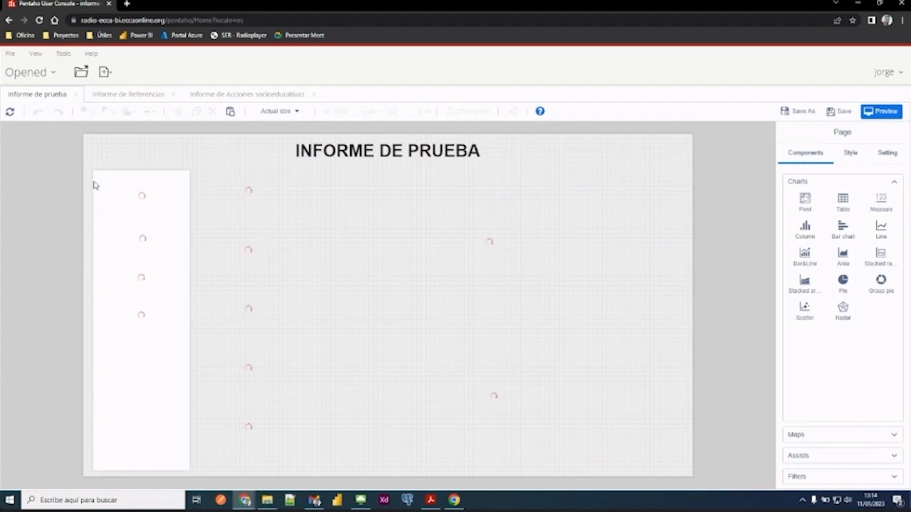
click(132, 192)
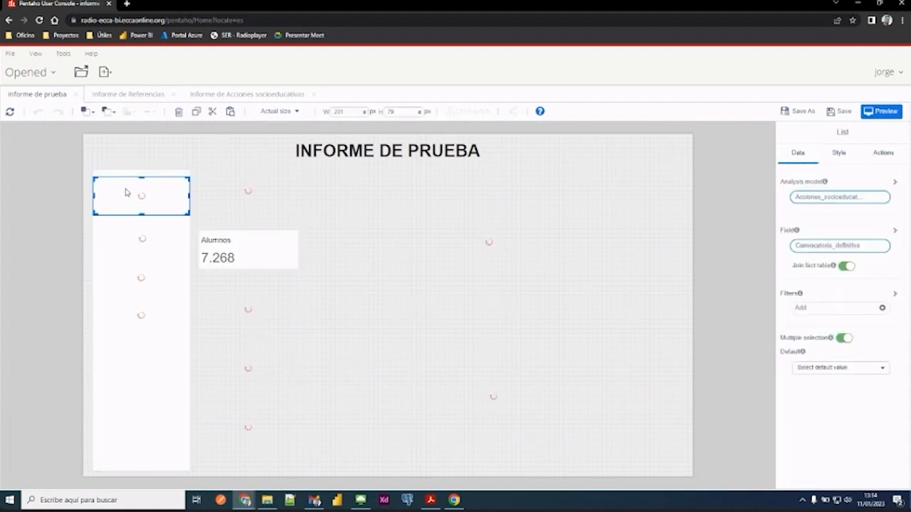
click(841, 156)
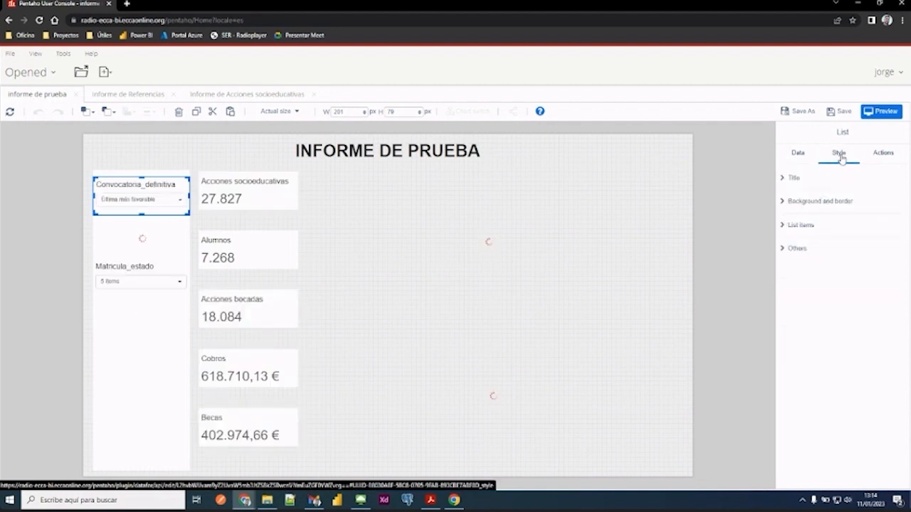
click(790, 249)
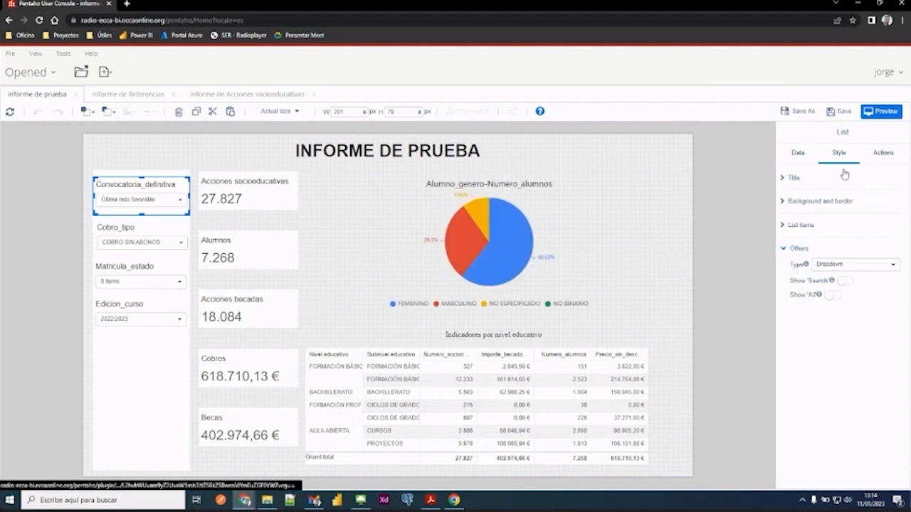
click(818, 265)
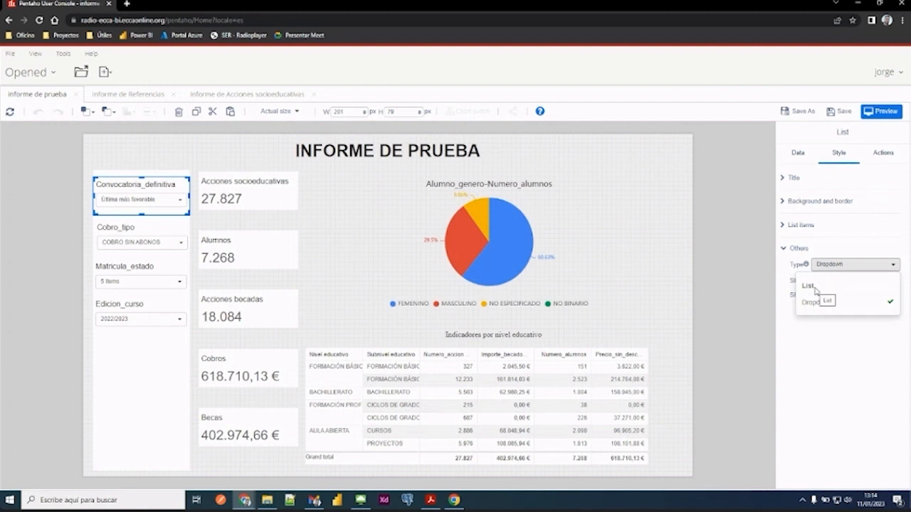
click(816, 304)
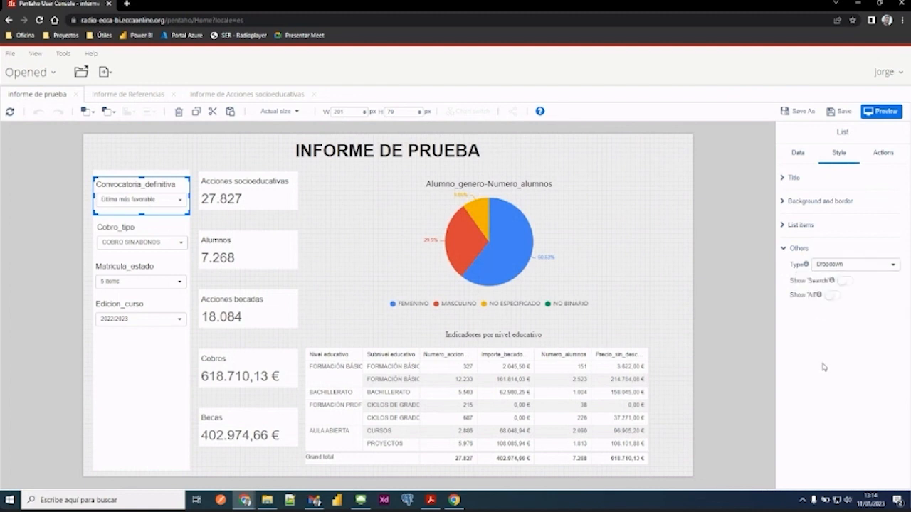
click(86, 399)
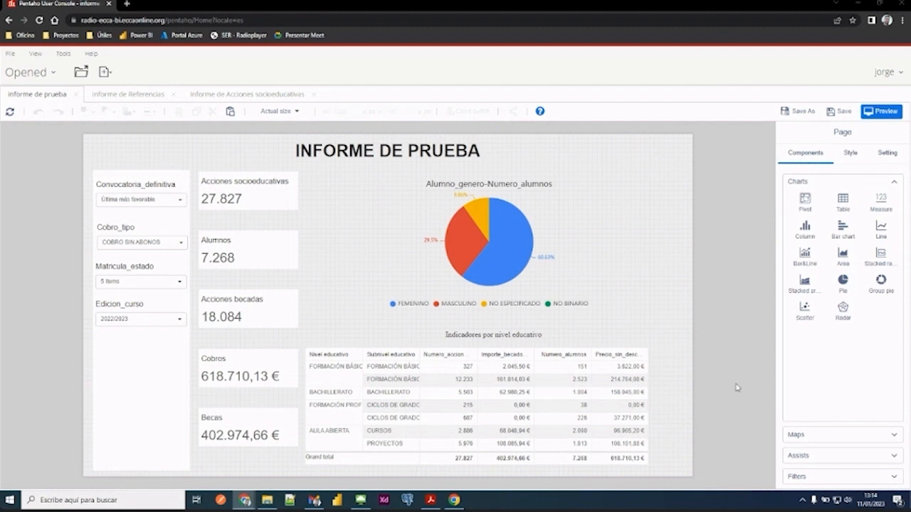
- Open the total settings of the pivot's Nivel educativo row field and close them without making changes
click(482, 328)
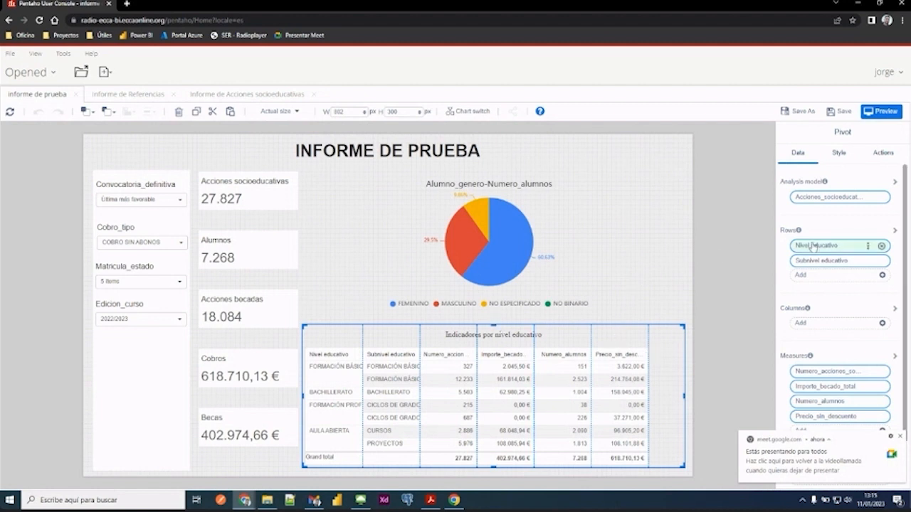
click(867, 247)
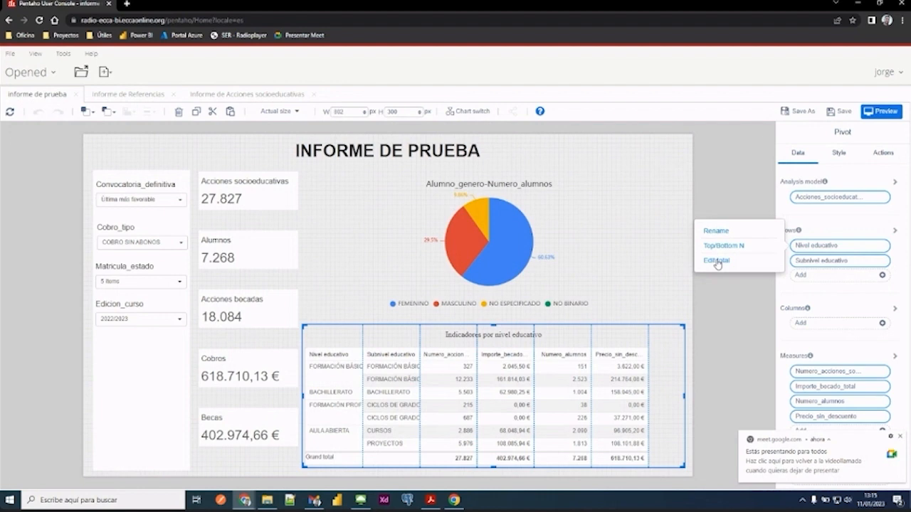
click(717, 261)
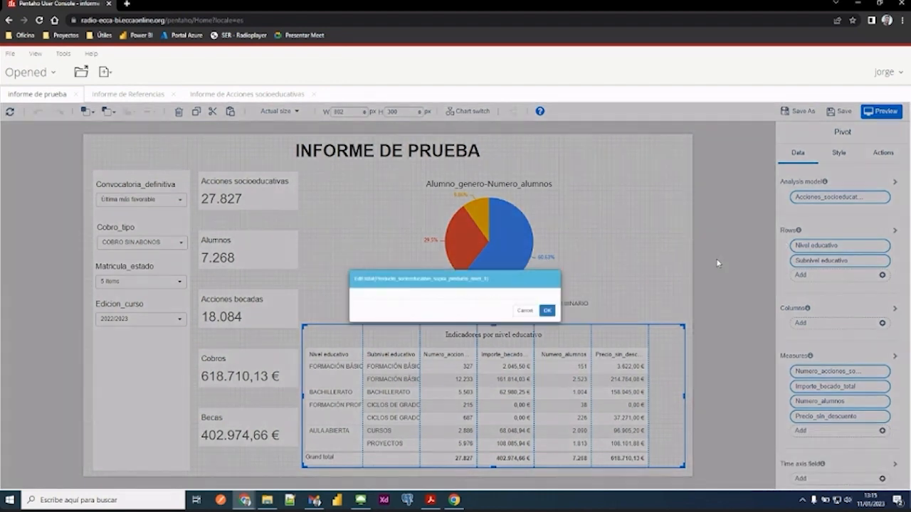
click(547, 328)
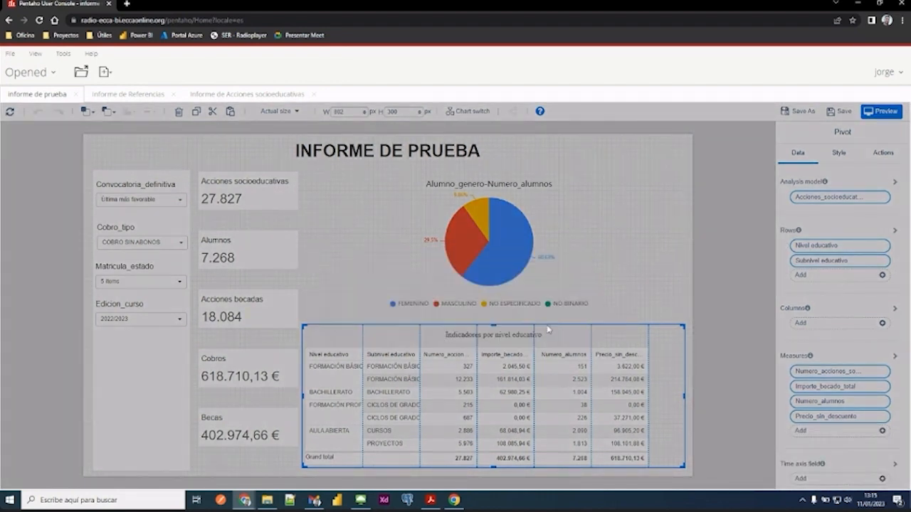
click(692, 295)
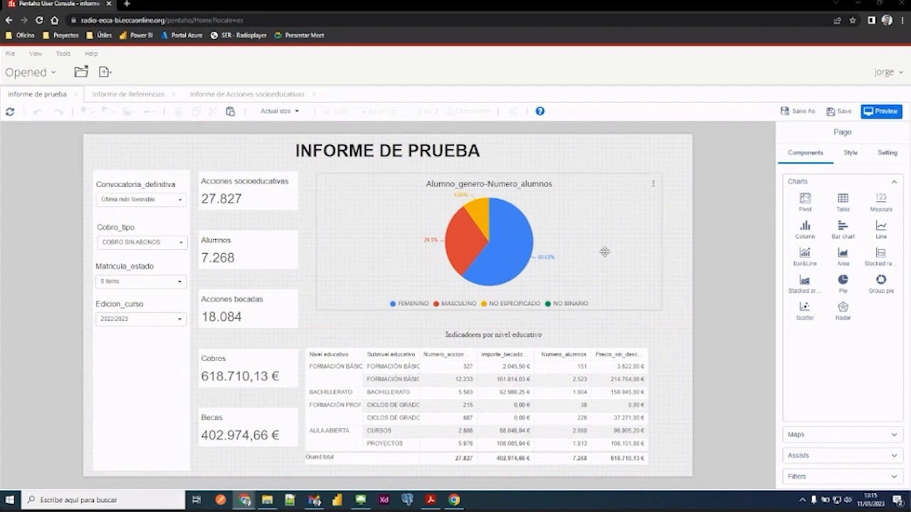
- Switch to the Informe de Acciones socioeducativas report to compare its indicators table with the pivot
click(561, 334)
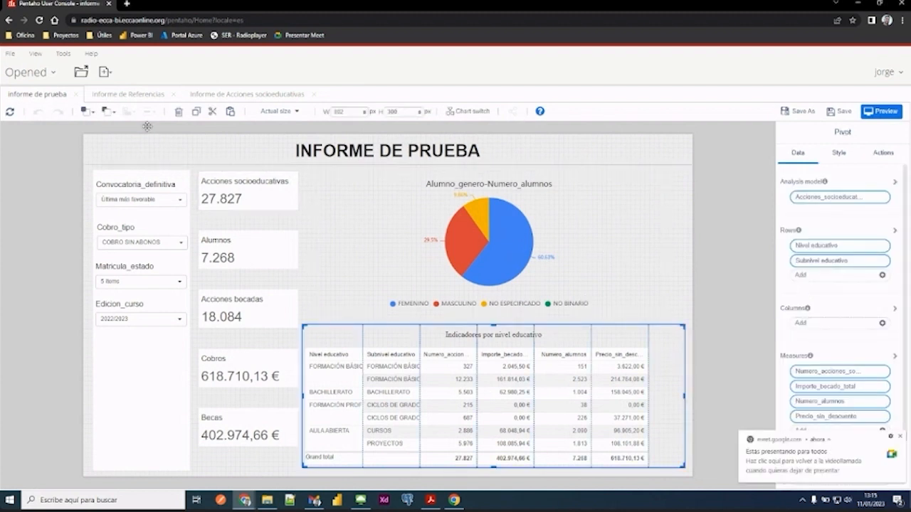
click(59, 183)
click(239, 96)
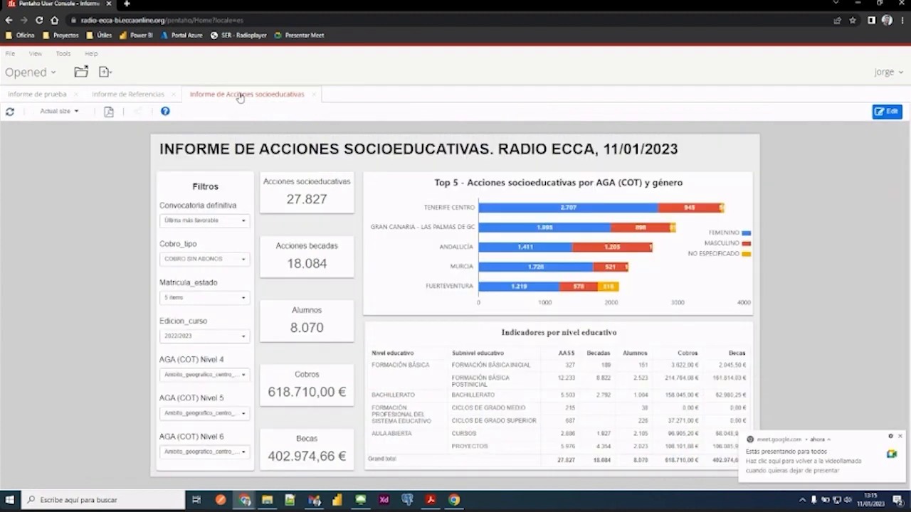
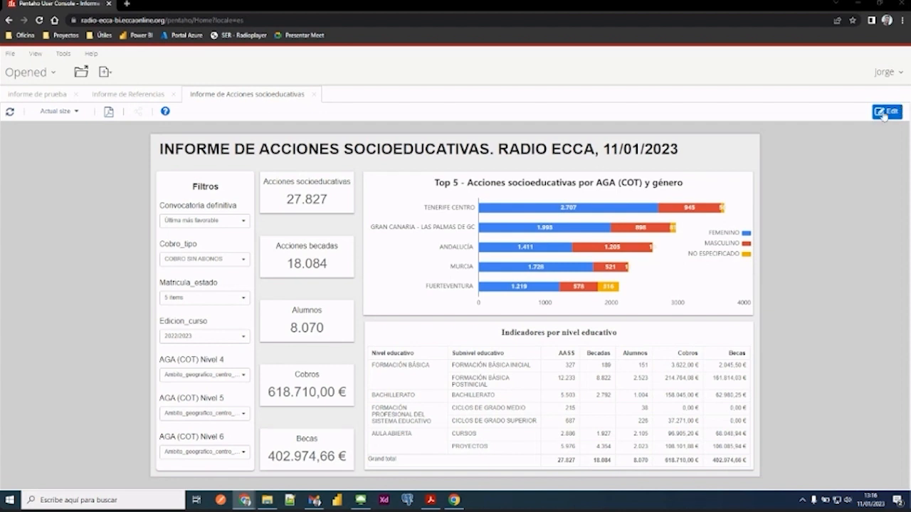
- Switch Informe de Acciones socioeducativas to editing and close it along with Informe de Referencias and informe de prueba
click(886, 114)
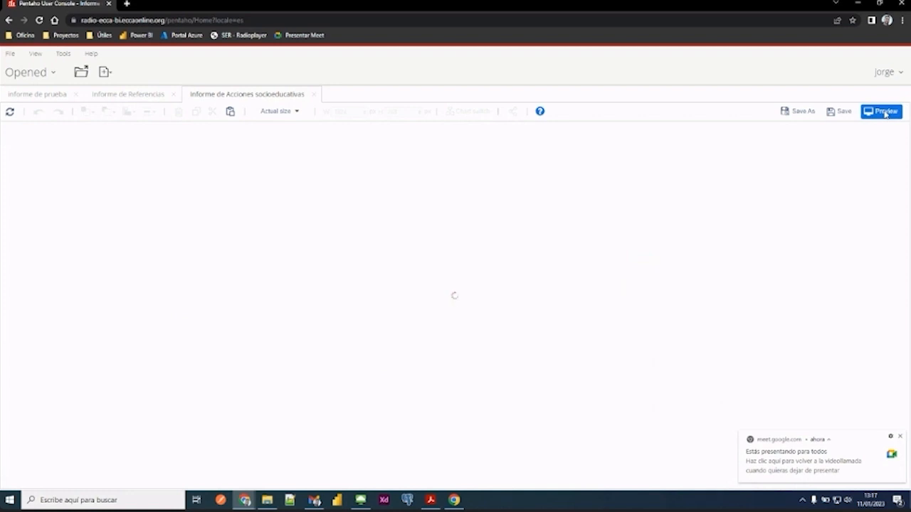
click(313, 94)
click(173, 94)
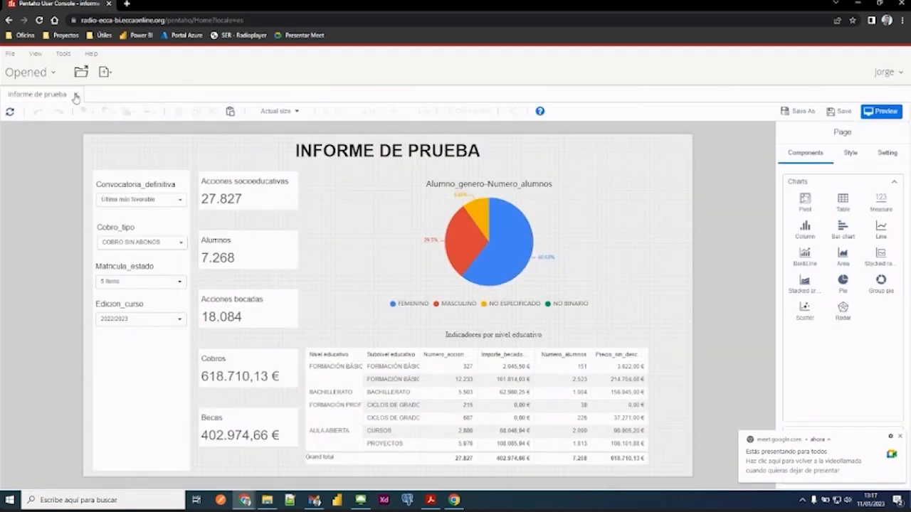
click(74, 94)
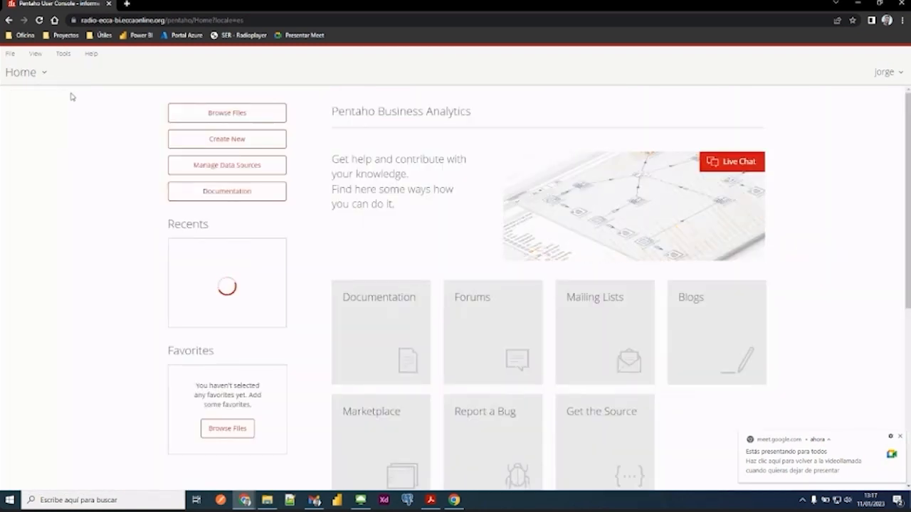
- Browse the repository to the report author's personal folder under Home and open the saved informe de prueba
click(199, 120)
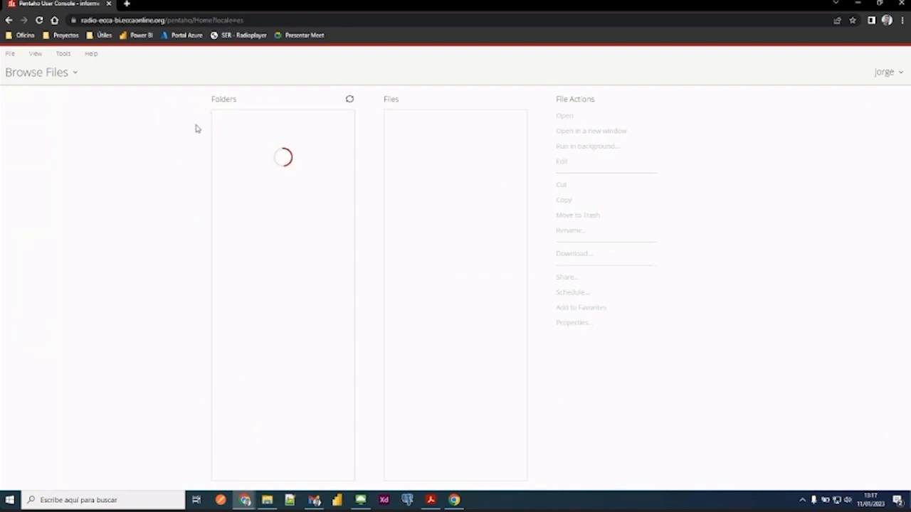
click(74, 73)
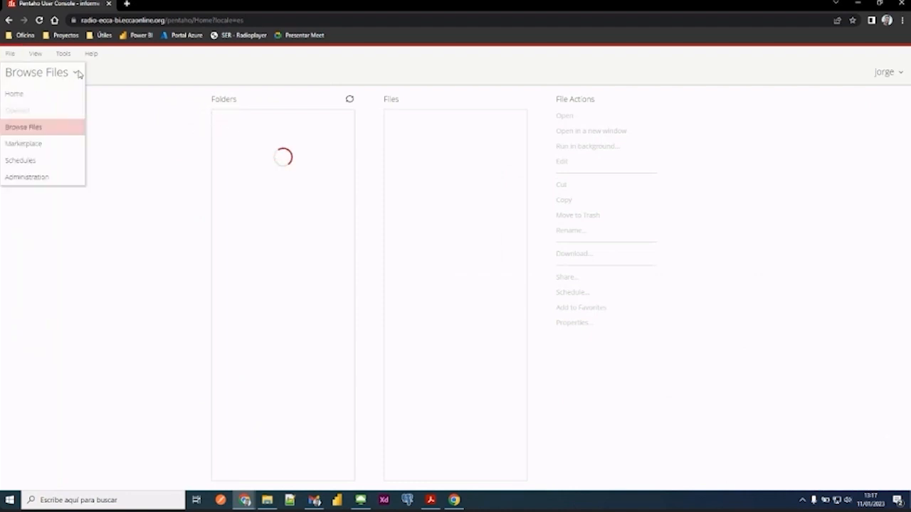
click(32, 95)
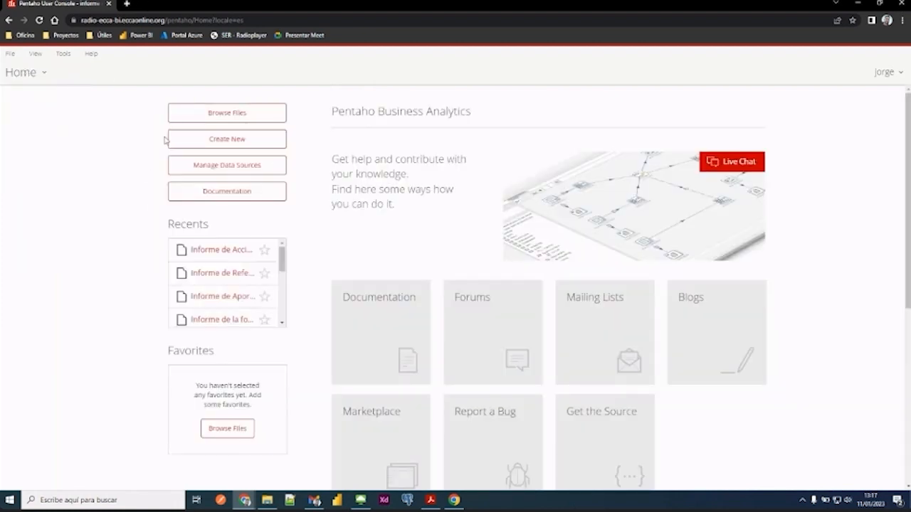
click(221, 115)
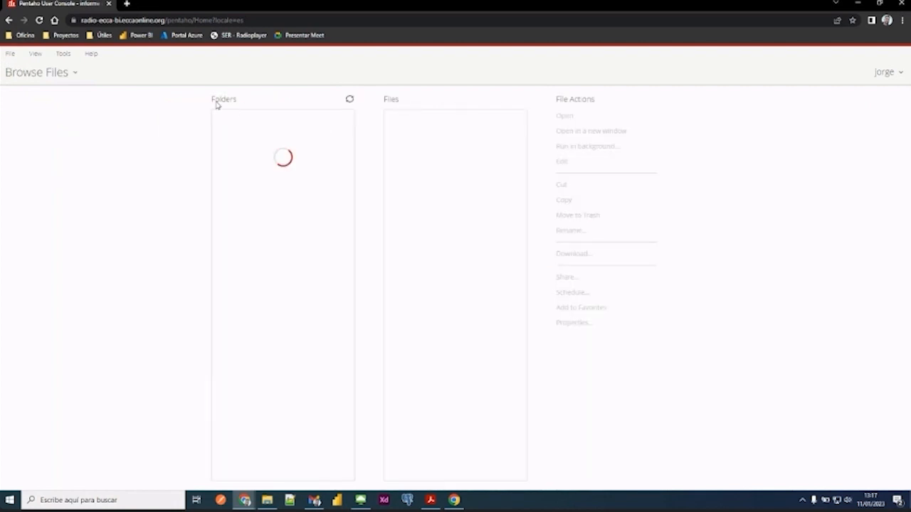
click(54, 75)
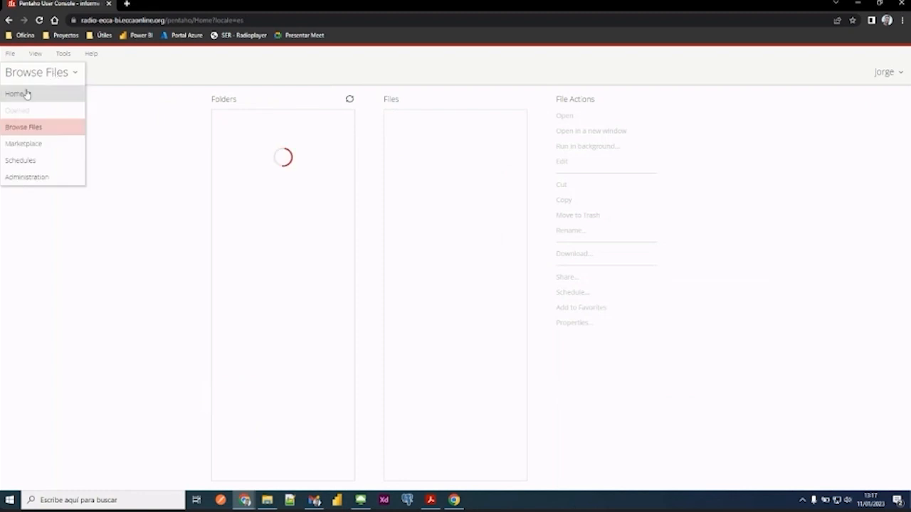
click(135, 111)
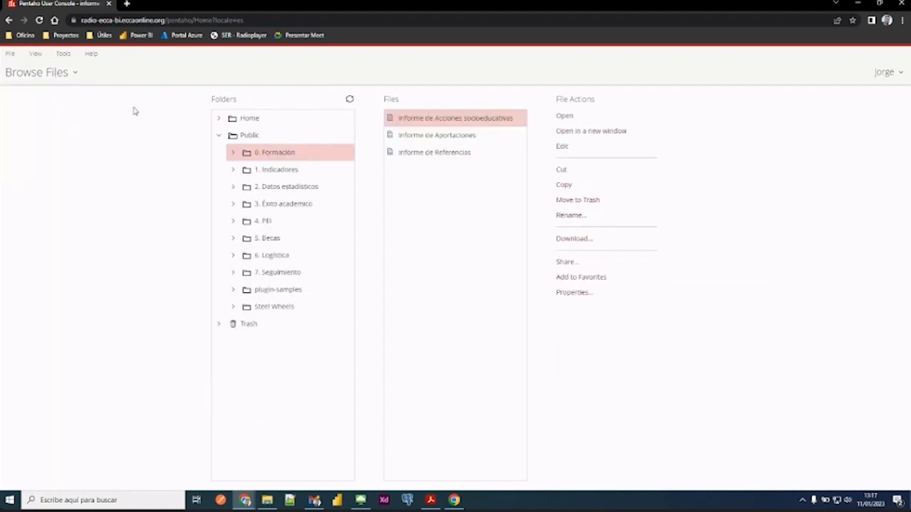
click(219, 119)
scroll(279, 189, down, 4)
scroll(278, 193, down, 1)
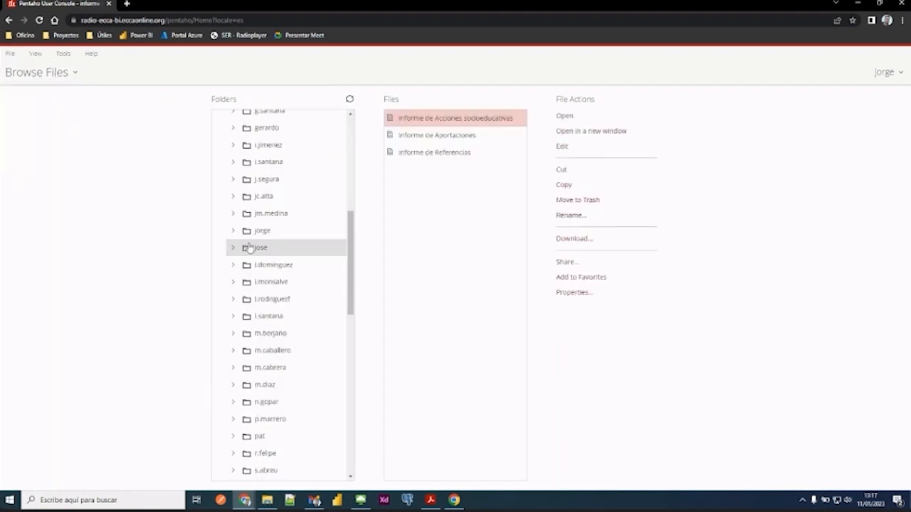
click(262, 232)
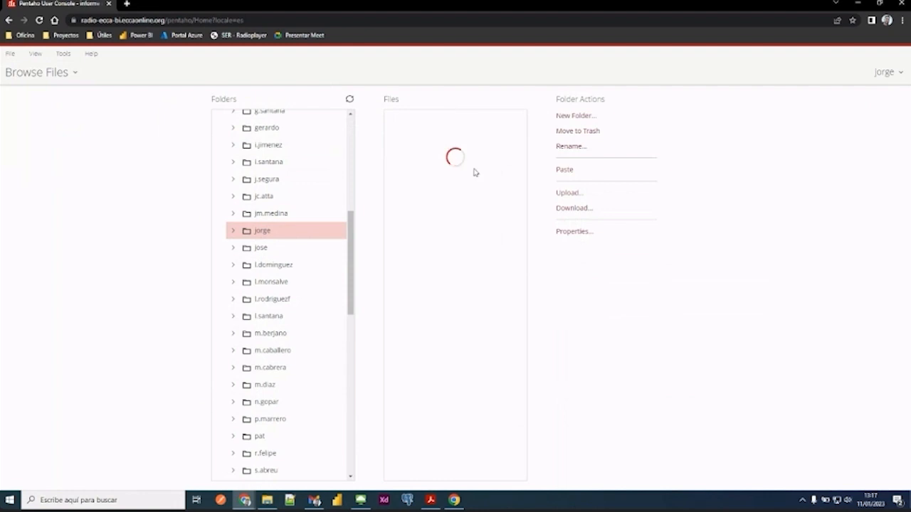
double_click(447, 206)
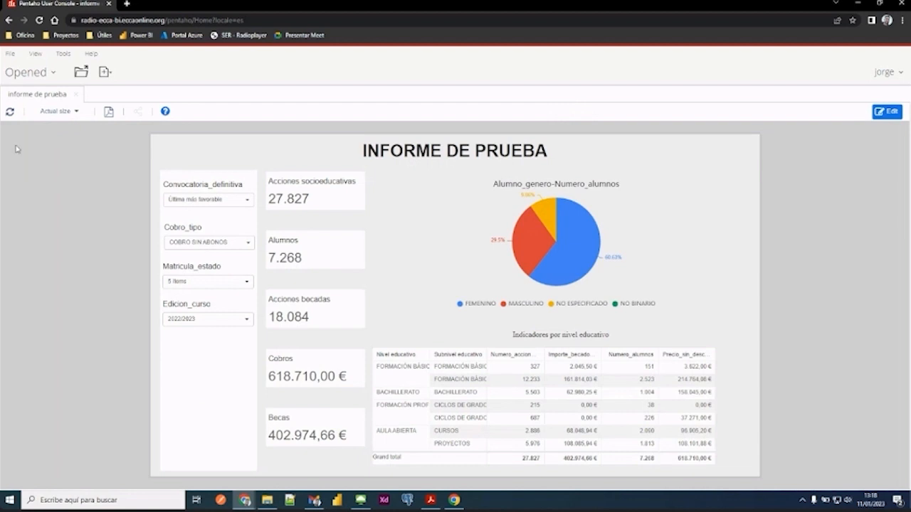
- Close informe de prueba and create a new blank Visualizer report
click(77, 97)
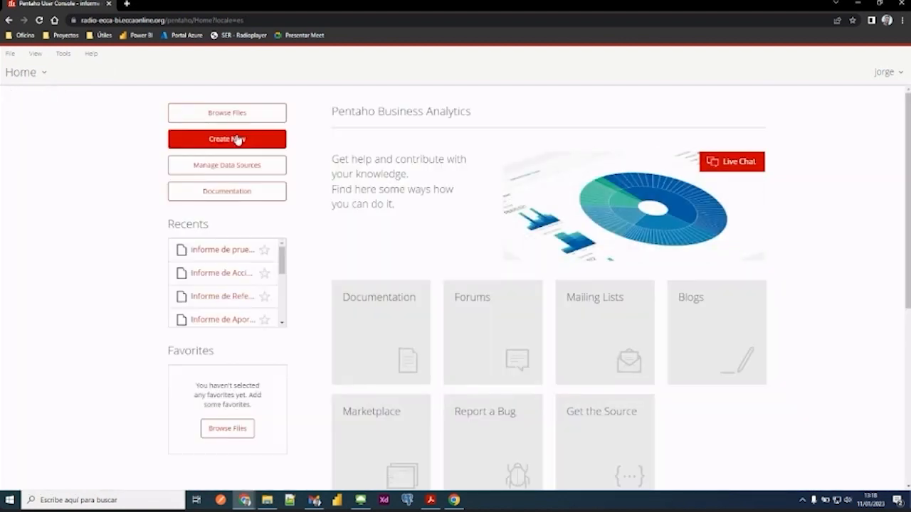
click(183, 140)
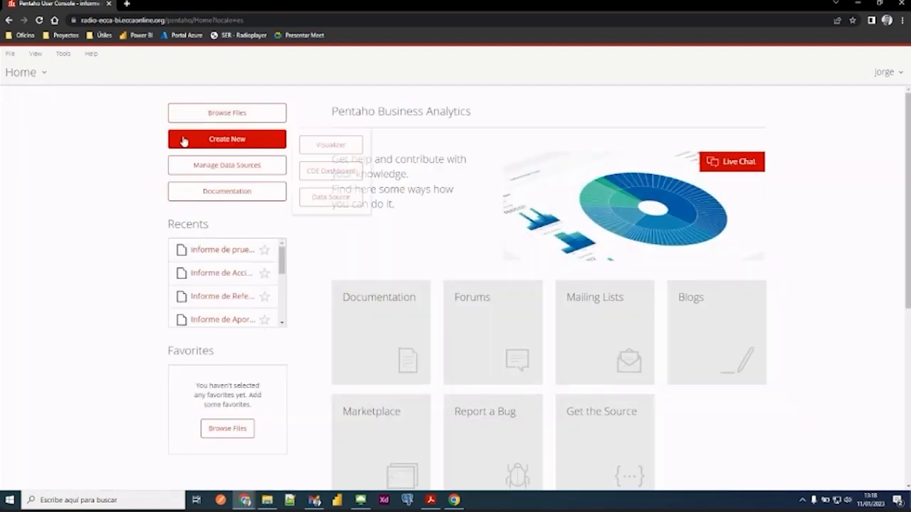
click(324, 146)
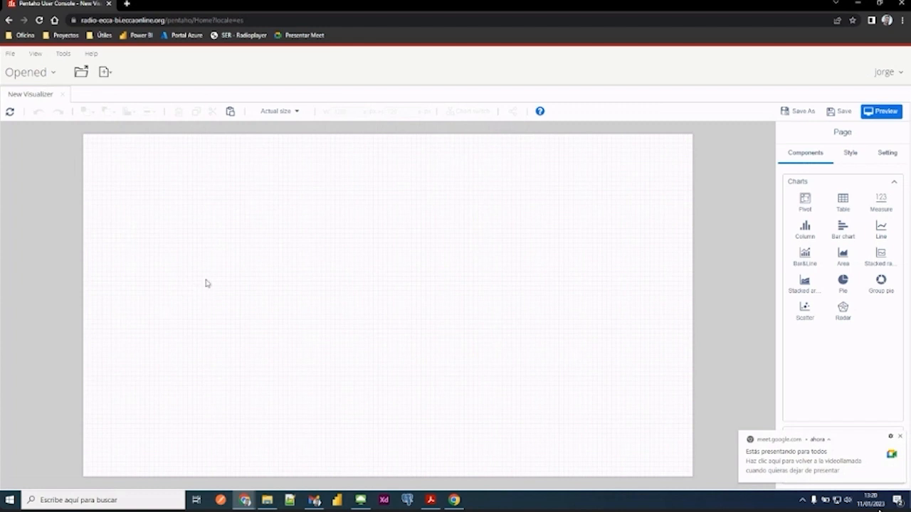
- Insert a Pivot component in the middle of the page and stretch it to the full page height, about 717 px
click(899, 436)
click(807, 205)
mouse_move(210, 150)
mouse_down()
mouse_move(321, 292)
mouse_move(482, 426)
mouse_move(542, 461)
mouse_up()
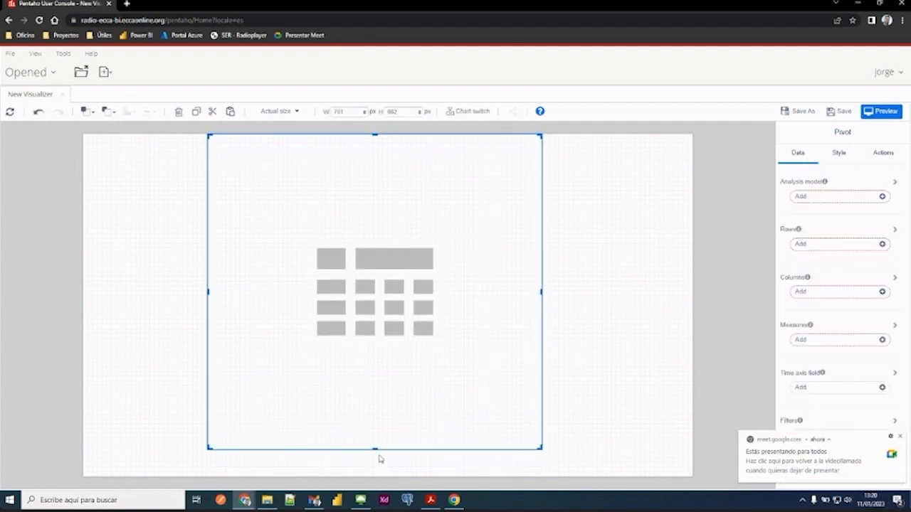
drag(376, 448, 375, 475)
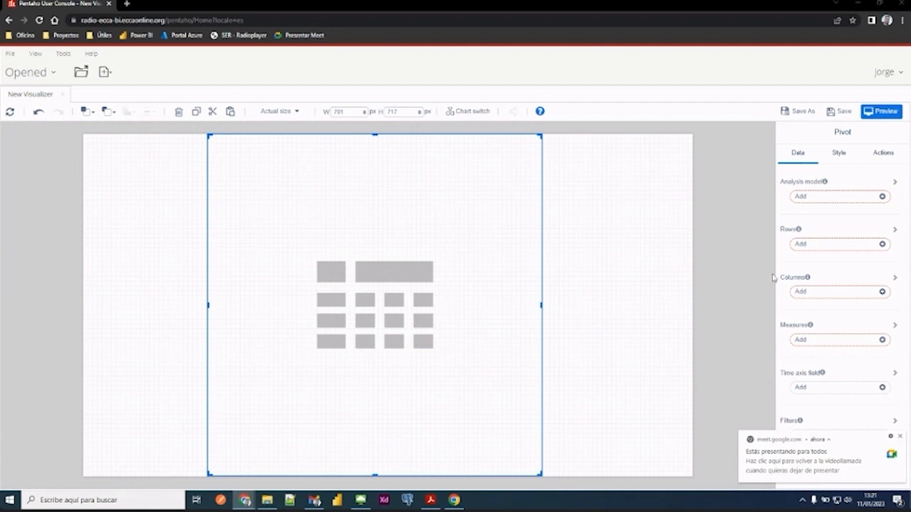
- Set the pivot's analysis model to Acciones_socioeducativas from the Radio_ECCA schema
click(853, 200)
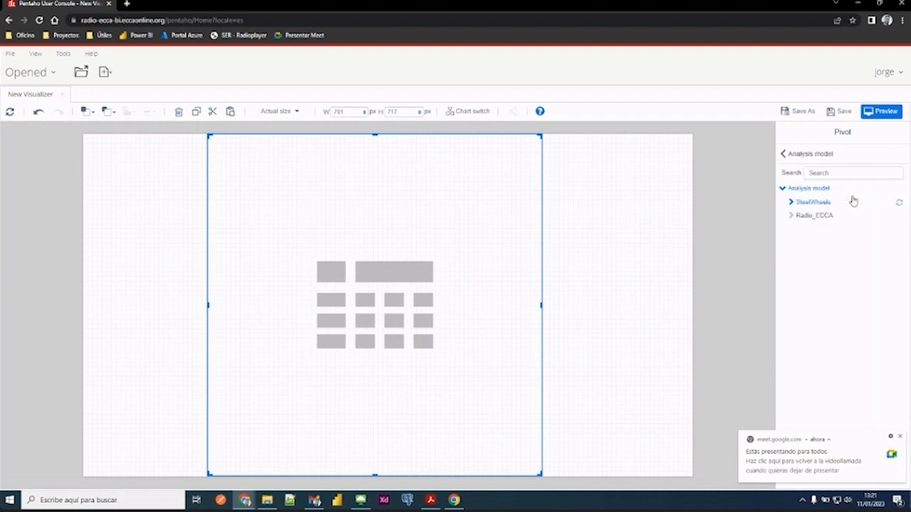
click(795, 218)
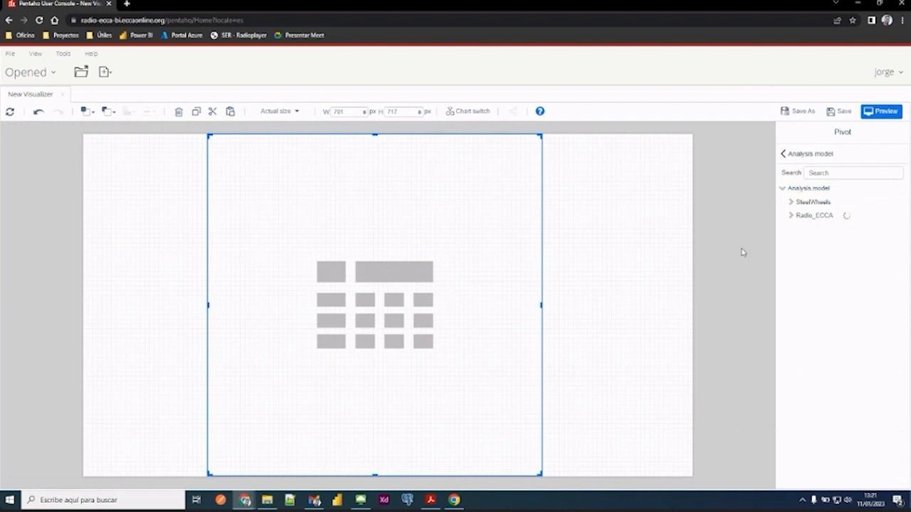
click(812, 197)
click(790, 215)
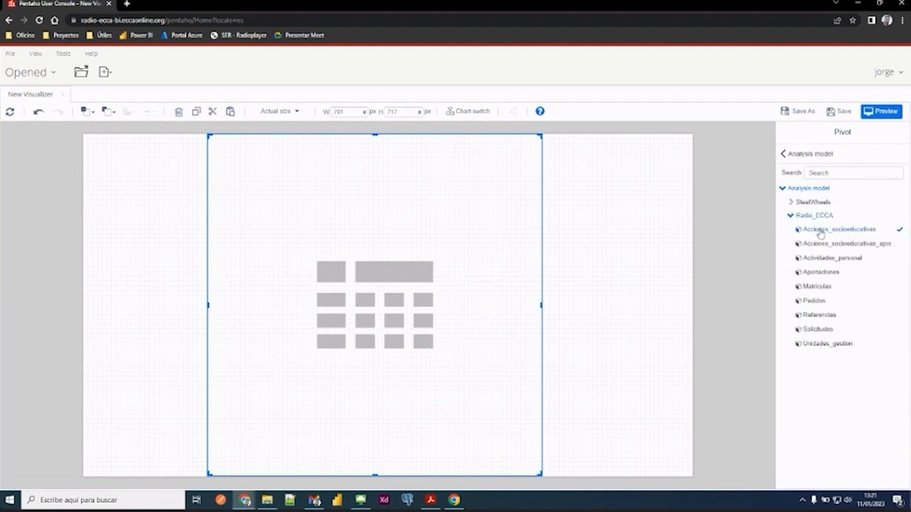
click(811, 155)
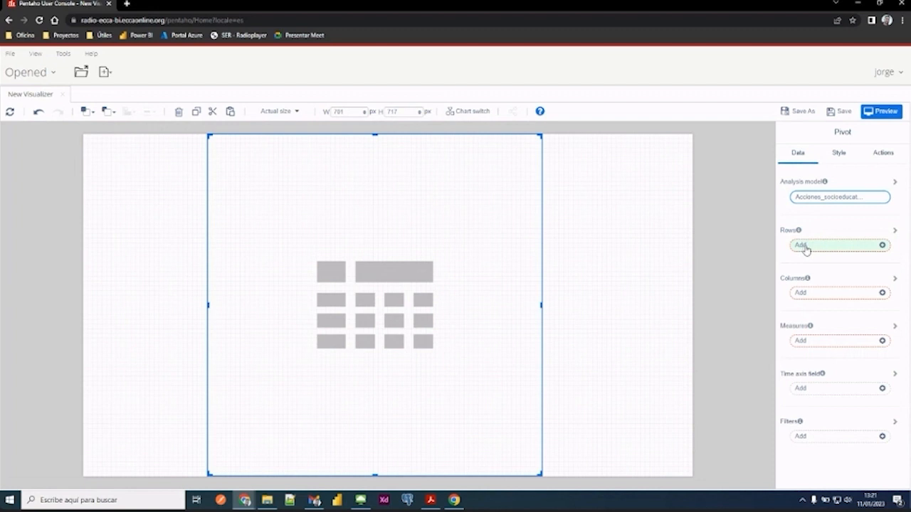
- Add Alumno_dni_nombre_apellidos from the Alumno dimension to the pivot's rows and confirm clearing the current query
click(805, 247)
click(803, 219)
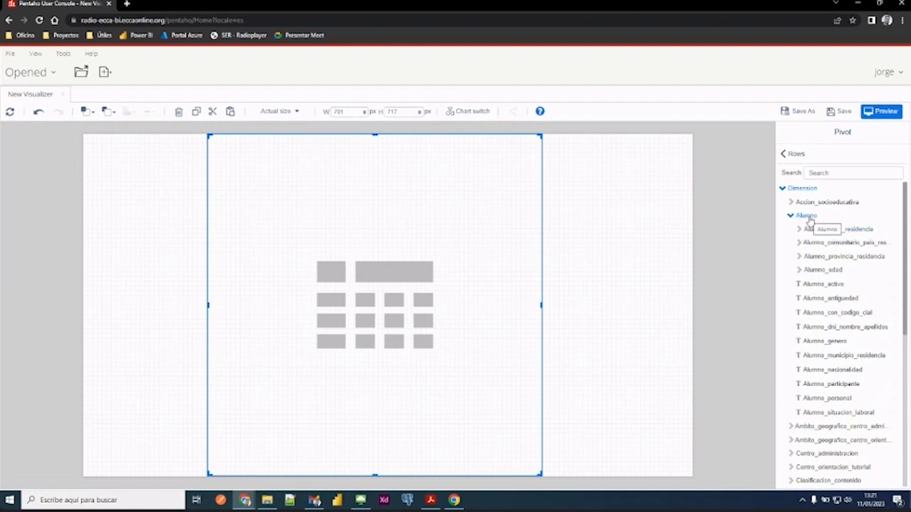
double_click(824, 331)
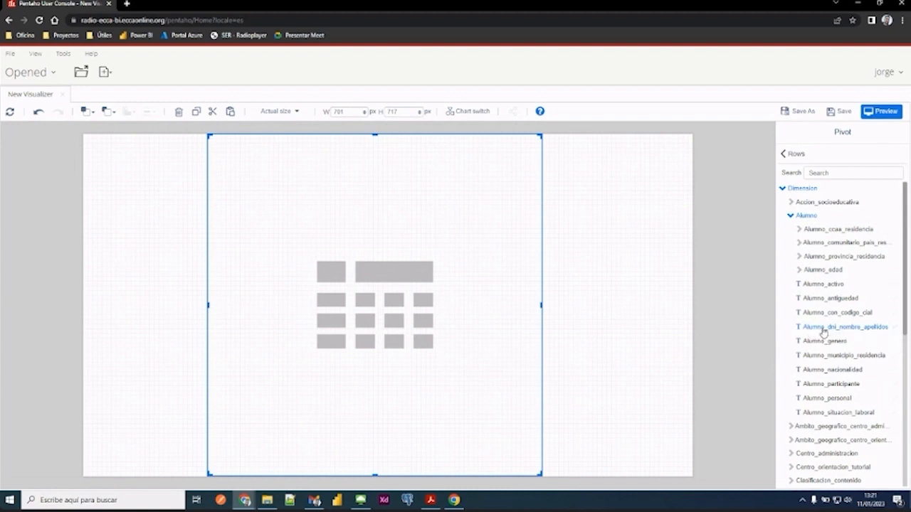
click(578, 320)
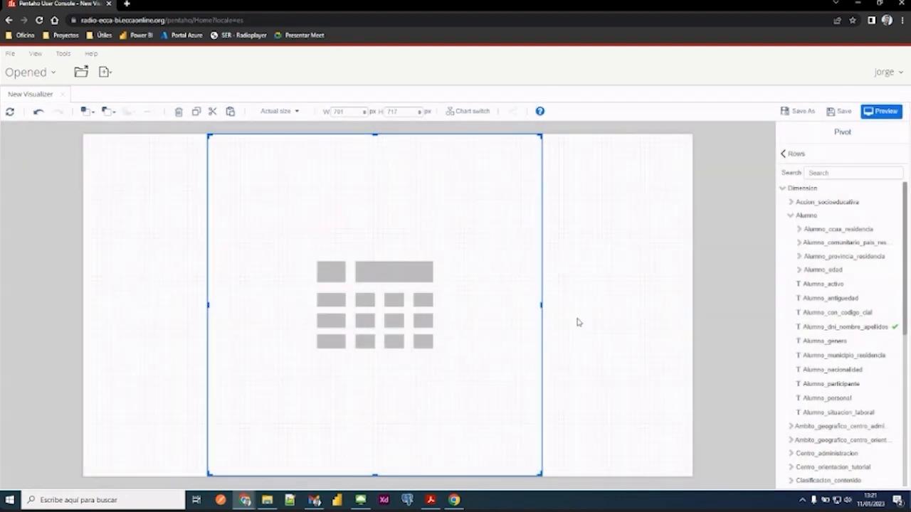
click(800, 154)
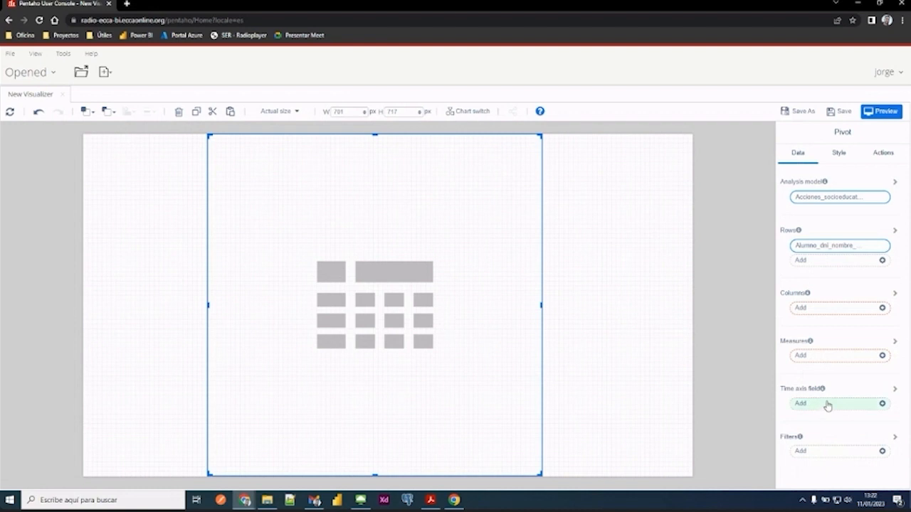
- Add a Convocatoria_definitiva filter to the pivot with captions shown, including only Última más favorable
click(802, 453)
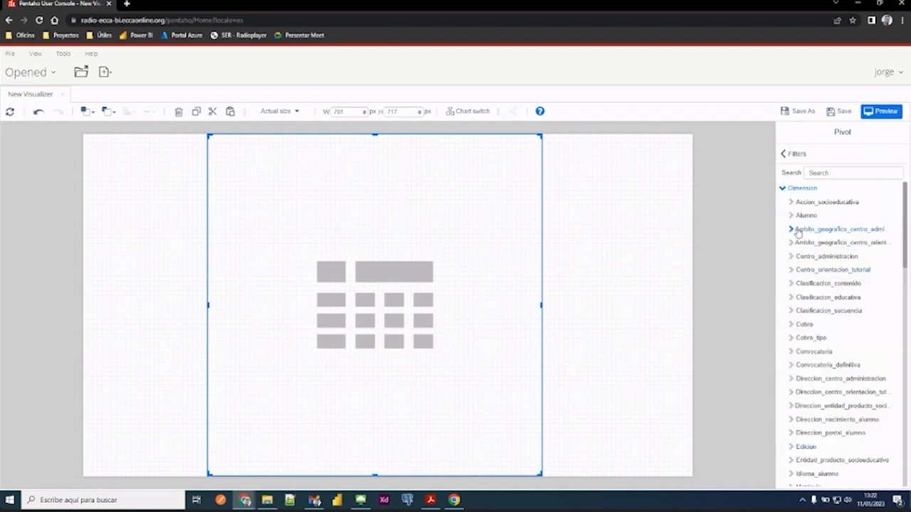
scroll(810, 242, down, 1)
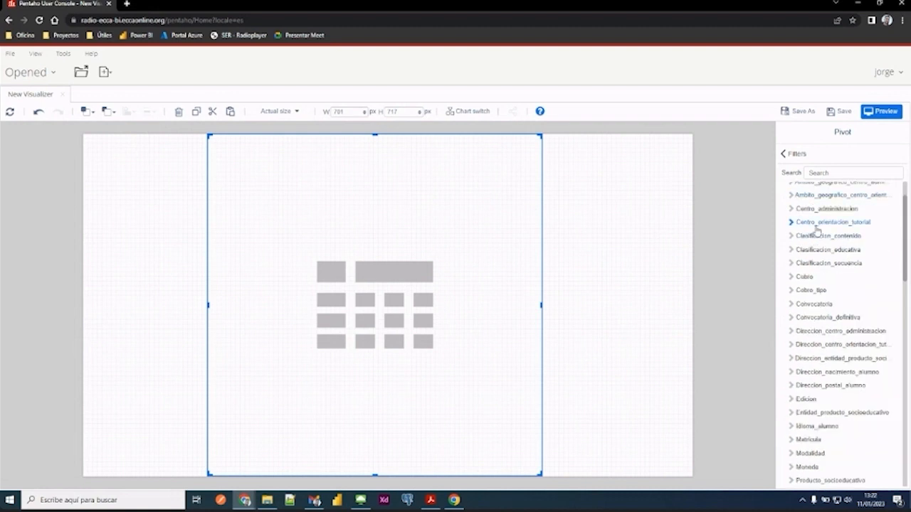
click(792, 318)
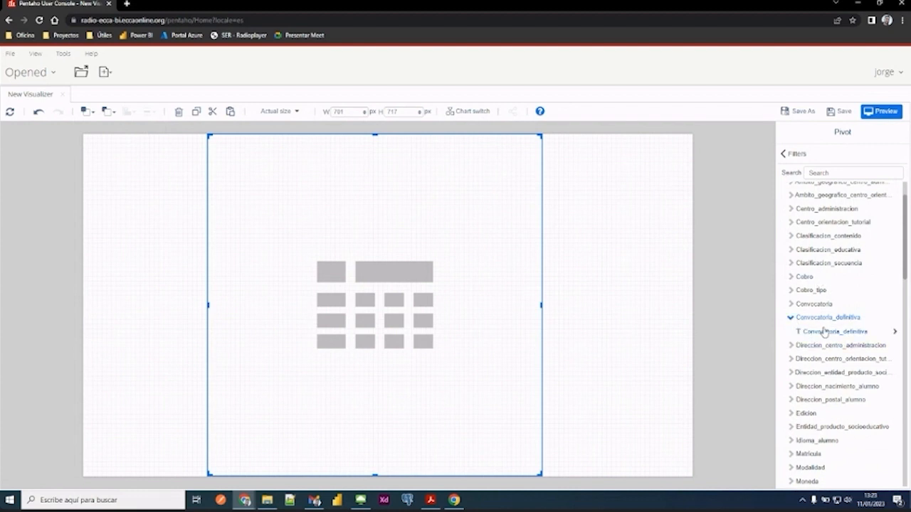
click(824, 332)
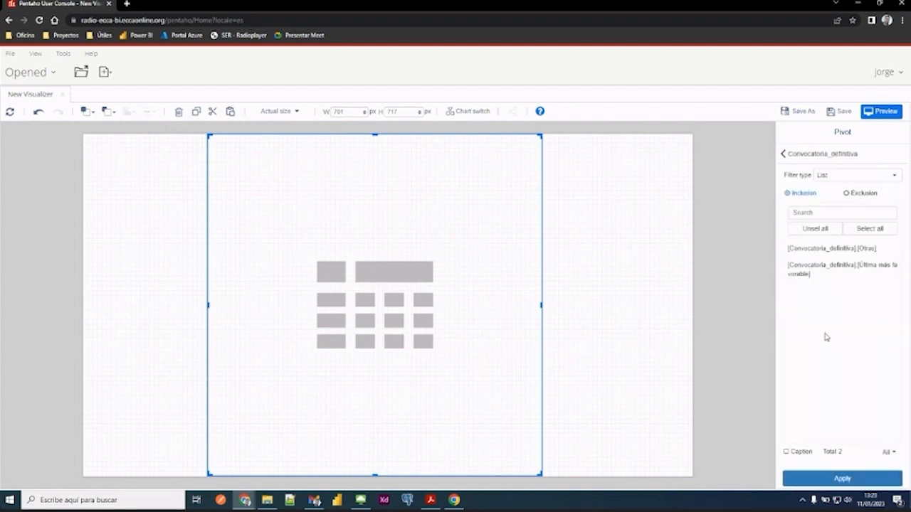
click(786, 453)
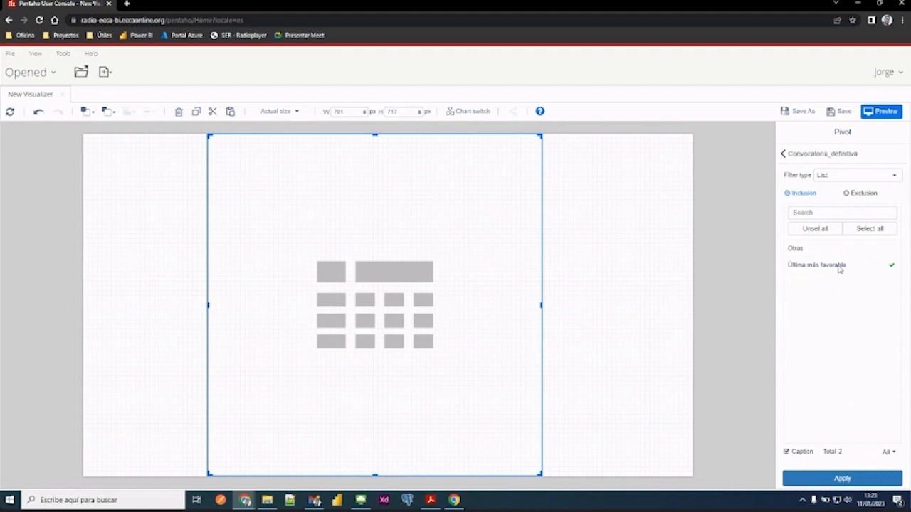
click(827, 481)
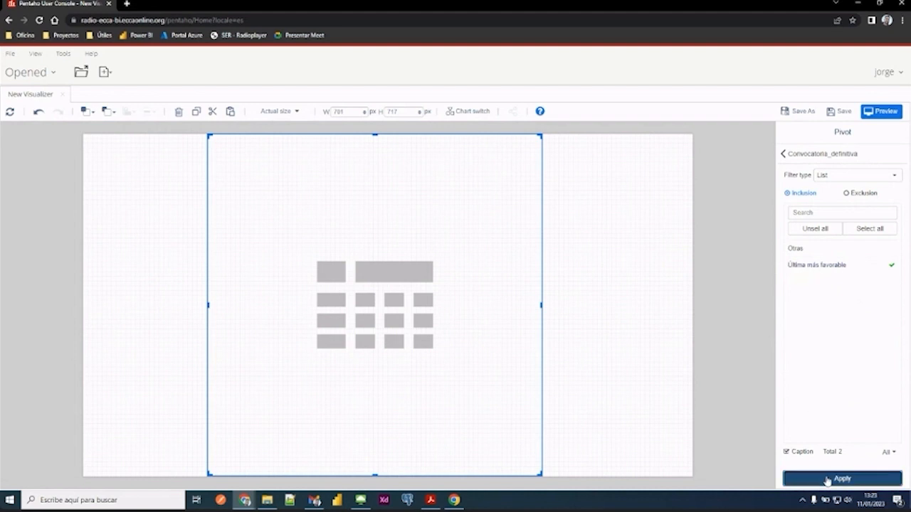
click(802, 157)
click(800, 155)
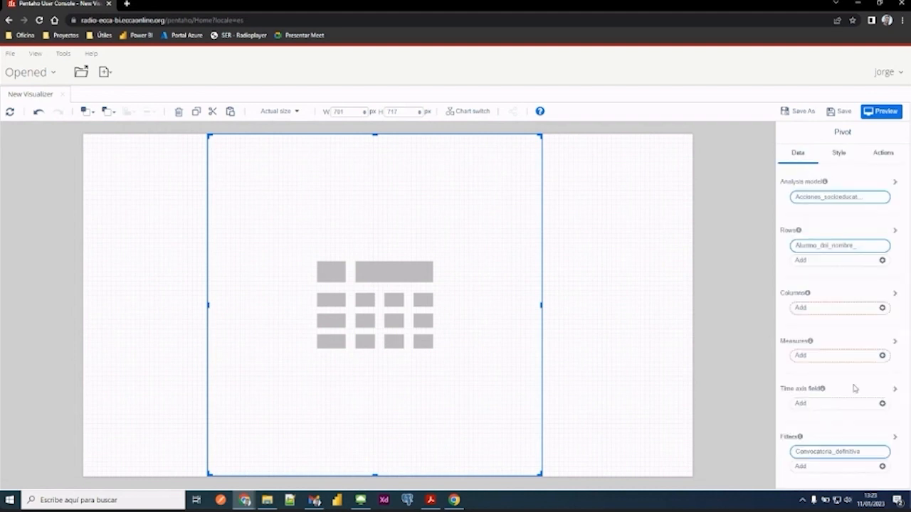
- Add a Cobro_tipo list filter to the pivot that includes only COBRO SIN ABONOS
click(815, 468)
click(815, 339)
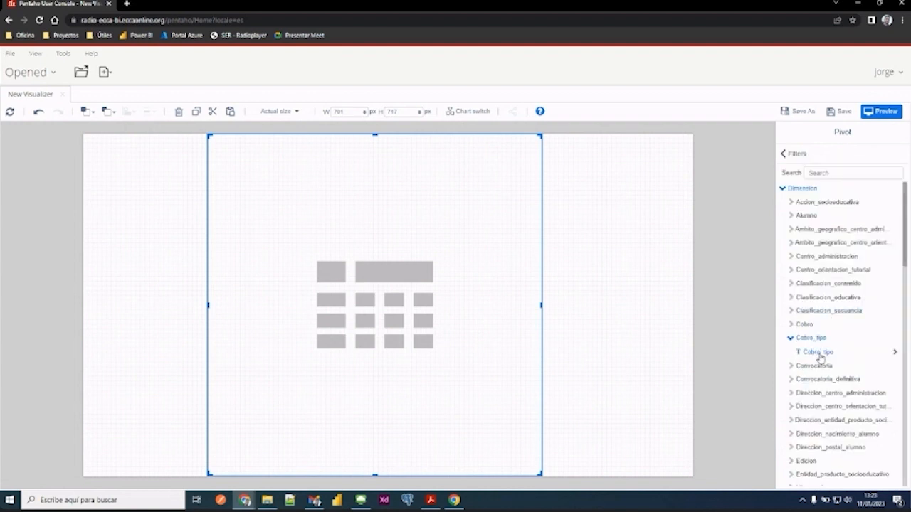
click(820, 354)
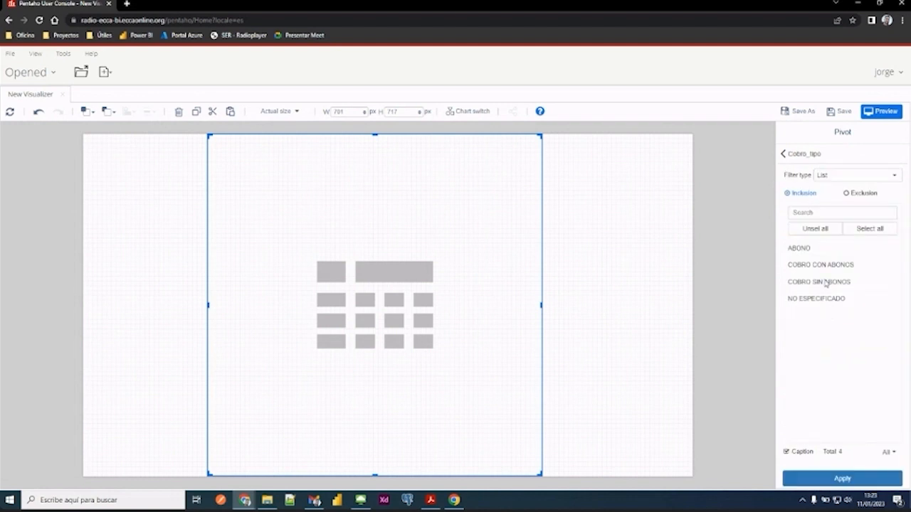
click(843, 483)
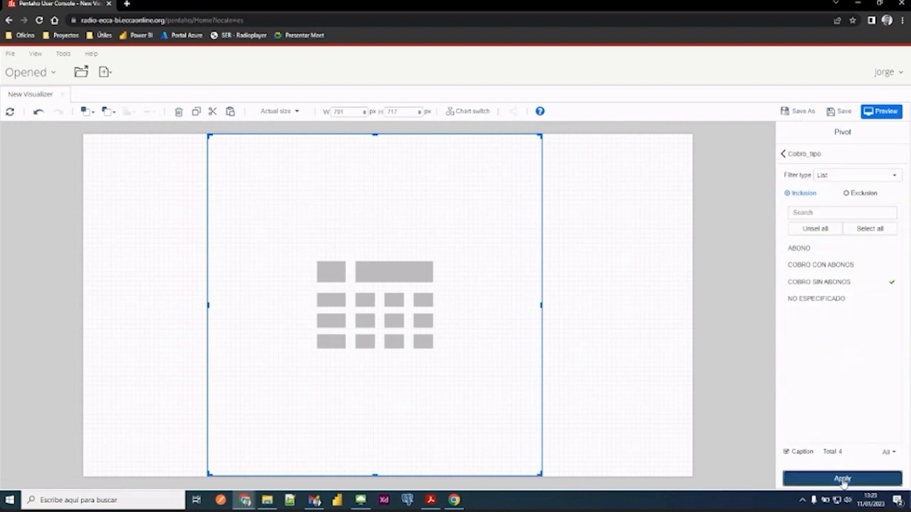
- Add Edicion_curso from the Edicion dimension as a new filter on the pivot
click(803, 155)
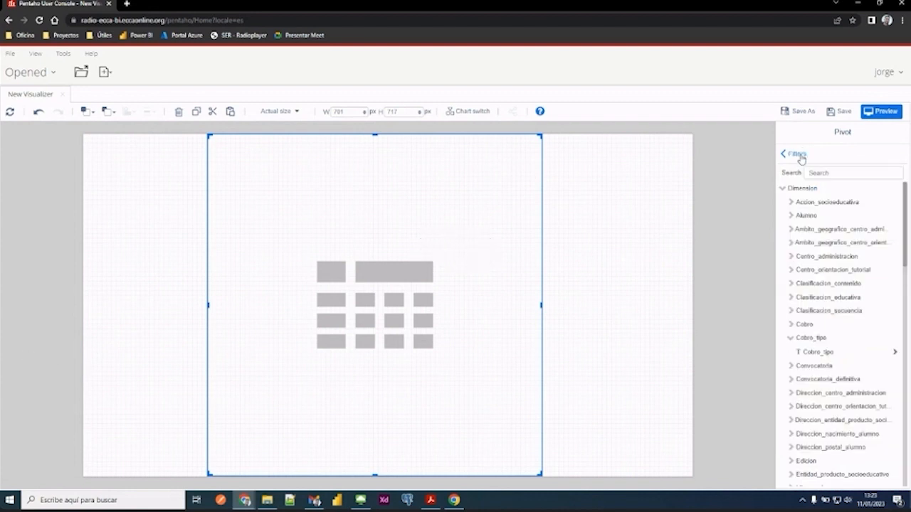
scroll(834, 325, down, 2)
click(819, 304)
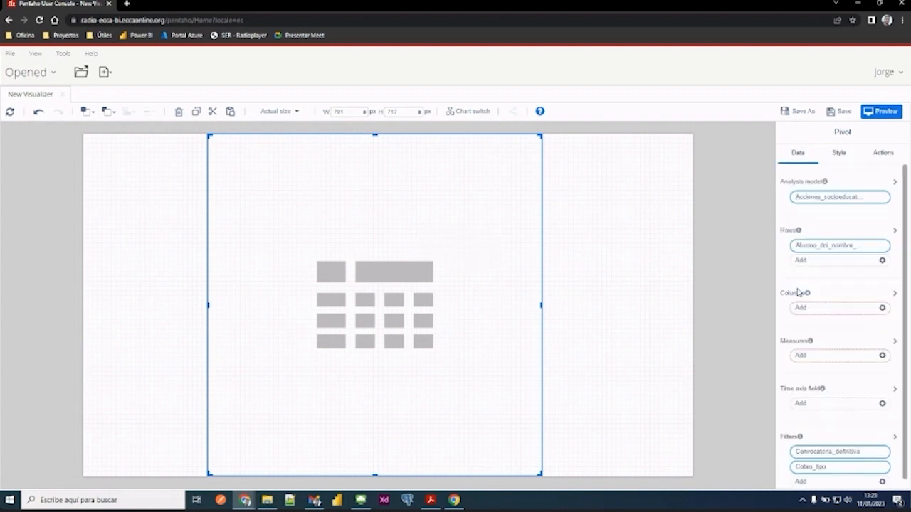
scroll(809, 357, down, 1)
click(826, 475)
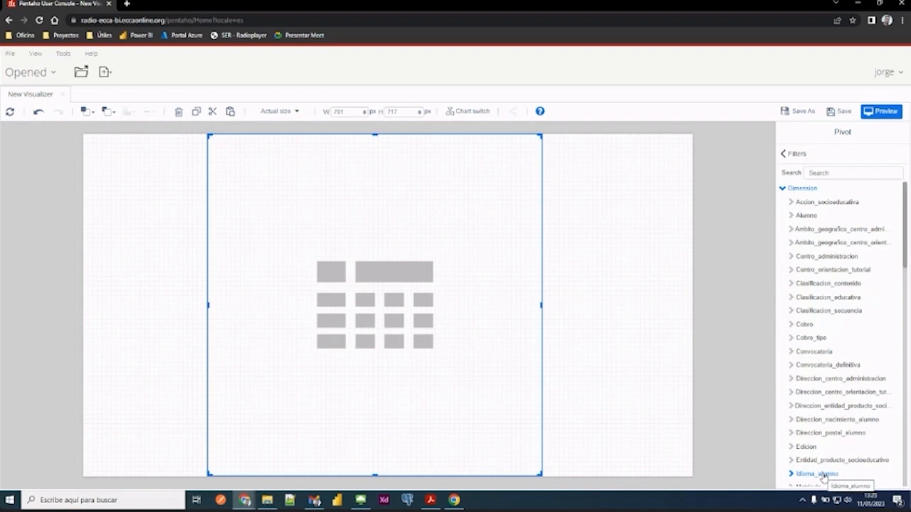
scroll(834, 306, down, 4)
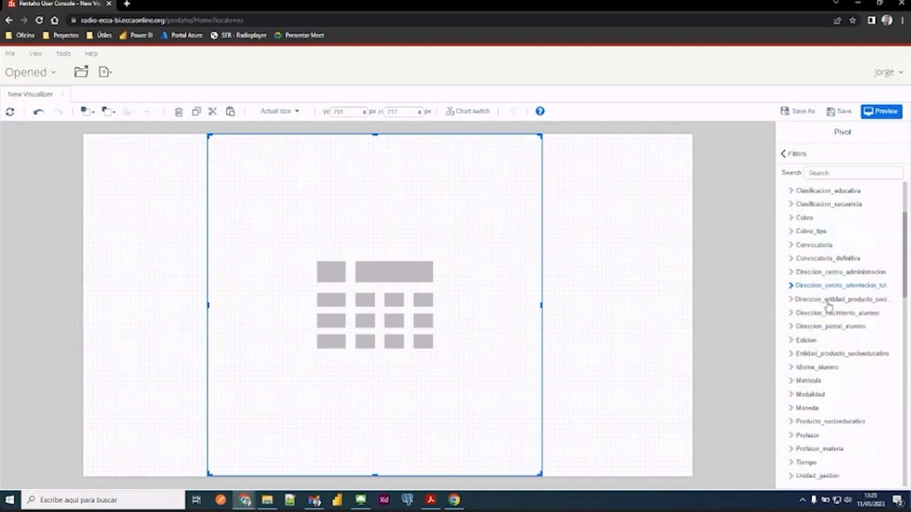
click(791, 304)
click(814, 318)
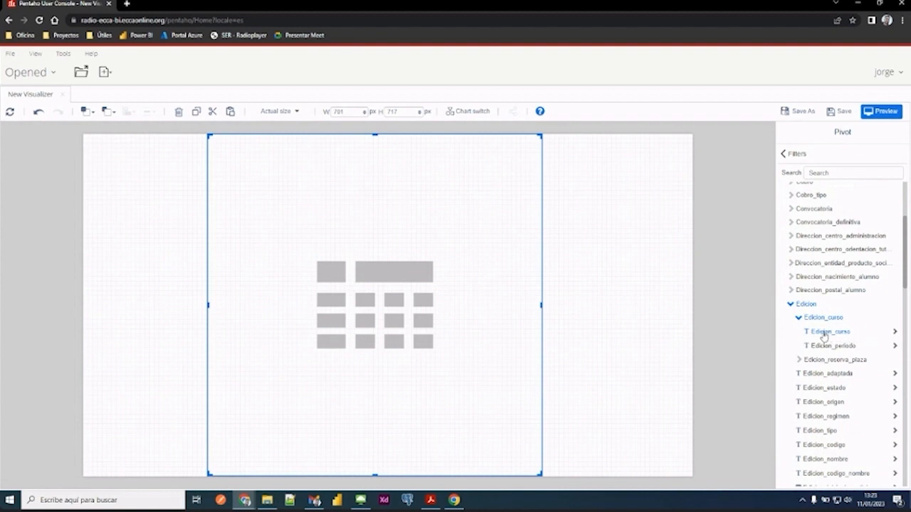
click(895, 332)
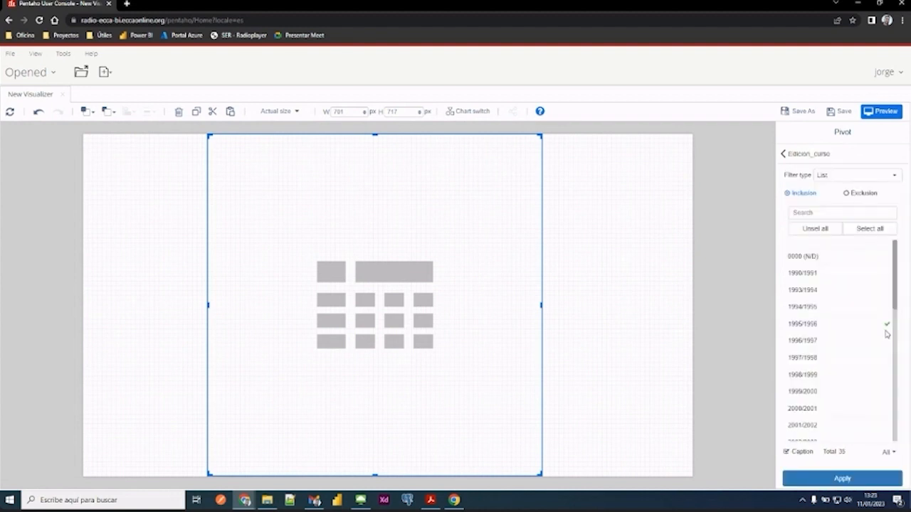
- Limit the Edicion_curso list filter to include only 2022/2023 and return to the pivot's data settings
scroll(883, 328, down, 5)
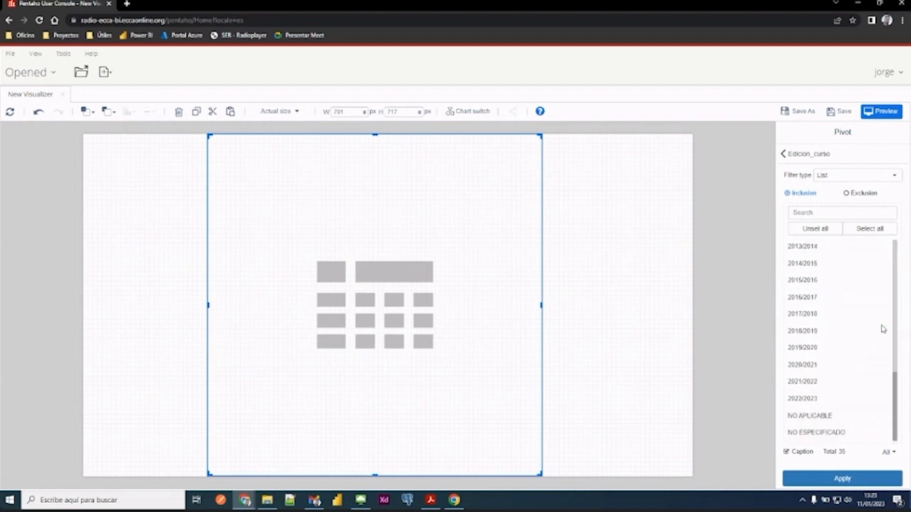
click(828, 480)
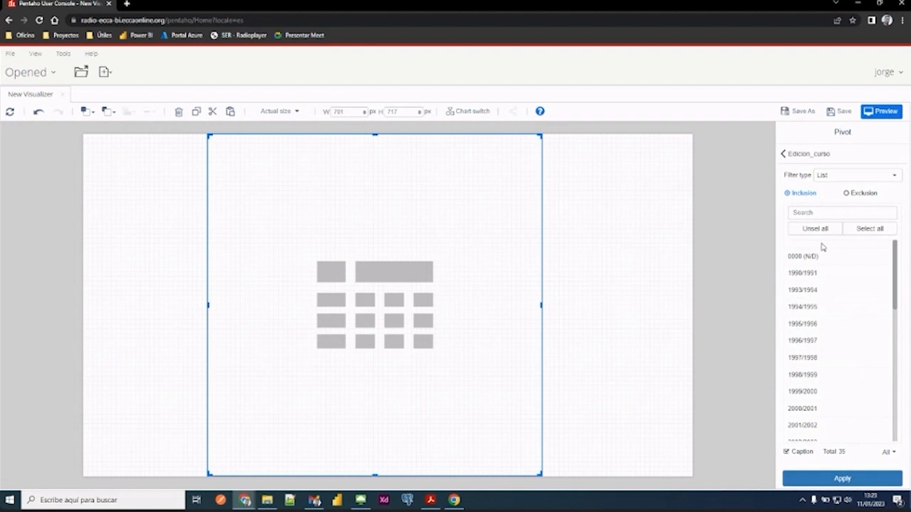
click(790, 155)
click(795, 155)
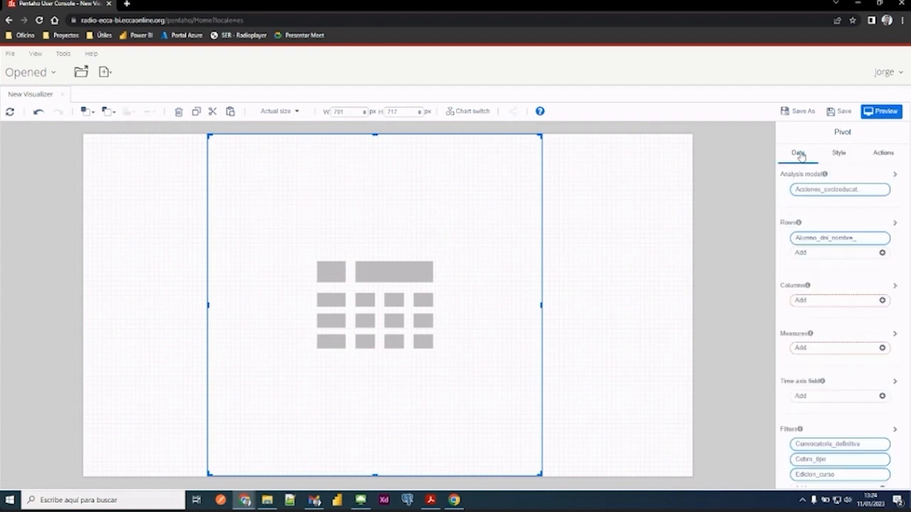
- Add Matricula_estado from the Matricula dimension as a new filter on the pivot
scroll(832, 312, down, 1)
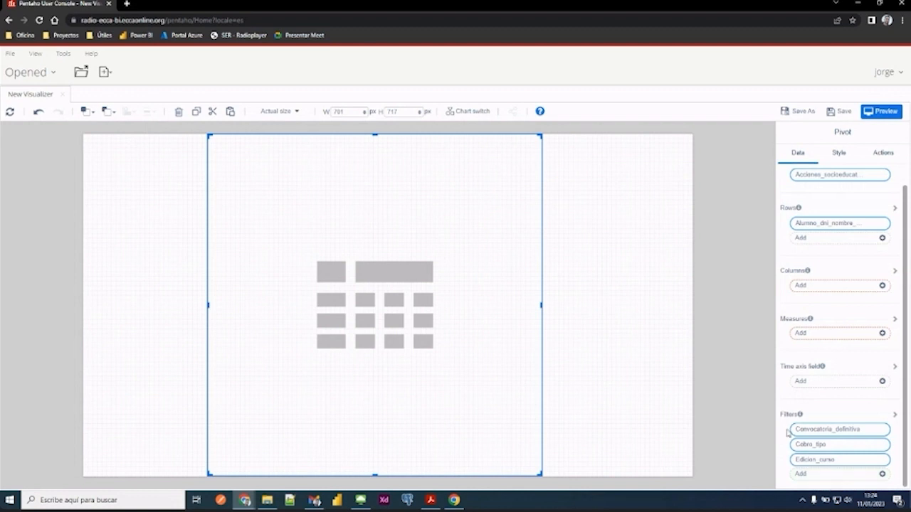
click(828, 476)
scroll(822, 298, down, 3)
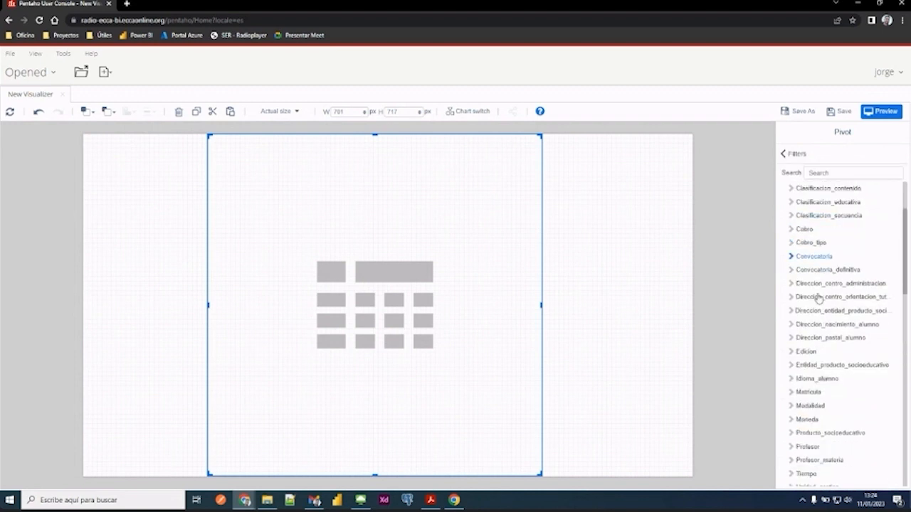
scroll(818, 297, down, 3)
click(803, 298)
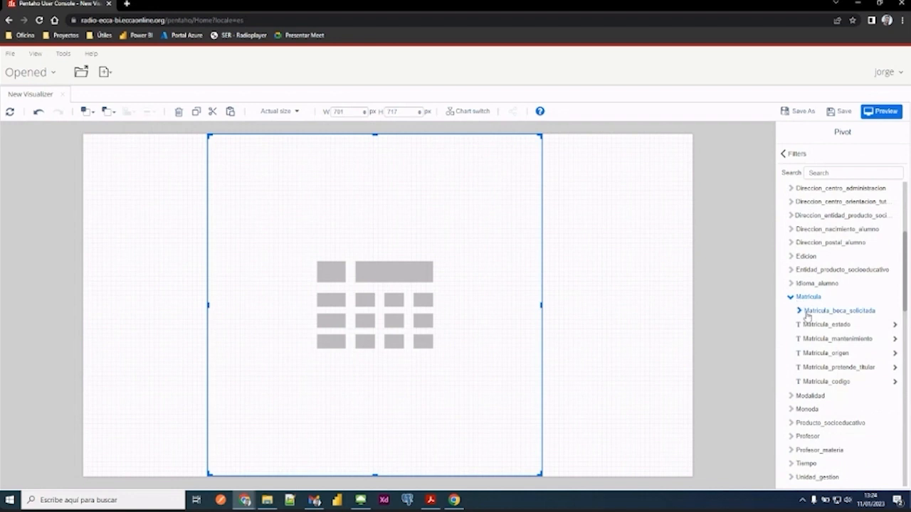
click(808, 316)
click(802, 311)
scroll(829, 325, down, 2)
scroll(829, 323, down, 1)
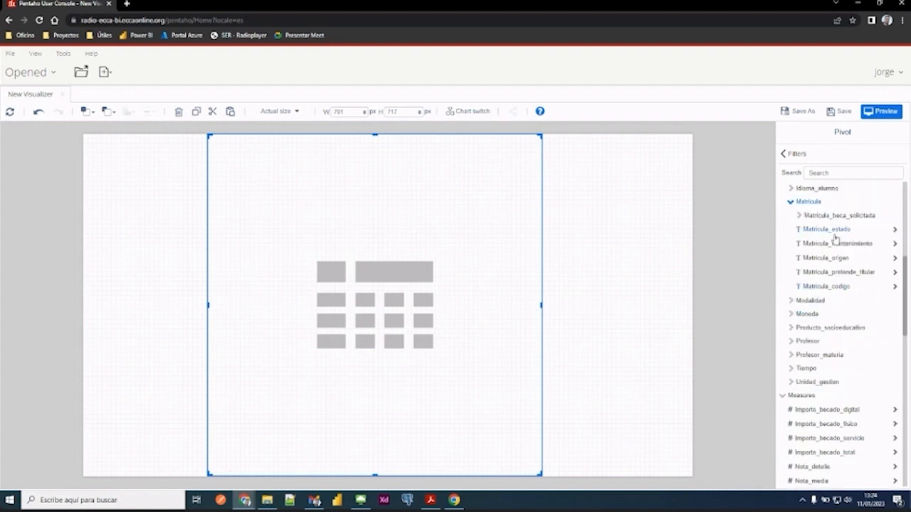
scroll(834, 292, up, 2)
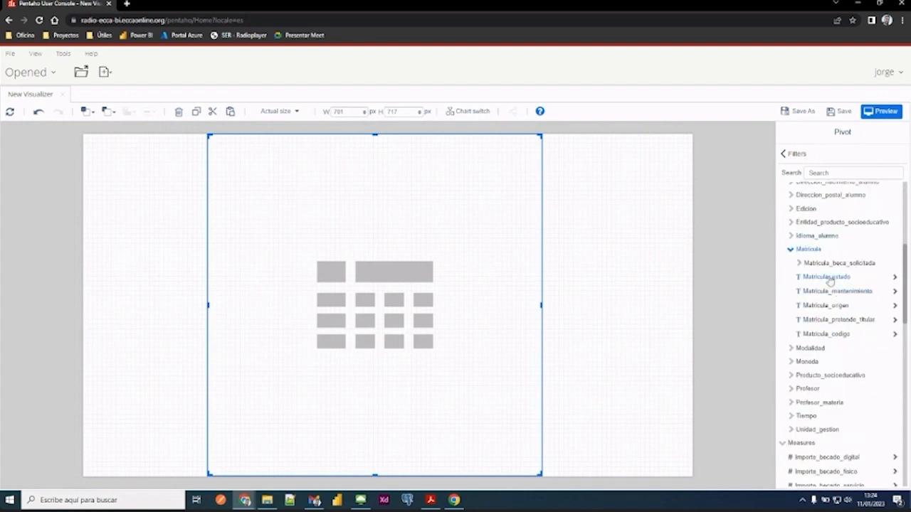
click(829, 277)
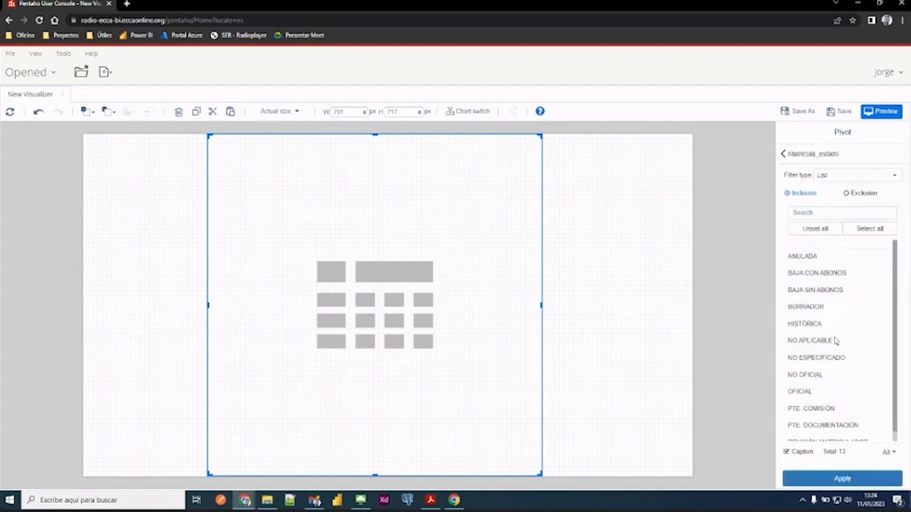
- Limit the Matricula_estado list filter to include only PTE. DOCUMENTACIÓN and return to the pivot's data settings
scroll(834, 341, down, 1)
click(816, 421)
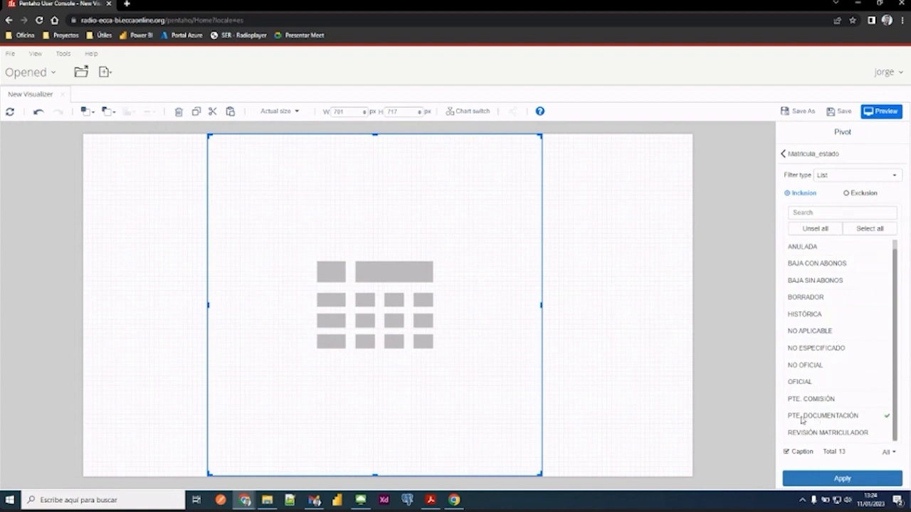
click(842, 479)
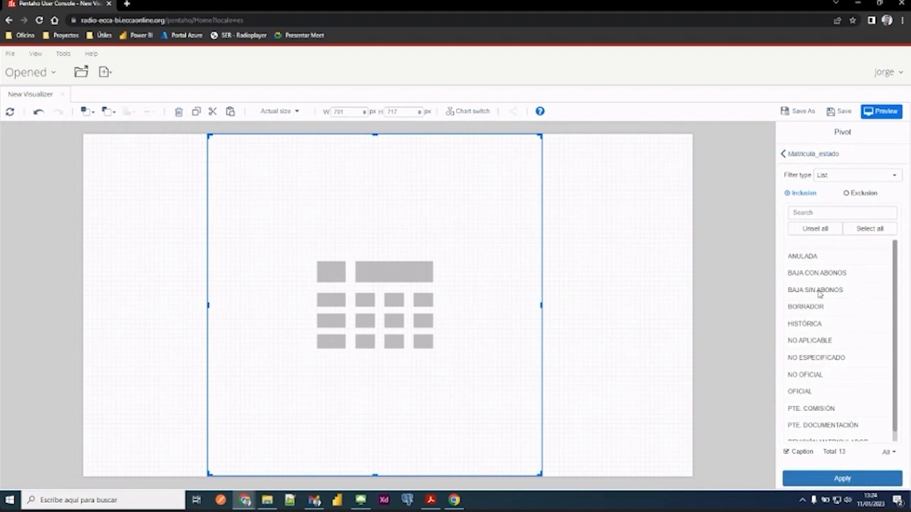
scroll(821, 294, down, 1)
click(818, 416)
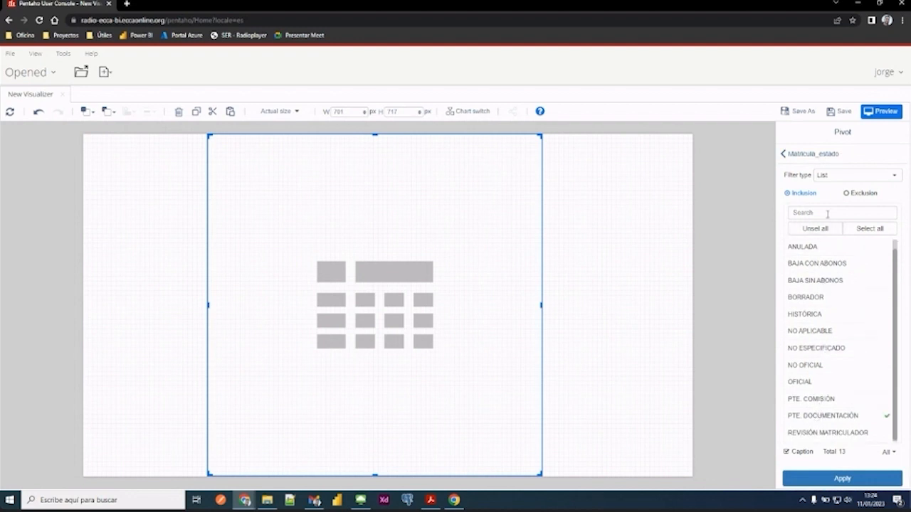
click(857, 479)
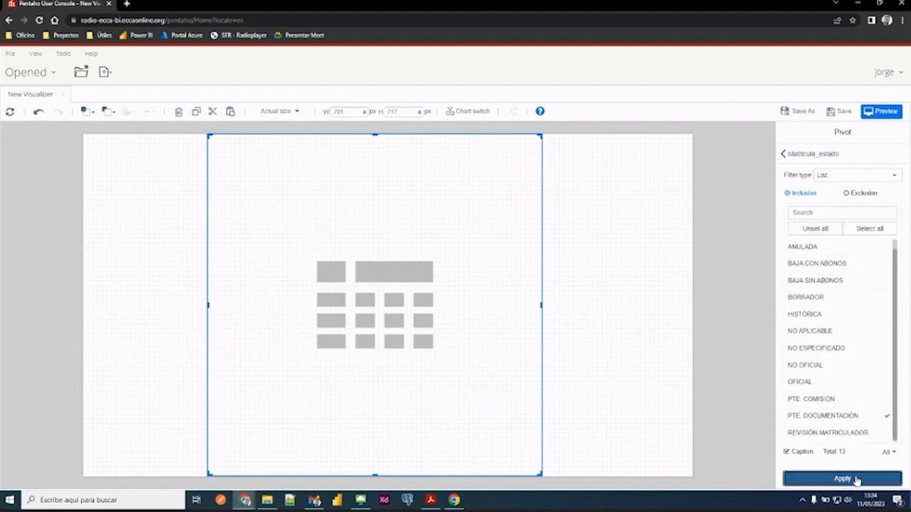
click(796, 155)
click(796, 155)
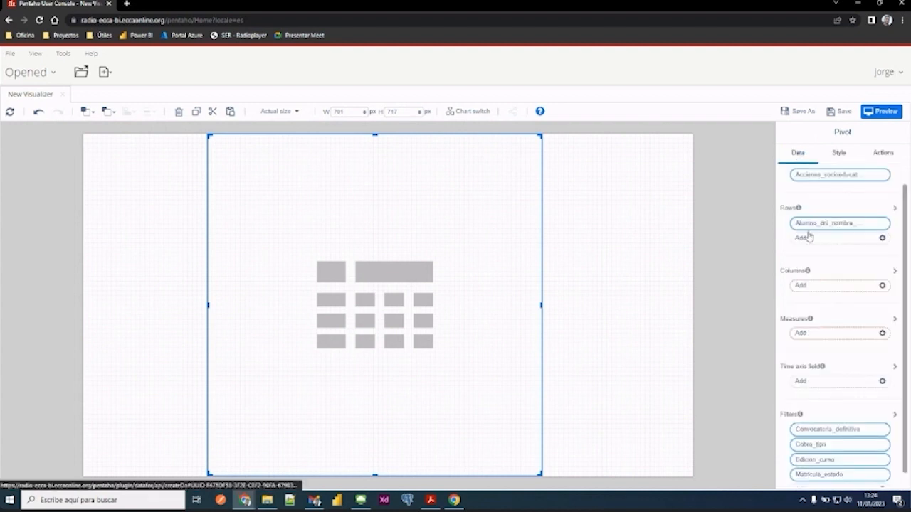
- Reopen the Matricula_estado filter to check which enrolment states it includes
scroll(812, 320, down, 1)
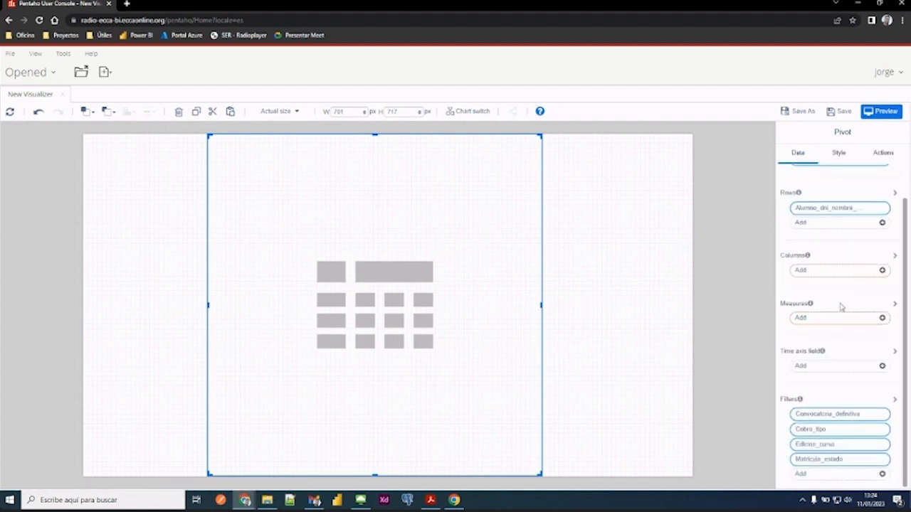
click(823, 460)
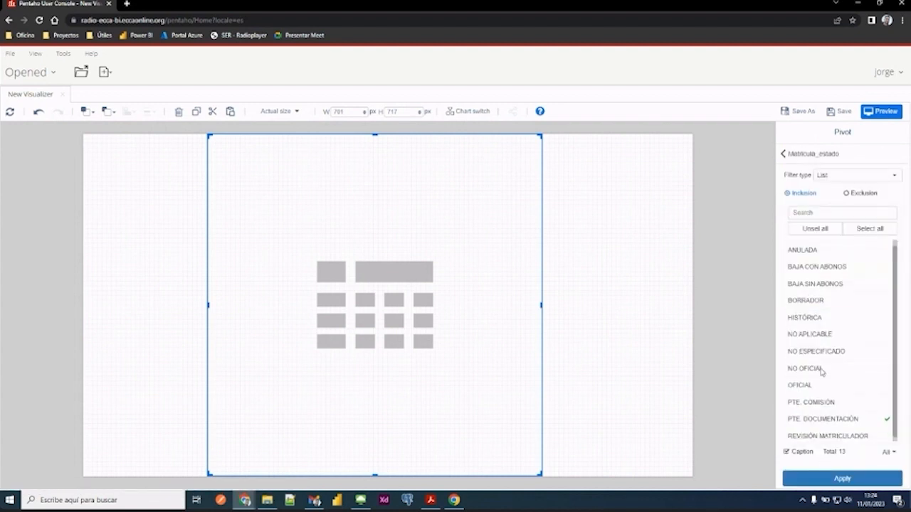
click(799, 155)
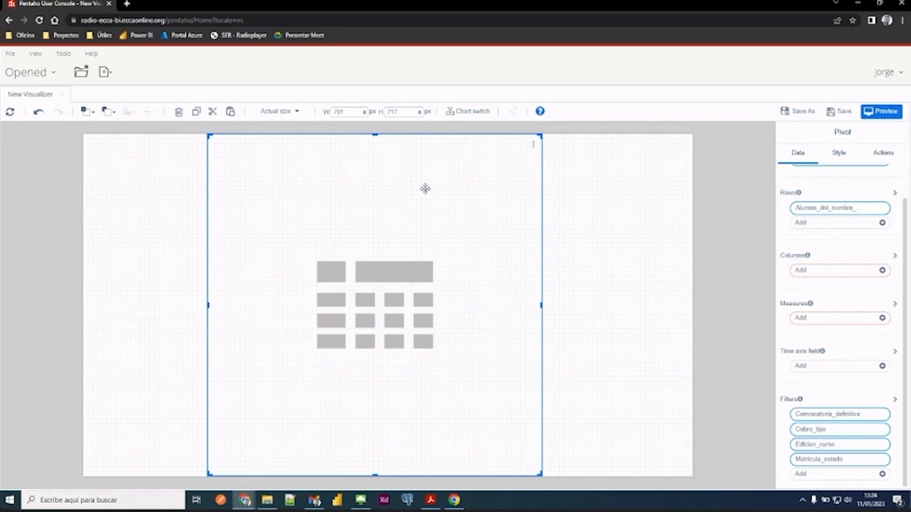
- Add the measure Numero_acciones_socioeducativas to the pivot
click(835, 324)
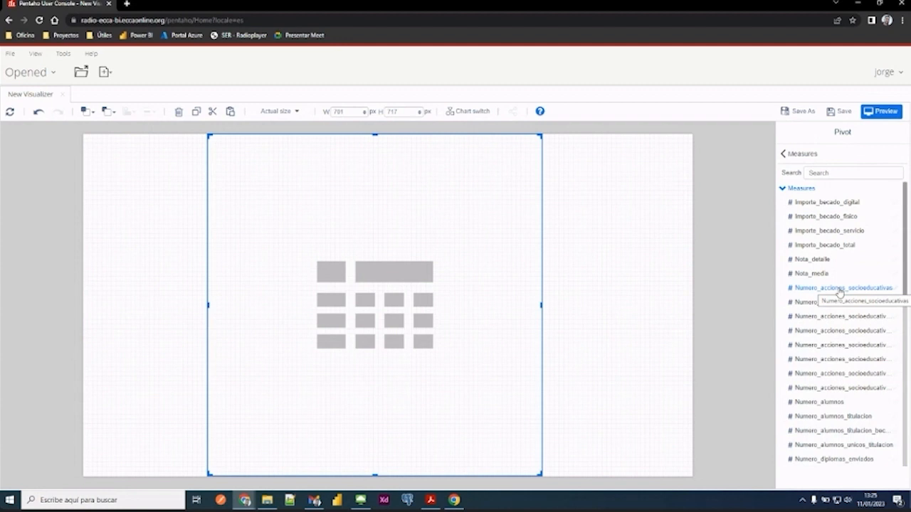
click(840, 289)
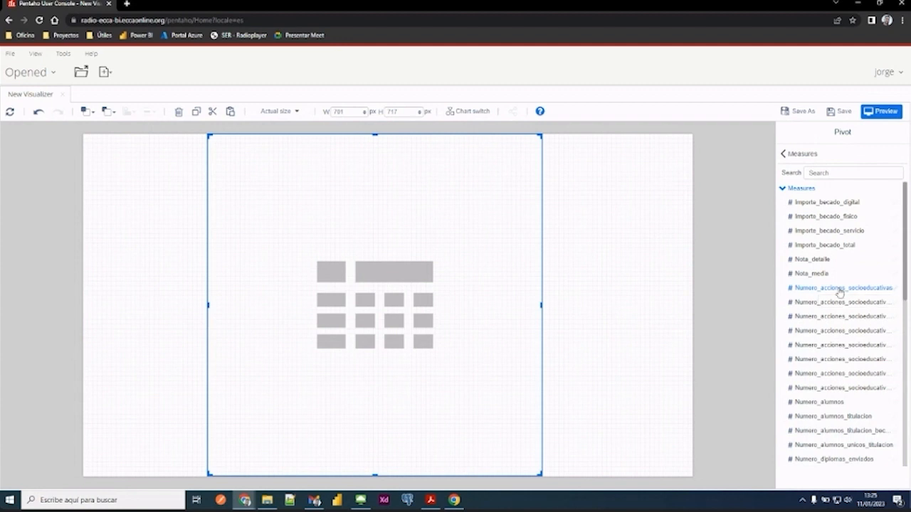
click(798, 155)
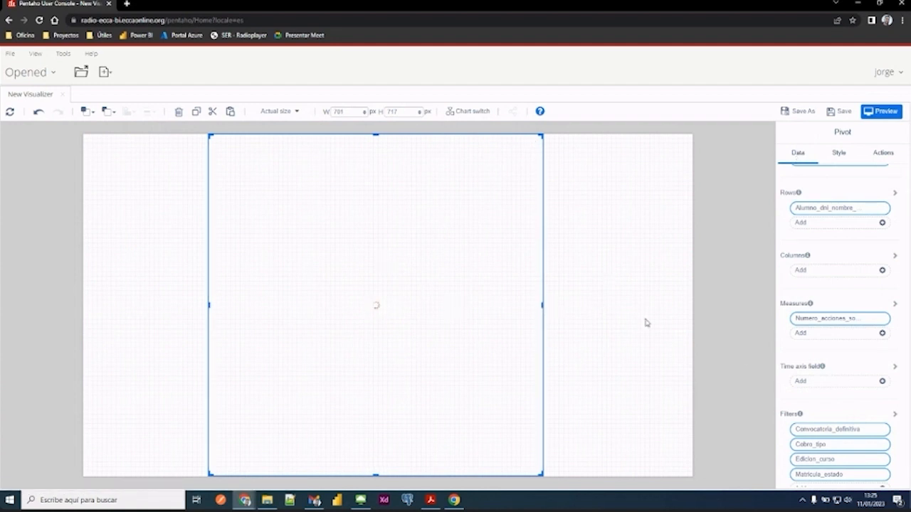
scroll(826, 298, down, 1)
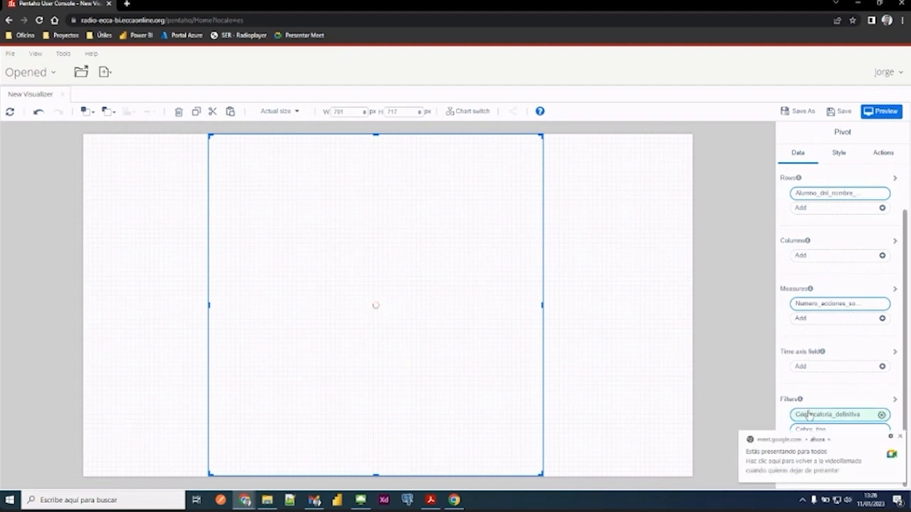
- Dismiss the screen-sharing notifications and check which values the Convocatoria_definitiva filter includes
click(899, 436)
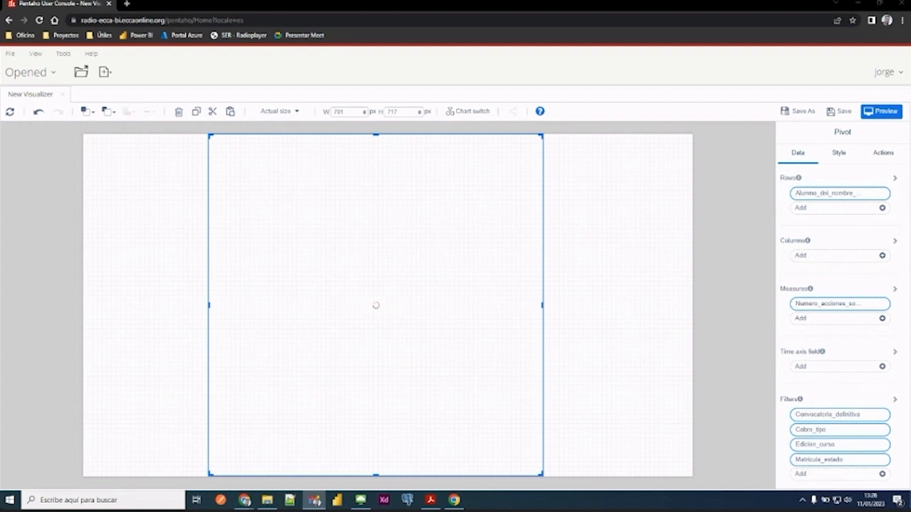
key(alt+Tab)
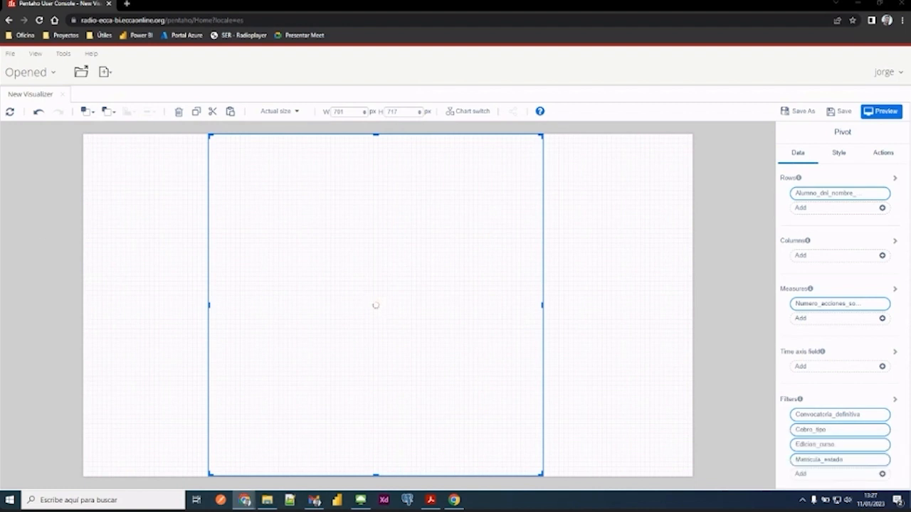
click(829, 415)
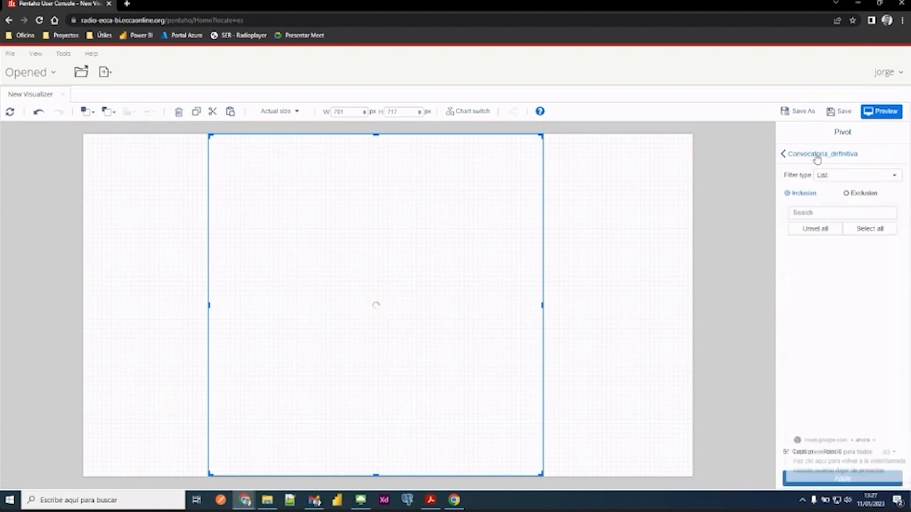
click(900, 436)
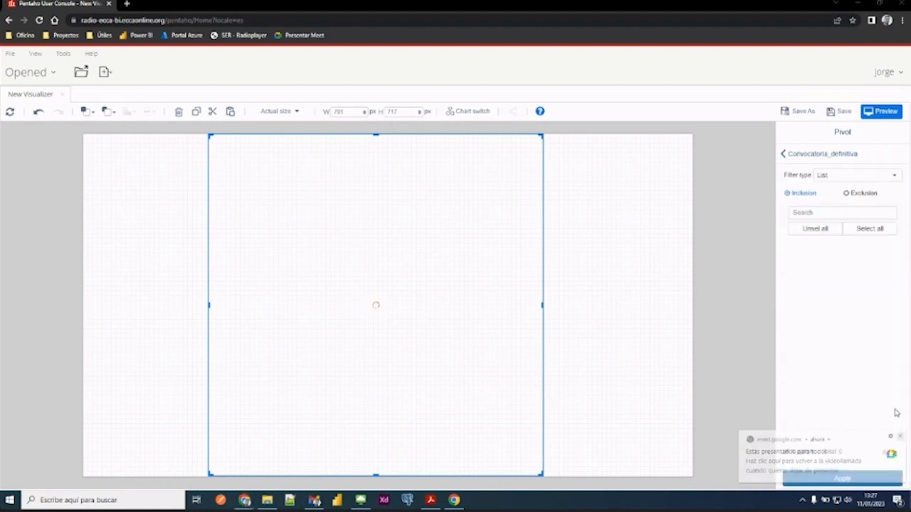
click(783, 155)
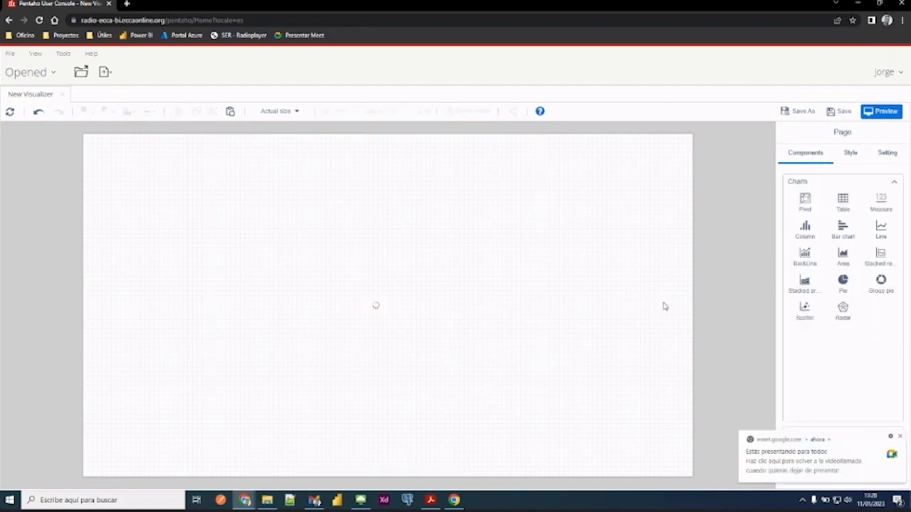
click(899, 436)
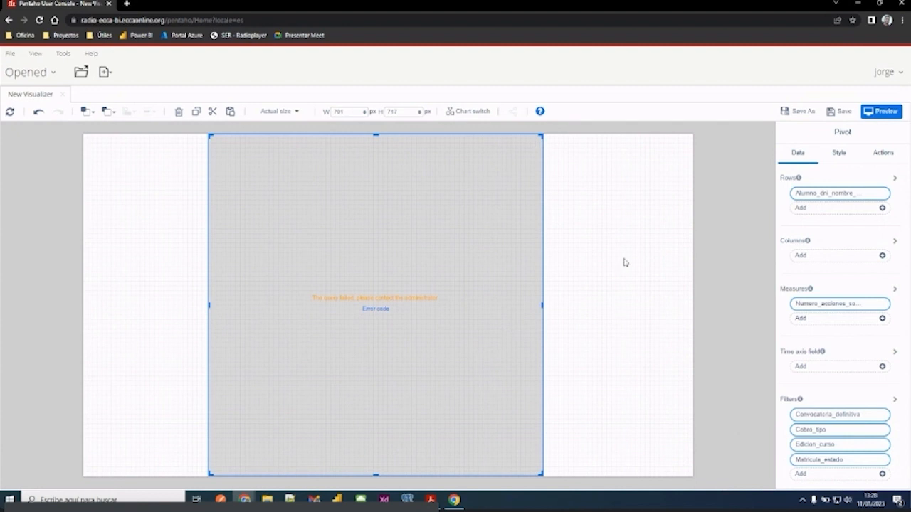
- Remove the Numero_acciones_socioeducativas measure, then place the pivot against the report page's left edge and extend its height to 721 px
click(882, 304)
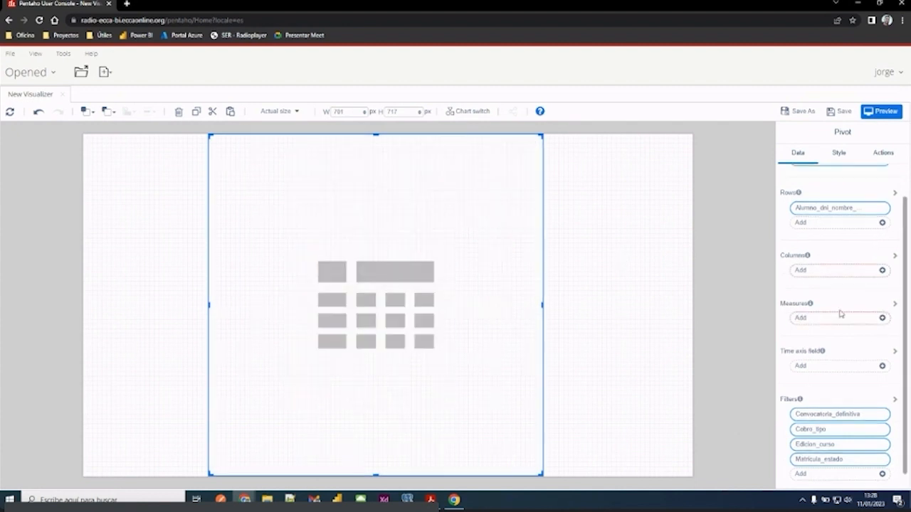
drag(509, 335, 380, 337)
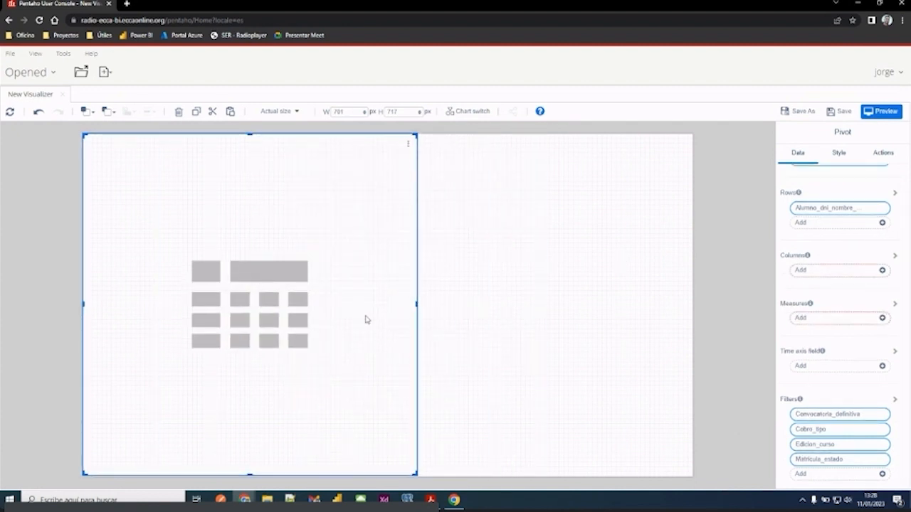
mouse_move(246, 475)
mouse_down()
mouse_move(248, 491)
mouse_move(250, 479)
mouse_up()
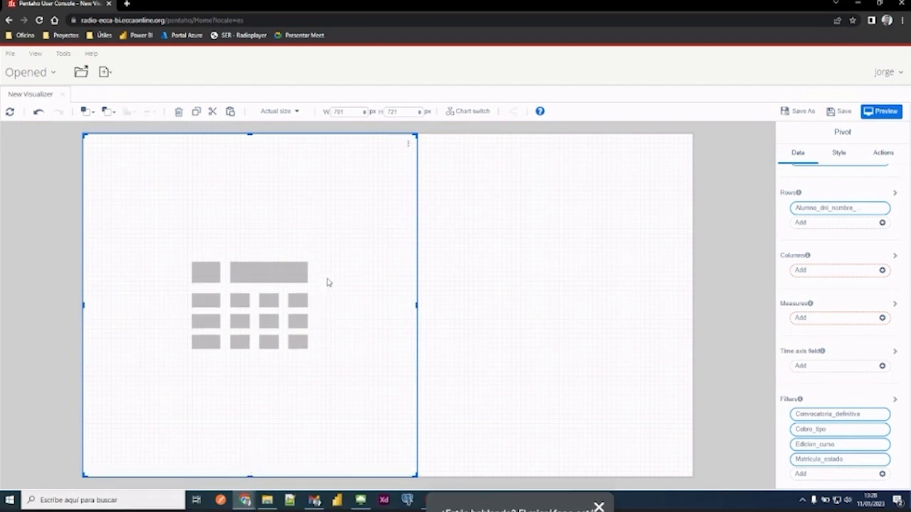
- Add the measure Numero_acciones_socioeducativas to the pivot again
right_click(815, 321)
click(697, 349)
click(317, 383)
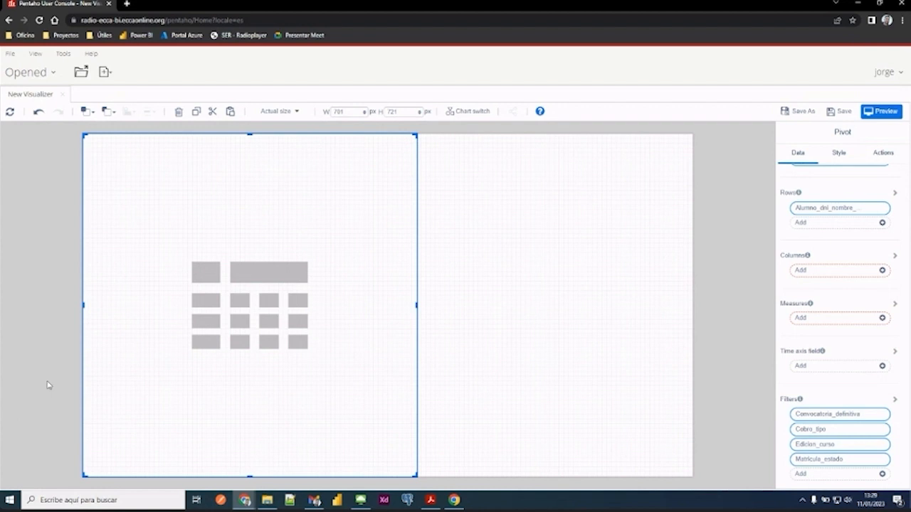
click(830, 318)
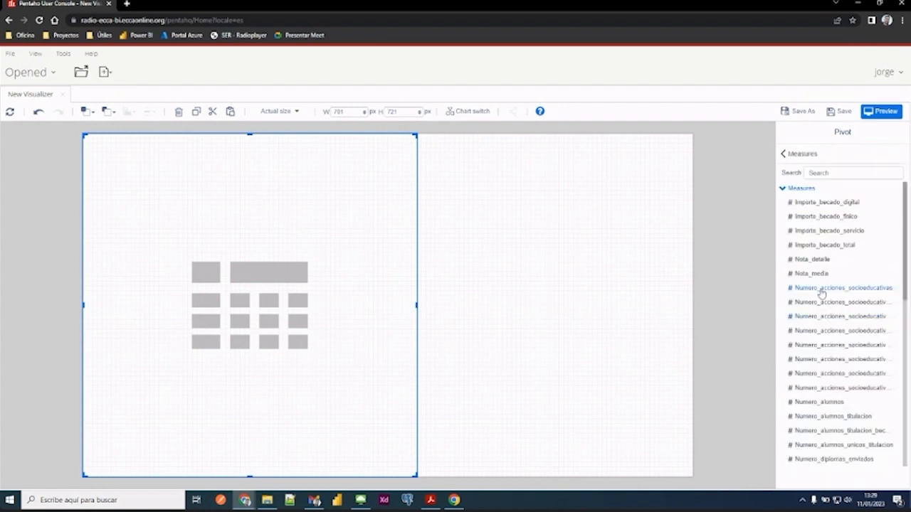
click(626, 322)
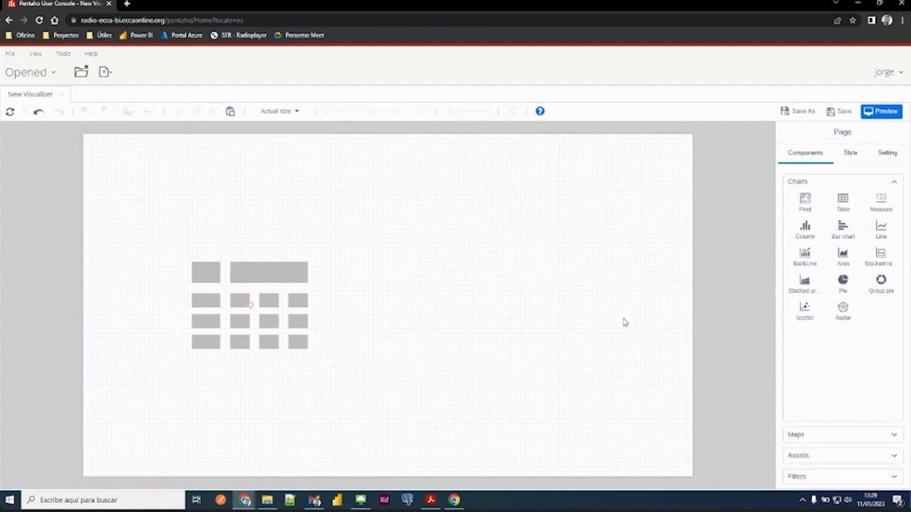
- Browse the dimensions and measures available as additional filters for the pivot
click(176, 368)
scroll(819, 398, down, 1)
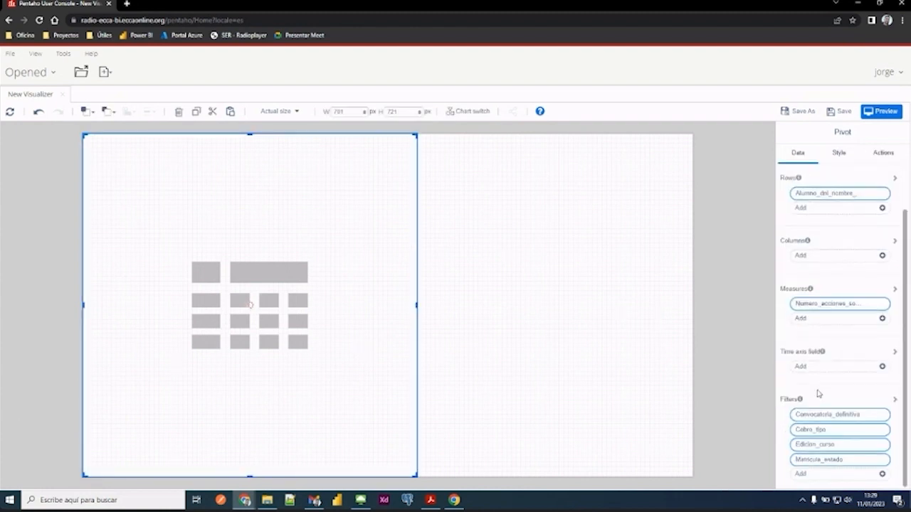
click(798, 473)
scroll(815, 302, down, 1)
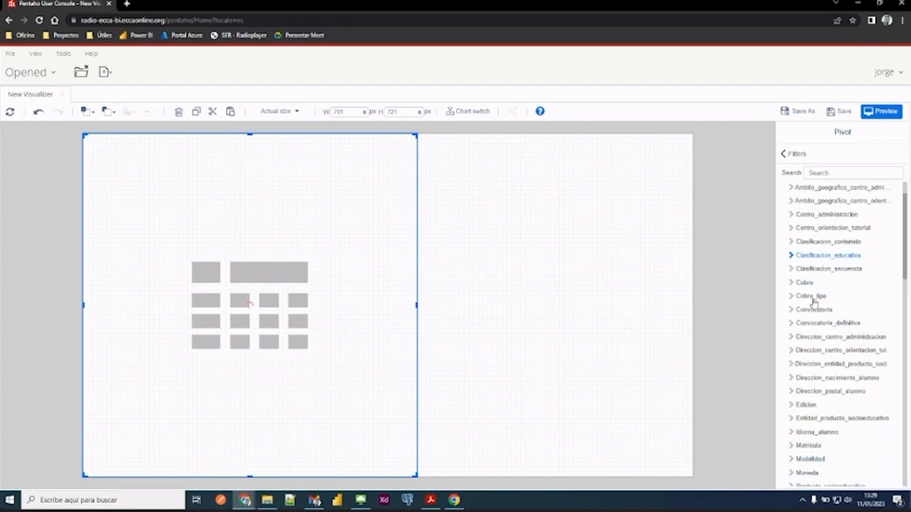
scroll(814, 303, down, 6)
scroll(812, 299, up, 1)
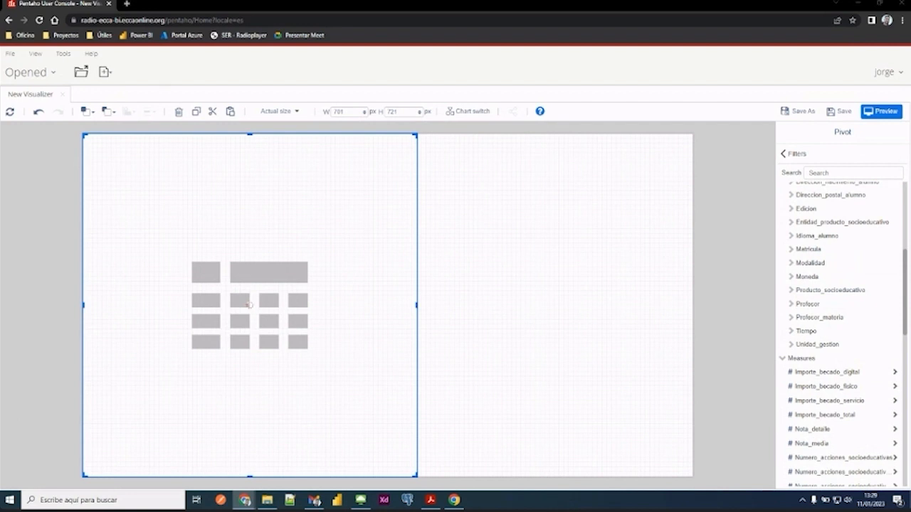
click(499, 271)
click(309, 261)
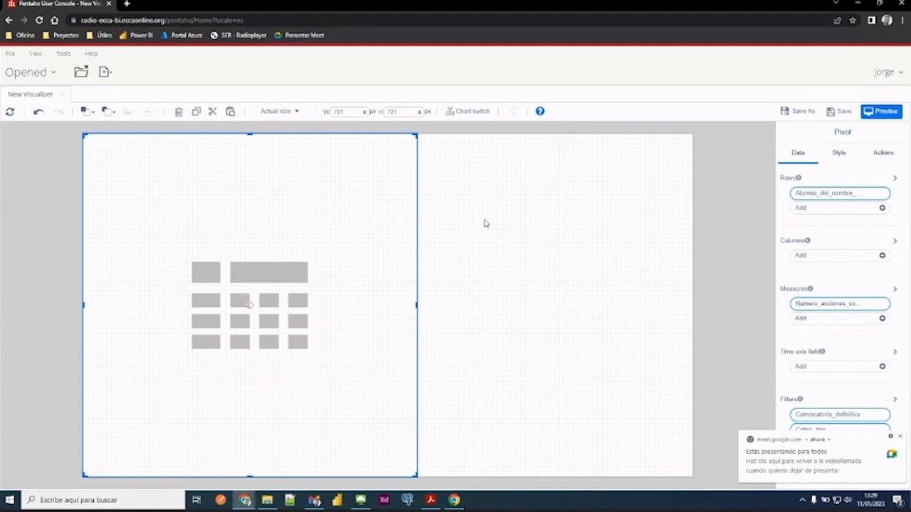
click(900, 436)
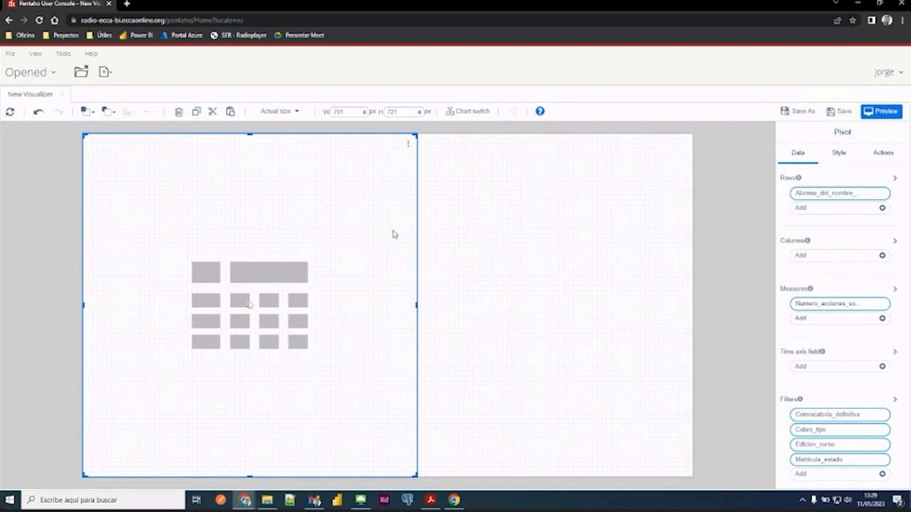
click(458, 244)
click(360, 255)
click(428, 220)
click(329, 259)
click(516, 236)
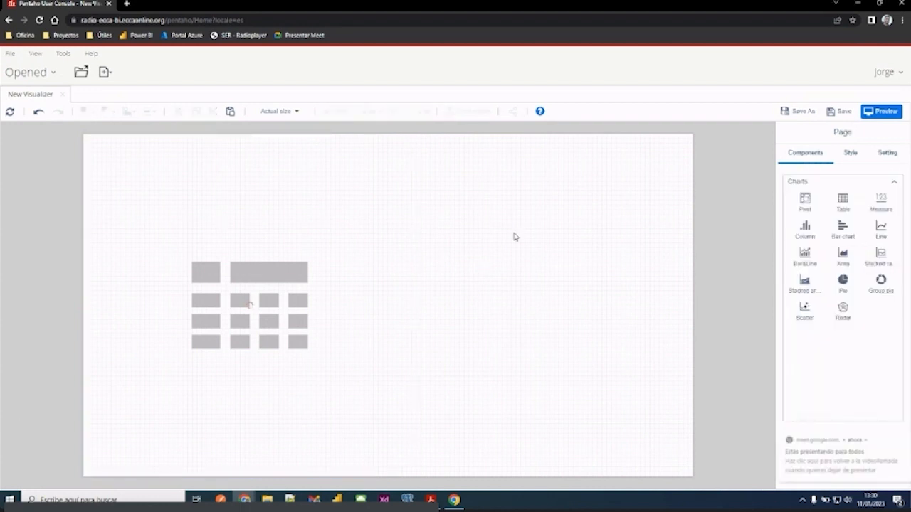
- Delete the pivot from the report page and close the New Visualizer report
click(244, 197)
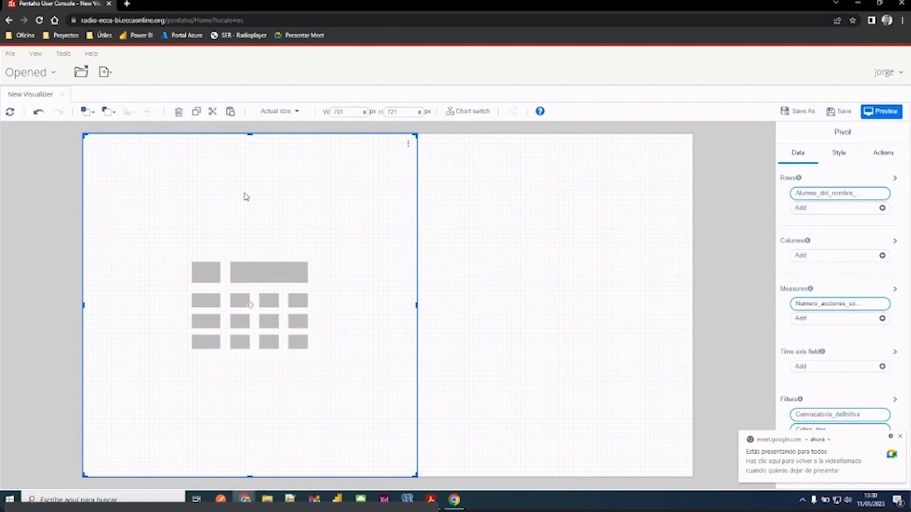
key(Delete)
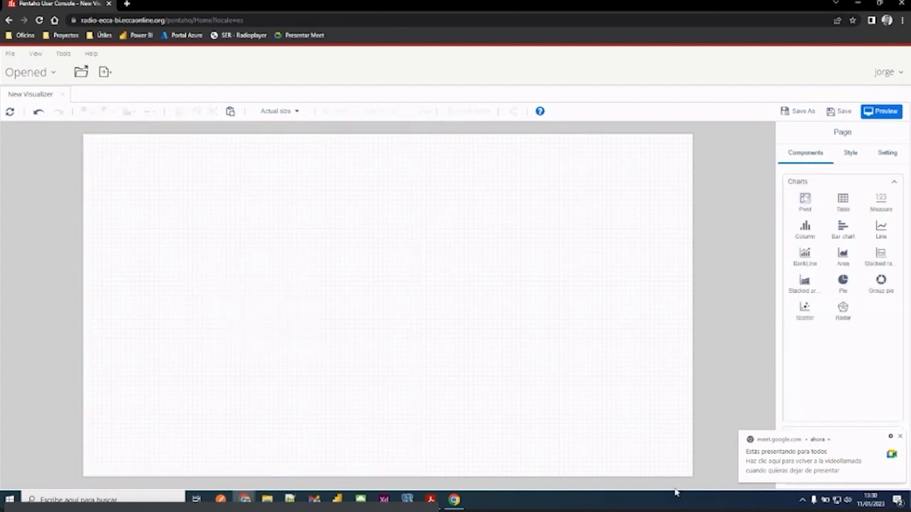
click(900, 437)
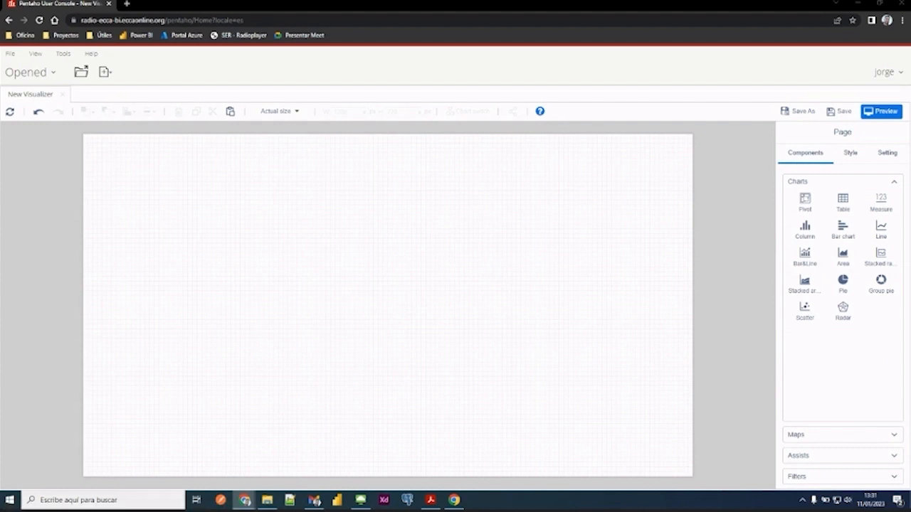
click(62, 95)
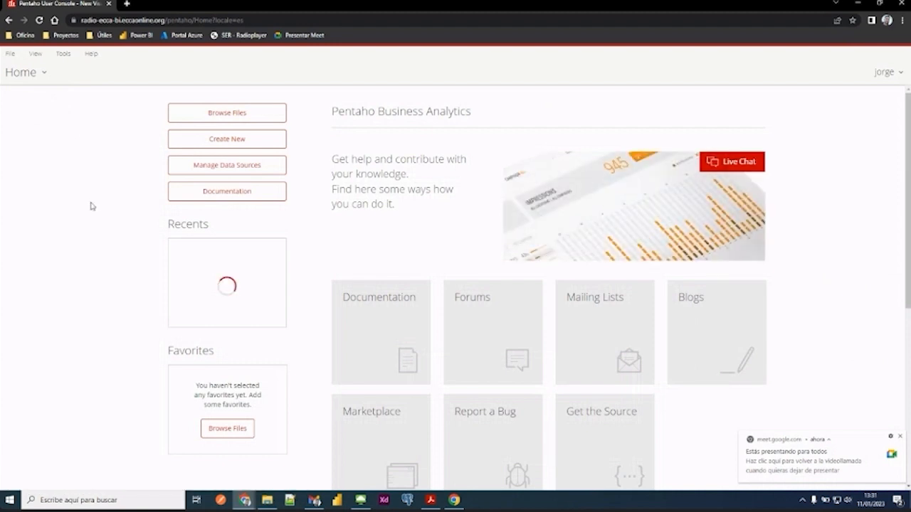